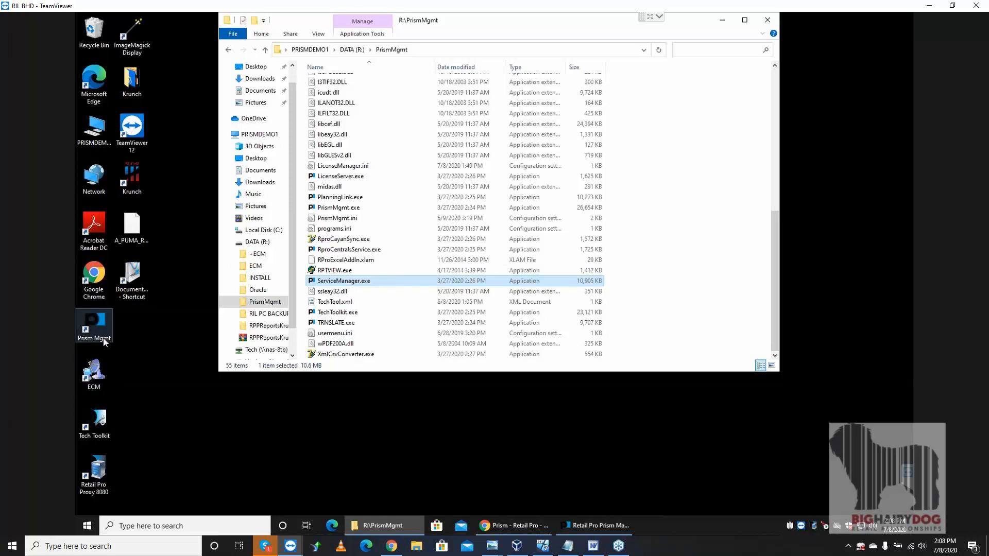
Bring up the Retail Pro Prism Management desktop application's main window.
left_click(98, 332)
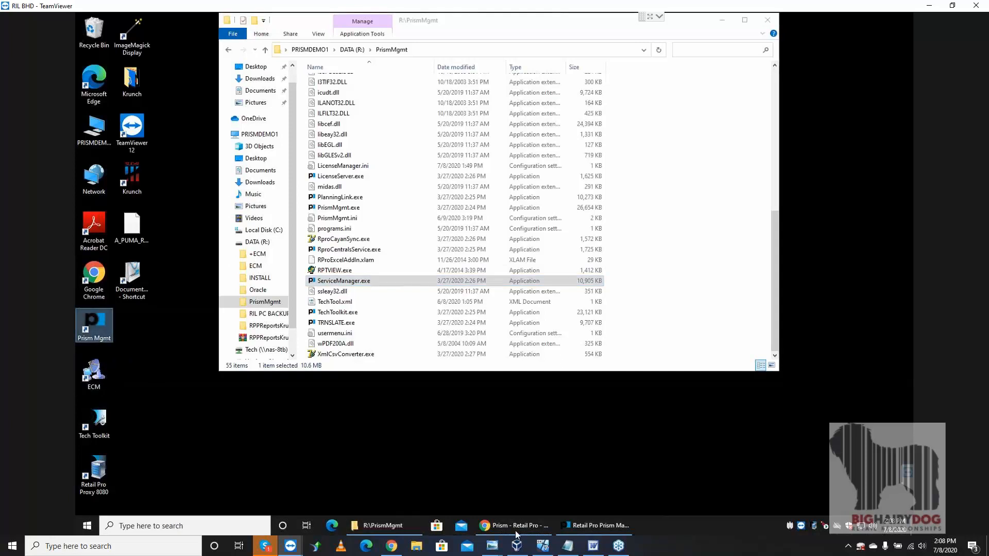
left_click(579, 522)
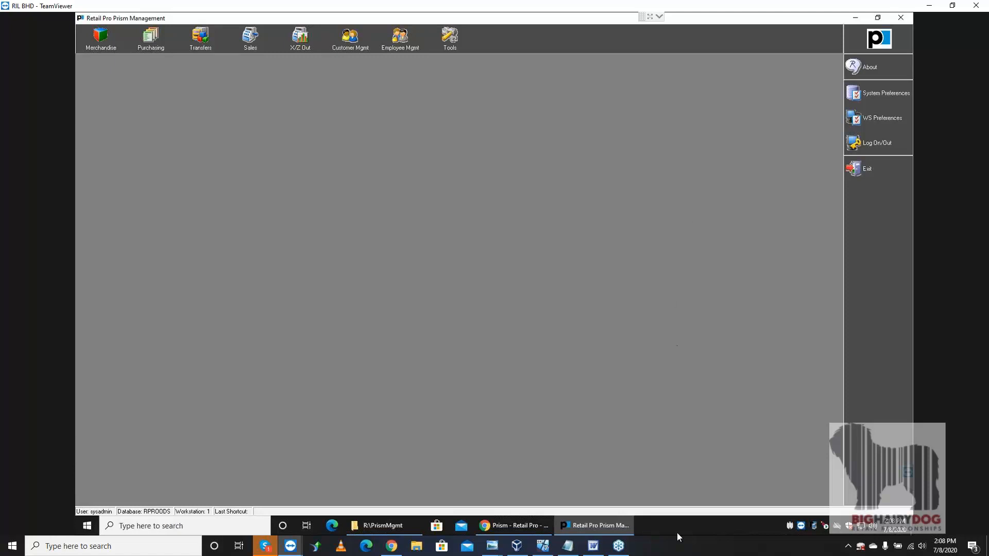
left_click(595, 524)
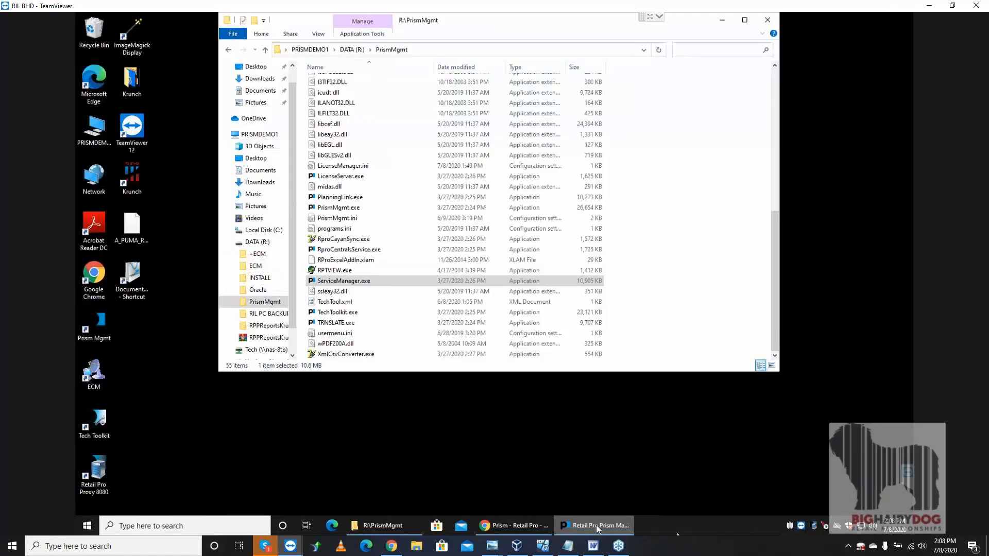
left_click(584, 524)
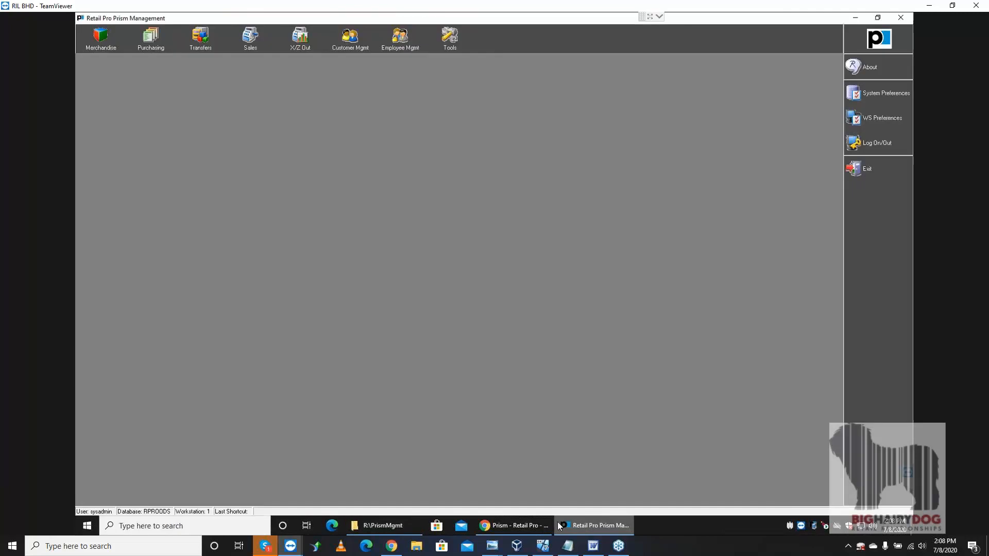
Switch to Retail Pro Prism in Chrome and go to Point of Sale, leaving the unsaved department record.
left_click(536, 524)
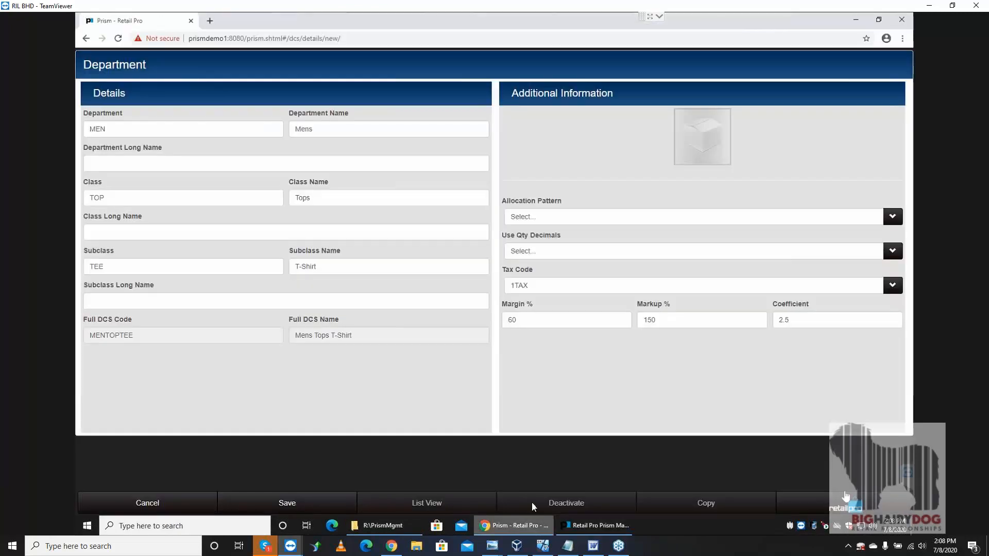
left_click(869, 507)
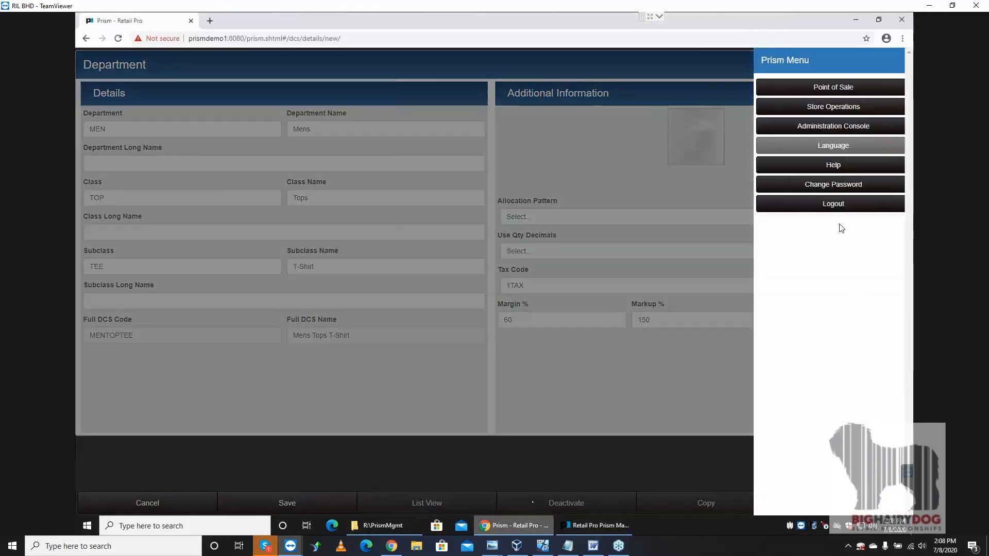
left_click(848, 89)
left_click(585, 127)
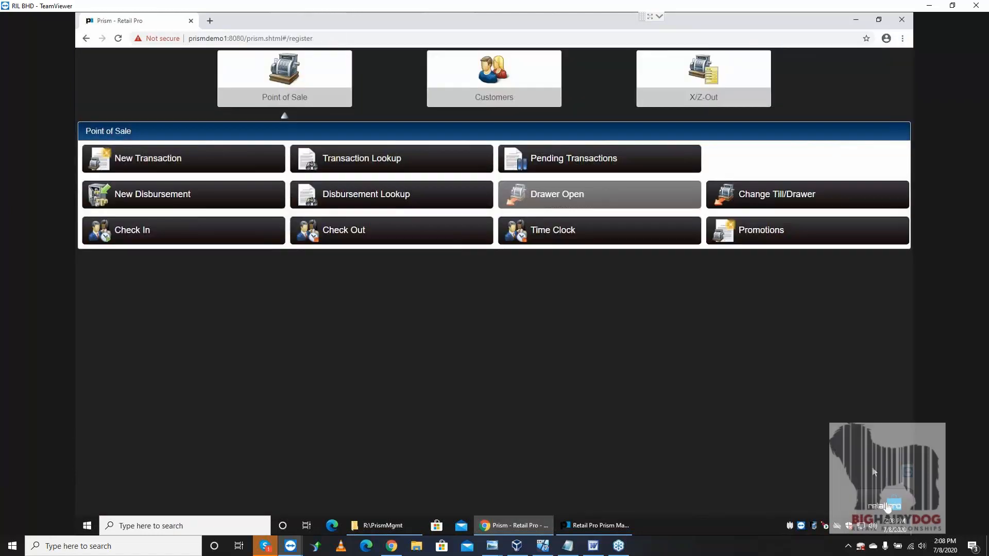
left_click(878, 489)
left_click(736, 450)
left_click(869, 507)
left_click(805, 486)
left_click(868, 509)
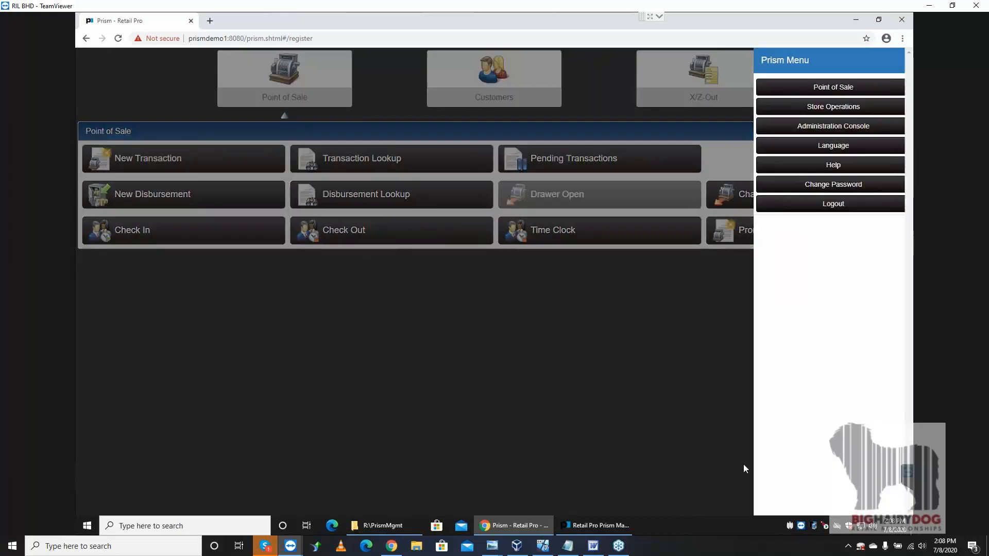
left_click(725, 453)
left_click(871, 510)
left_click(710, 445)
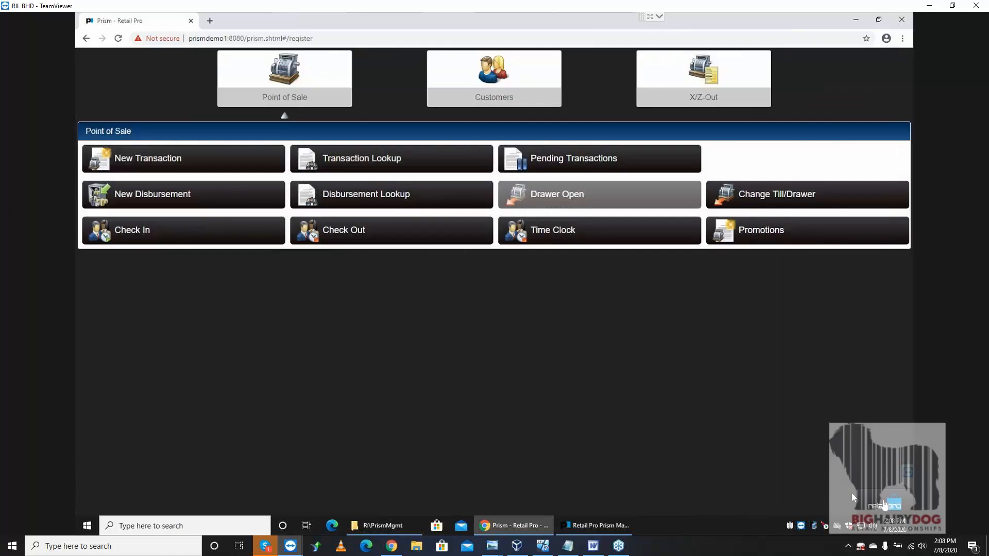
left_click(885, 493)
left_click(833, 87)
Go to Store Operations and show its Merchandise functions.
left_click(874, 504)
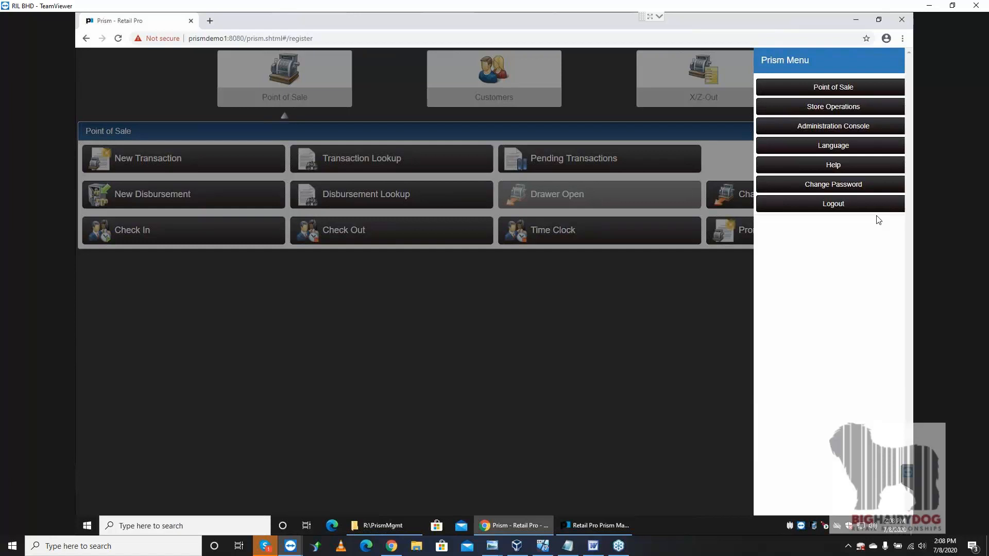
left_click(833, 107)
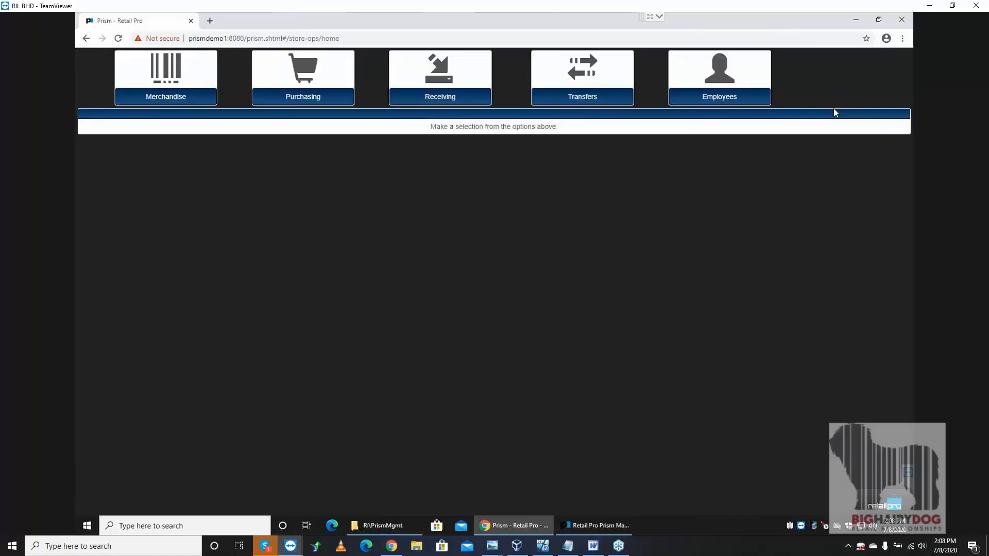
left_click(135, 80)
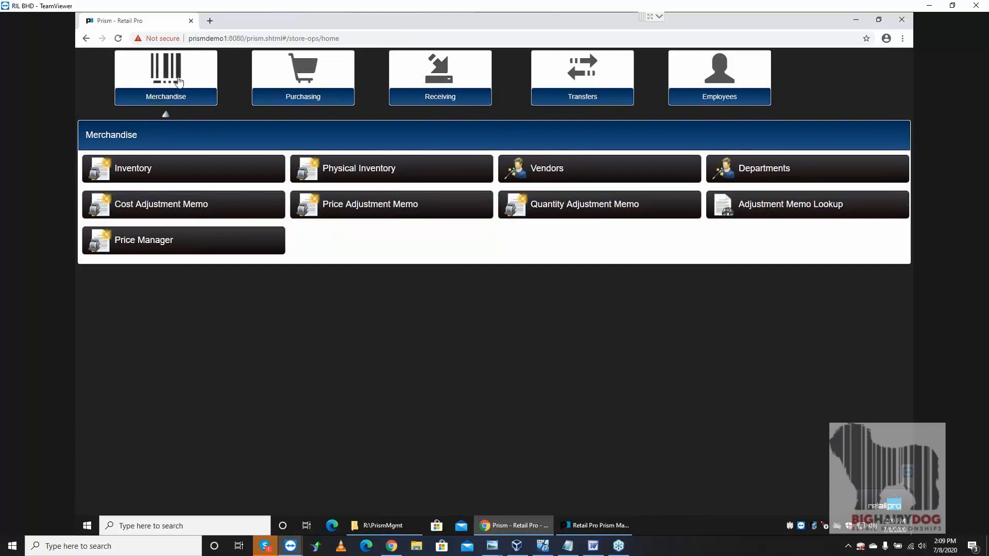
left_click(987, 263)
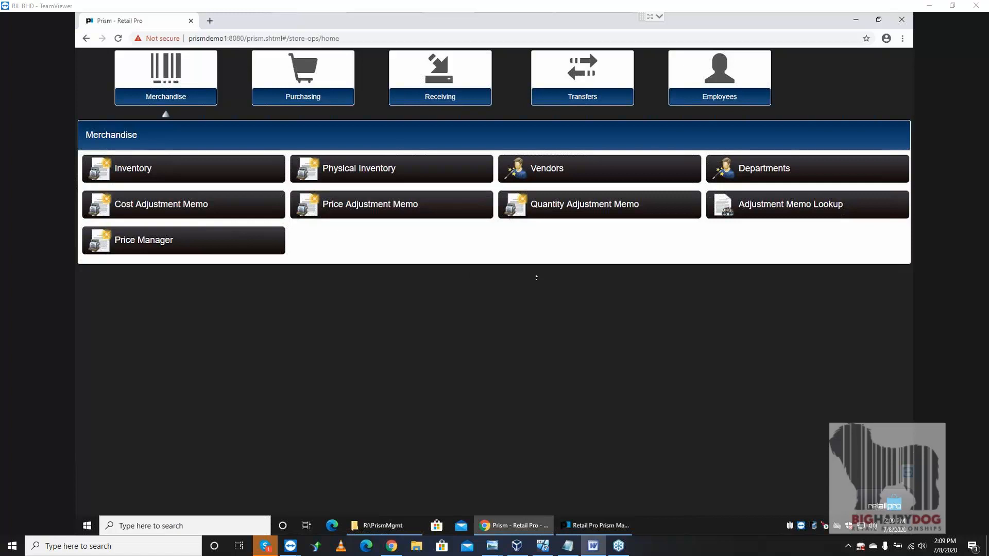
Switch to the Word outline, enlarge its window, and review the topics under Creating Inventory from Departments to Style View.
left_click(593, 546)
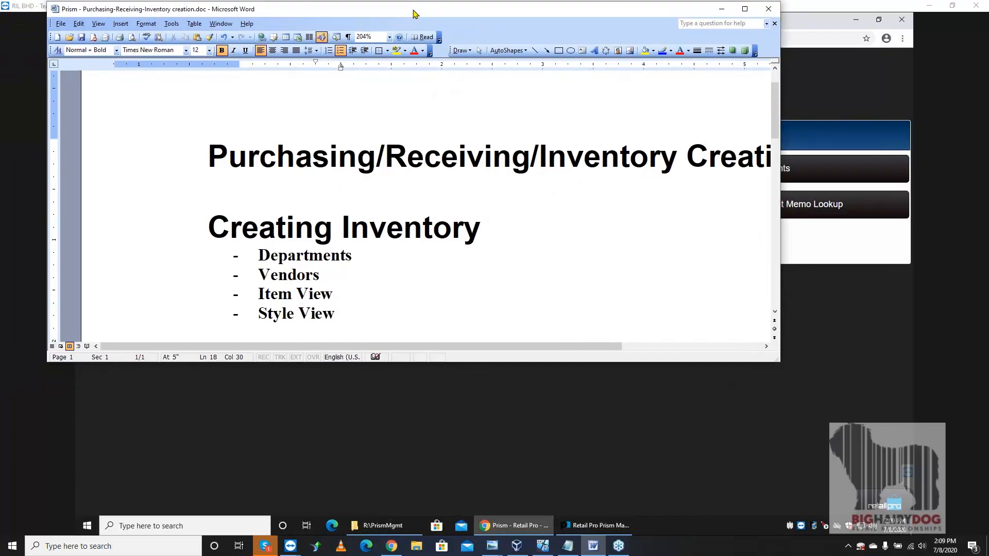
left_click_drag(781, 364, 959, 535)
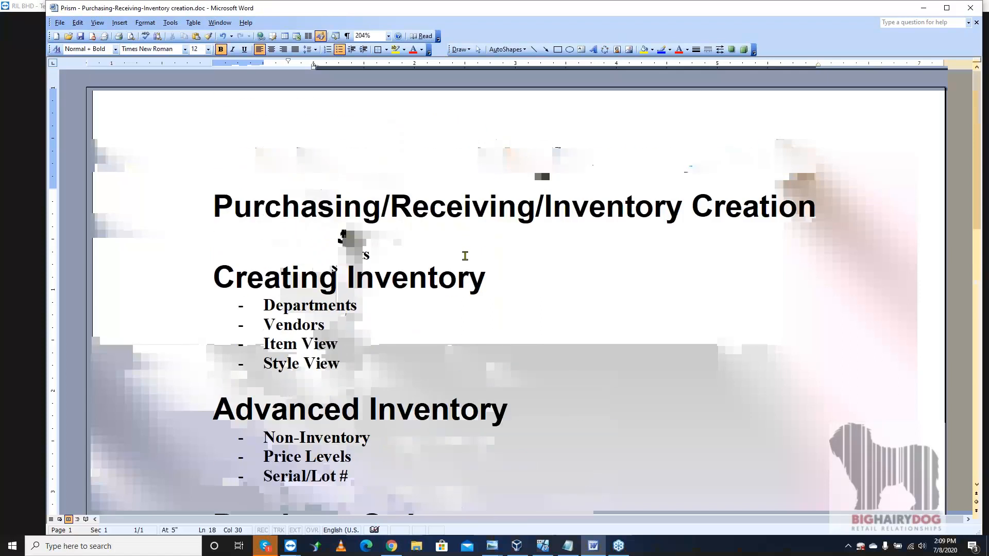
scroll(463, 256, "down", 2)
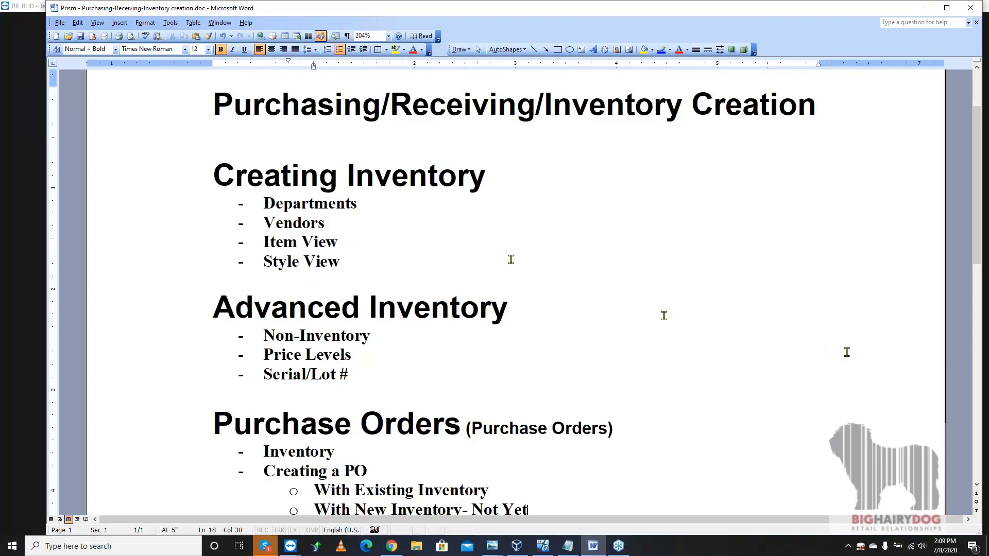
left_click_drag(356, 204, 276, 197)
left_click(322, 253)
left_click_drag(344, 259, 281, 258)
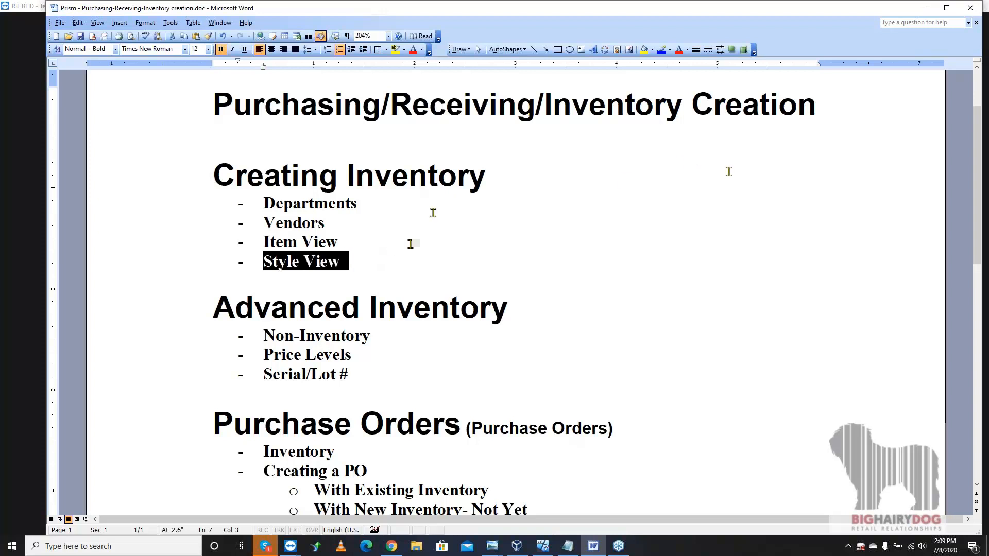
left_click(922, 8)
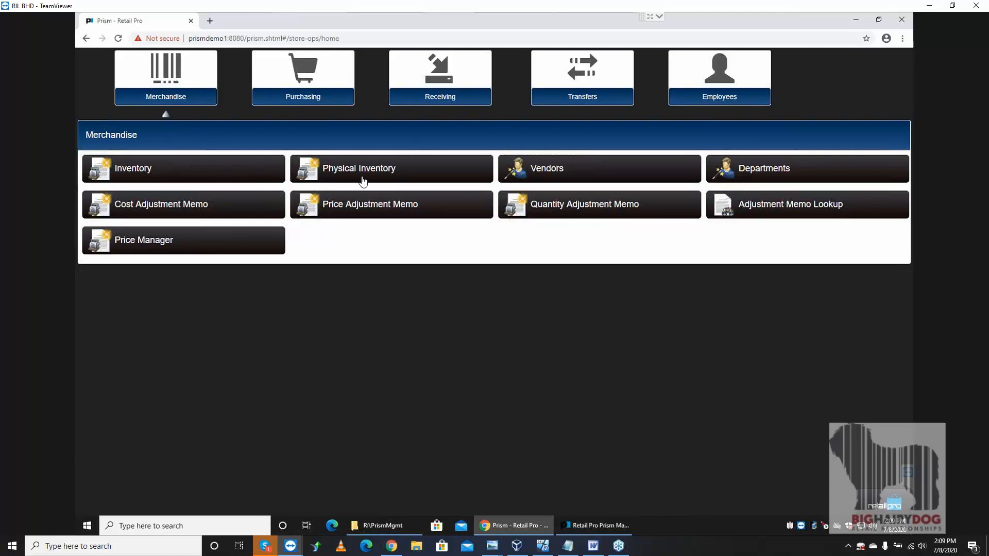
Open Departments and search for all active departments without a filter.
left_click(774, 173)
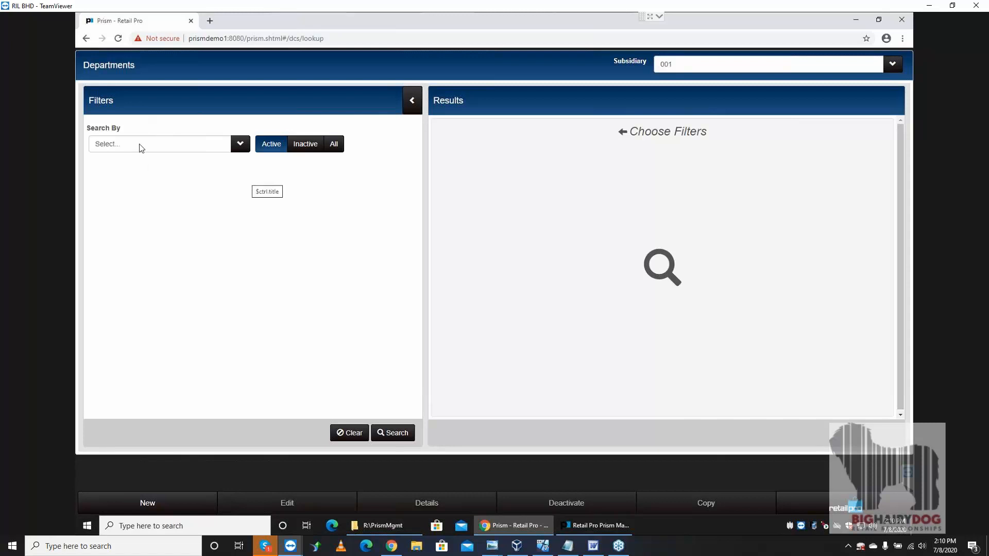
left_click(394, 432)
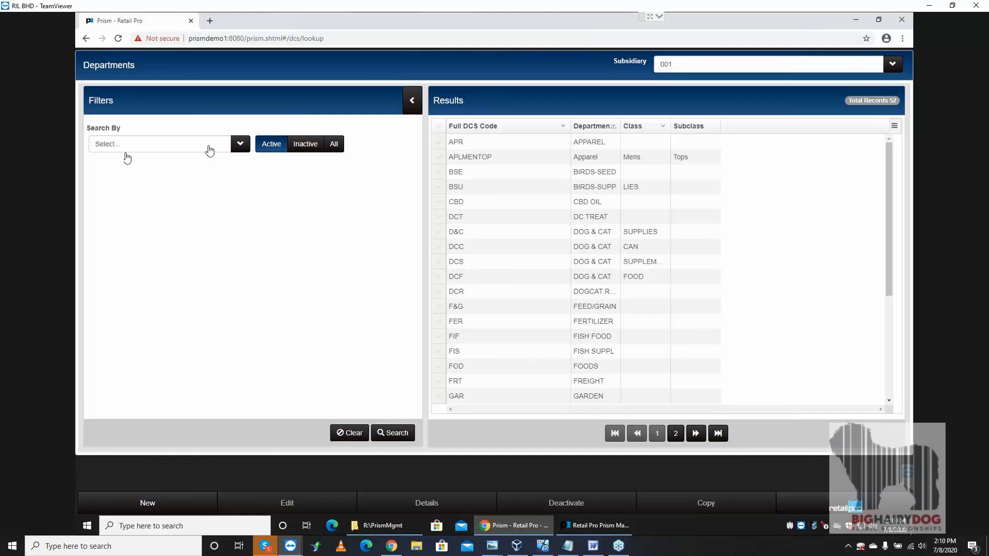
left_click(240, 145)
left_click(248, 168)
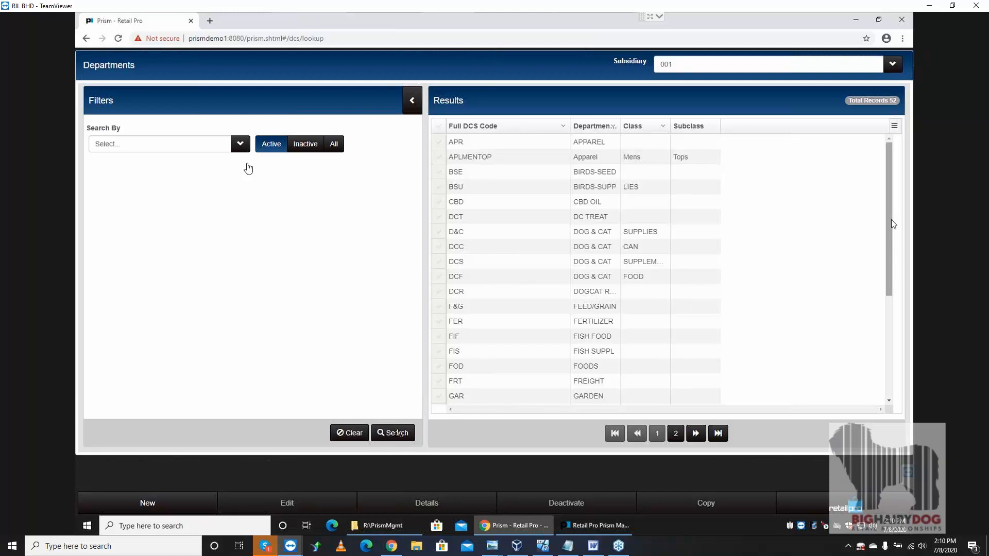
Look through the department list and view the details of the DCC department.
left_click_drag(892, 224, 903, 345)
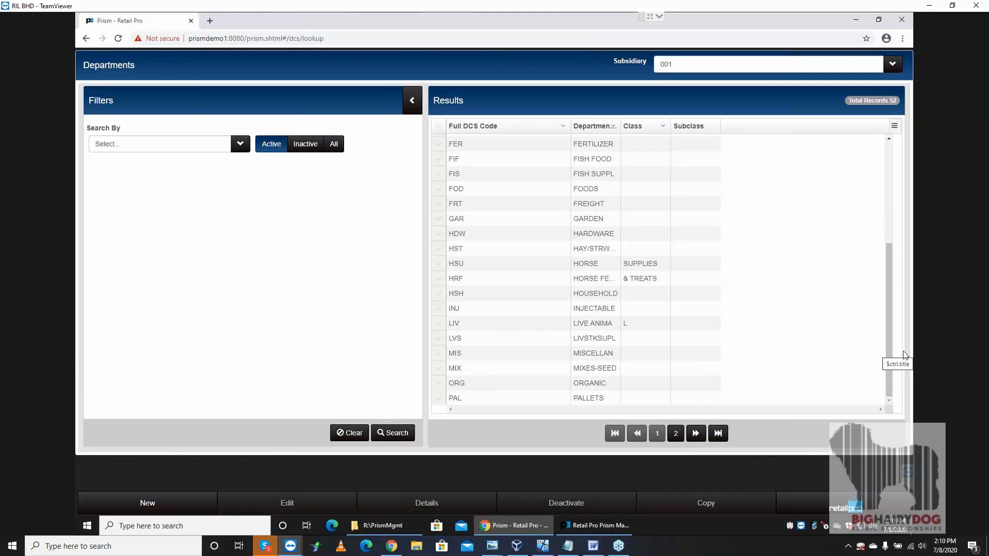
left_click_drag(885, 290, 878, 230)
left_click_drag(890, 271, 870, 189)
left_click(438, 214)
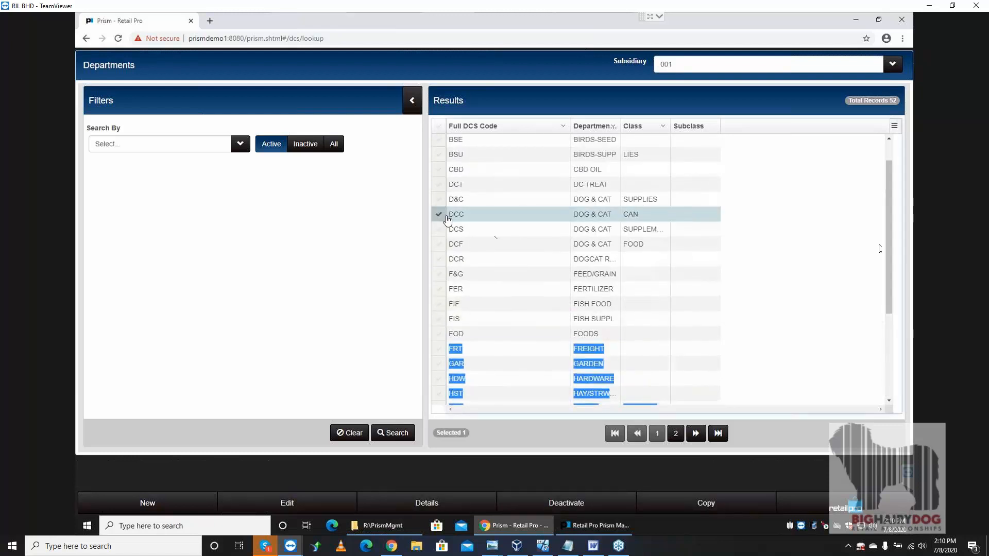
left_click(435, 506)
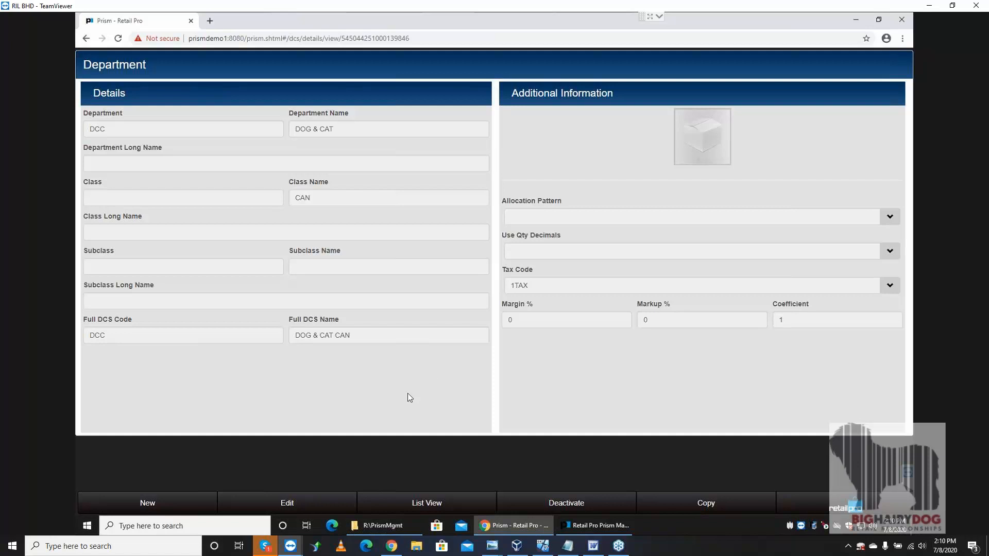
Start a new department record with the department code MEN and the name Mens.
left_click(165, 504)
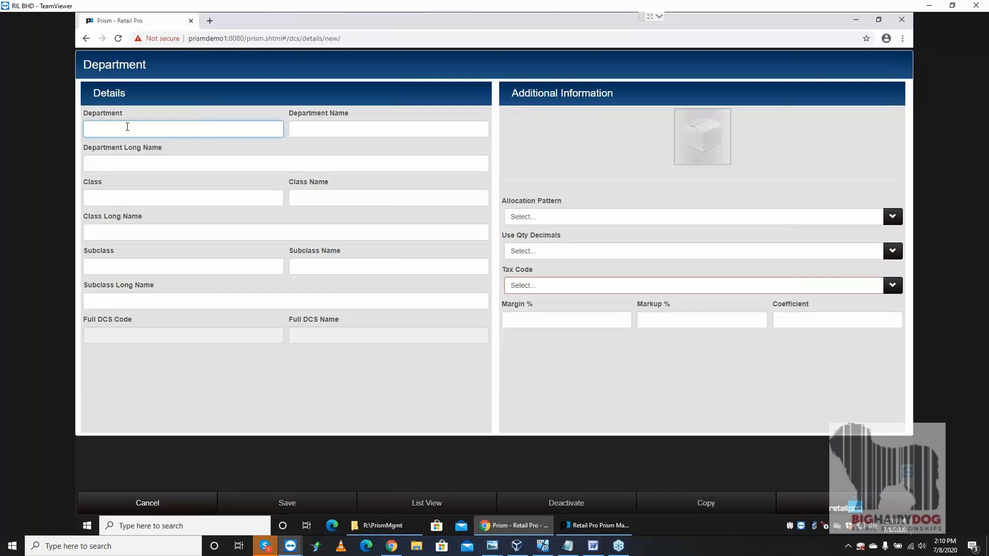
type("MEN")
key("Tab")
type("Mens")
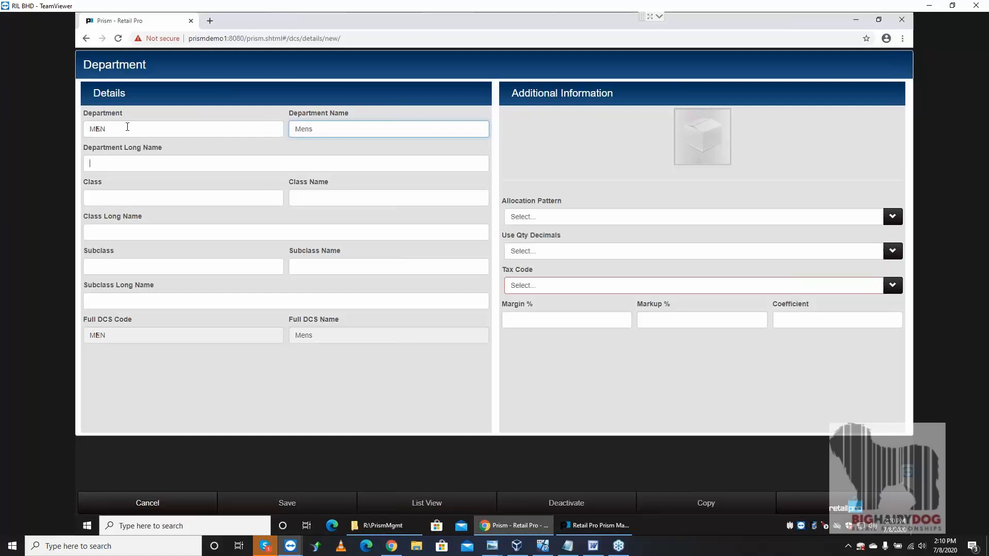
key("Tab")
key("Tab")
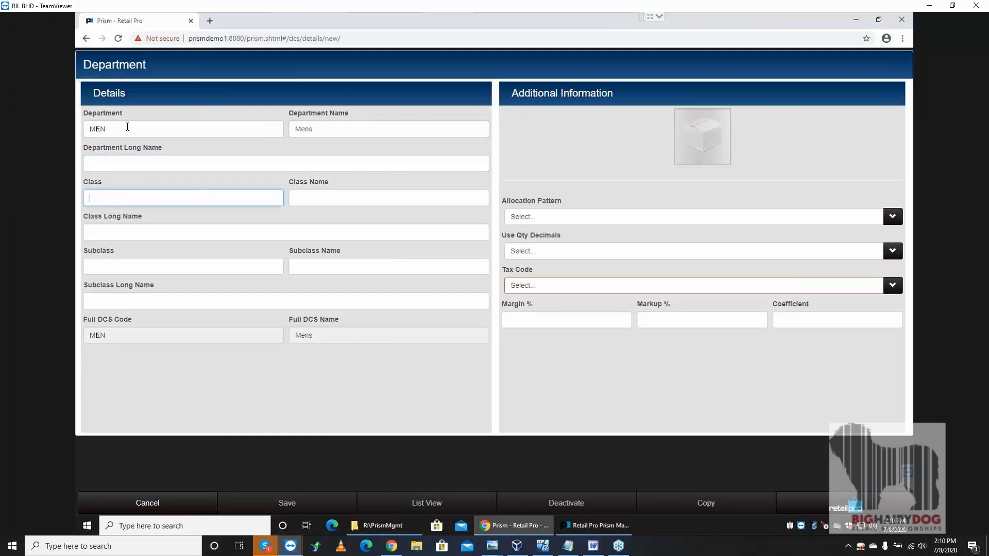
Set the new record's class to TOP and its class name to Tops.
type("TOP")
key("Tab")
type("Tops")
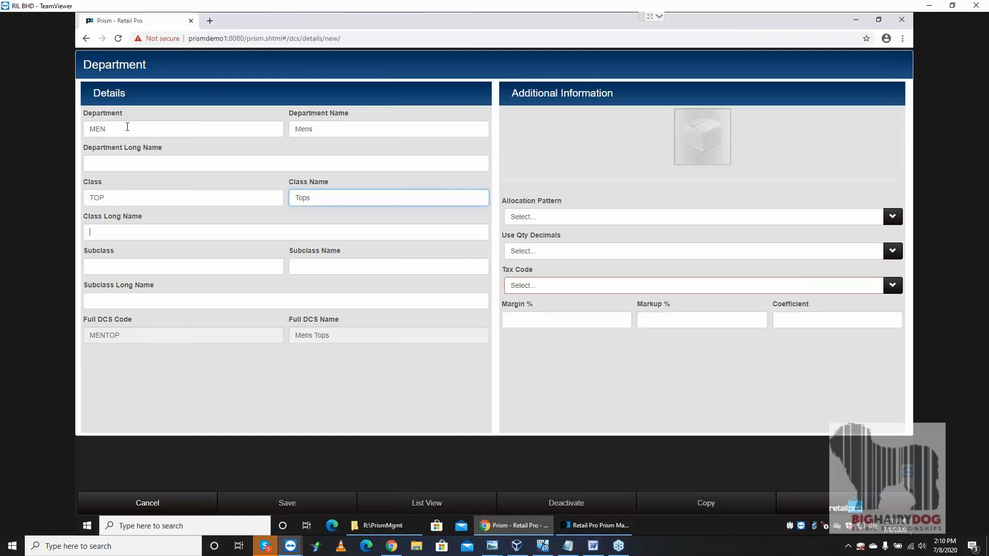
key("Tab")
key("Tab")
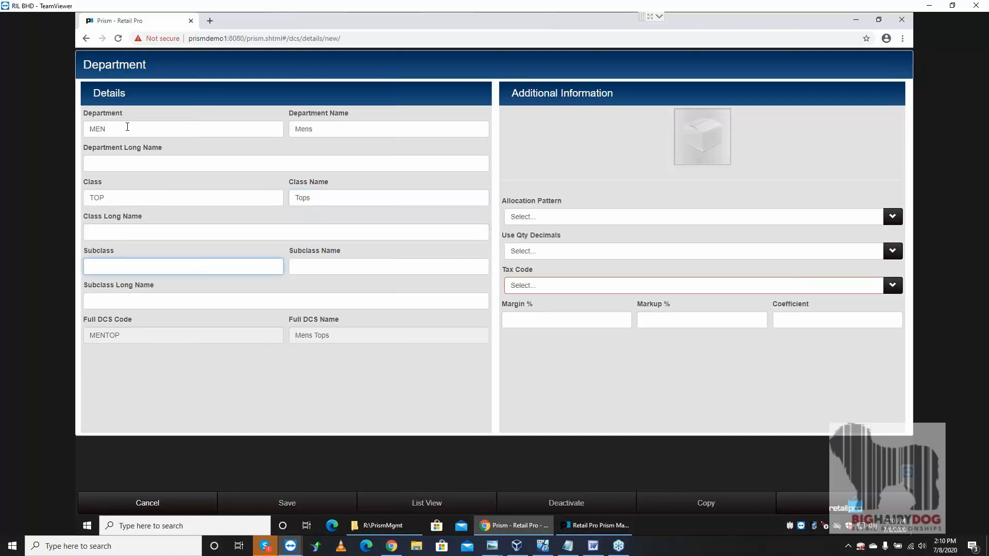
Set the new record's subclass to TEE and its subclass name to Tshirt.
type("TEE")
key("Tab")
type("T")
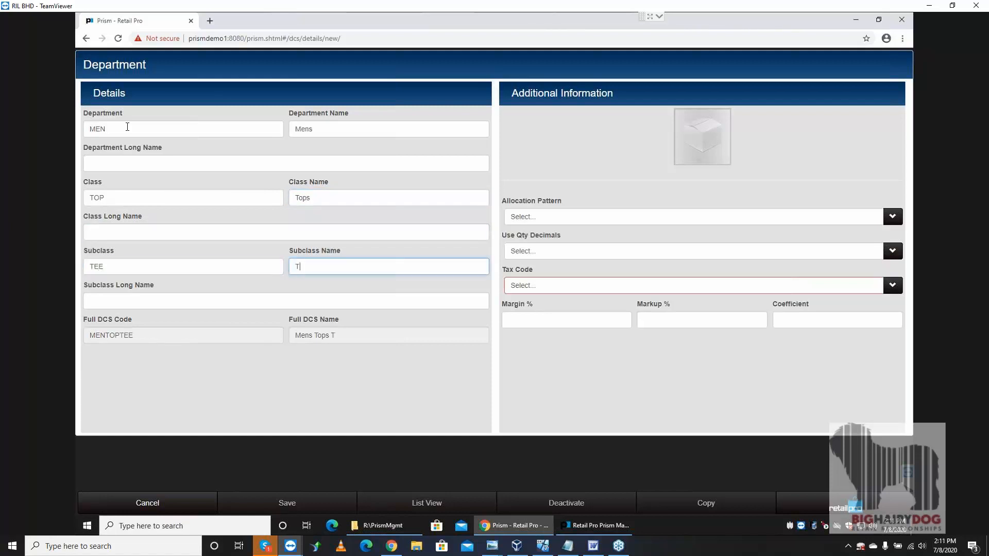
type("shirt")
key("Tab")
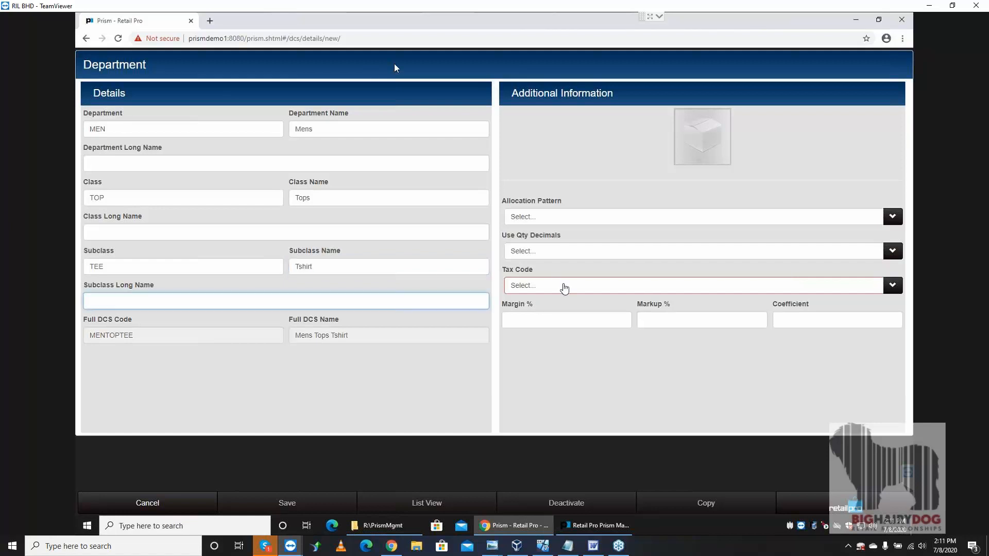
Assign the tax code 1TAX and a 60% margin, and cancel the new department record.
left_click(564, 286)
left_click(693, 340)
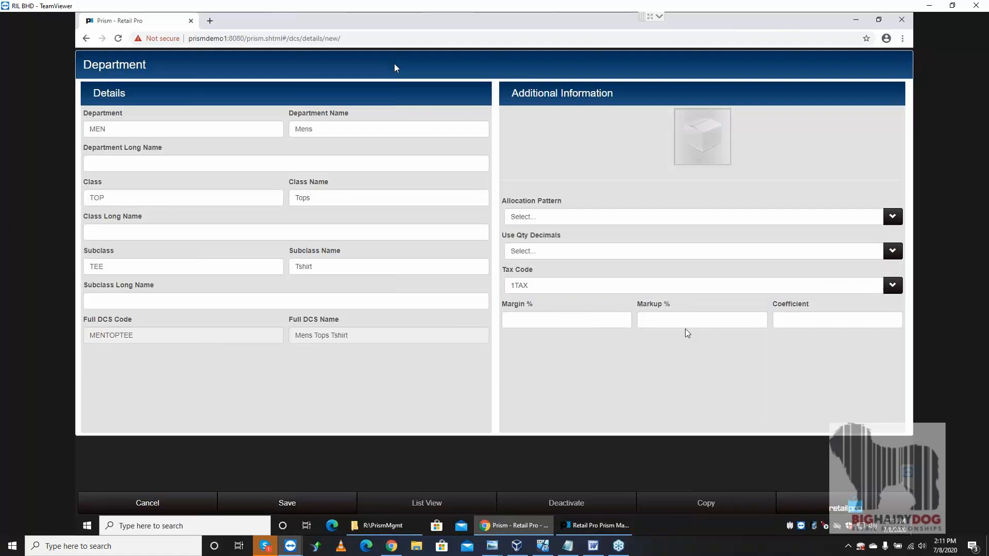
left_click(627, 323)
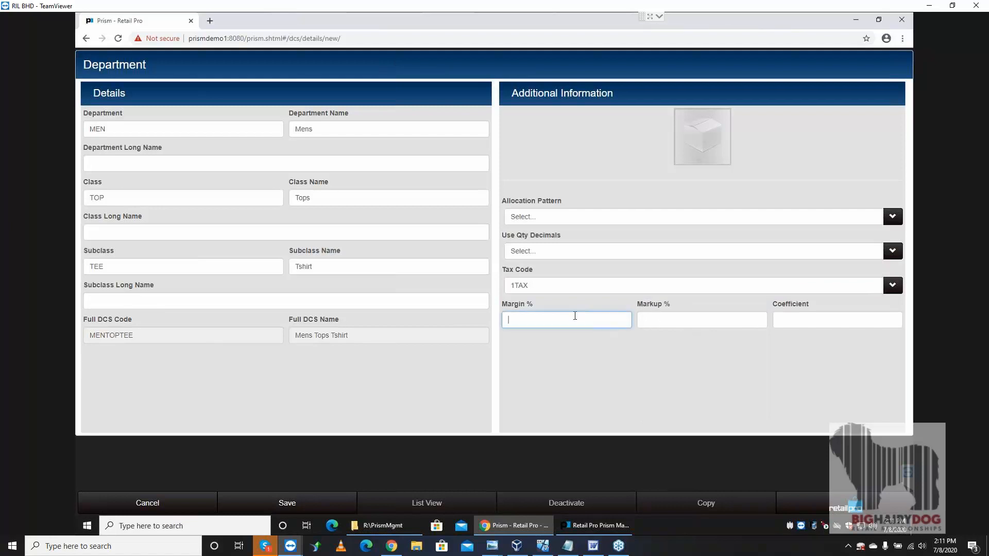
type("60")
key("Tab")
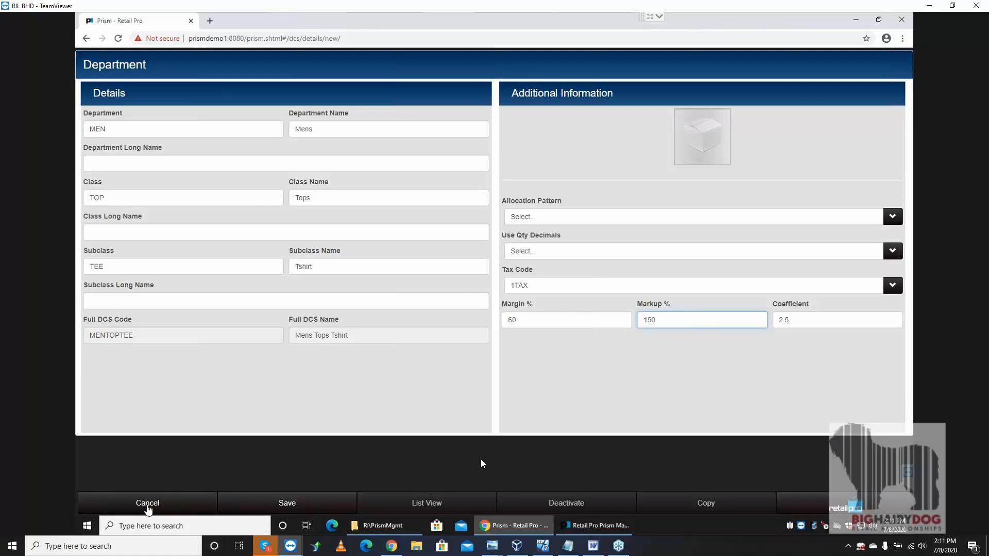
left_click(147, 507)
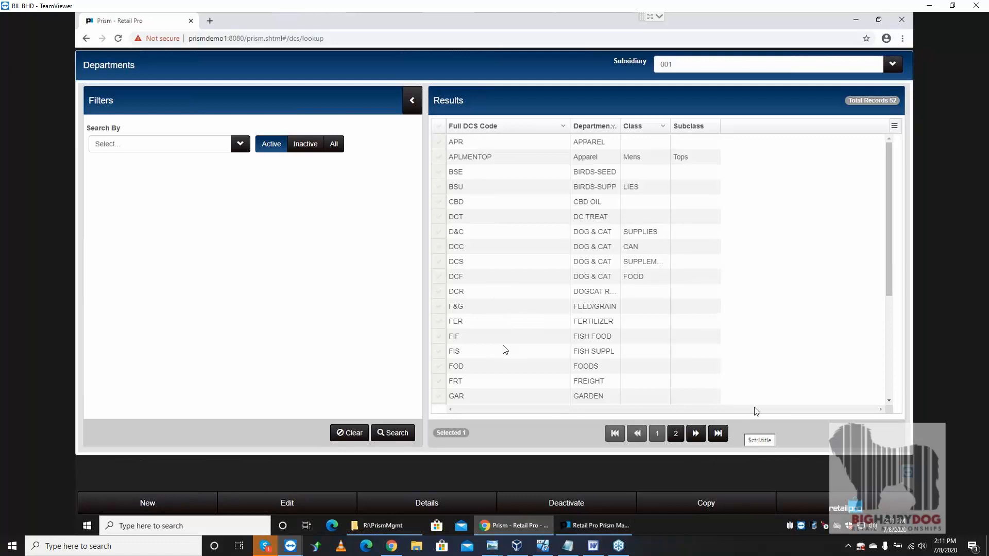
Open the vendor records in Store Operations' merchandise section and list all active vendors.
left_click(844, 508)
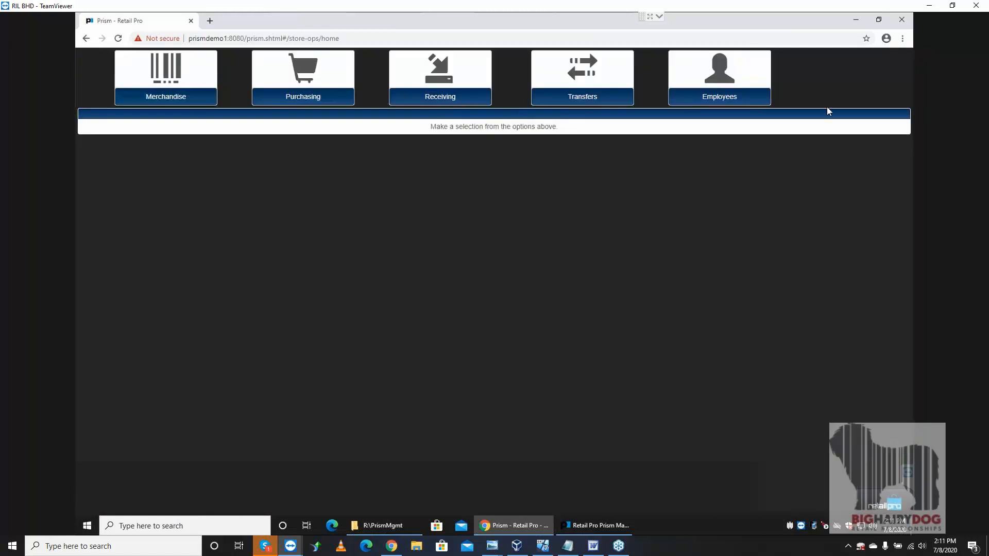
left_click(186, 98)
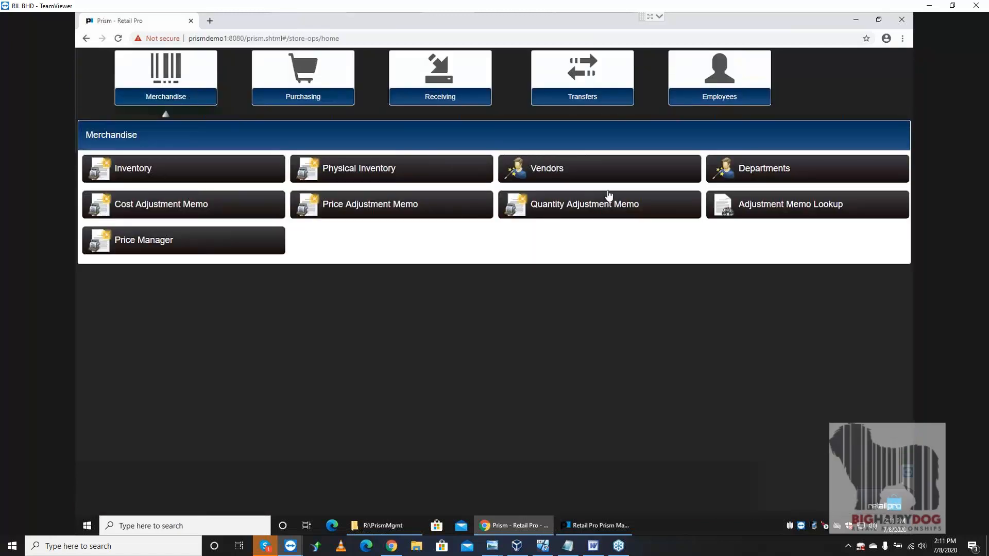
left_click(600, 170)
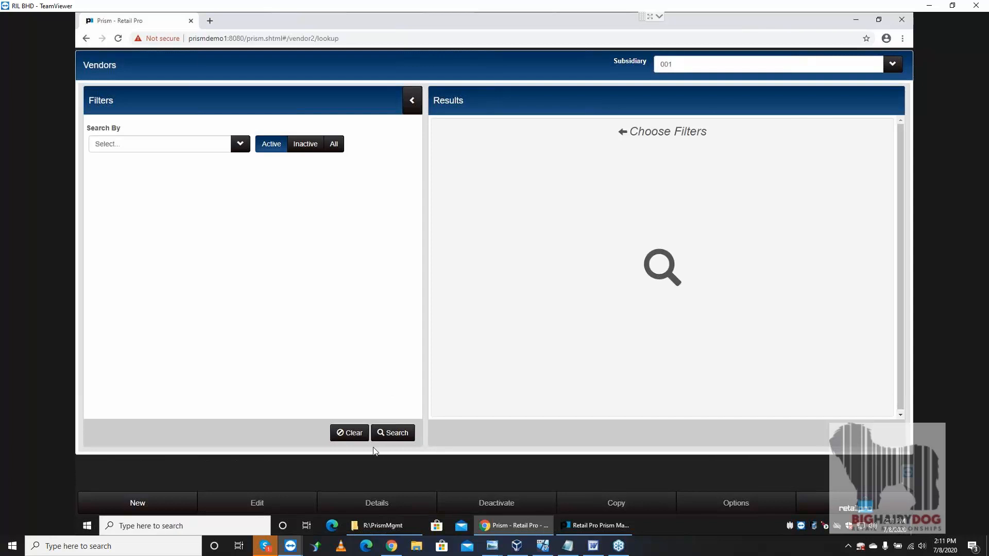
left_click(394, 432)
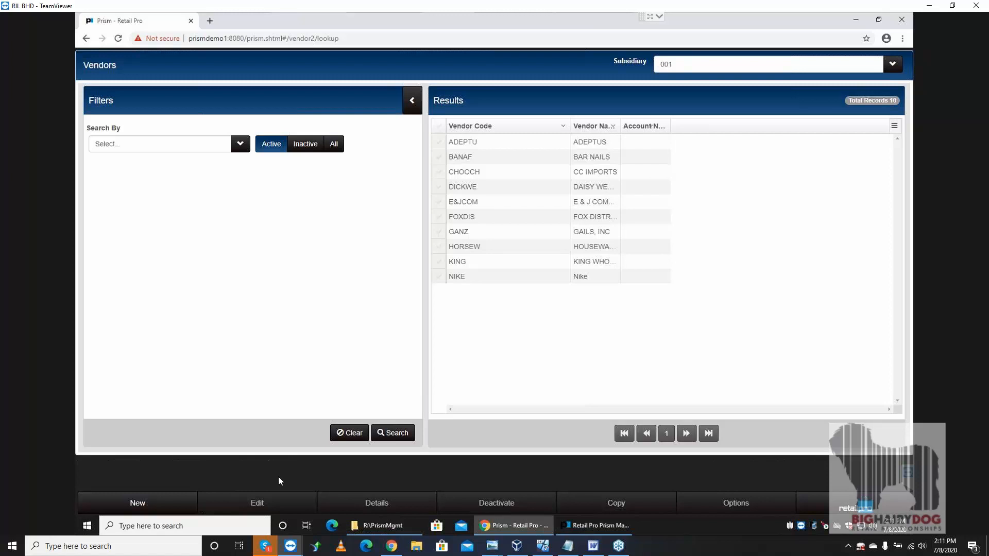
Start a new vendor record with the vendor code NIKE and the name Nike.
left_click(157, 503)
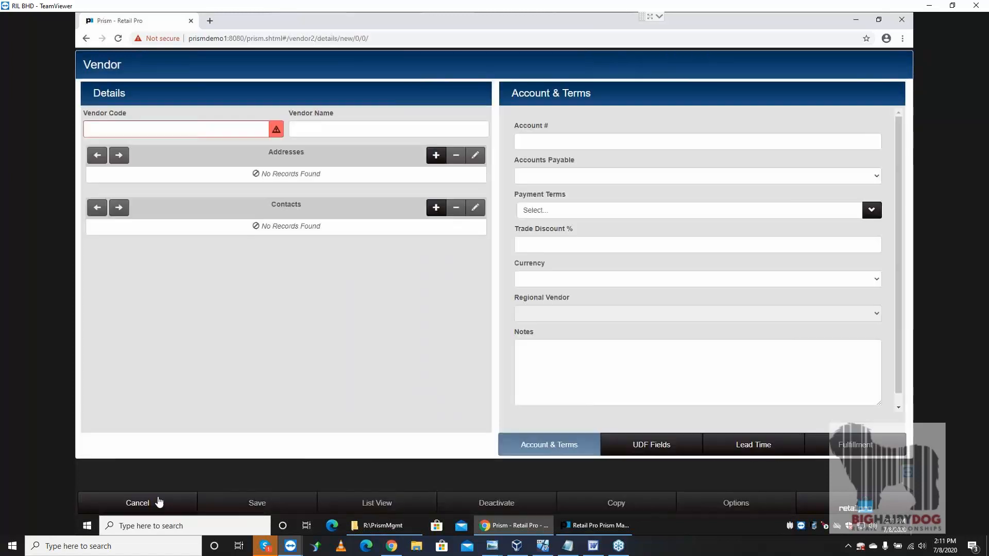
left_click(169, 129)
type("NIK")
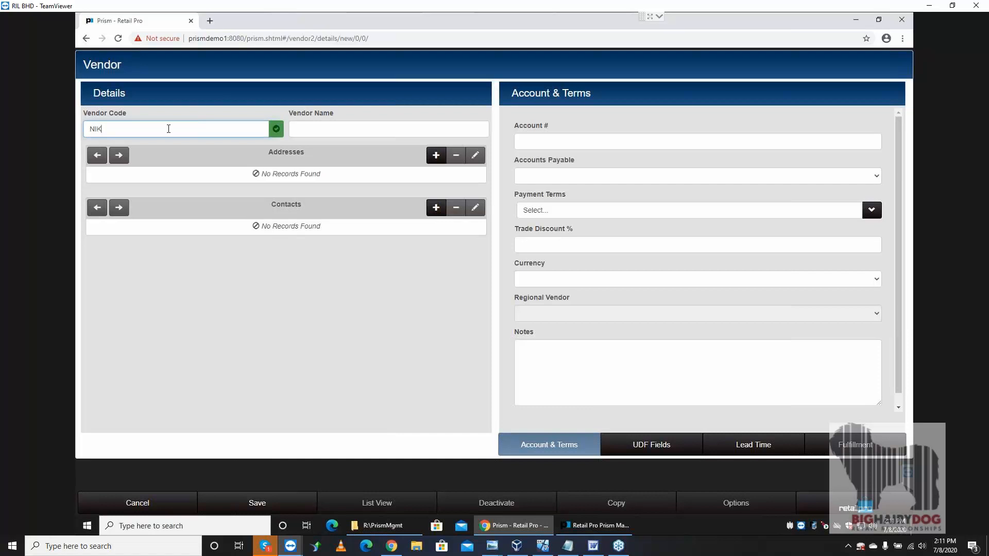
key("Tab")
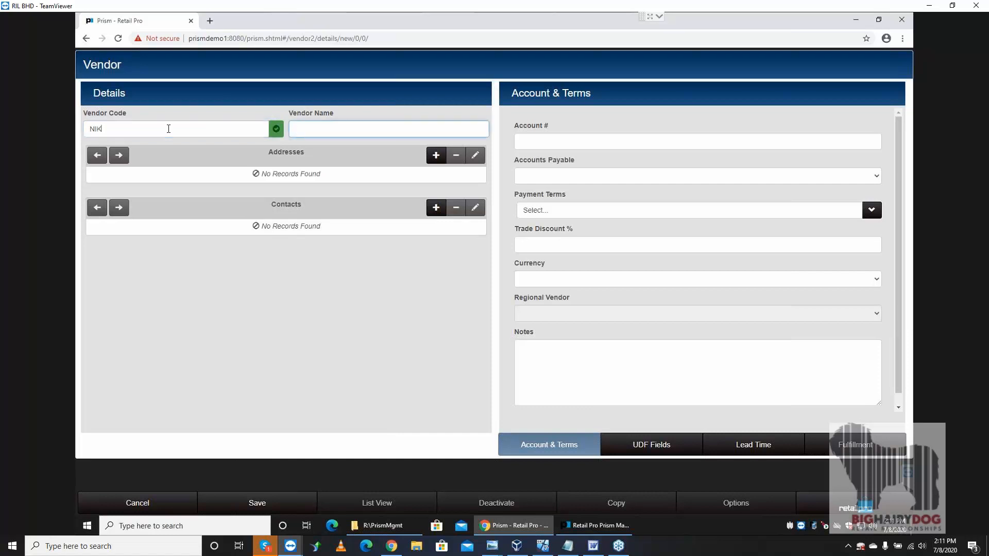
type("Nike")
key("Tab")
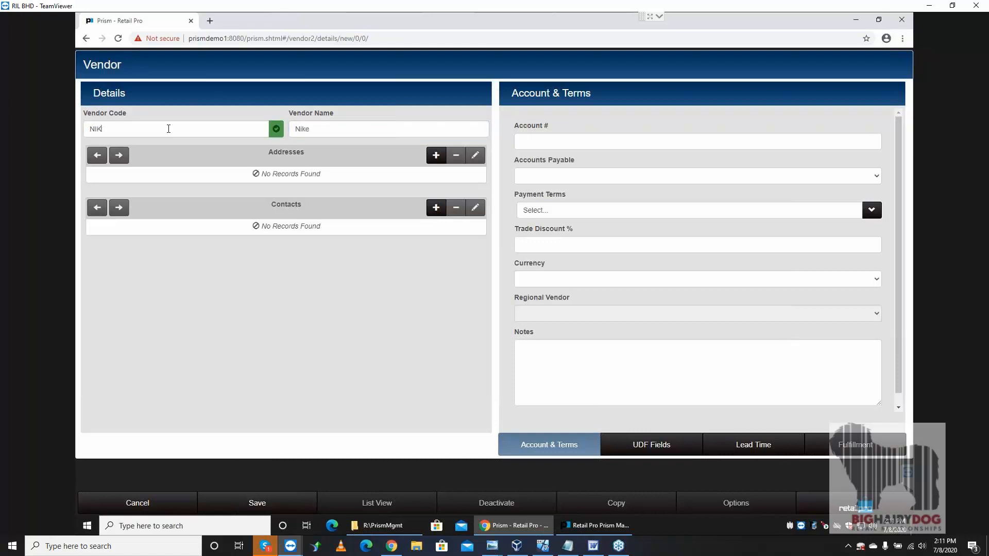
type("E")
Look at the blank address and contact entry forms of the new vendor, cancelling each one.
left_click(436, 155)
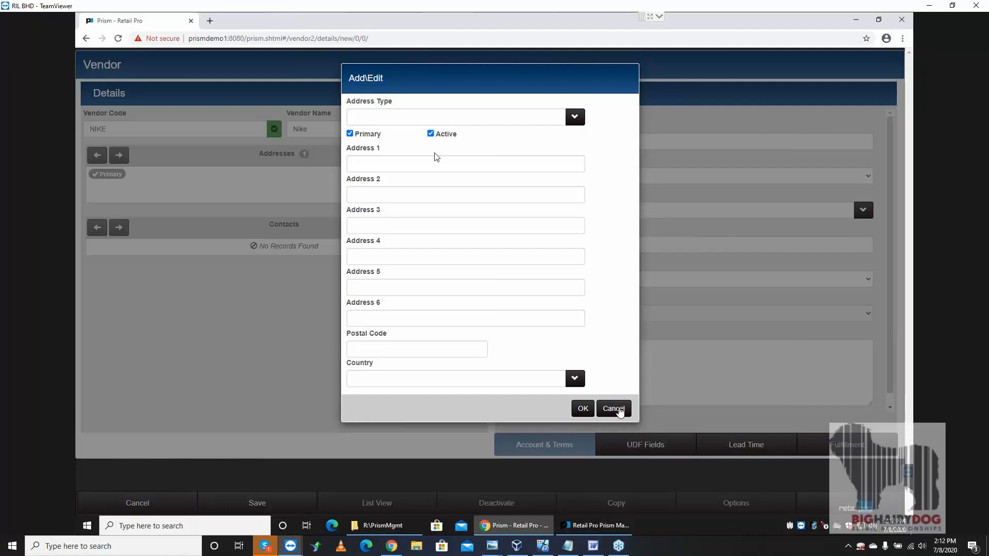
left_click(616, 409)
left_click(436, 208)
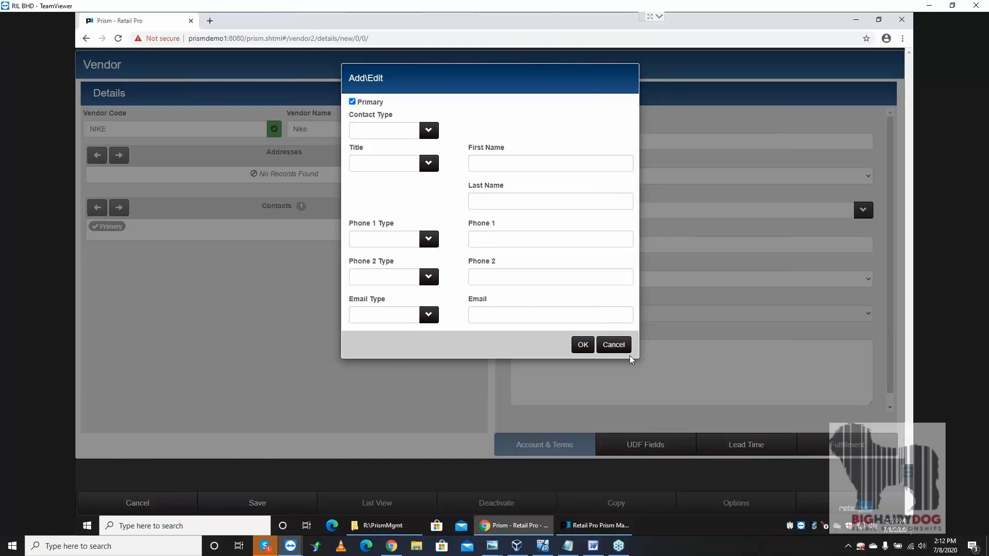
left_click(626, 351)
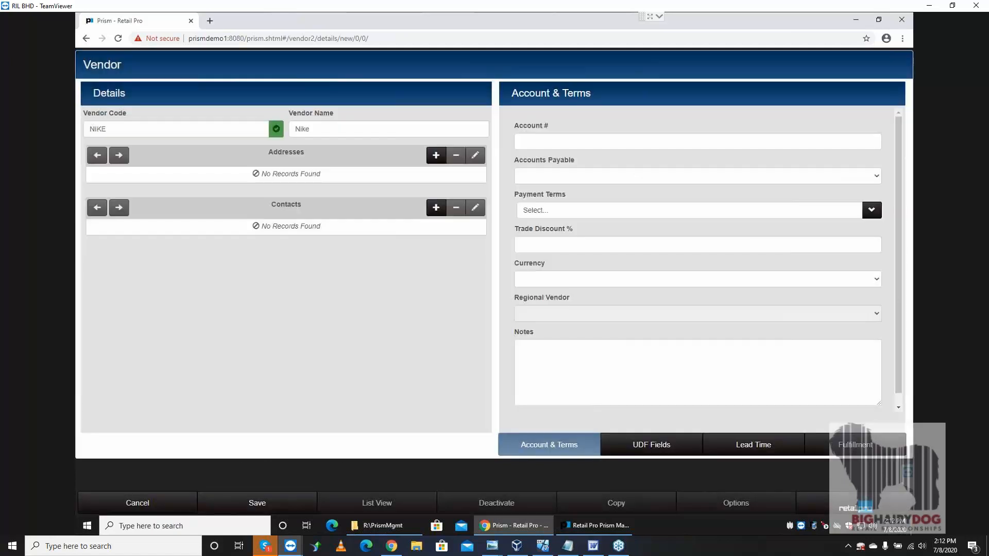
Set the vendor's payment terms to Days with 30 days, and cancel the new vendor record.
left_click(553, 143)
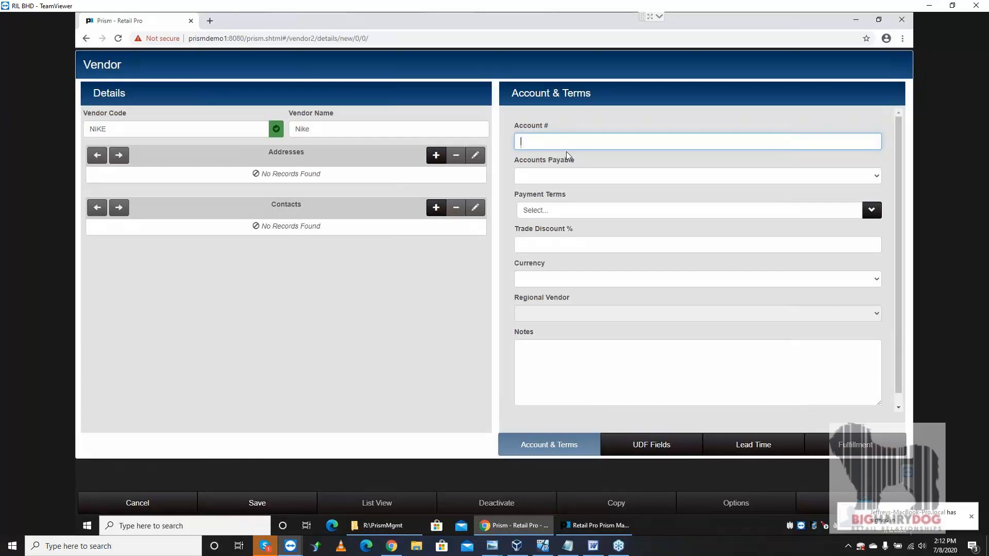
left_click(567, 211)
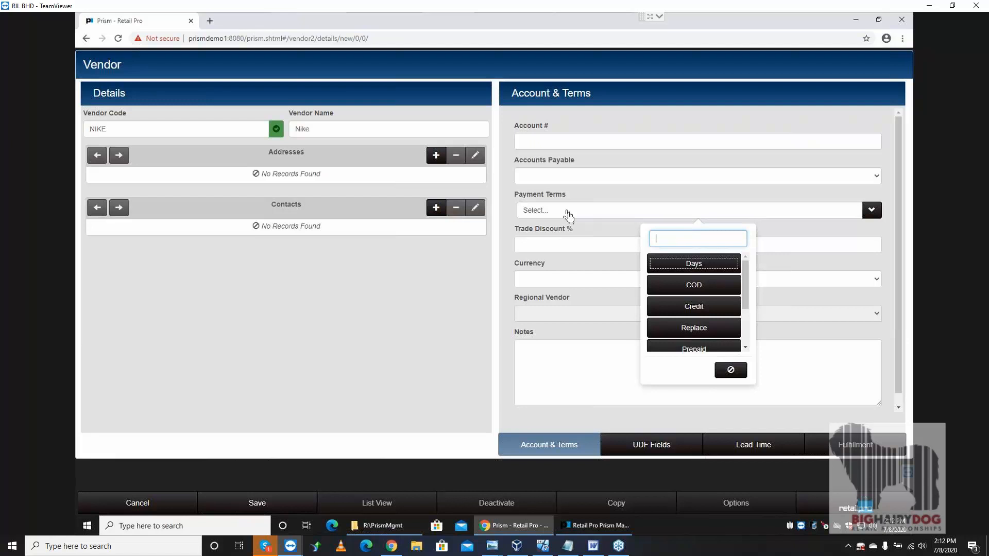
left_click(678, 264)
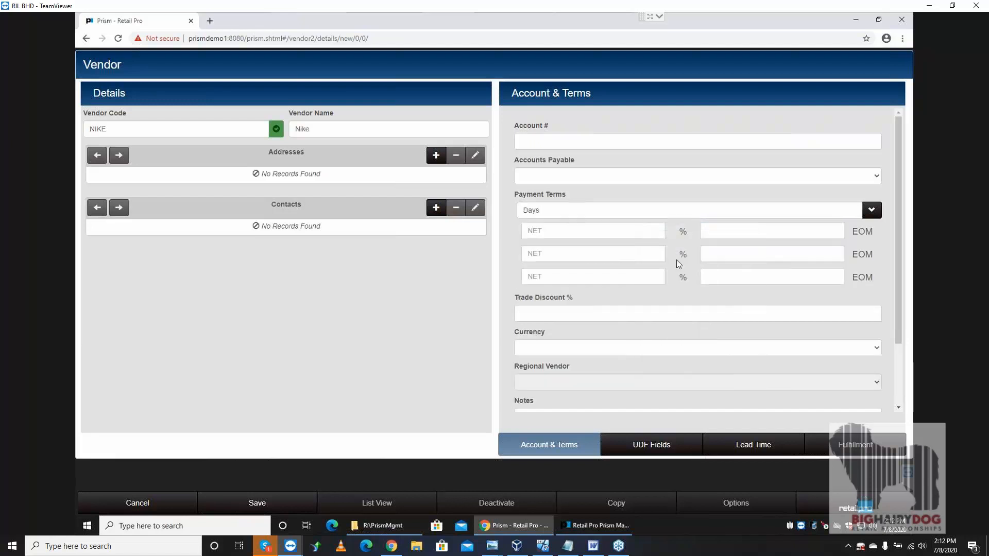
left_click(741, 228)
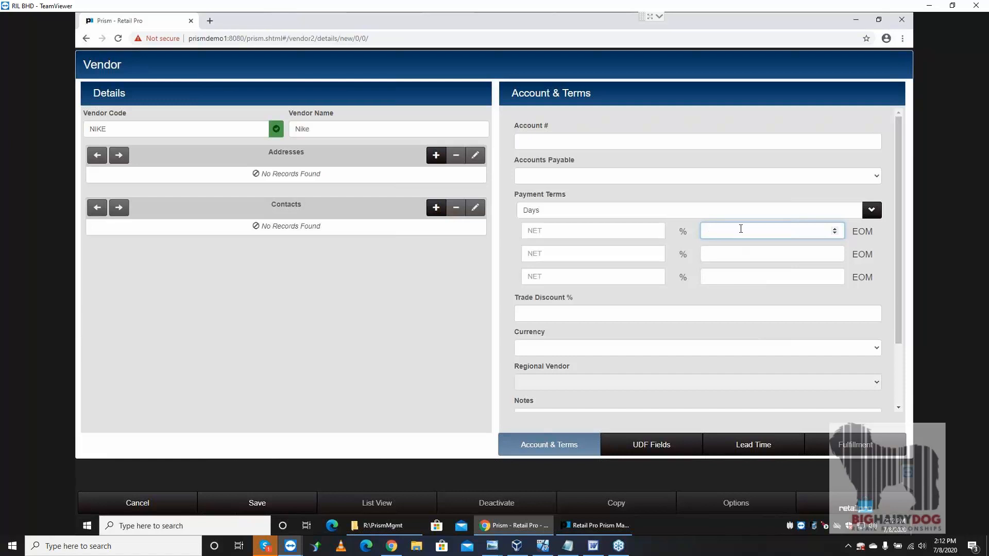
type("30")
key("Tab")
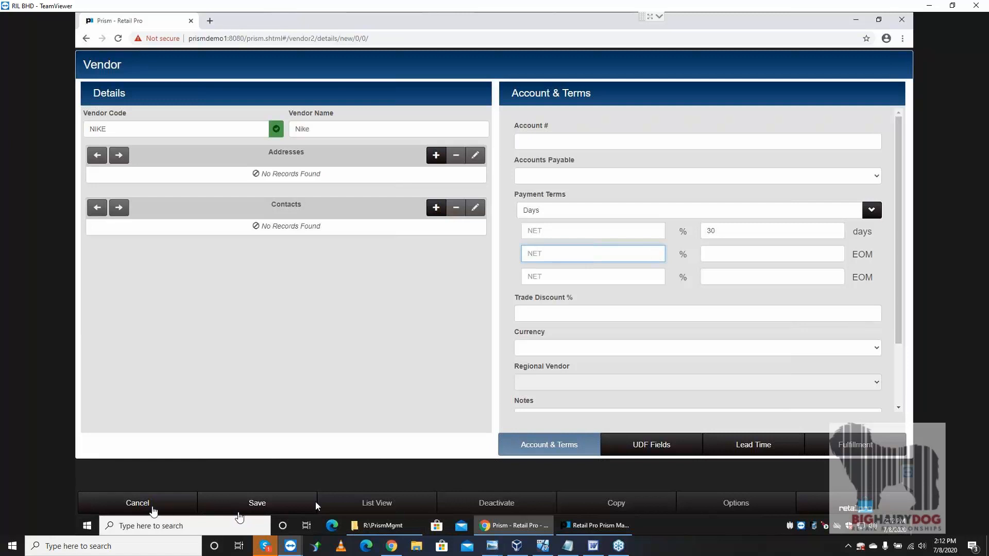
left_click(153, 507)
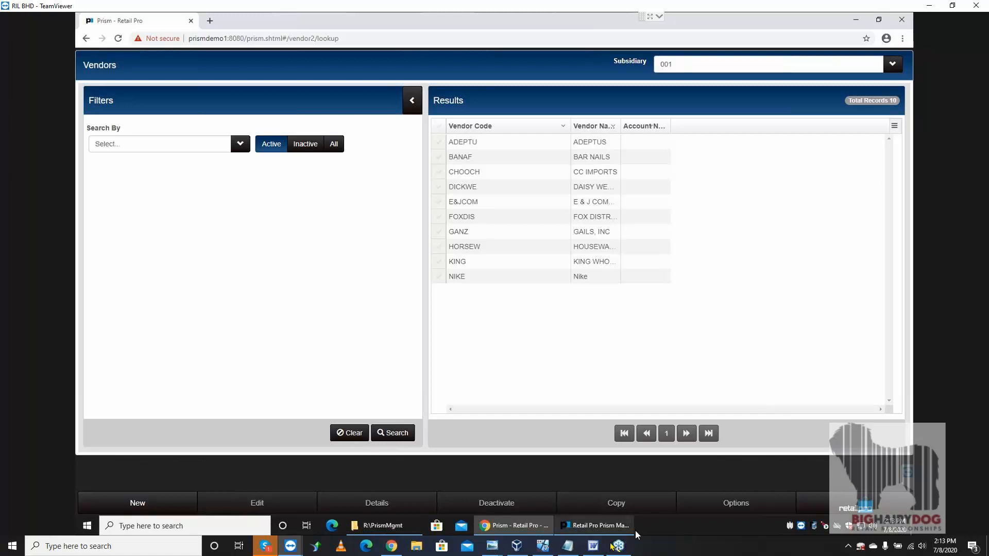
Switch to the Word document to check the inventory creation outline, and return to the vendor list.
mouse_move(635, 530)
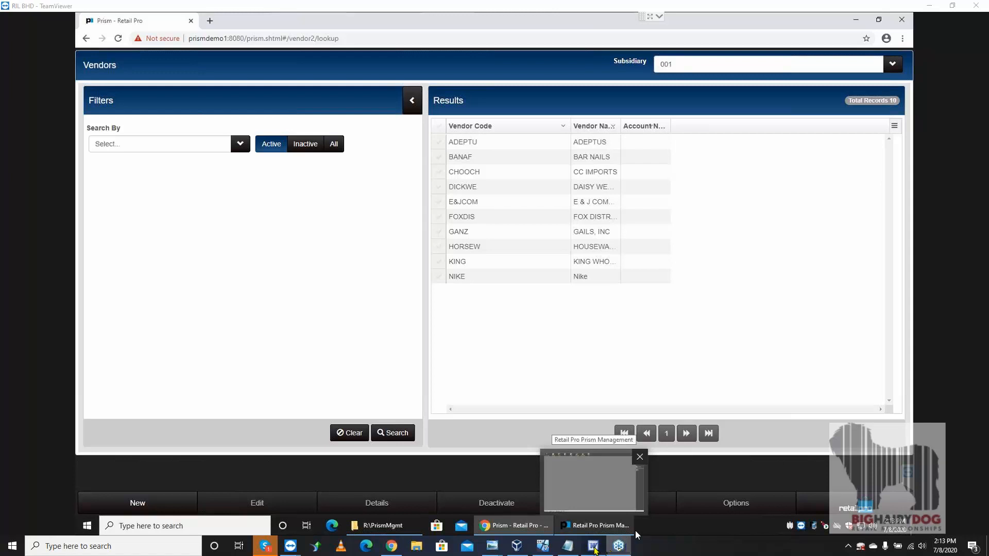
left_click(594, 546)
left_click(593, 546)
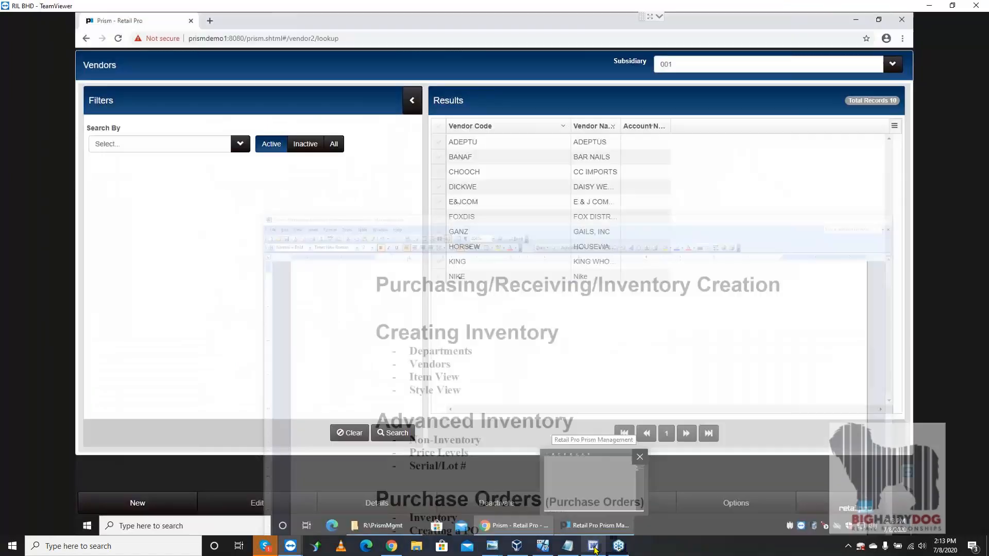
Return to Store Operations and open the inventory list in the merchandise section.
left_click(838, 504)
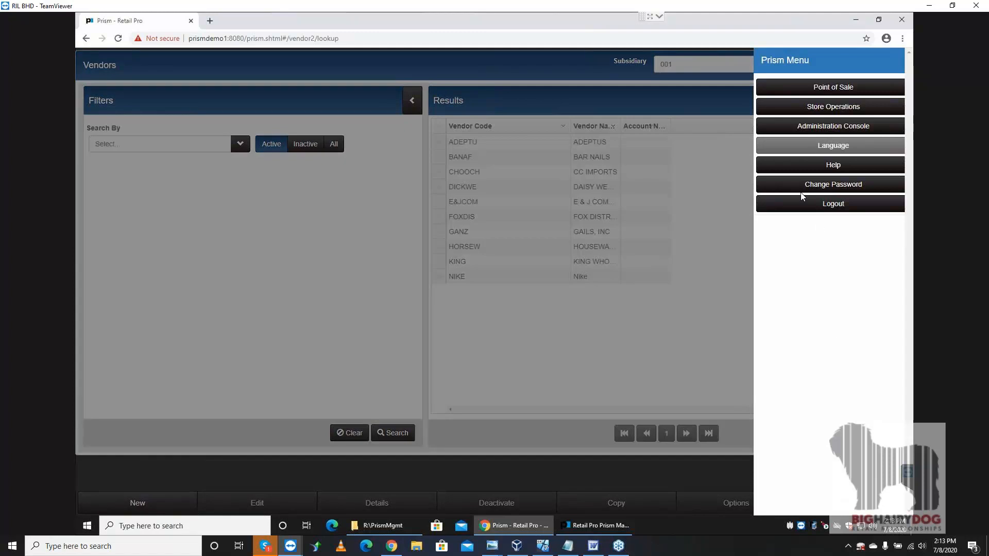
left_click(826, 106)
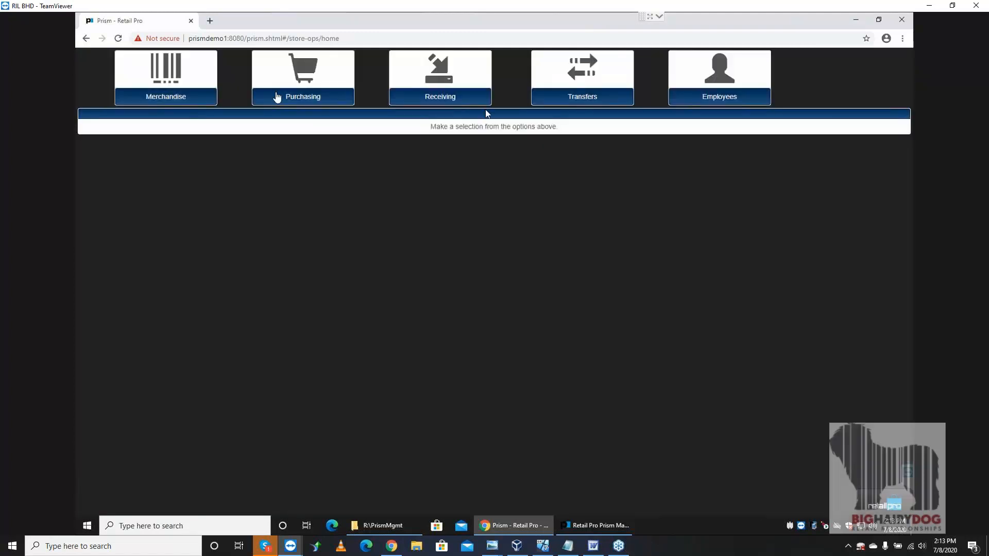
left_click(170, 97)
left_click(236, 174)
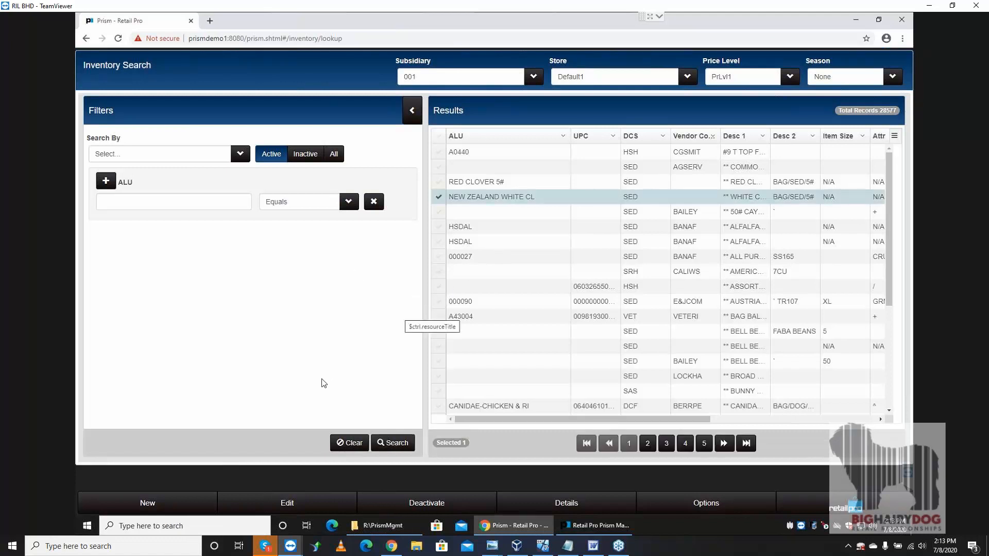
Select only the first HSDAL alfalfa seed item in the inventory results and view its details.
left_click(438, 227)
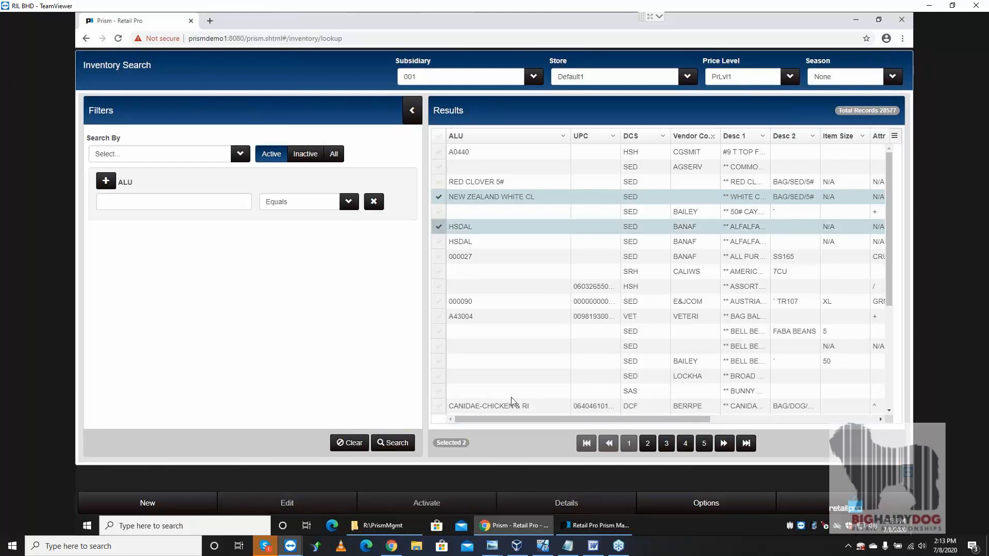
left_click(438, 197)
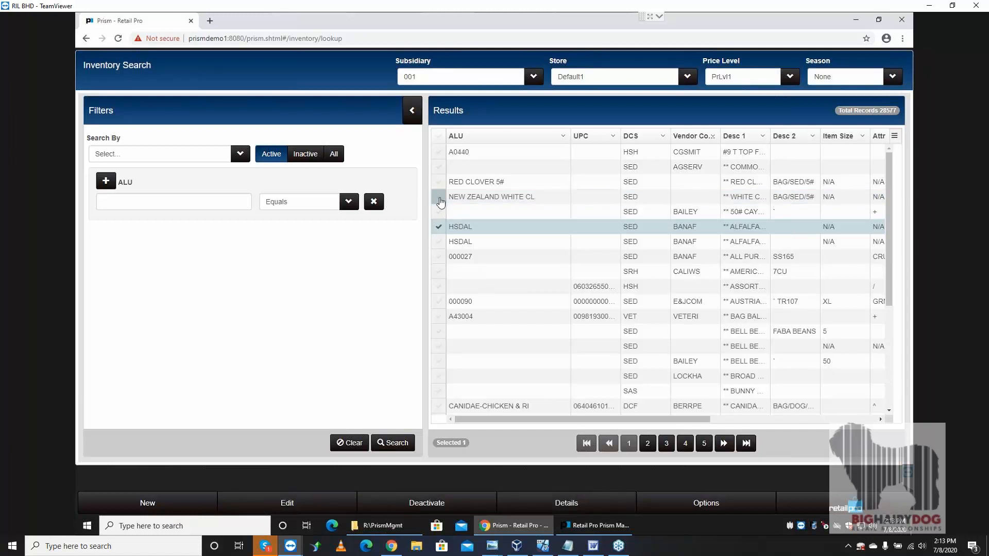
left_click(550, 502)
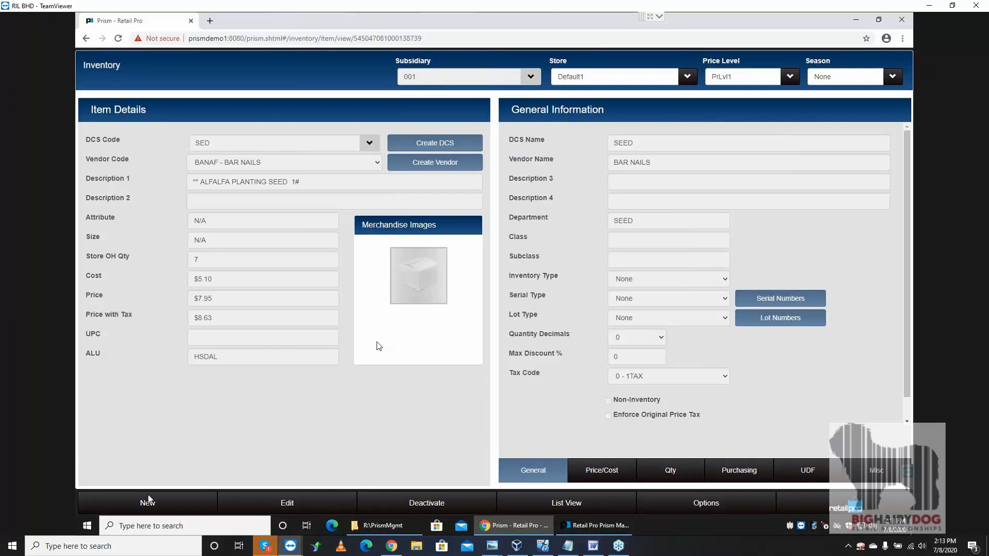
Start a new inventory item with the DCS code APLMENTOP and the vendor code DICKWE.
left_click(154, 510)
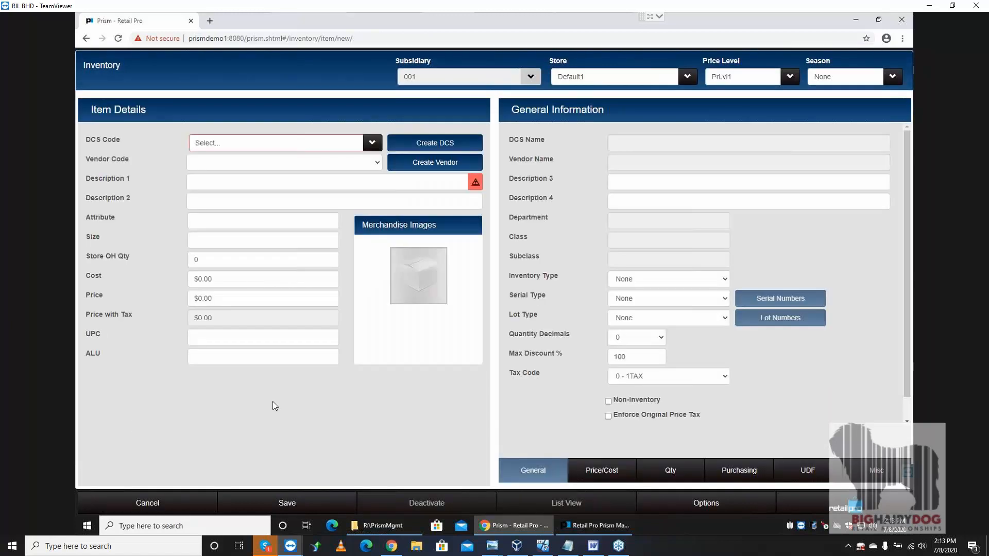
left_click(258, 150)
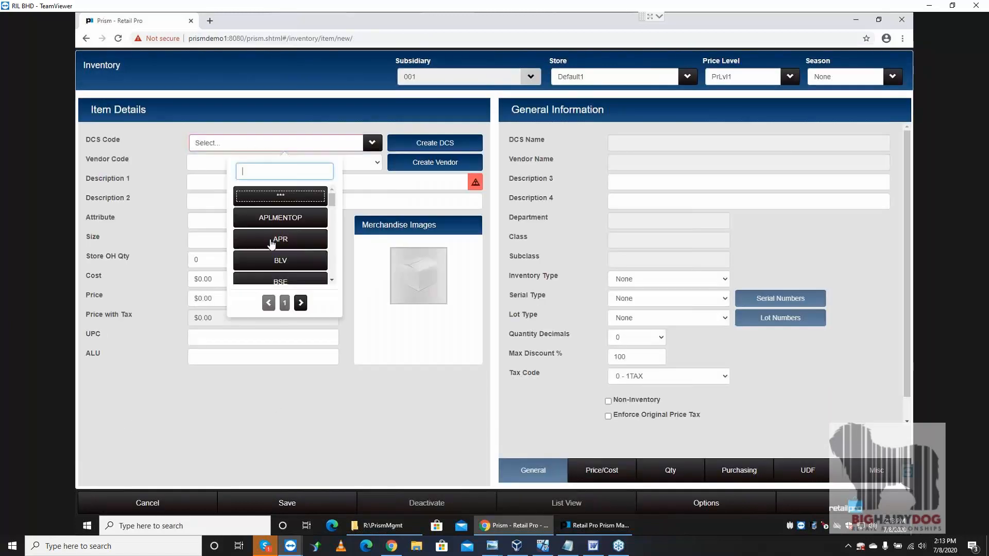
left_click(290, 220)
left_click(252, 170)
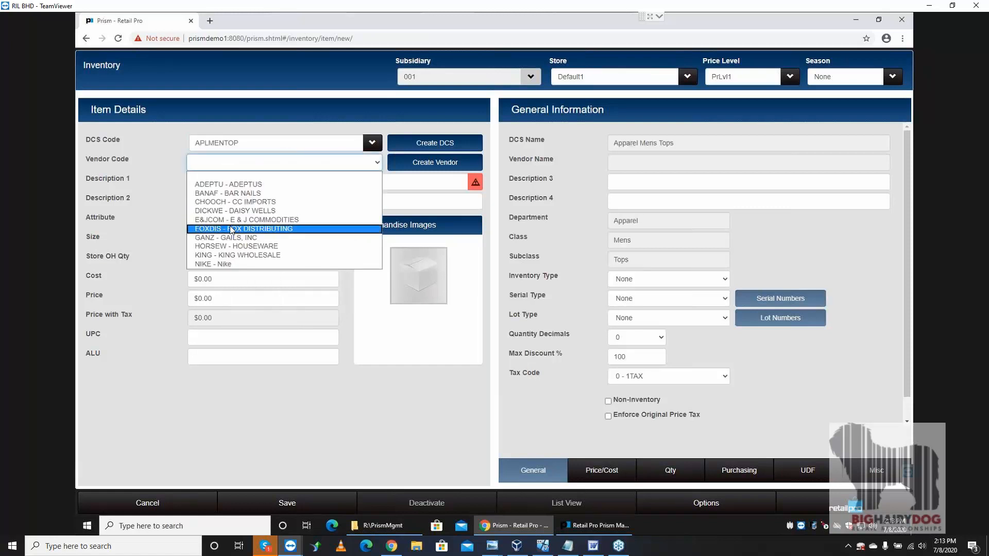
left_click(232, 210)
Set the new item's Description 1 to 12345 and Description 2 to Tshirt.
left_click(234, 183)
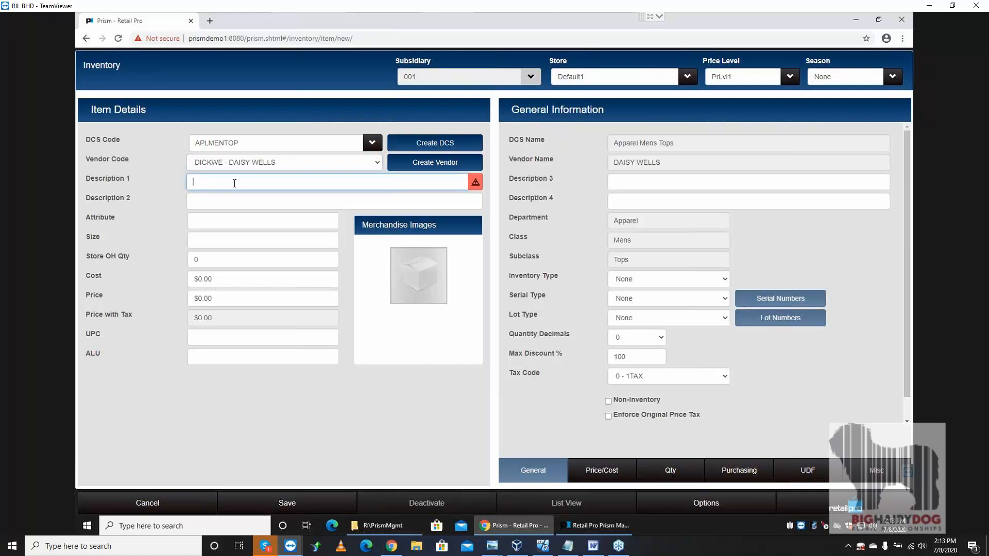
type("12345")
key("Tab")
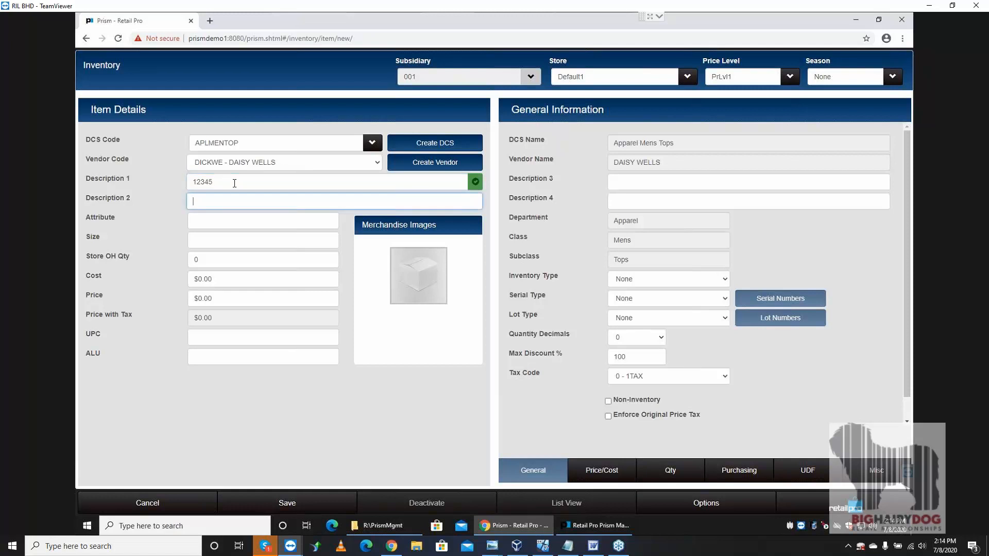
type("Tshirt")
Set the new item's attribute to Red and its size to XL.
left_click(203, 220)
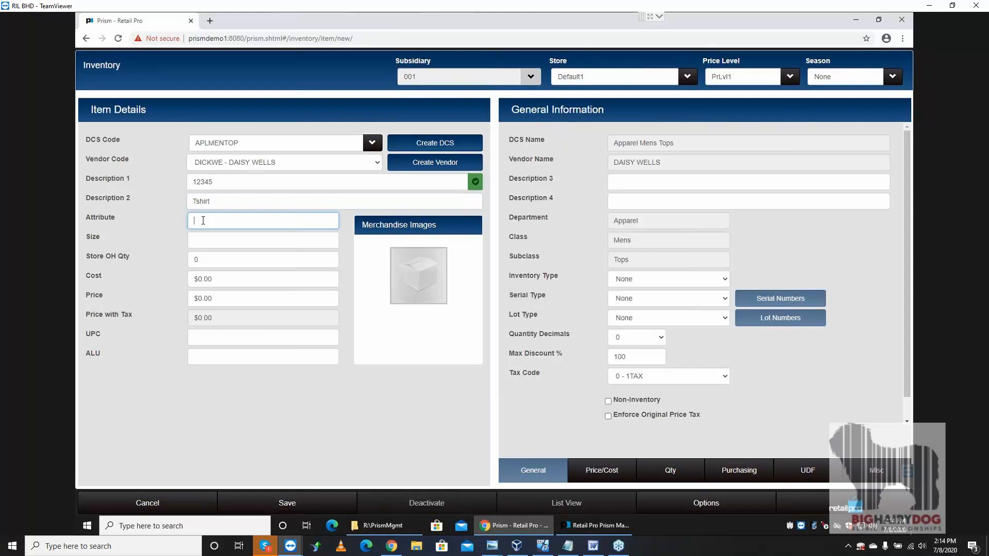
type("Red")
left_click(230, 241)
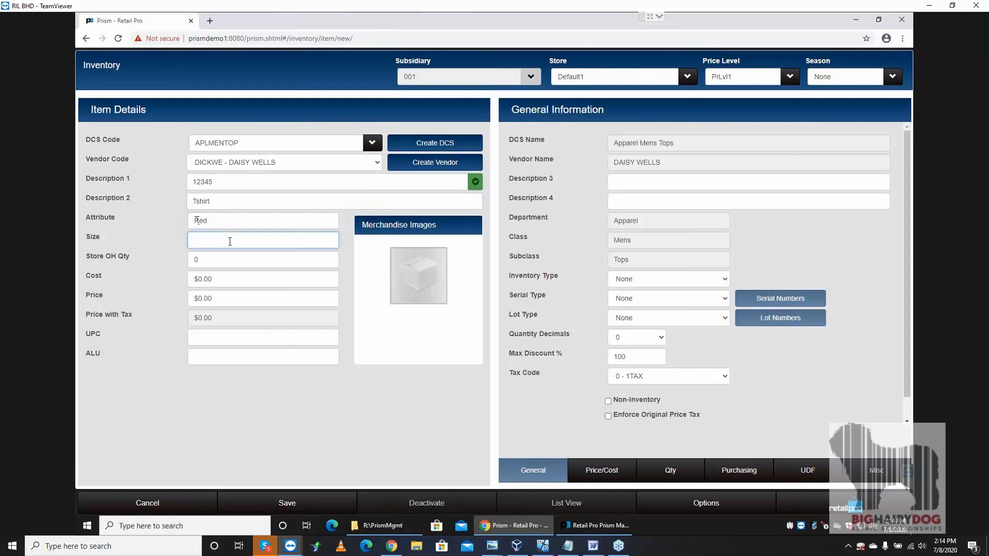
type("XL")
Set the new item's cost to $7.50 and its price to $15.00.
left_click(214, 279)
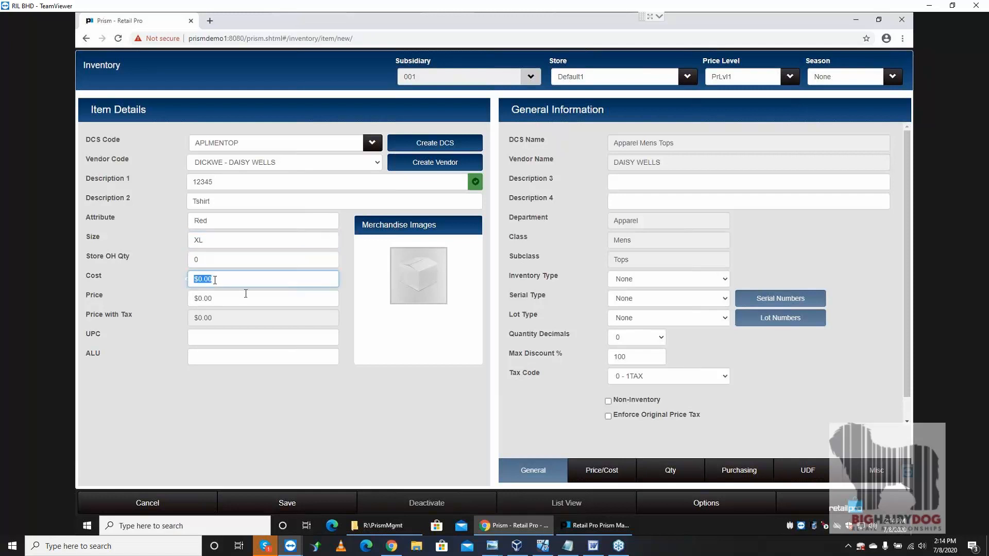
key("Home")
key("Delete")
type("7")
type("50")
key("BackSpace")
double_click(214, 278)
key("Home")
type("5")
key("BackSpace")
key("BackSpace")
key("BackSpace")
key("BackSpace")
key("BackSpace")
key("BackSpace")
type("7.5")
left_click(236, 299)
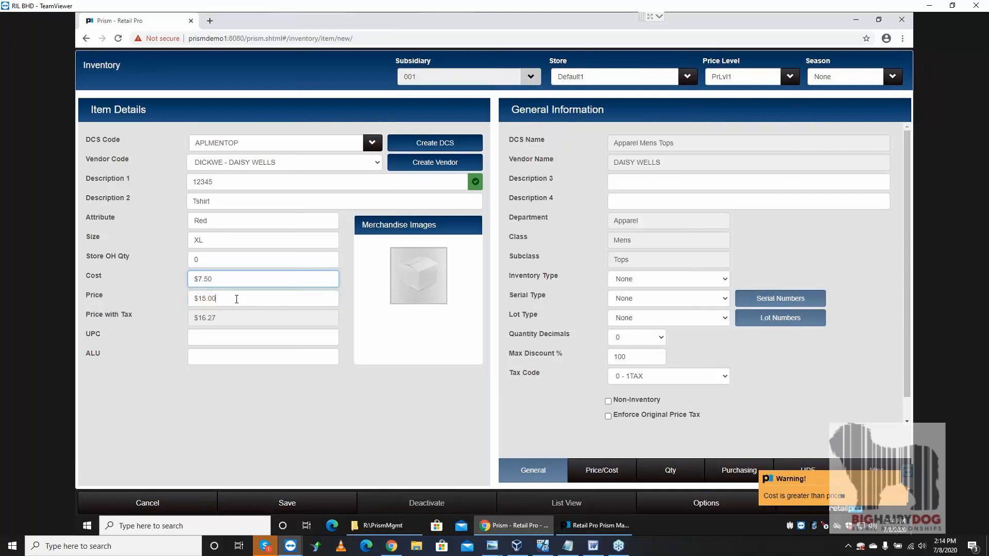
left_click(237, 299)
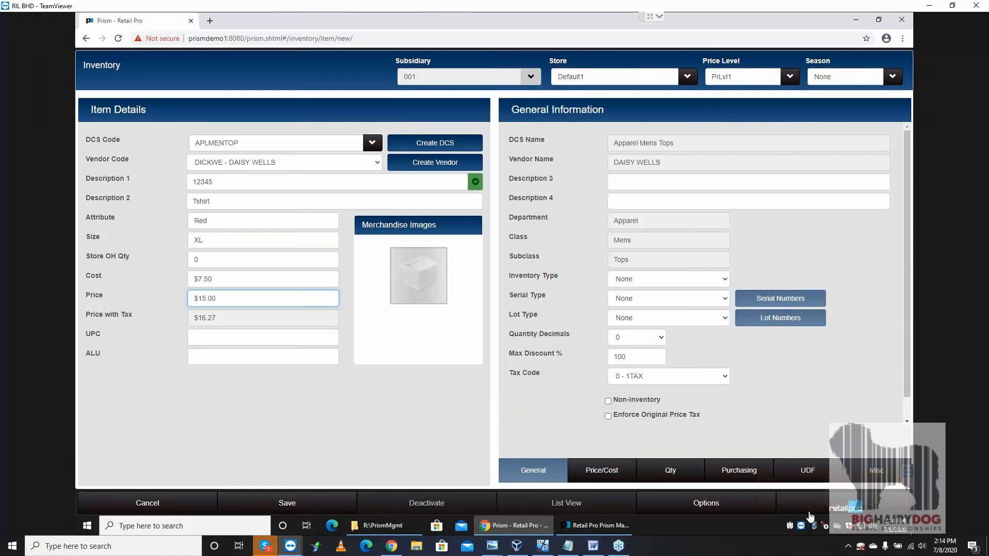
Set the new item's price to $19.99 and its ALU to 123456.
left_click(372, 319)
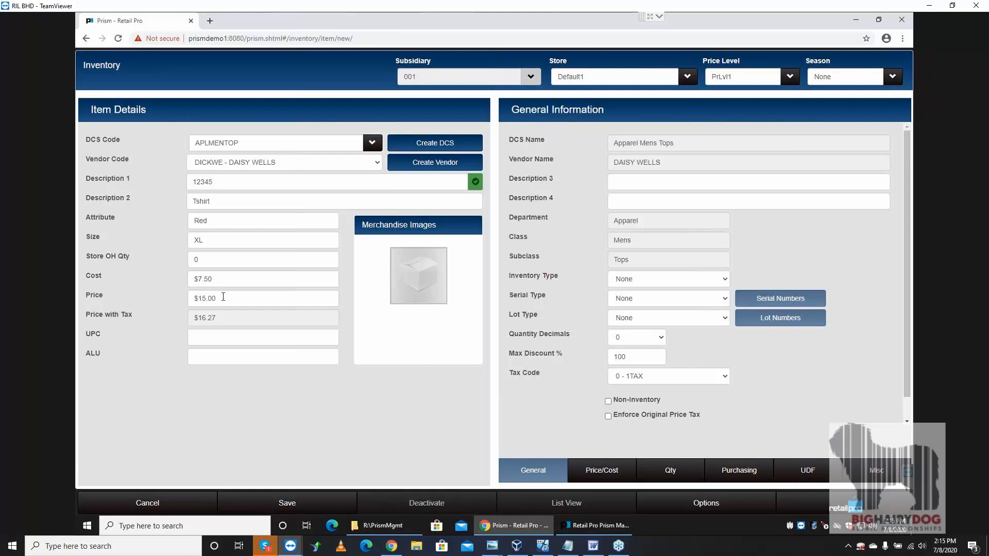
left_click_drag(226, 297, 133, 302)
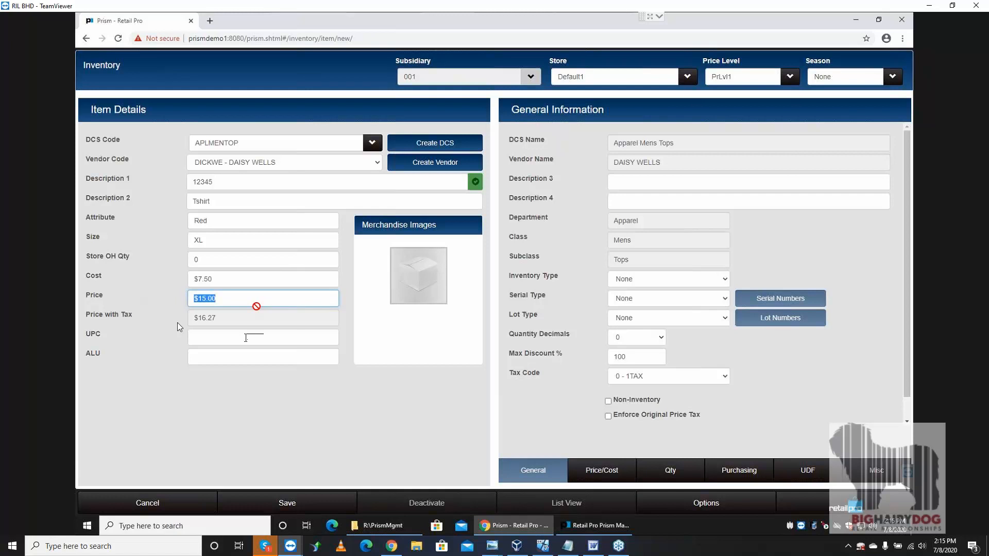
type("19.99")
key("Tab")
left_click(227, 361)
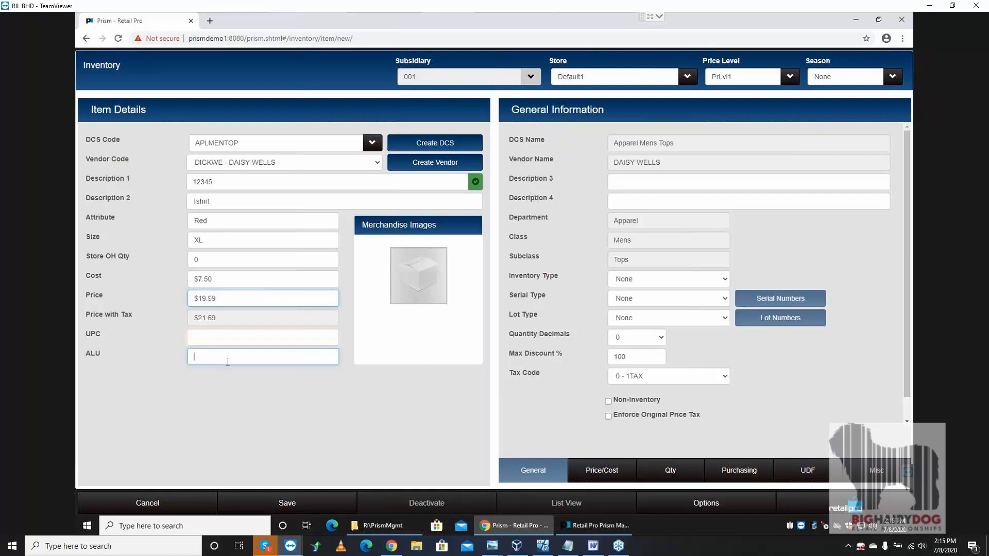
type("12345")
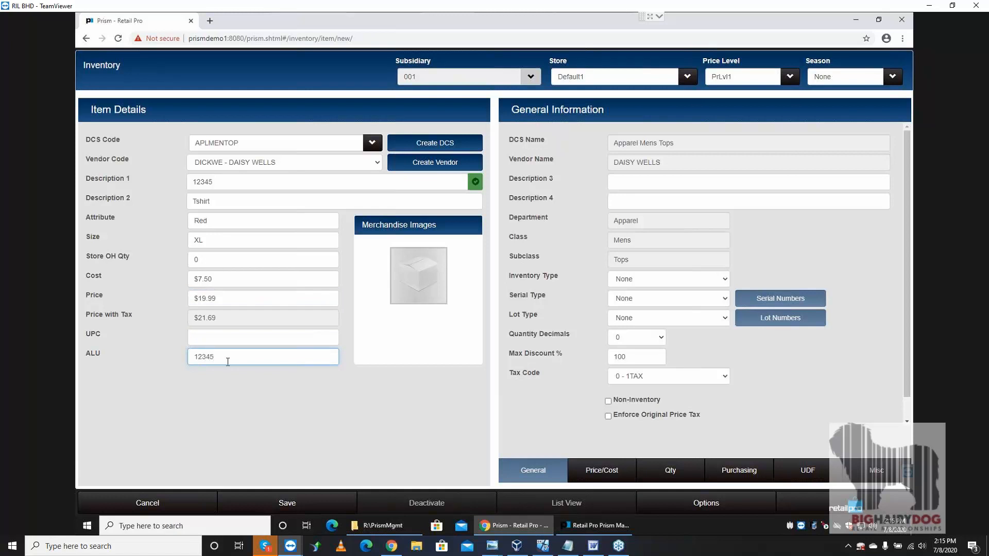
type("6")
Review the new item's price/cost, tax, price level and quantity information, and cancel the item without saving.
left_click(870, 476)
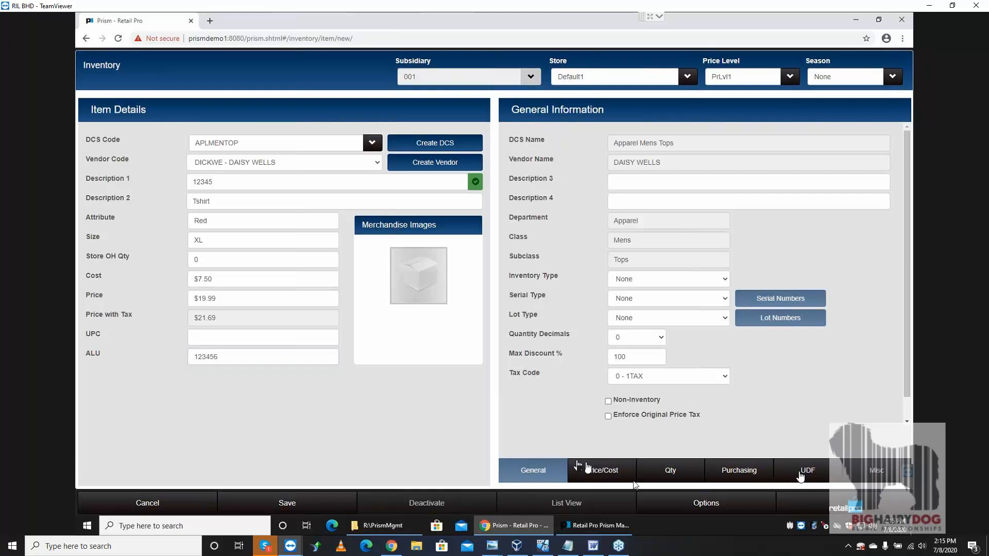
left_click(531, 472)
left_click(603, 471)
scroll(766, 375, "down", 3)
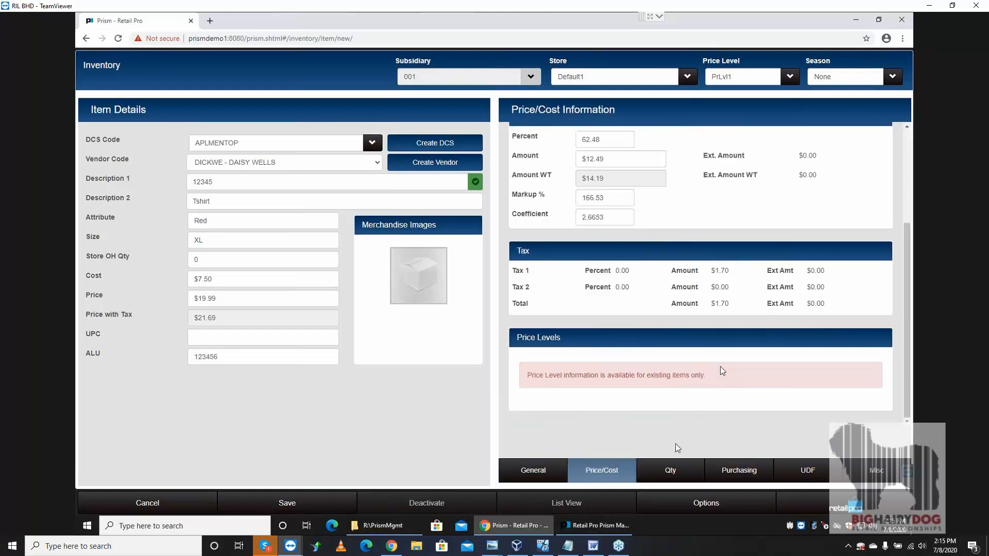
scroll(688, 322, "up", 3)
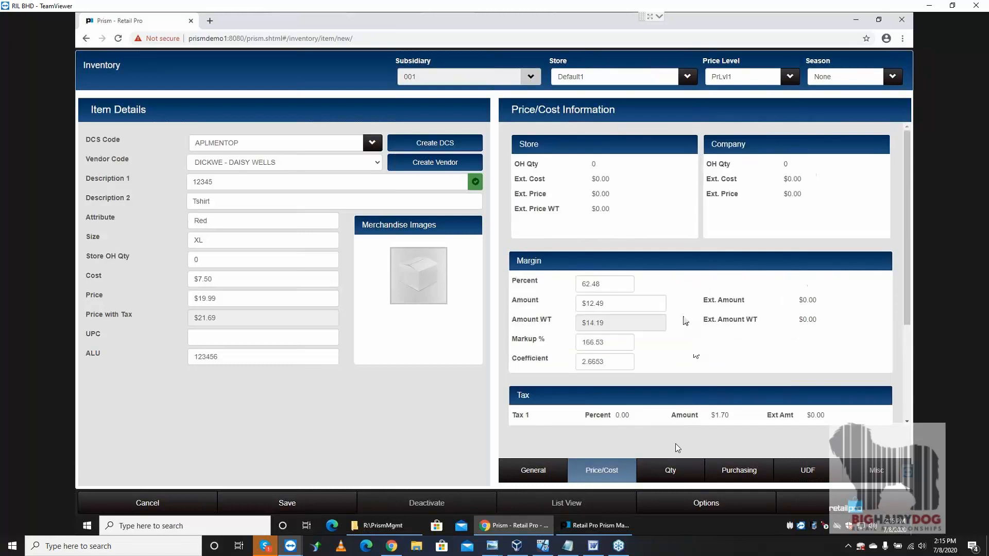
scroll(682, 321, "down", 3)
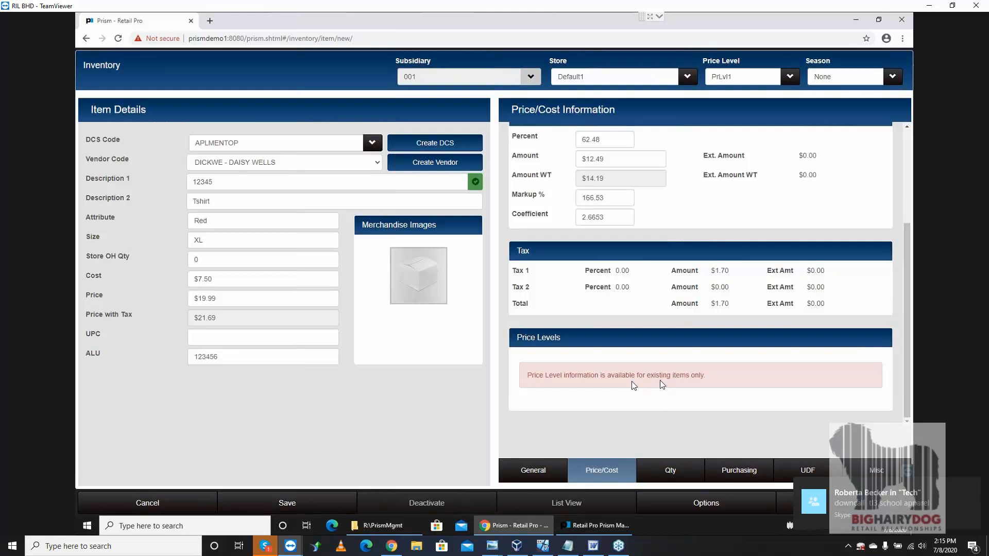
scroll(662, 385, "up", 3)
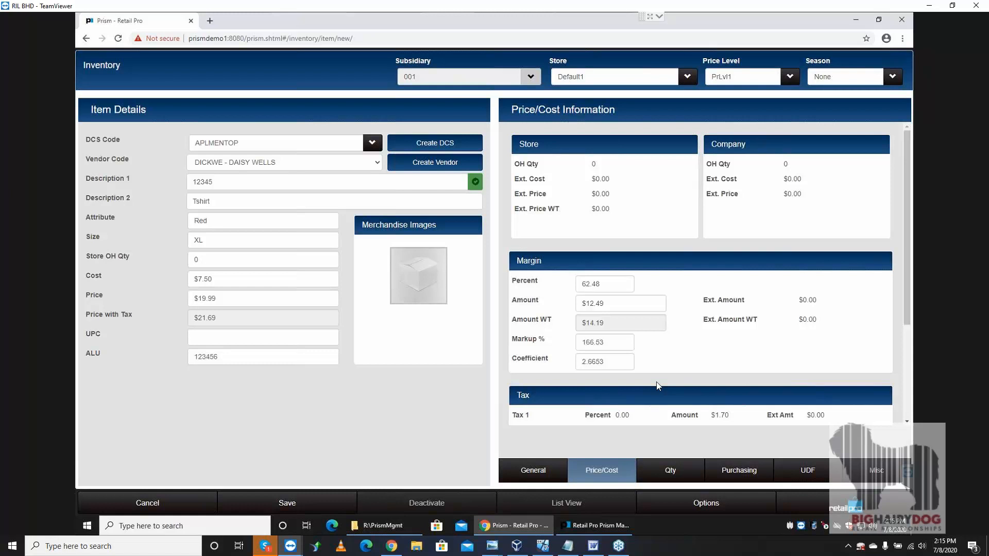
left_click(667, 470)
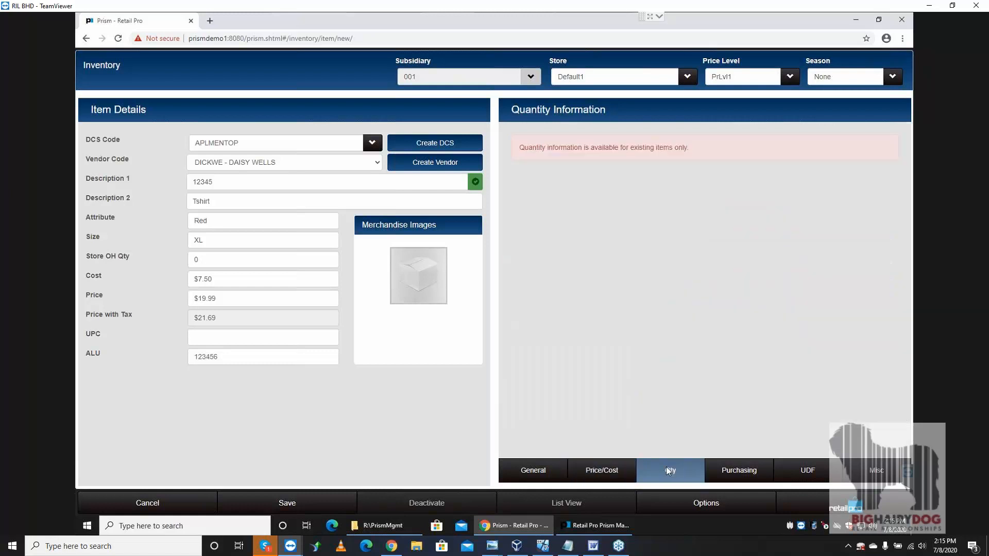
left_click(601, 470)
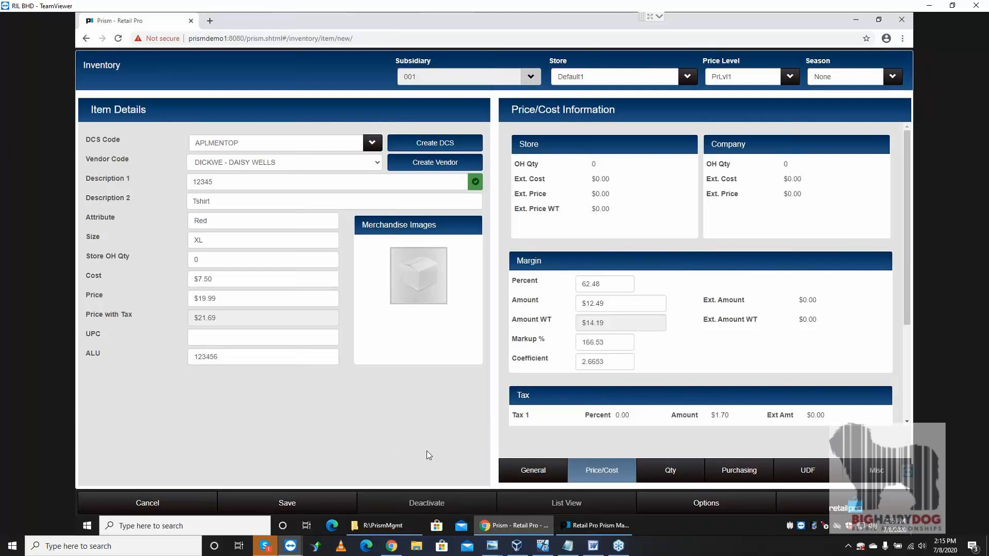
left_click(161, 507)
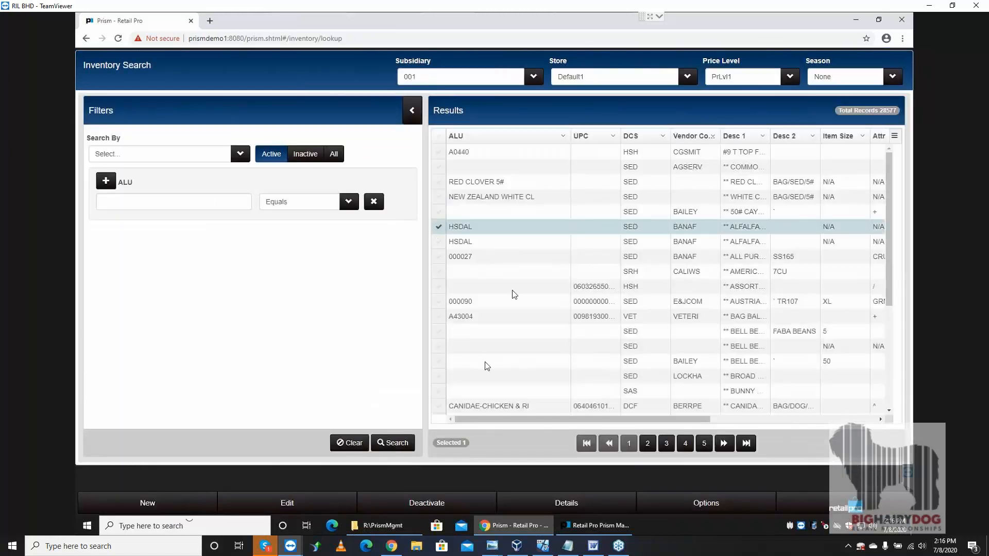
Open the details of the selected alfalfa planting seed item and review its price levels and quantities per store.
left_click(577, 507)
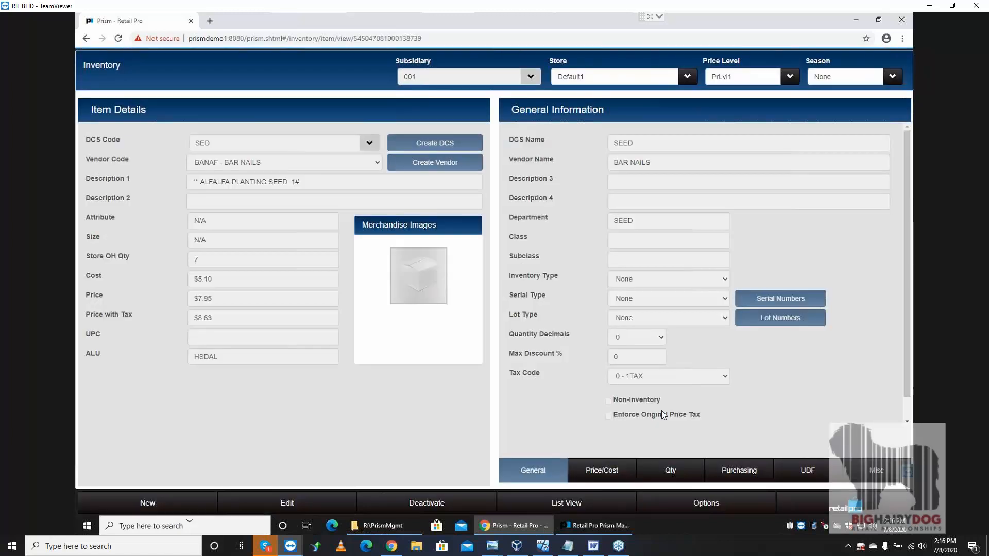
left_click(616, 470)
scroll(700, 388, "down", 5)
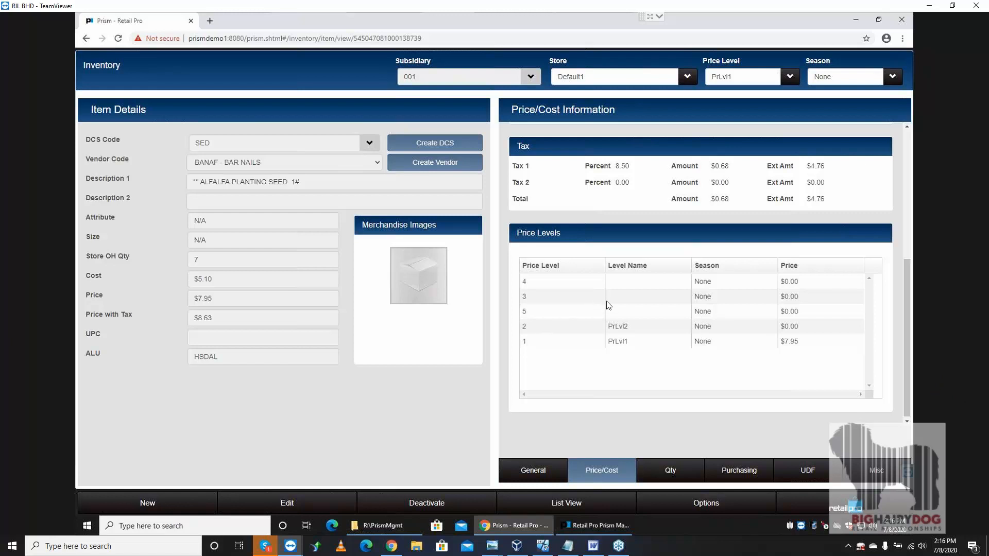
left_click(642, 476)
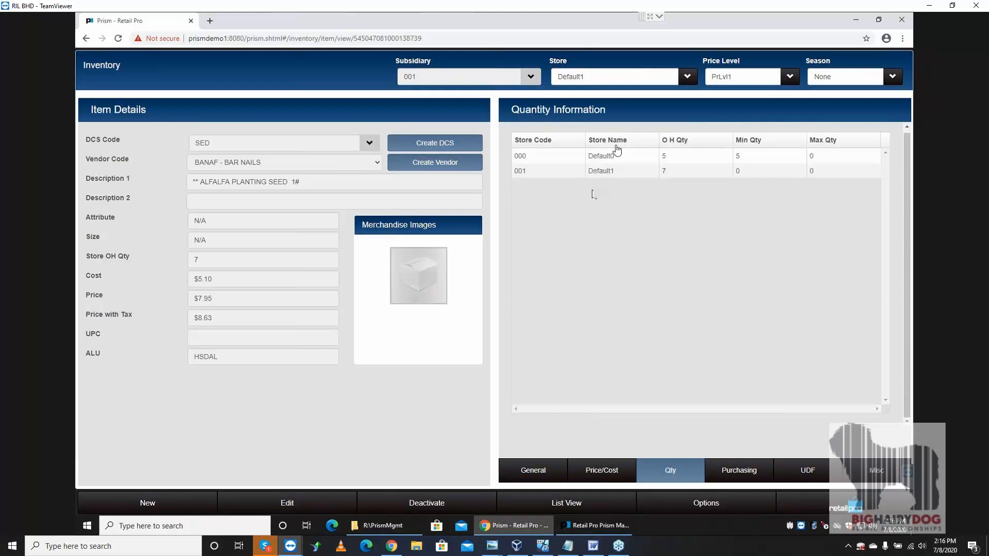
left_click_drag(618, 158, 582, 162)
Review the alfalfa seed item's purchasing information, user defined fields and miscellaneous information down to the Loyalty section.
left_click(728, 471)
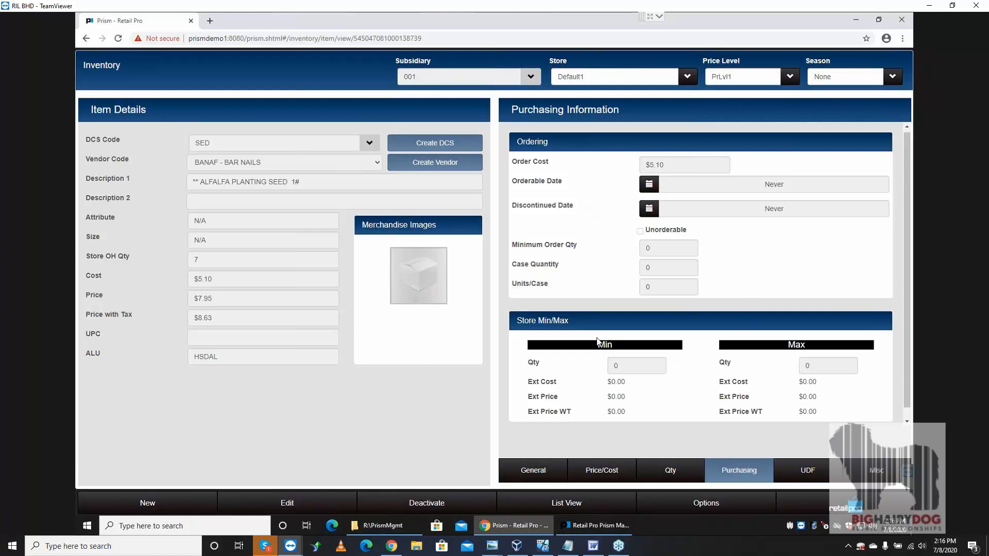
scroll(611, 366, "down", 1)
scroll(611, 366, "up", 1)
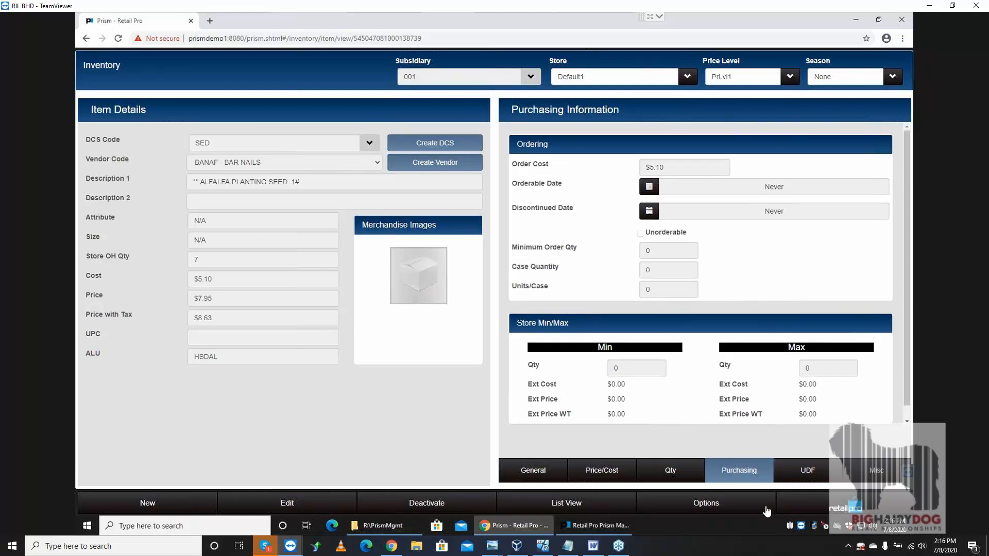
left_click(827, 475)
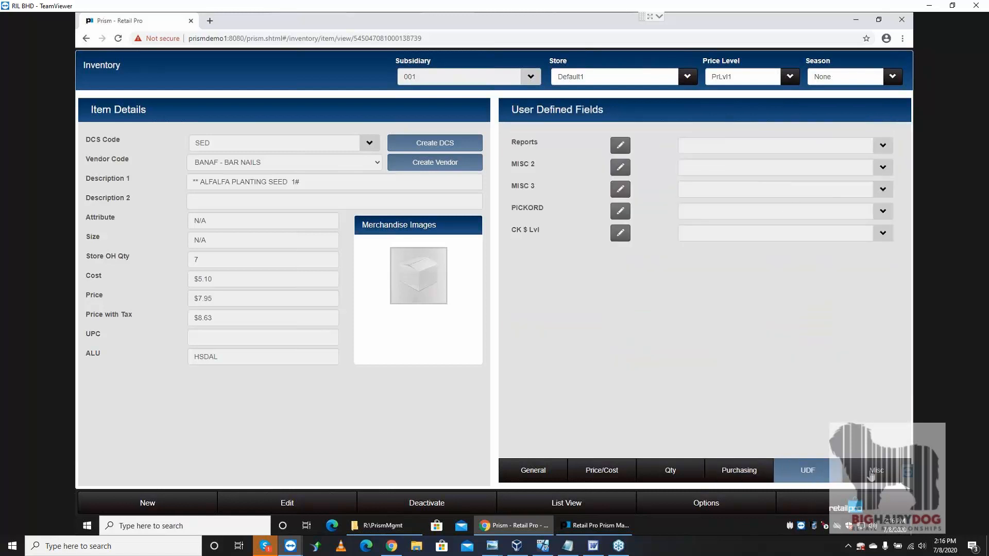
left_click(871, 472)
scroll(742, 321, "down", 3)
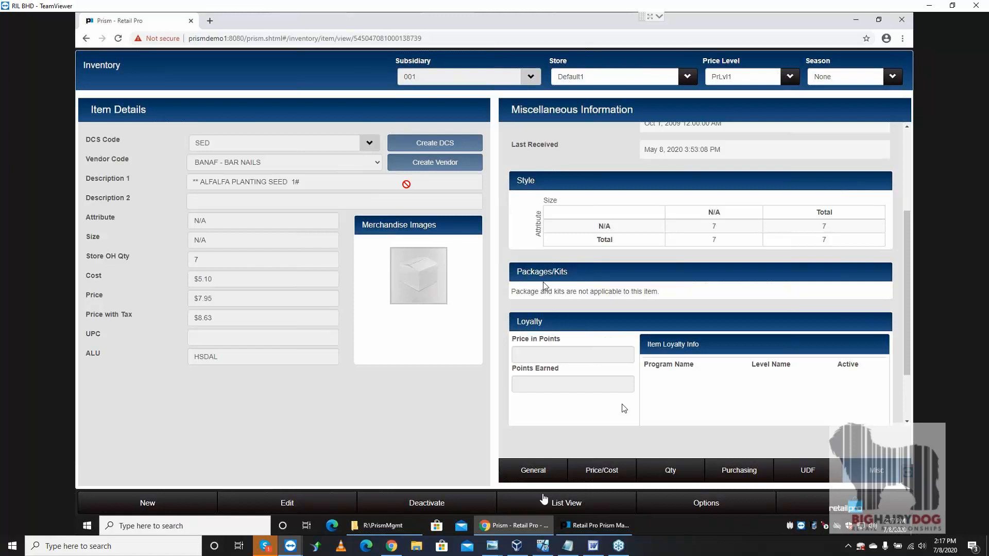
Switch to the Word outline, review the Creating Inventory and Advanced Inventory topics, and return to Retail Pro Prism.
mouse_move(618, 551)
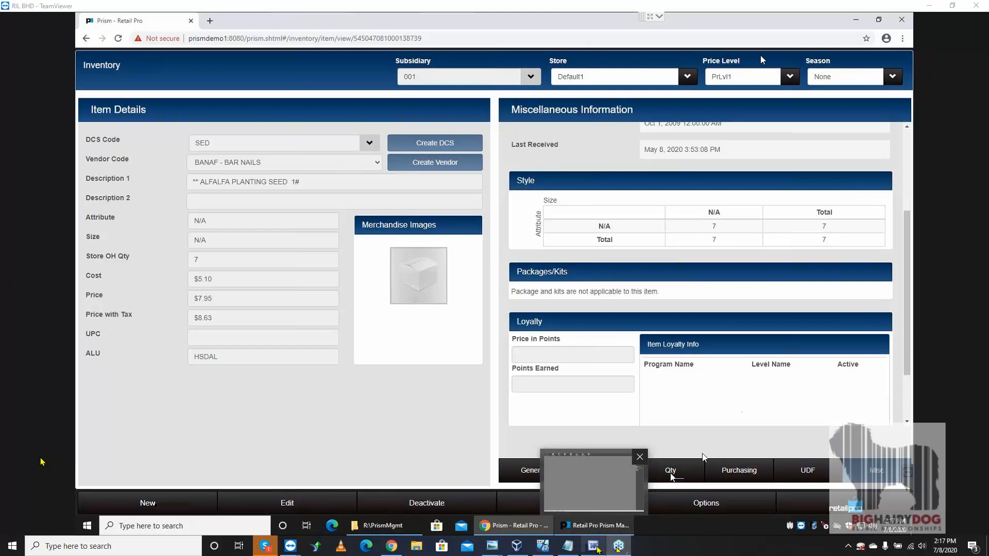
left_click(594, 547)
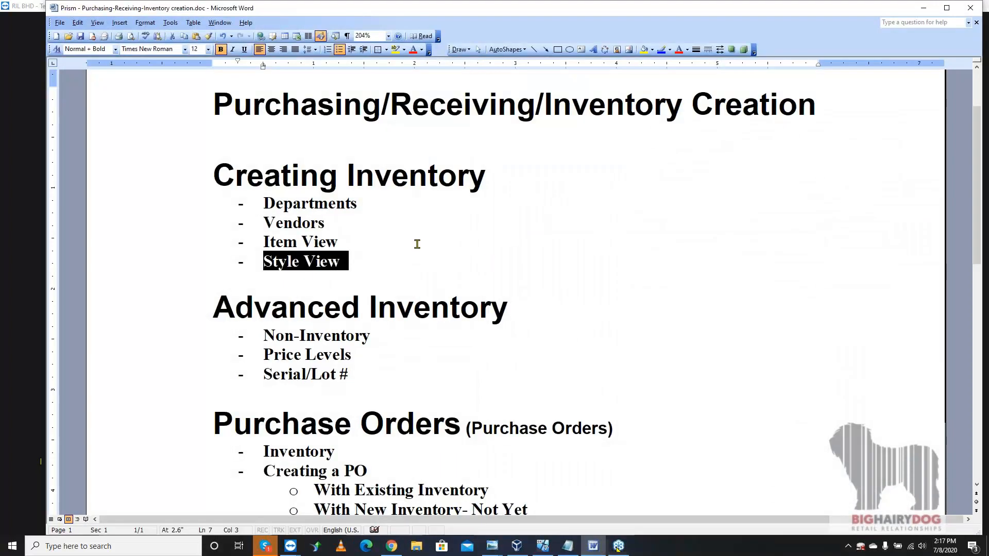
left_click(357, 221)
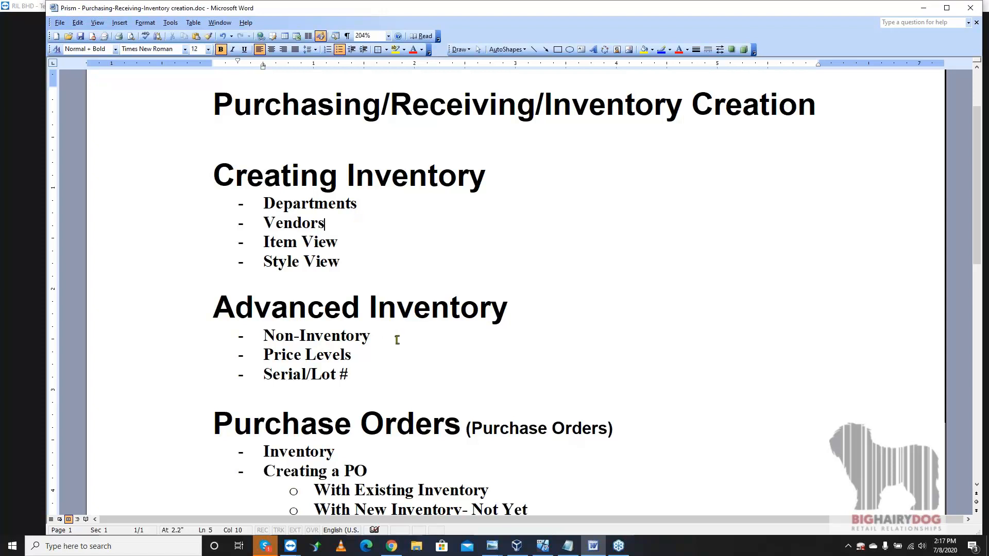
scroll(395, 338, "down", 1)
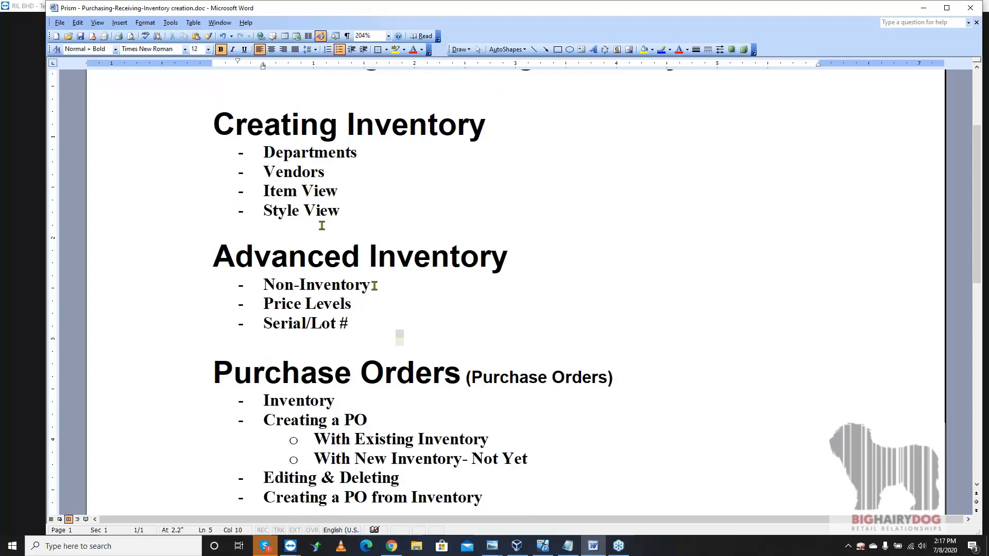
left_click_drag(348, 208, 256, 156)
left_click_drag(355, 323, 264, 286, "ctrl")
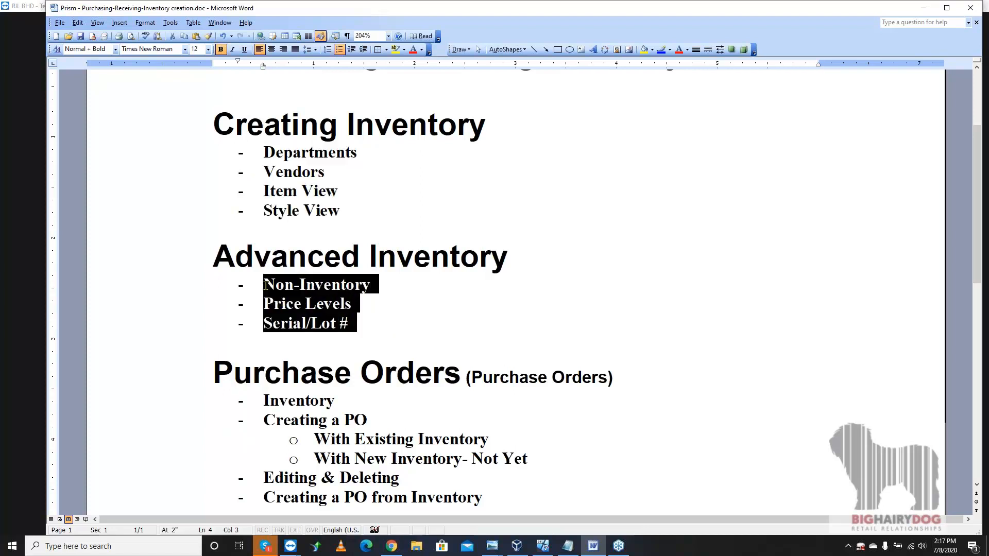
left_click(303, 323)
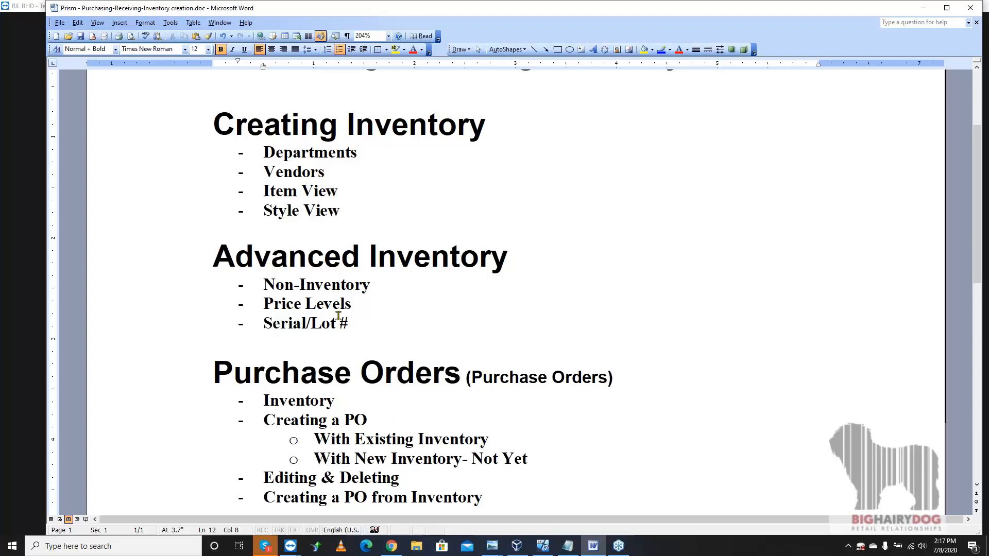
left_click(924, 8)
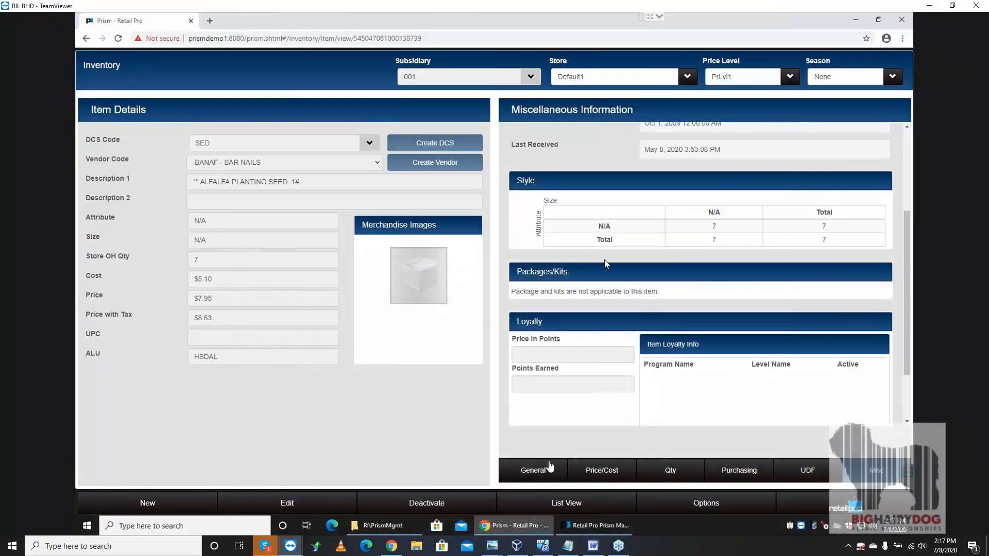
Examine the Serial Type and Lot Type options in the alfalfa seed item's general information in edit mode, and leave edit mode without changes.
left_click(554, 470)
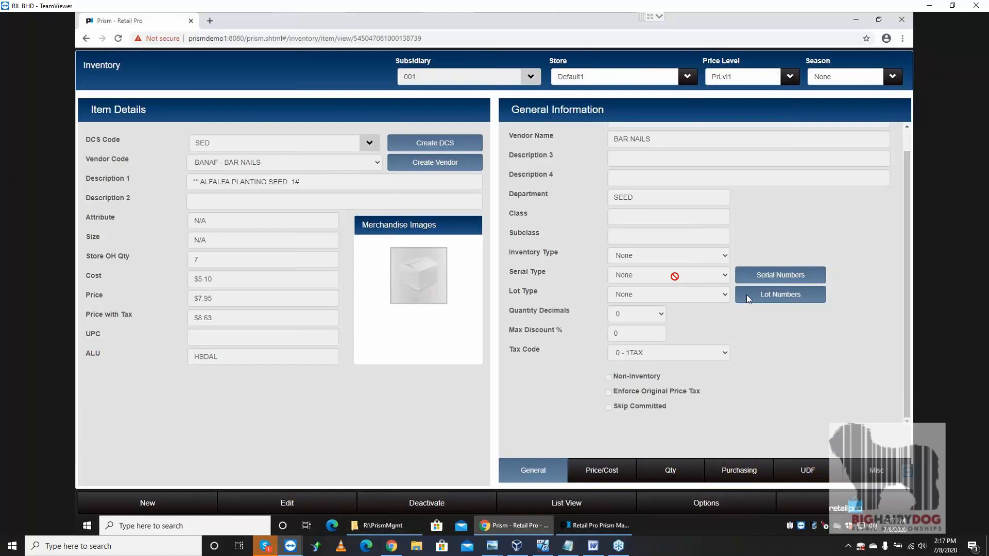
left_click(302, 508)
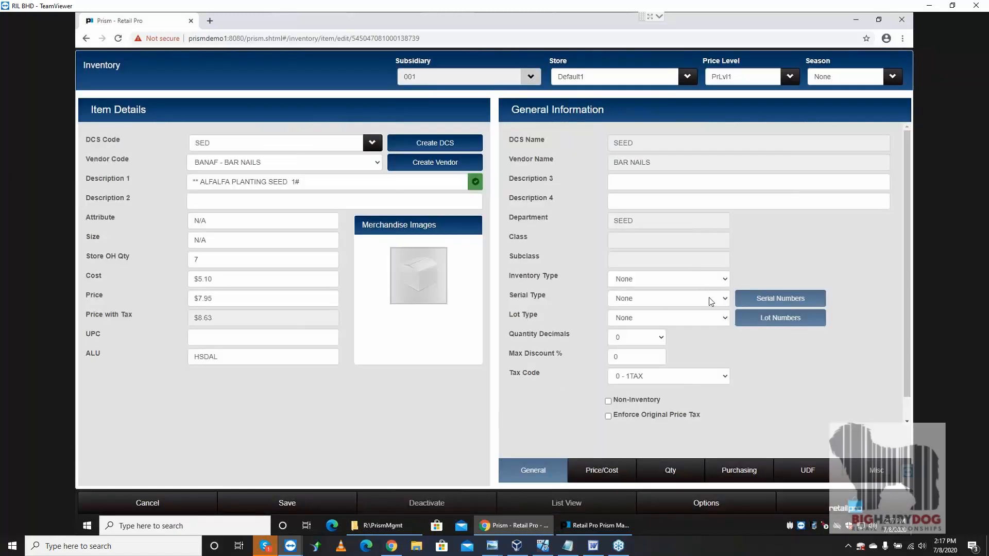
left_click(717, 302)
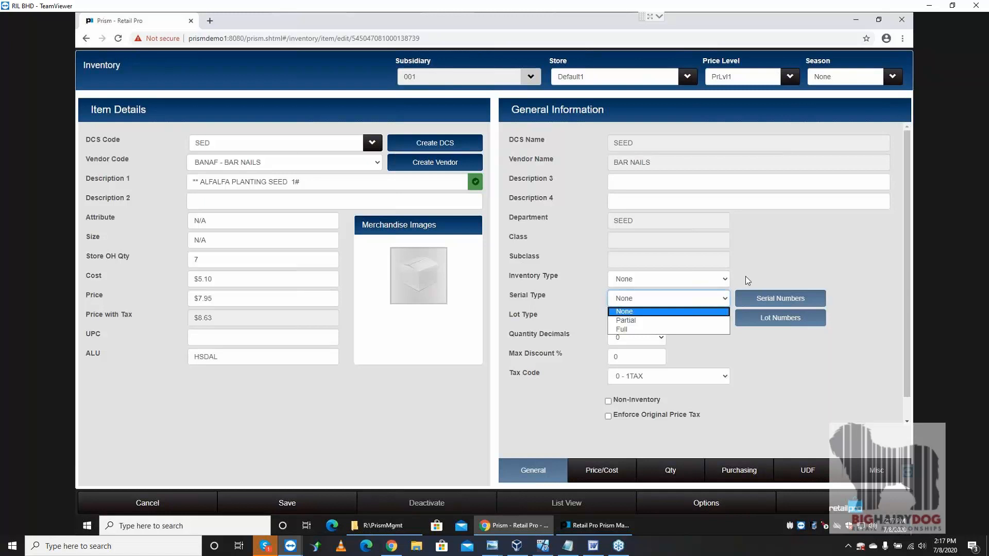
left_click(753, 272)
left_click(720, 320)
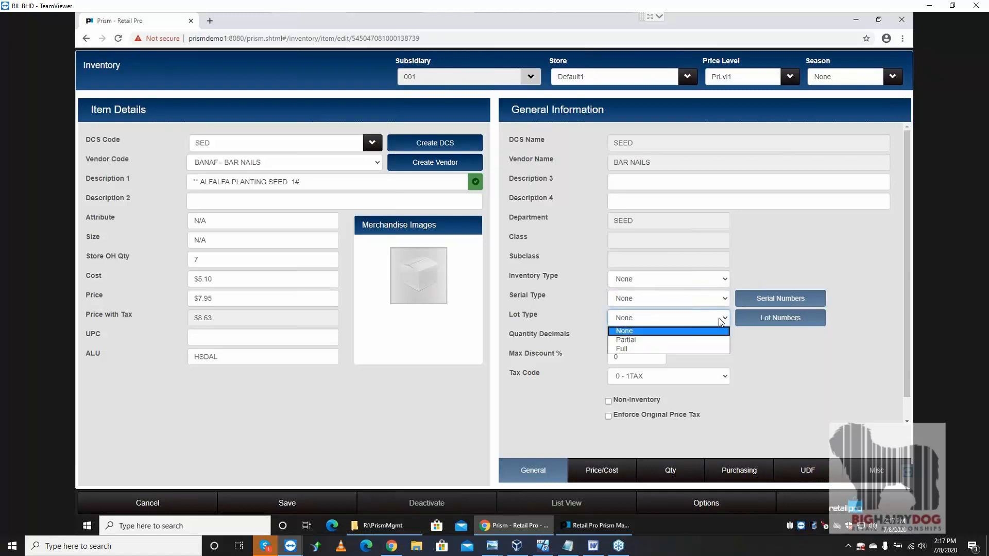
left_click(792, 243)
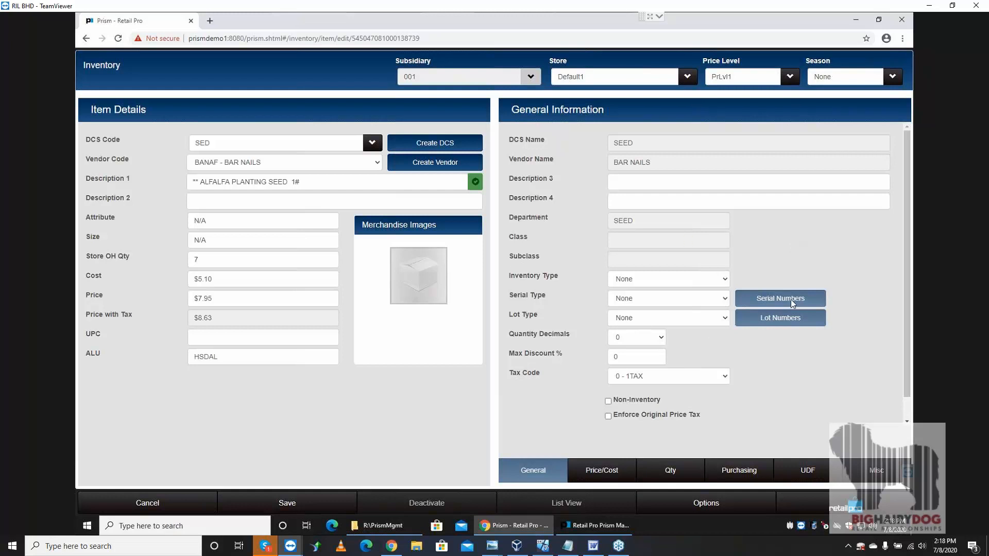
left_click(635, 299)
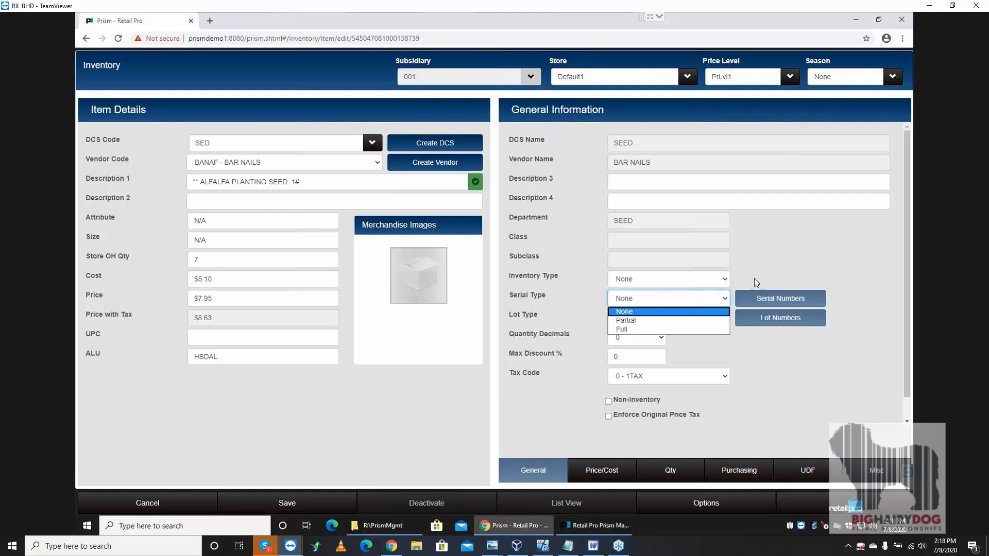
left_click(781, 283)
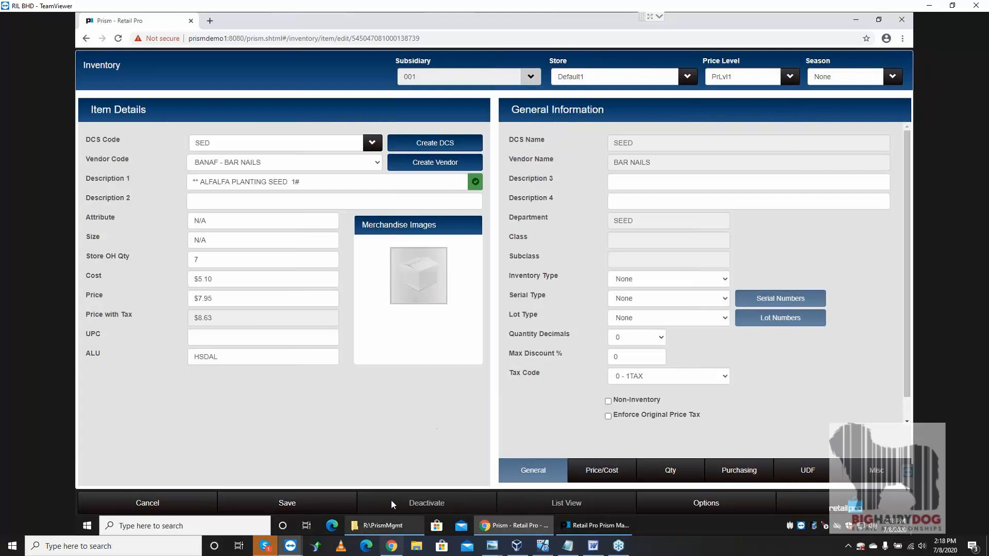
left_click(236, 507)
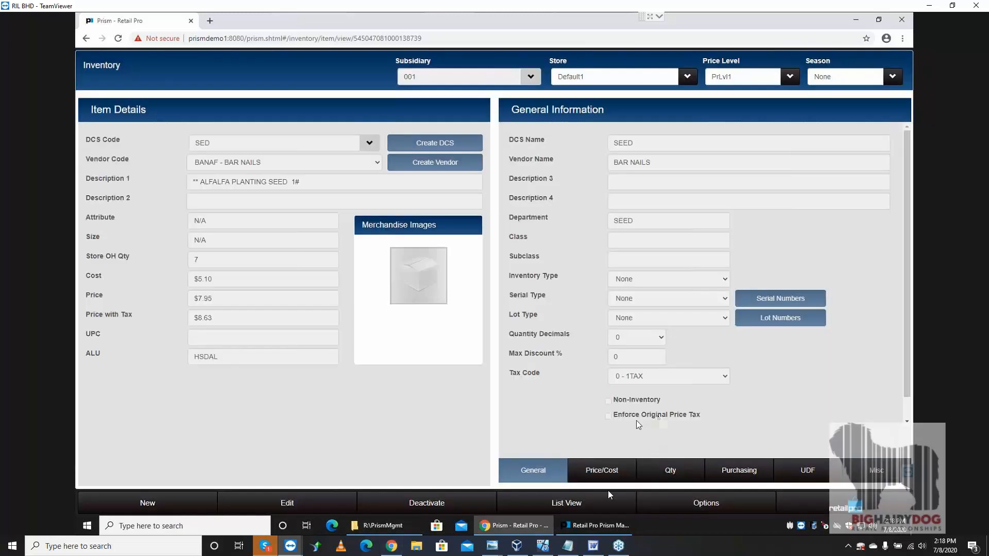
Switch to the Word outline and review the Purchase Orders topics: Inventory, the Not Yet note for new inventory, and Creating a PO.
left_click(593, 546)
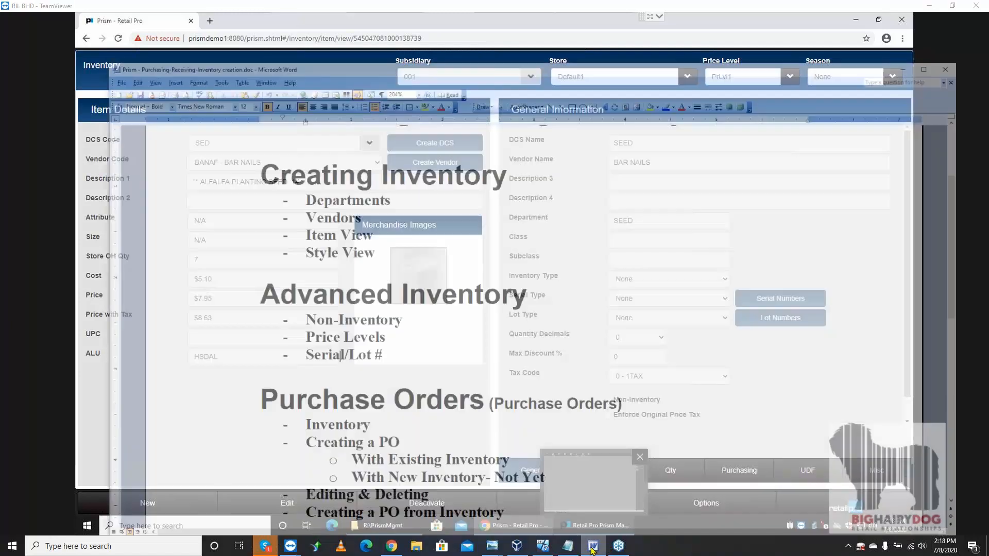
scroll(461, 390, "down", 3)
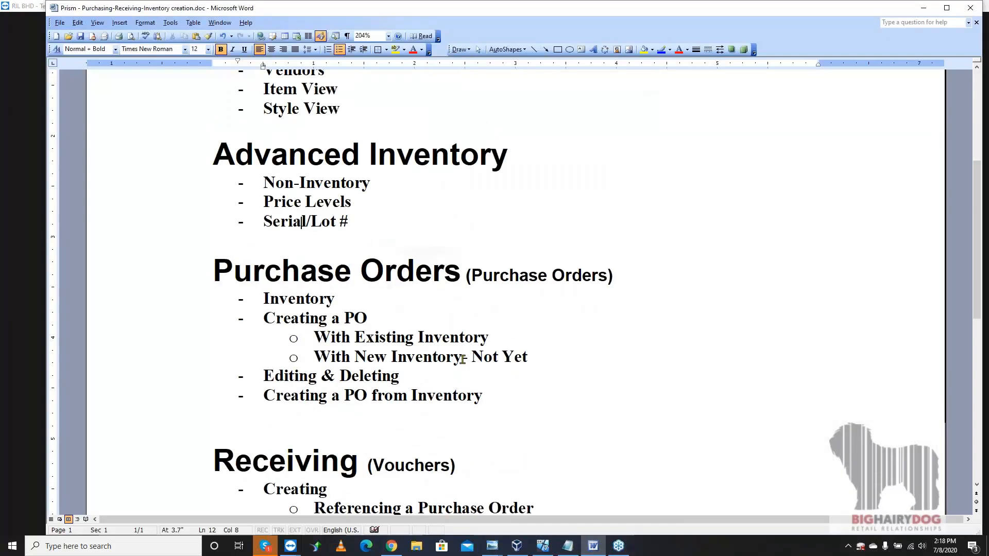
scroll(429, 313, "down", 1)
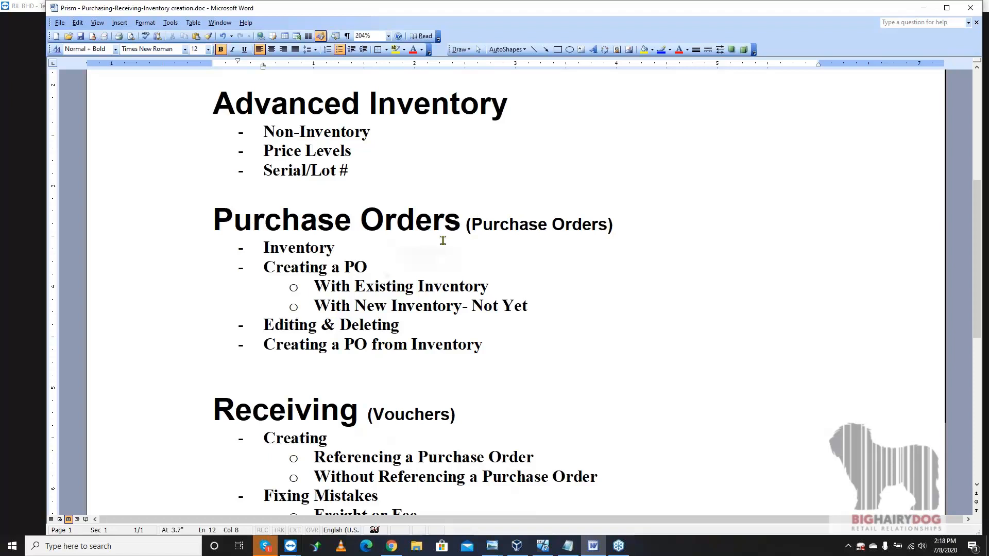
left_click_drag(354, 246, 265, 244)
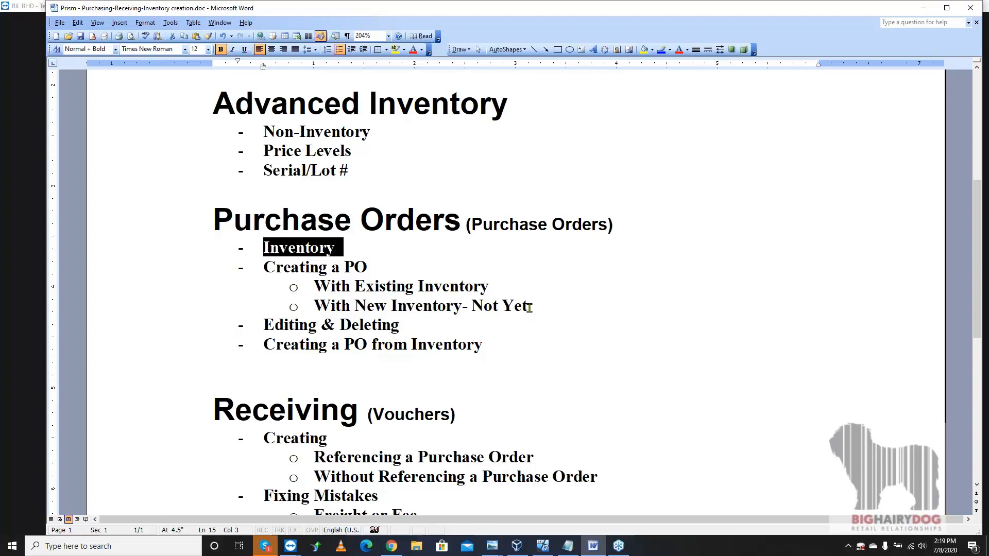
left_click_drag(529, 307, 478, 306)
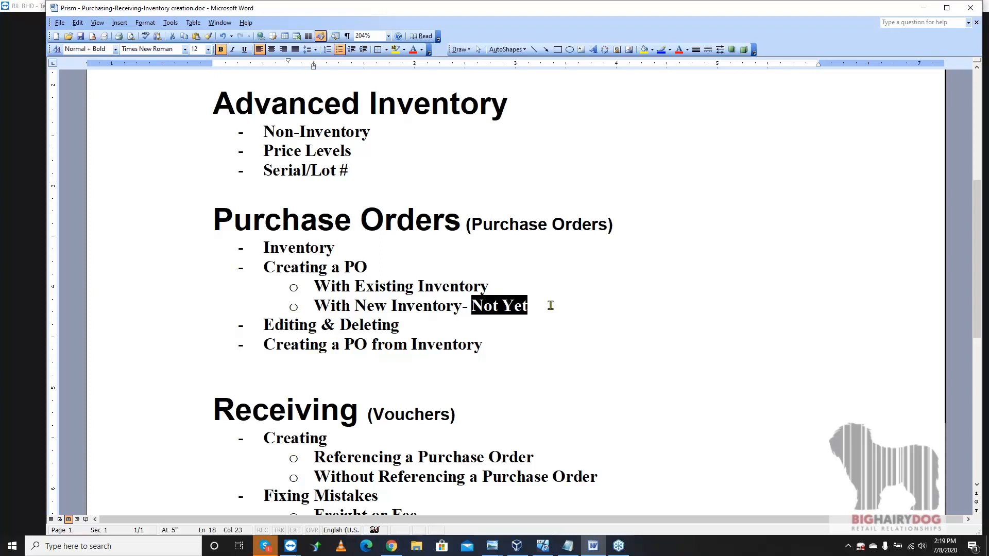
left_click(382, 274)
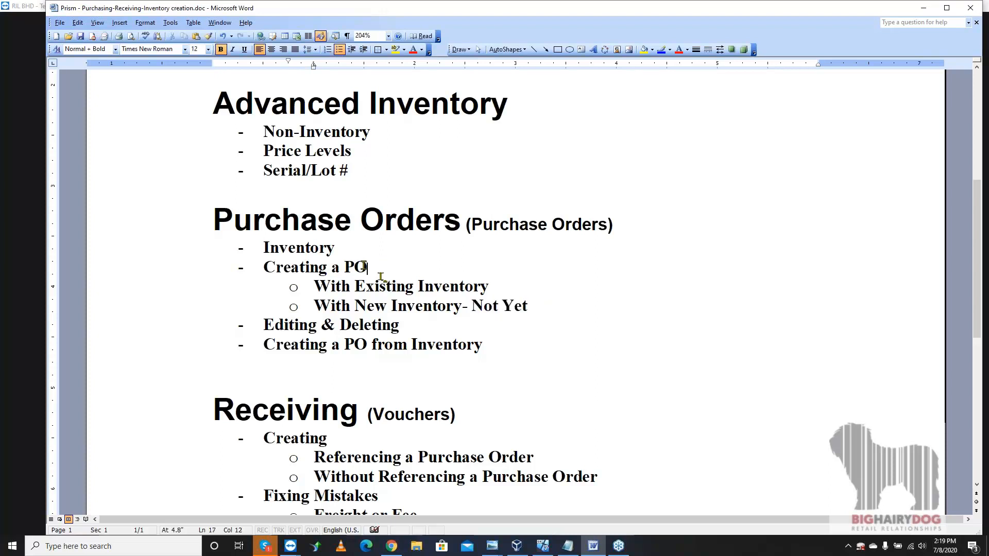
left_click_drag(364, 264, 271, 267)
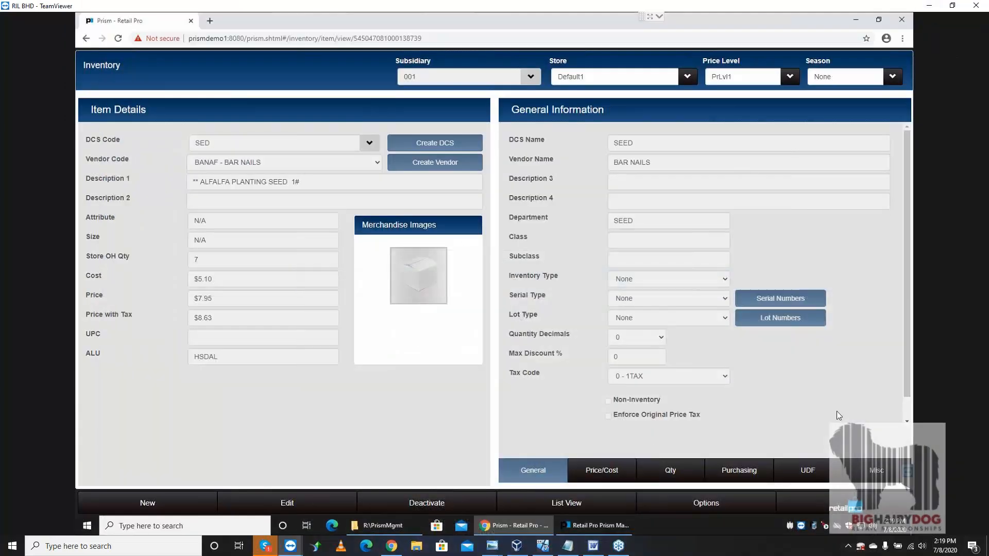
Return to Retail Pro Prism, start a new purchase order from Store Operations, and try Test PO as its PO number.
left_click(849, 508)
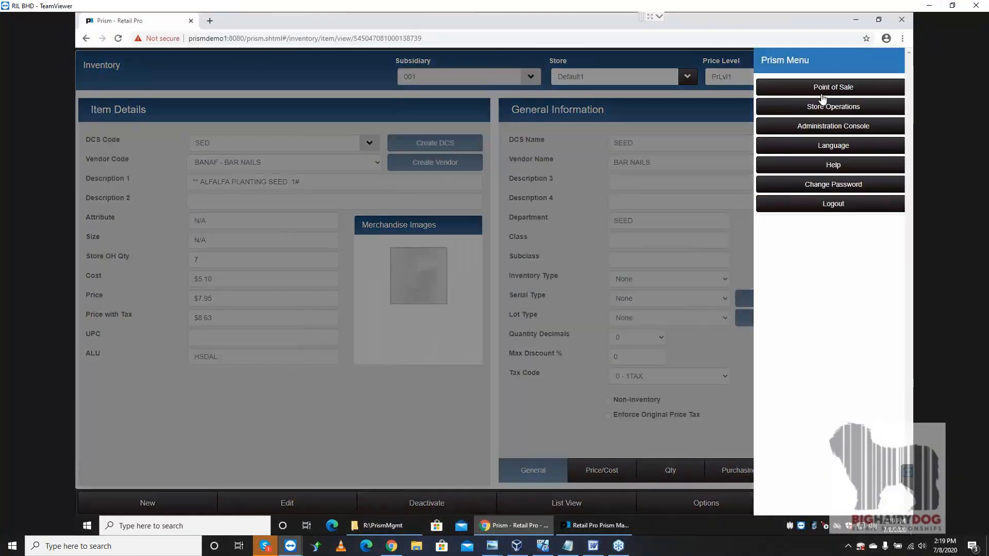
left_click(822, 107)
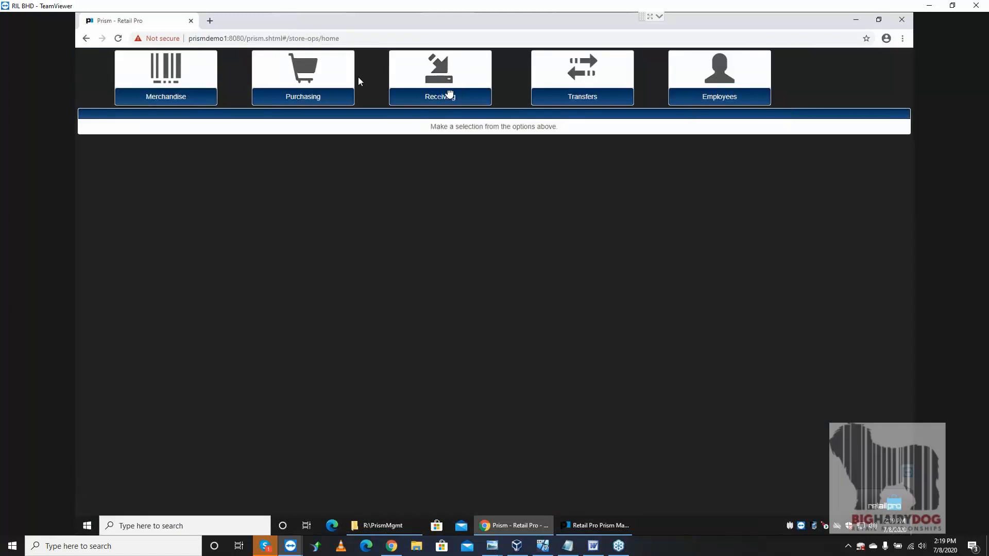
left_click(301, 77)
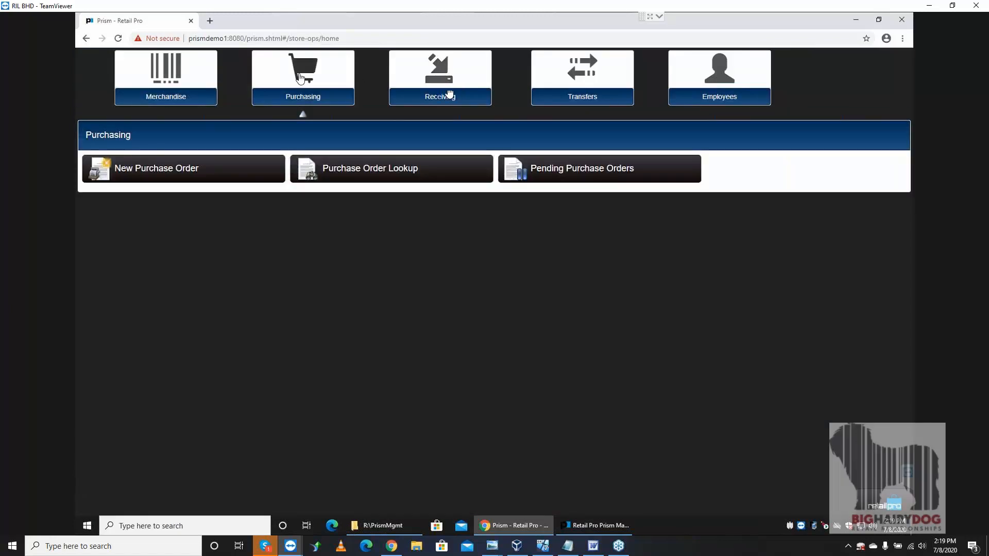
left_click(191, 172)
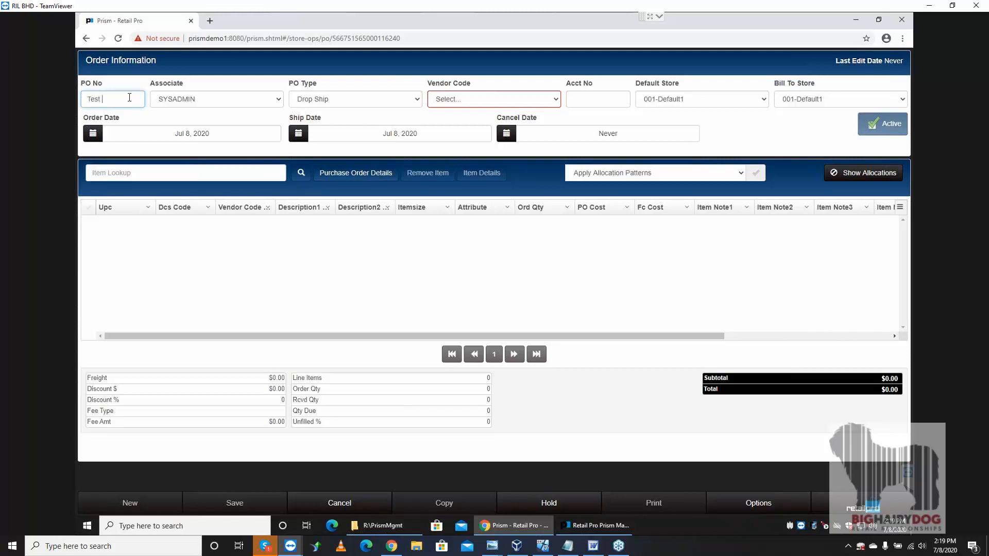
type("PO")
Set the purchase order's associate to the first employee listed.
left_click(278, 99)
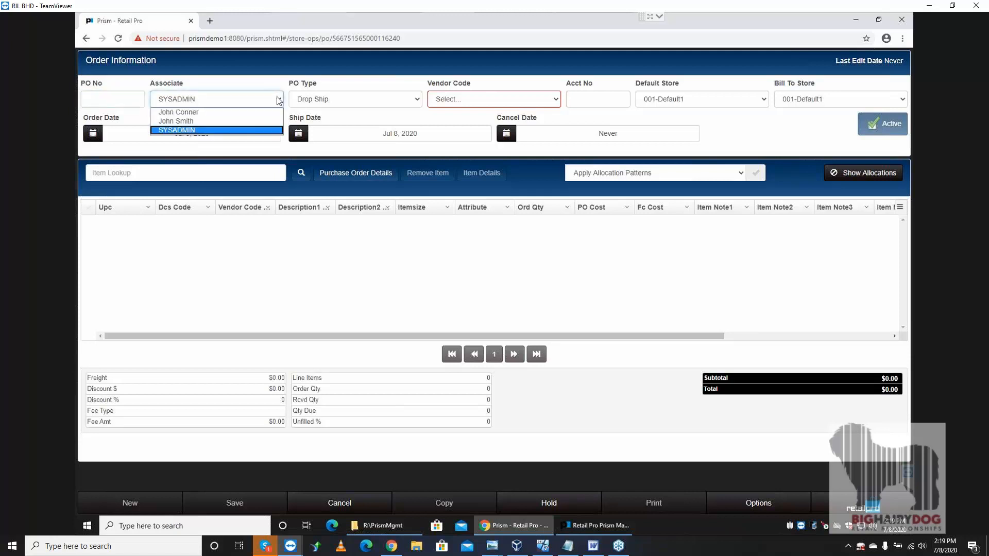
left_click(191, 130)
left_click(207, 103)
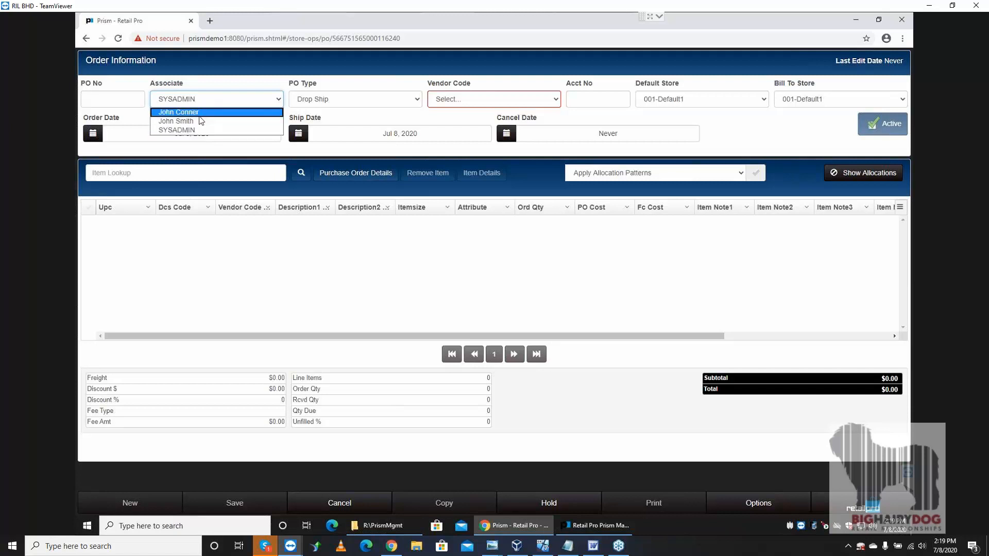
left_click(200, 112)
Check the available PO types, keep Drop Ship, and set the purchase order's vendor to BANAF - BAR NAILS.
left_click(334, 99)
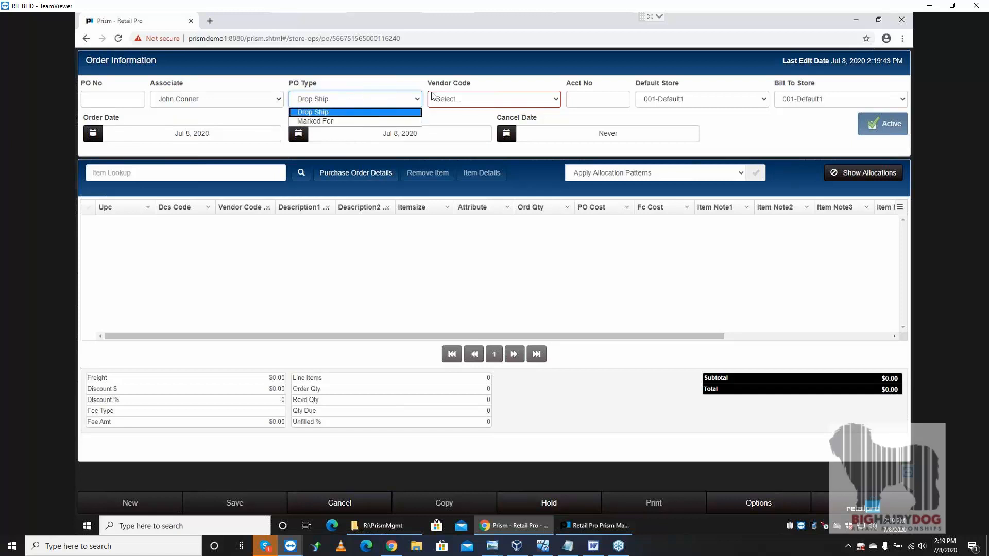
left_click(493, 103)
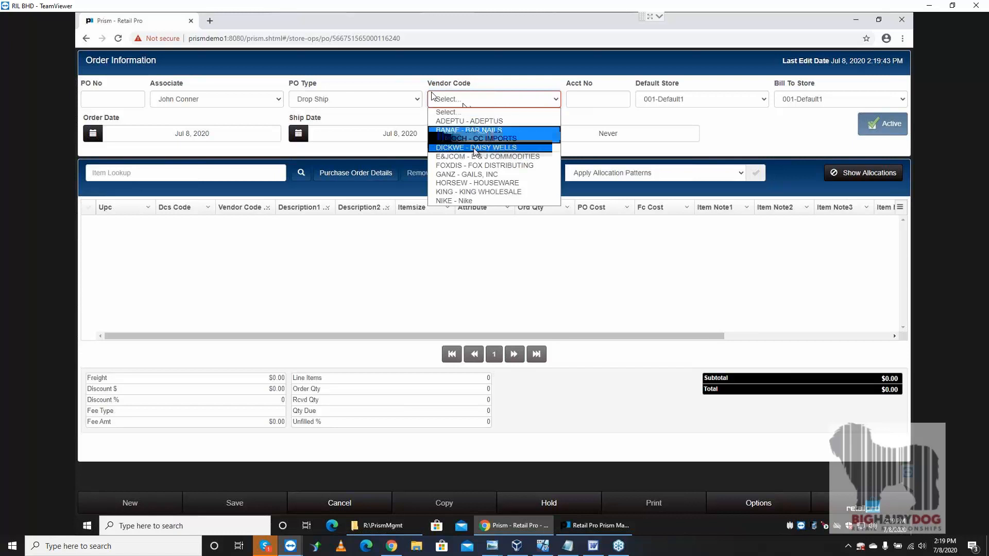
left_click(474, 130)
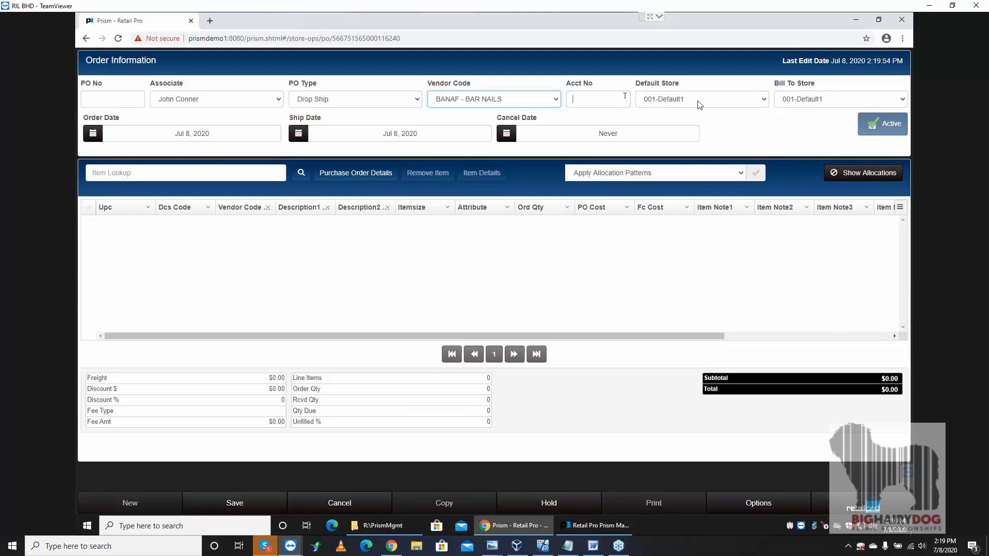
Review the default store and bill-to store choices for the purchase order.
left_click(713, 103)
left_click(726, 105)
left_click(803, 105)
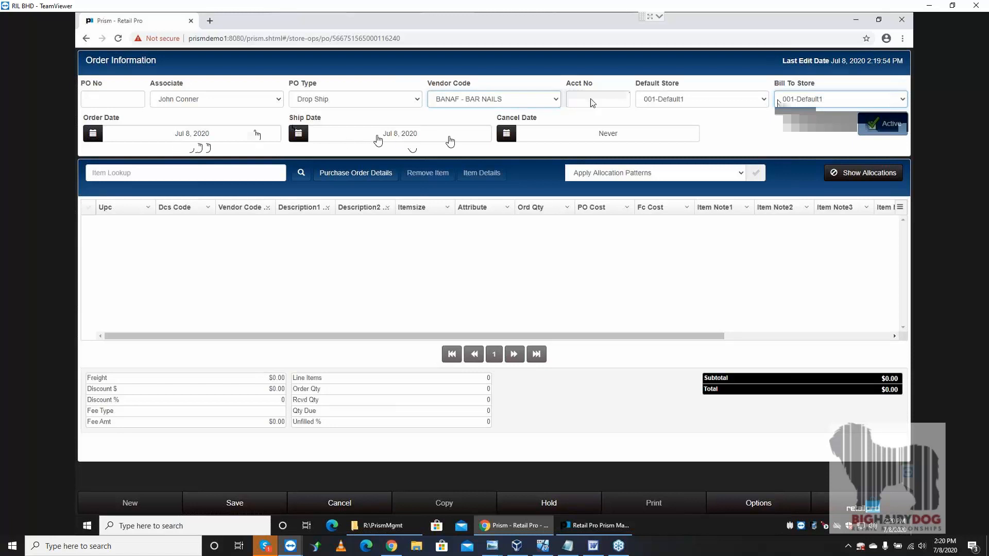
Set the purchase order's ship date to Jul 16, 2020.
left_click(451, 136)
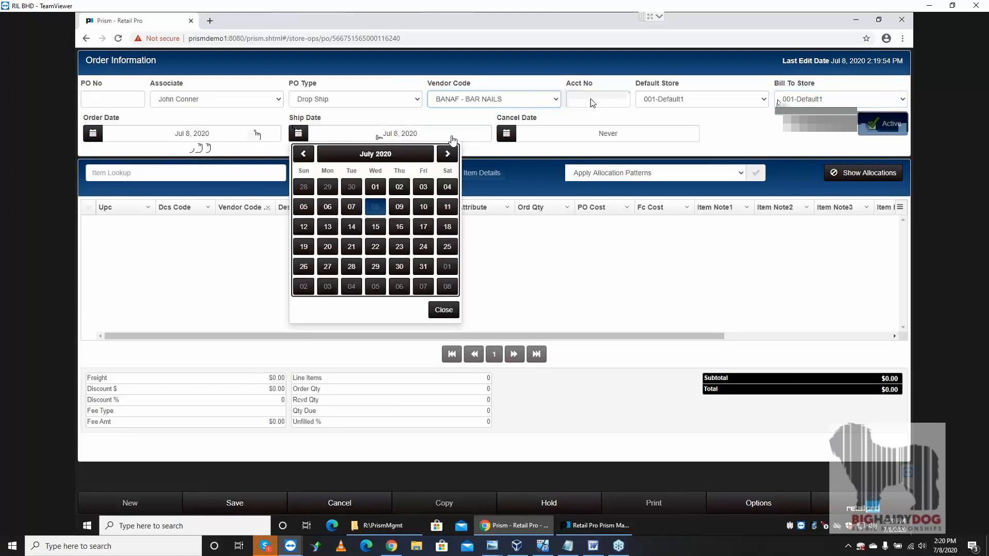
left_click(410, 227)
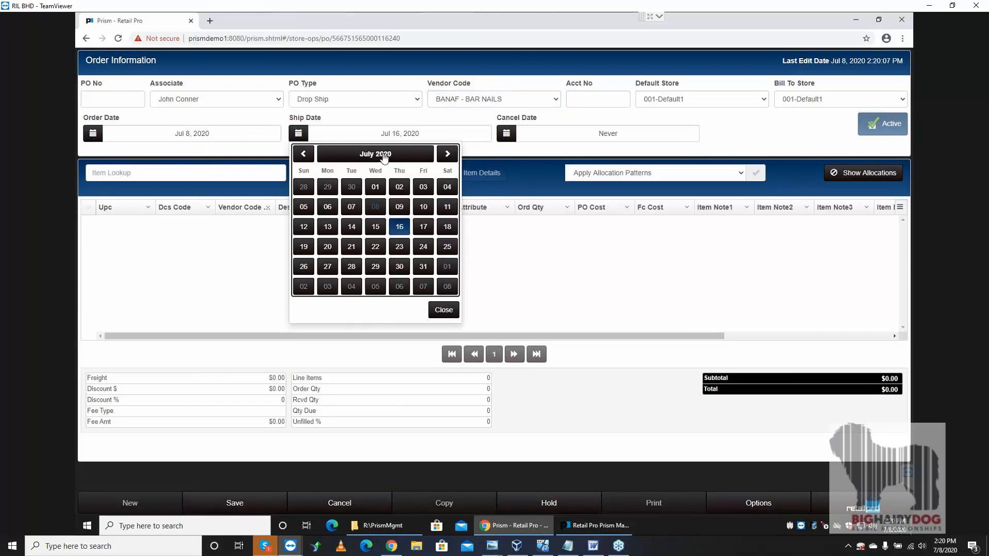
left_click(384, 155)
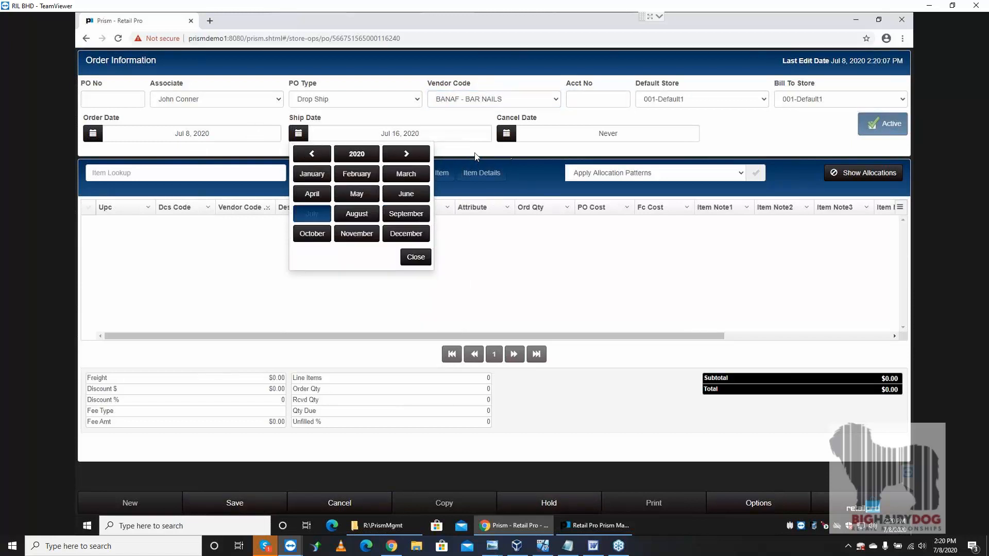
left_click(476, 156)
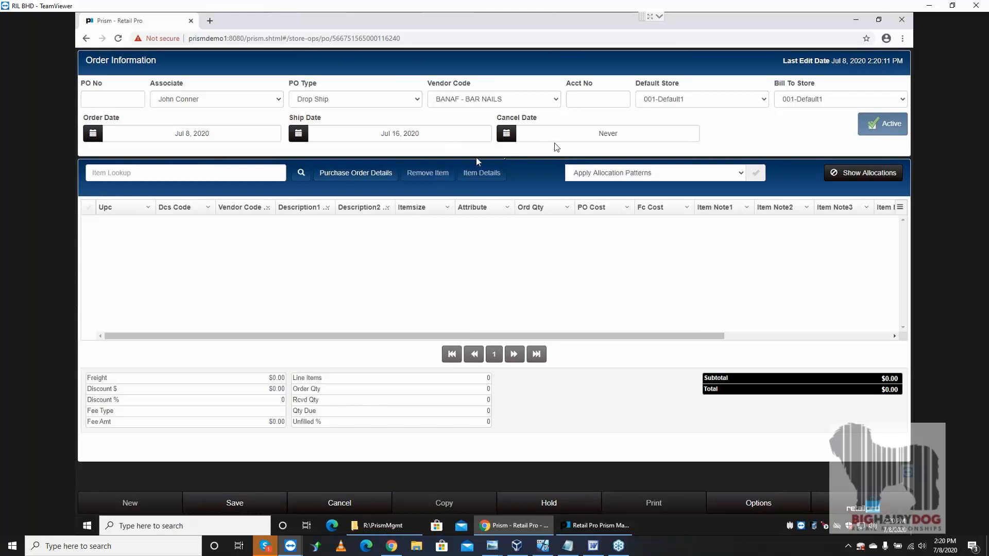
Set the purchase order's cancel date to Sep 4, 2020.
left_click(566, 135)
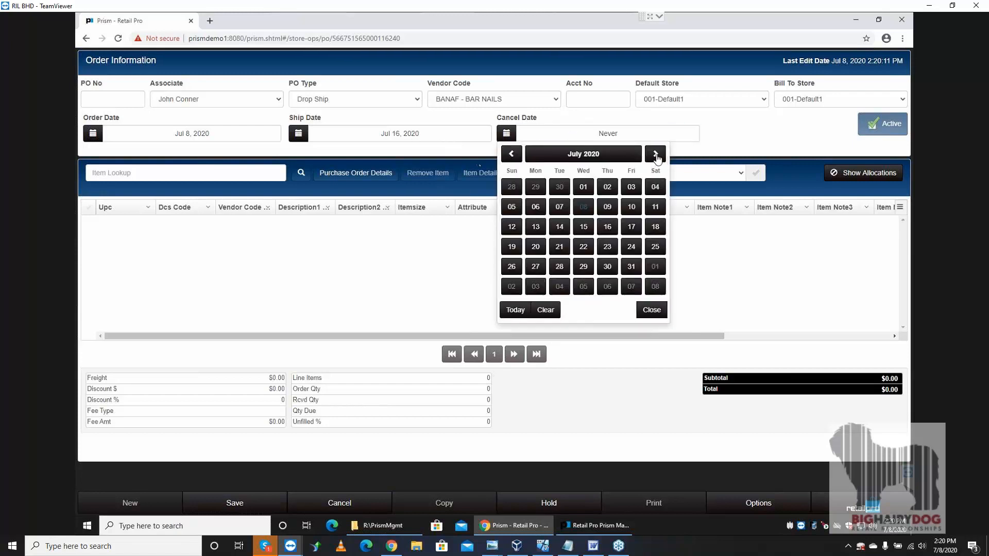
left_click(655, 155)
left_click(655, 154)
left_click(631, 195)
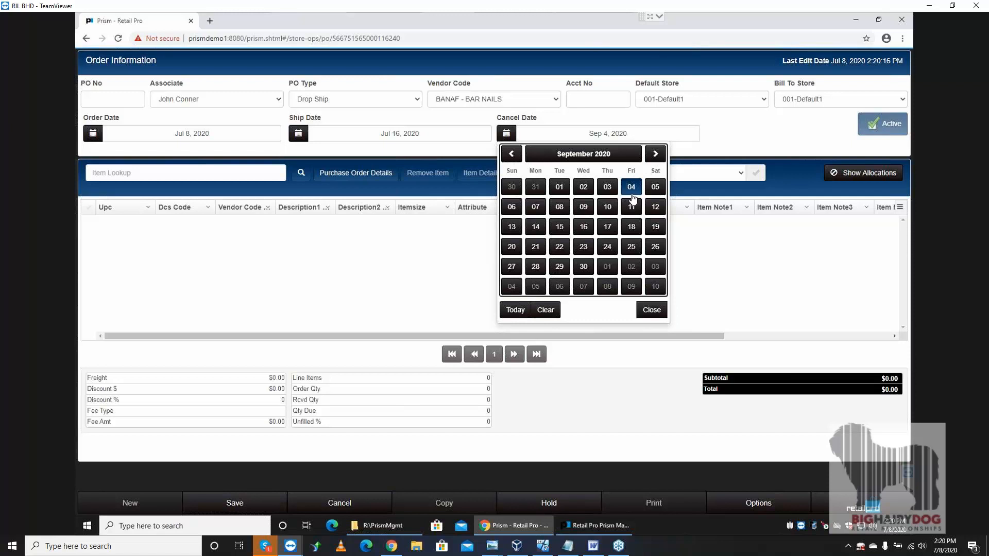
left_click(650, 310)
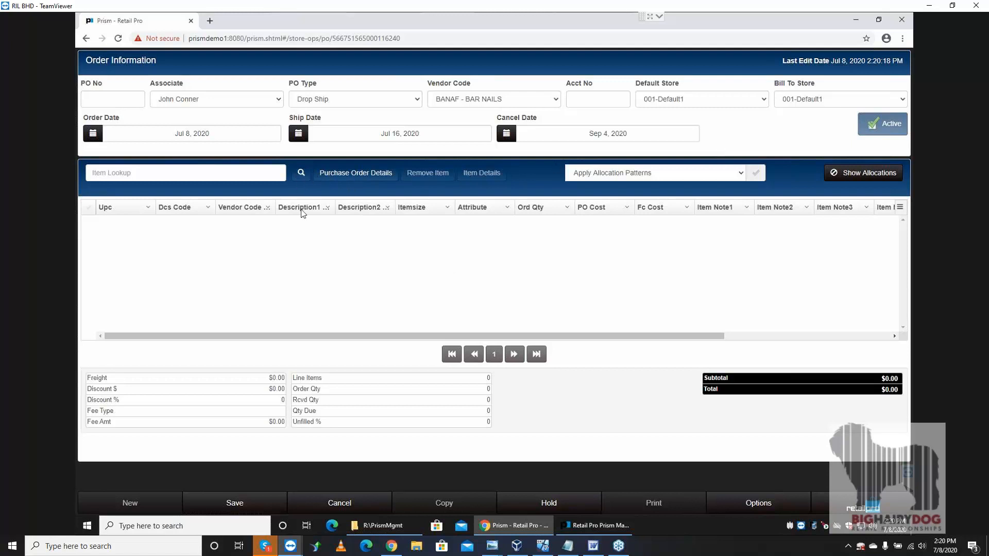
Open the inventory search for adding items to the purchase order and remove its ALU filter.
left_click(301, 175)
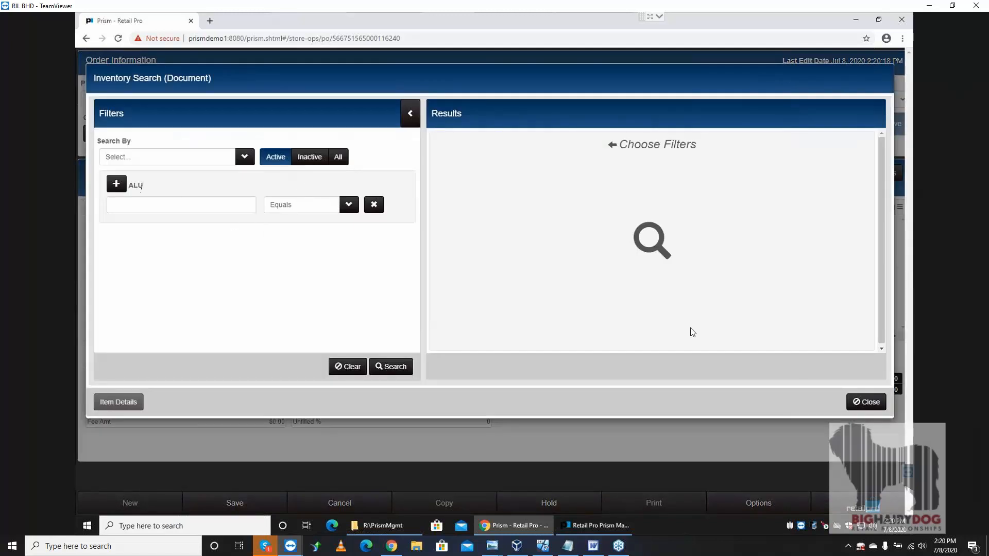
left_click(869, 405)
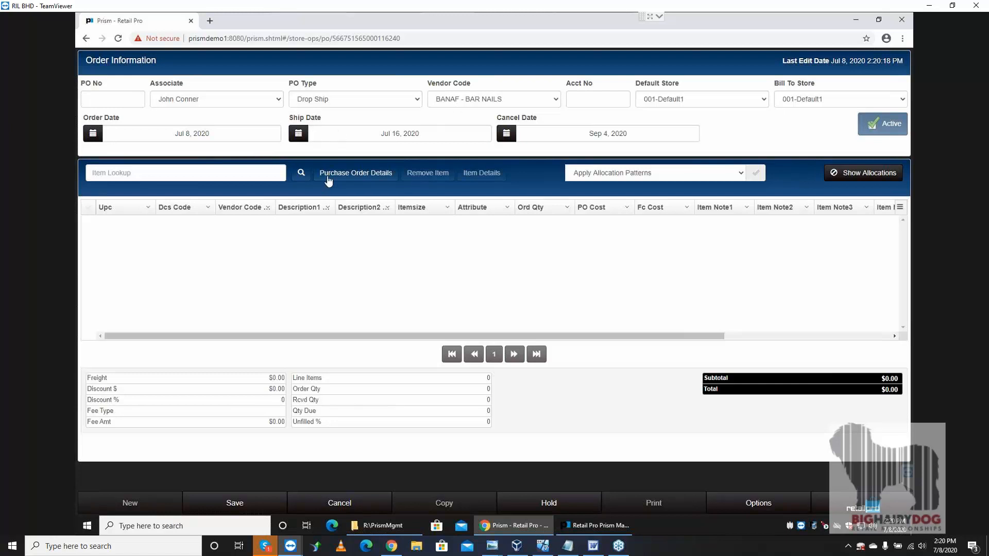
left_click(301, 174)
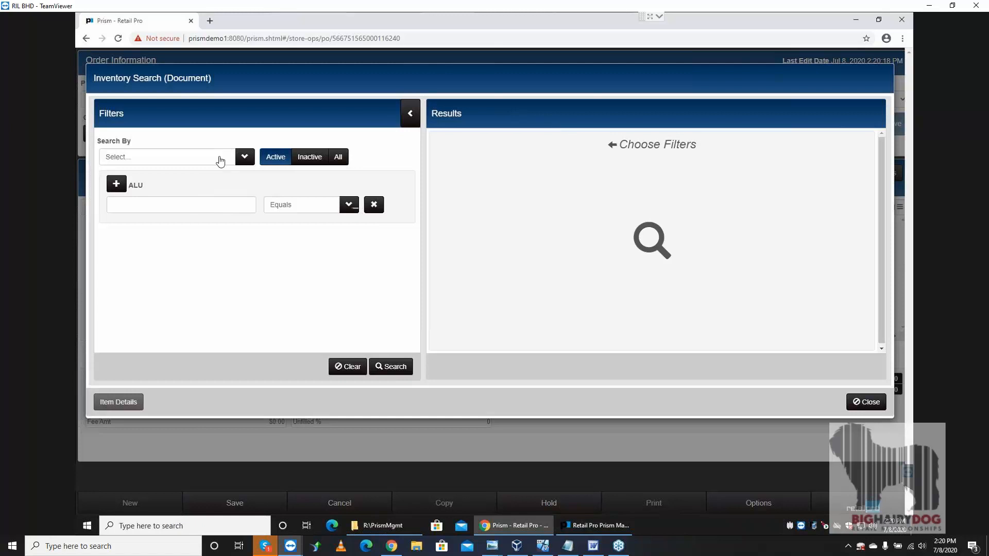
left_click(374, 205)
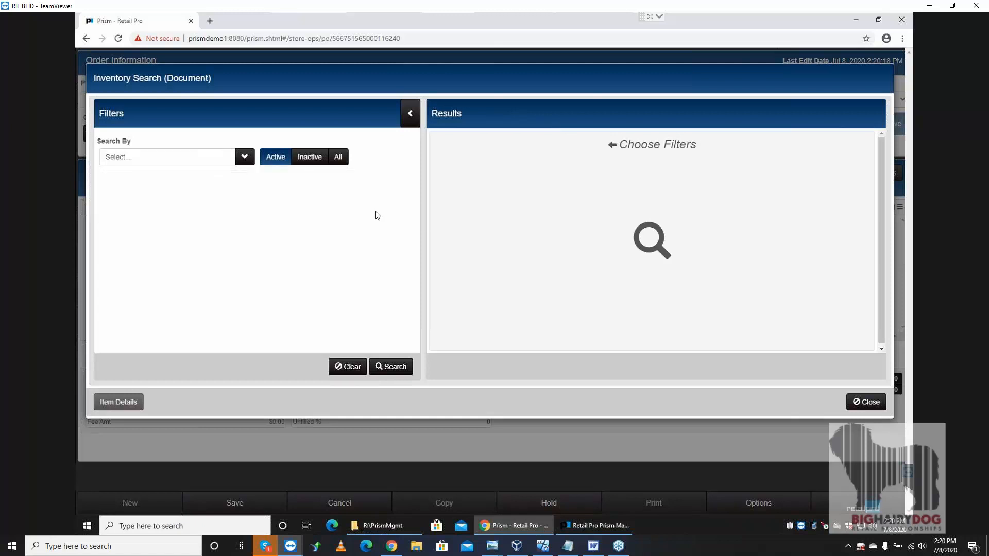
Add a Vendor Code filter to the inventory search and set it to BANAF.
left_click(245, 159)
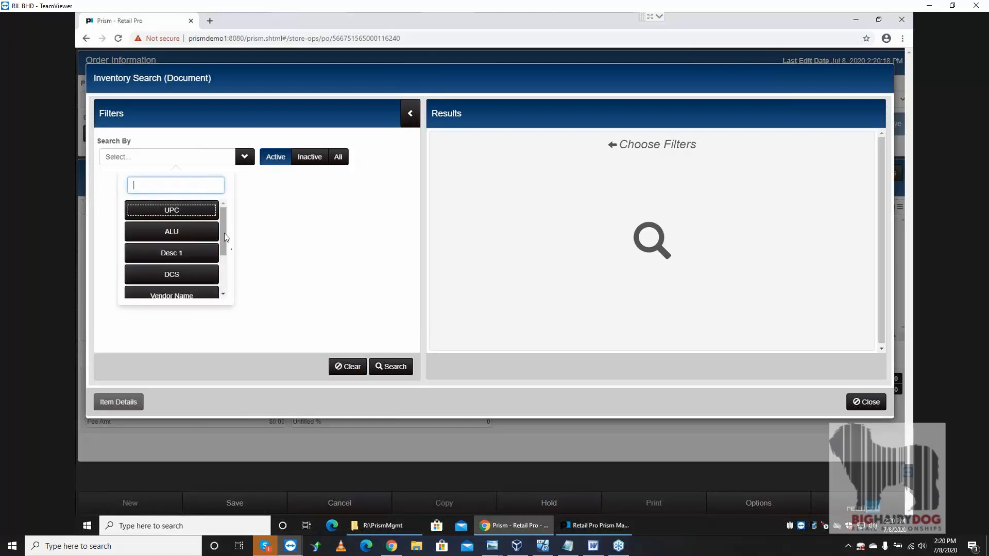
left_click_drag(224, 232, 218, 261)
left_click(190, 267)
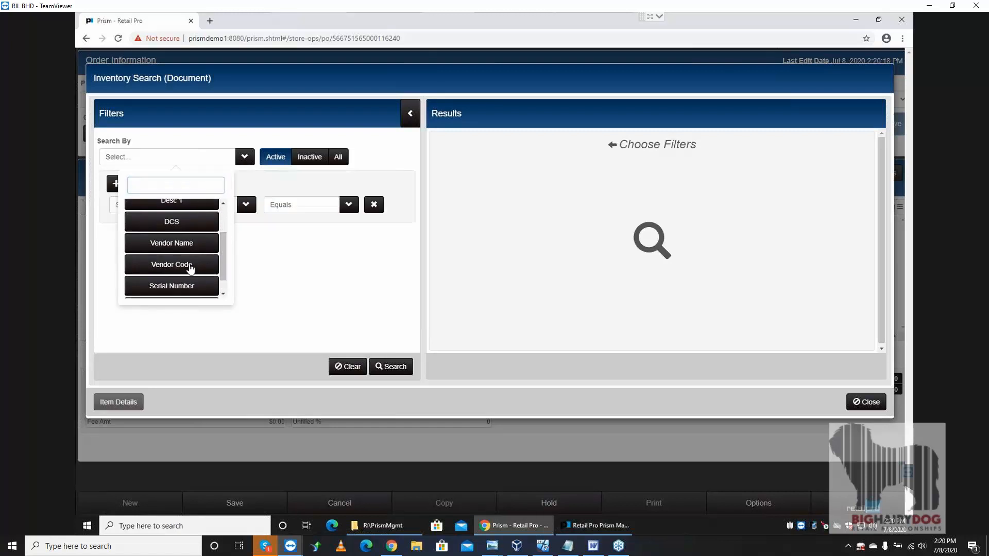
left_click(172, 205)
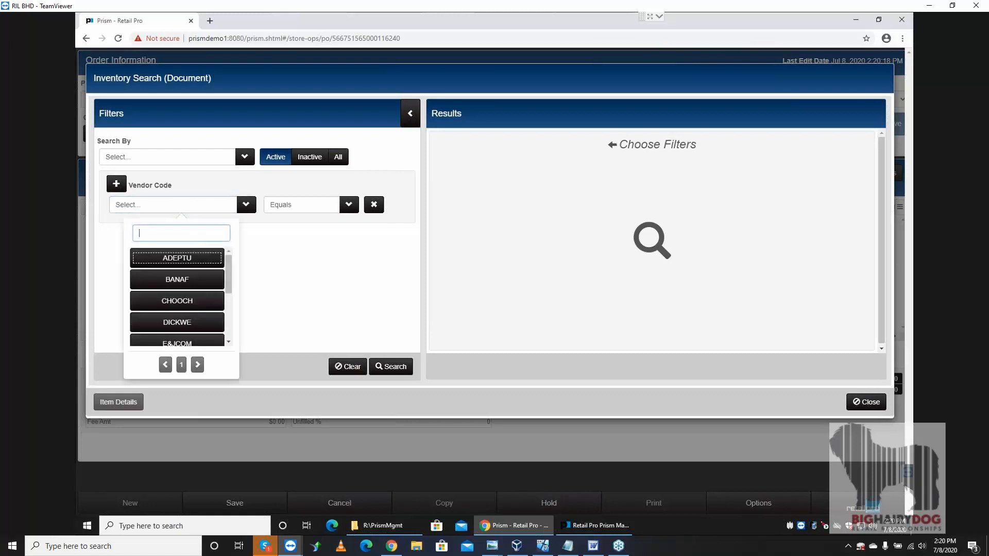
left_click(205, 280)
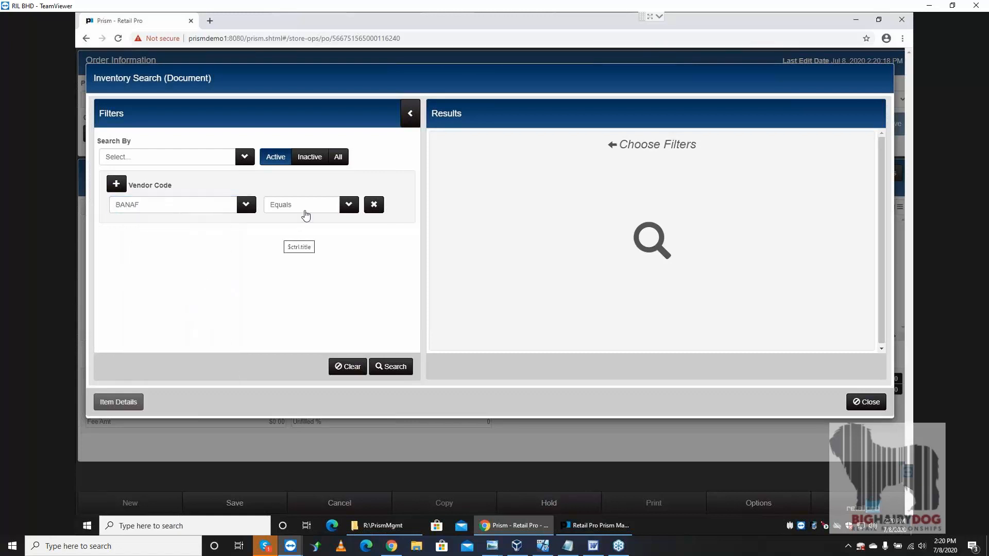
Keep the Vendor Code comparison at Equals and run the inventory search for BANAF items.
left_click(349, 207)
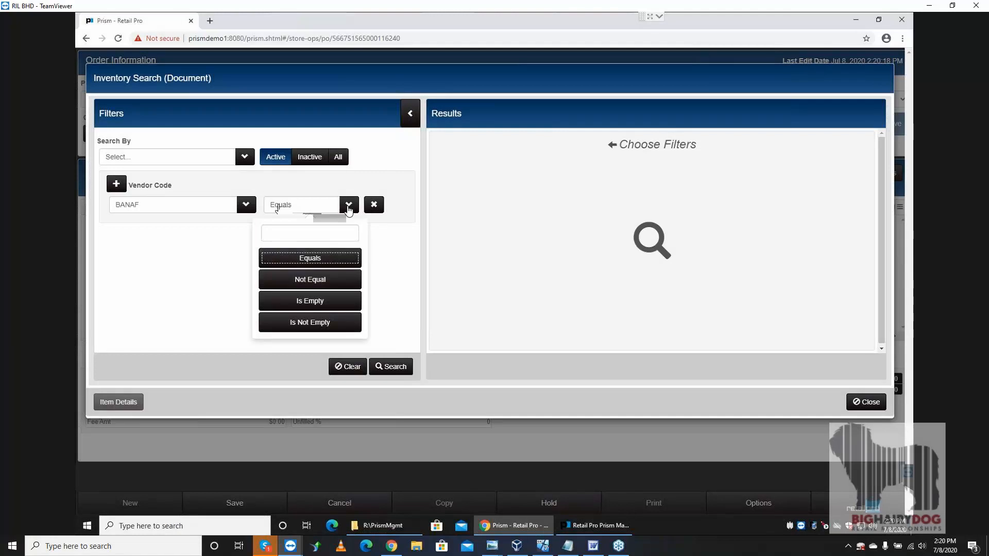
left_click(222, 226)
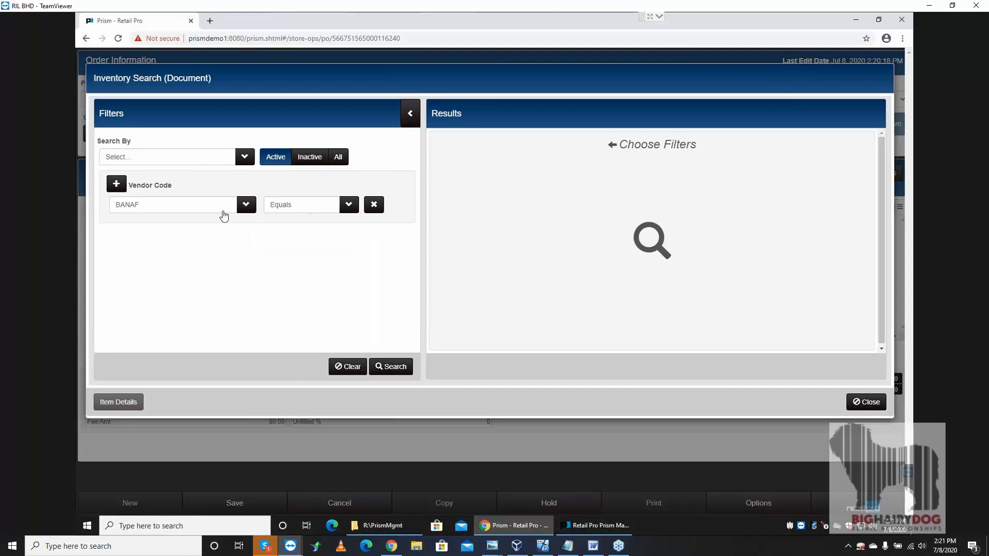
left_click(348, 206)
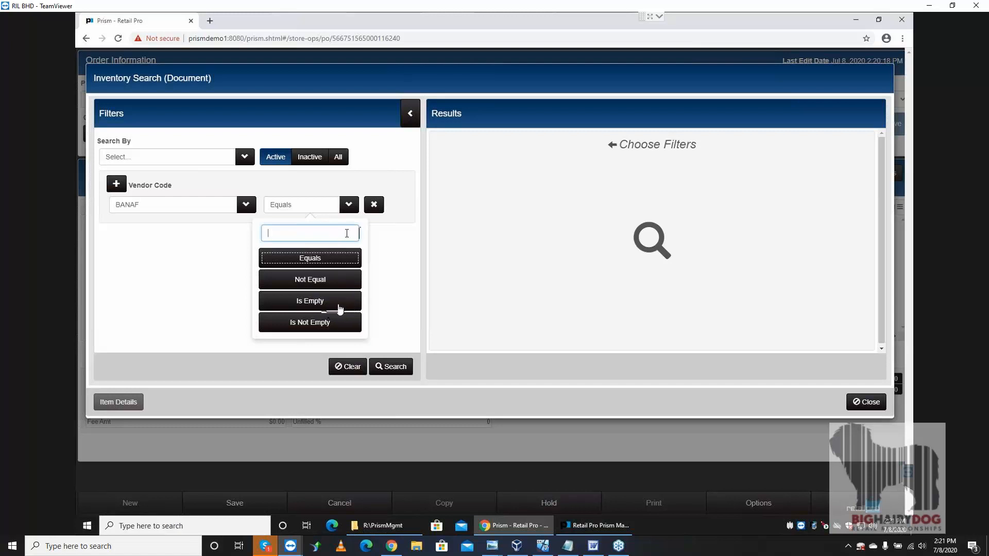
left_click(312, 205)
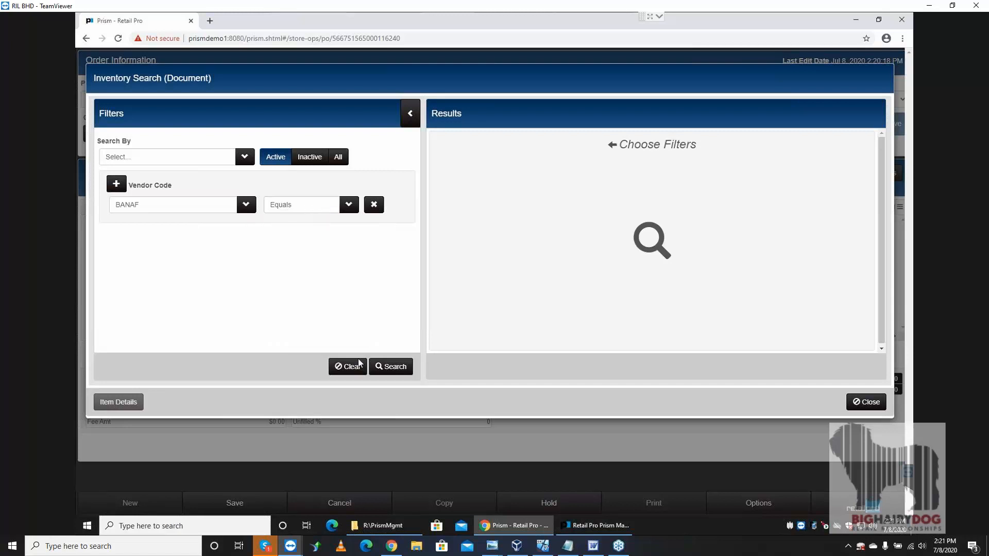
left_click(390, 367)
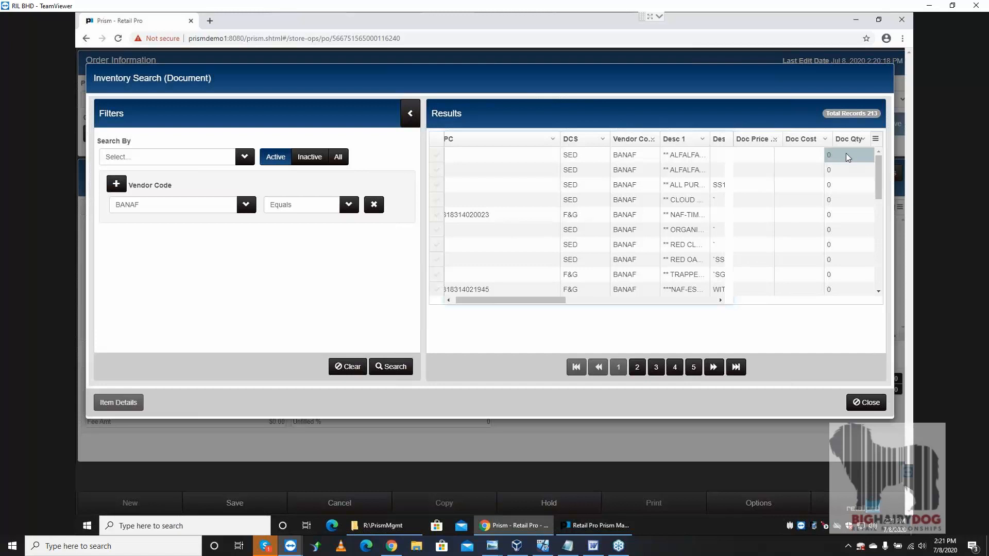
Enter a Doc Qty of 5 for a run of BANAF items in the search results to add them to the purchase order.
key("Down")
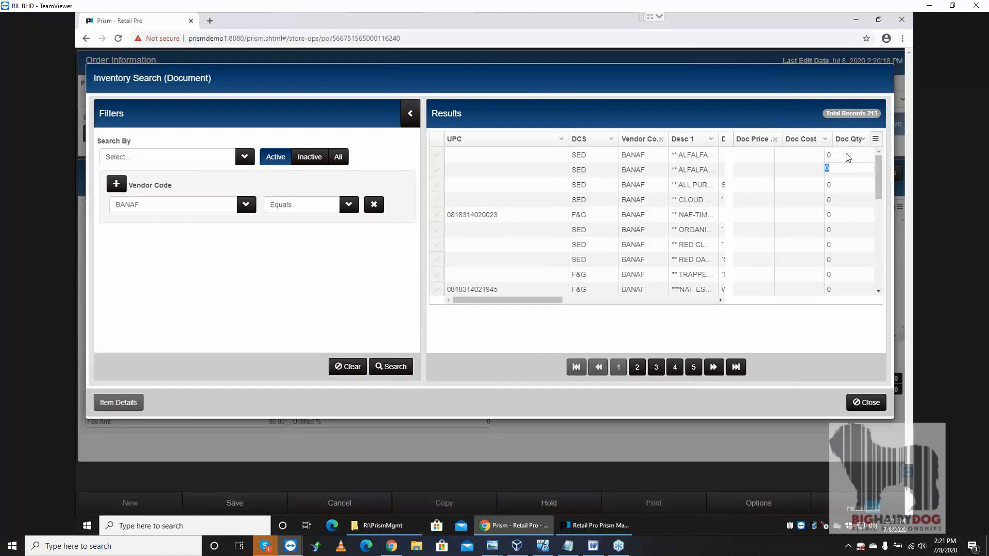
key("Down")
type("5")
key("Down")
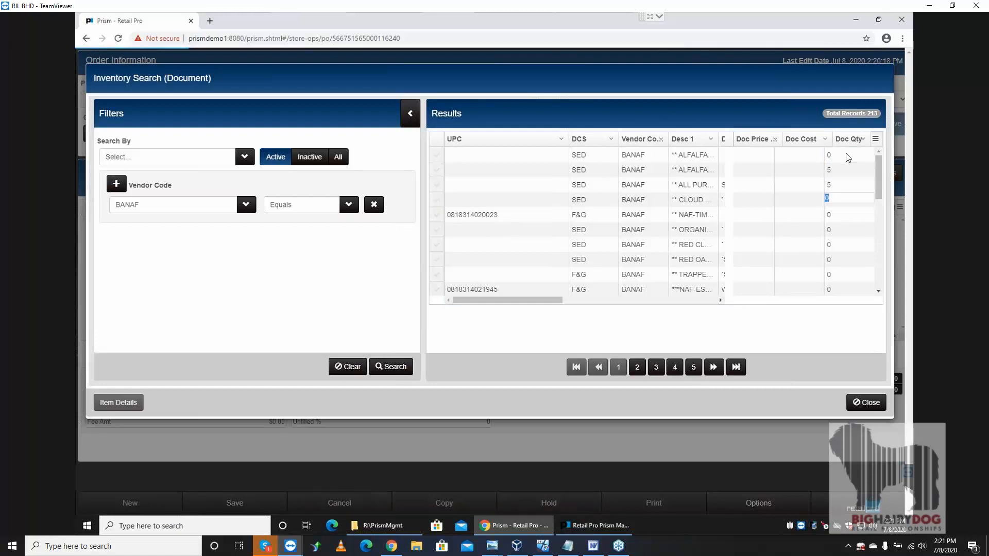
type("5")
key("Down")
type("5")
key("Down")
type("5")
key("Down")
type("5")
key("Down")
type("5")
key("Down")
type("5")
key("Down")
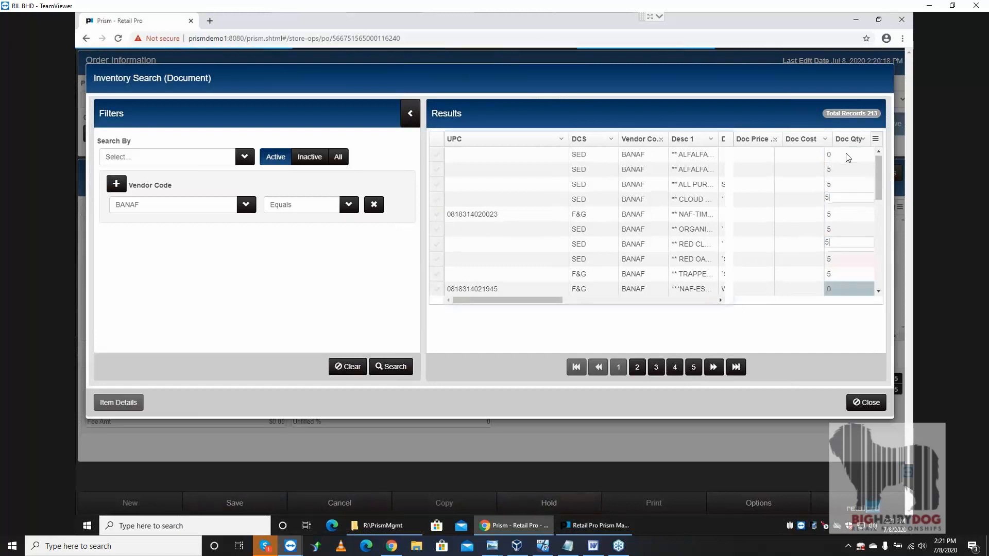
type("55")
key("Down")
type("5")
key("Down")
type("5")
key("Down")
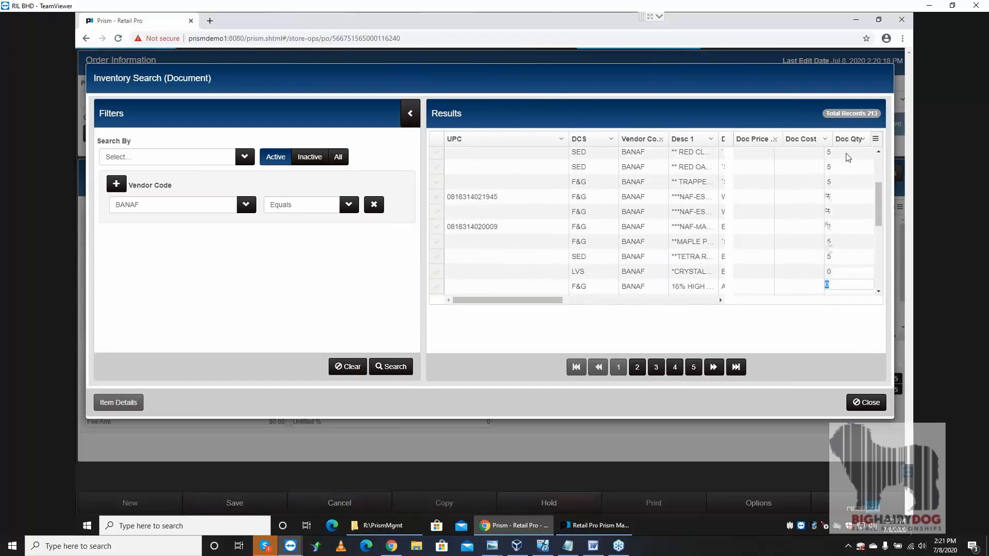
type("5")
key("Down")
key("Down")
type("5")
key("Down")
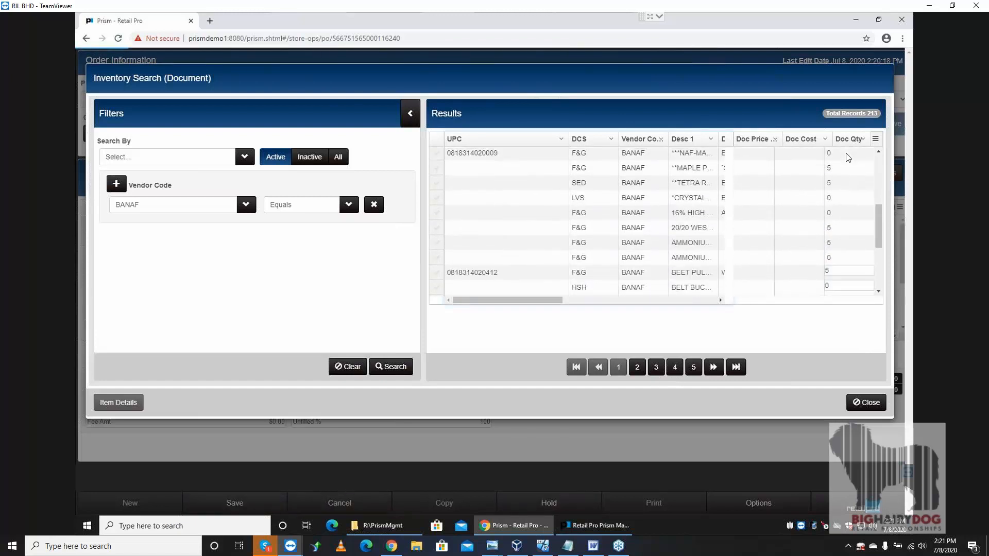
key("Down")
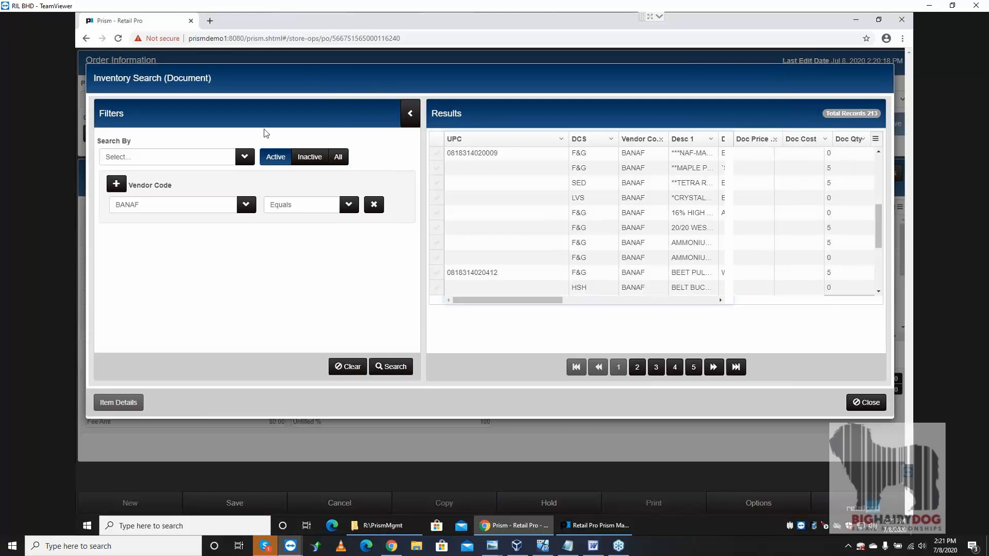
Add DCS and Desc 1 filters to the inventory search with DCS compared by Contains, and close the search without running it again.
left_click(244, 158)
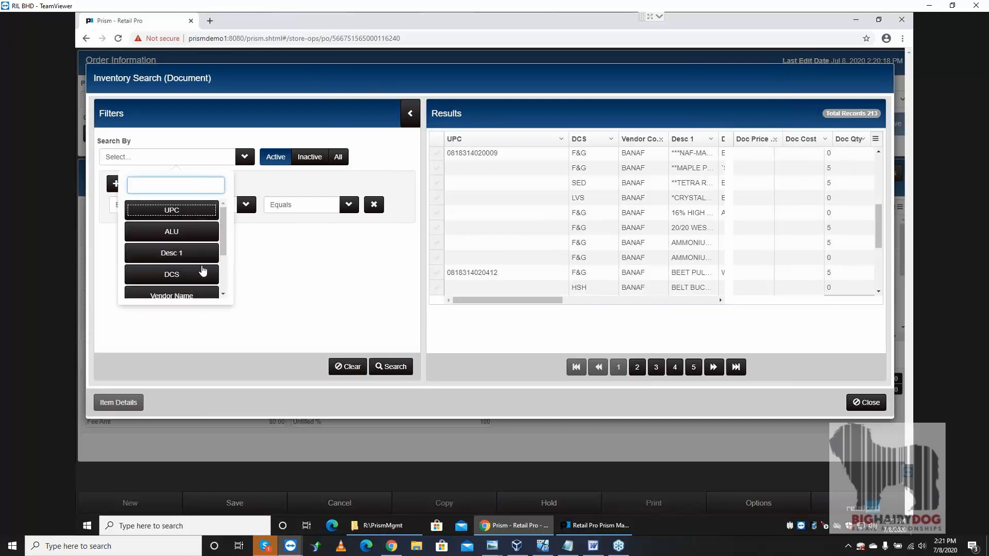
left_click(184, 278)
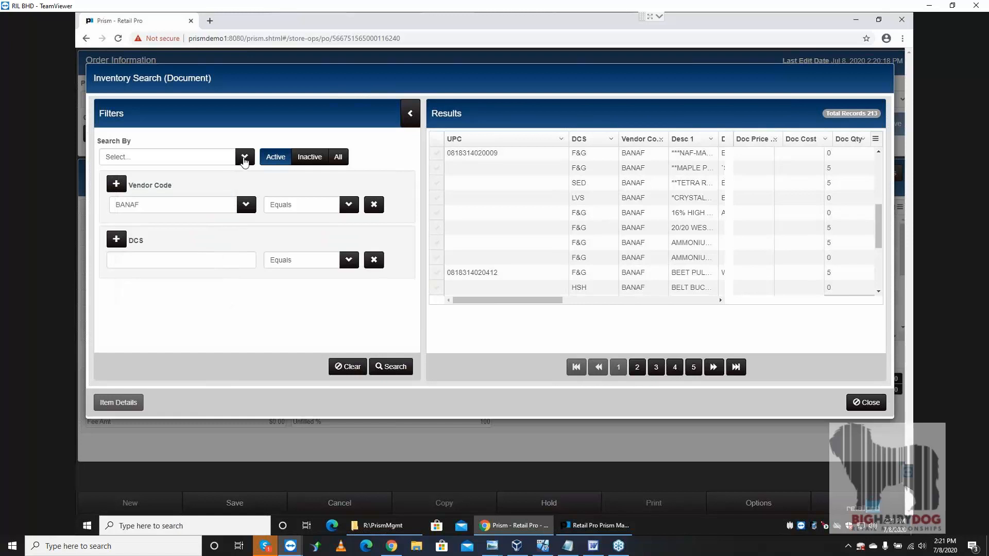
left_click(244, 157)
left_click(175, 256)
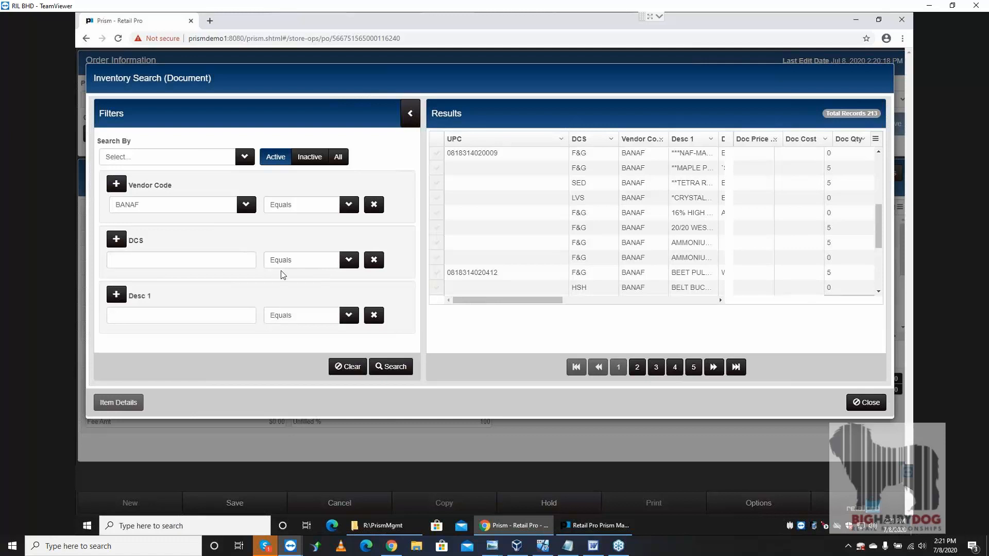
left_click(347, 262)
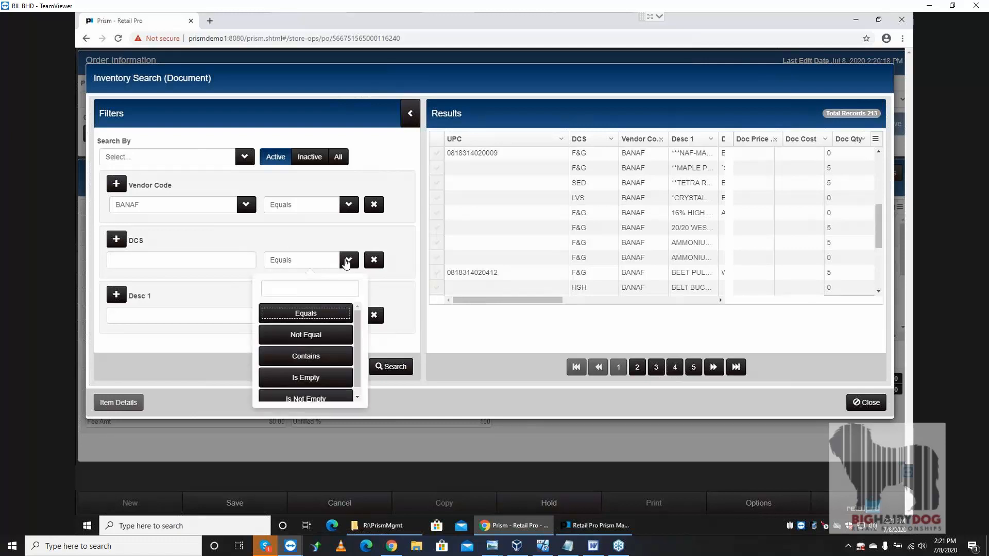
left_click(304, 359)
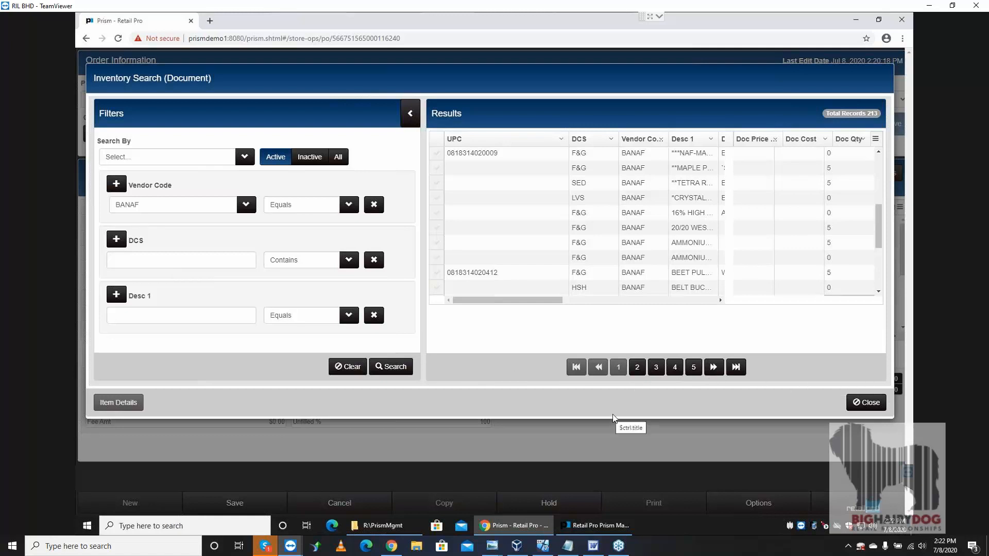
left_click(868, 405)
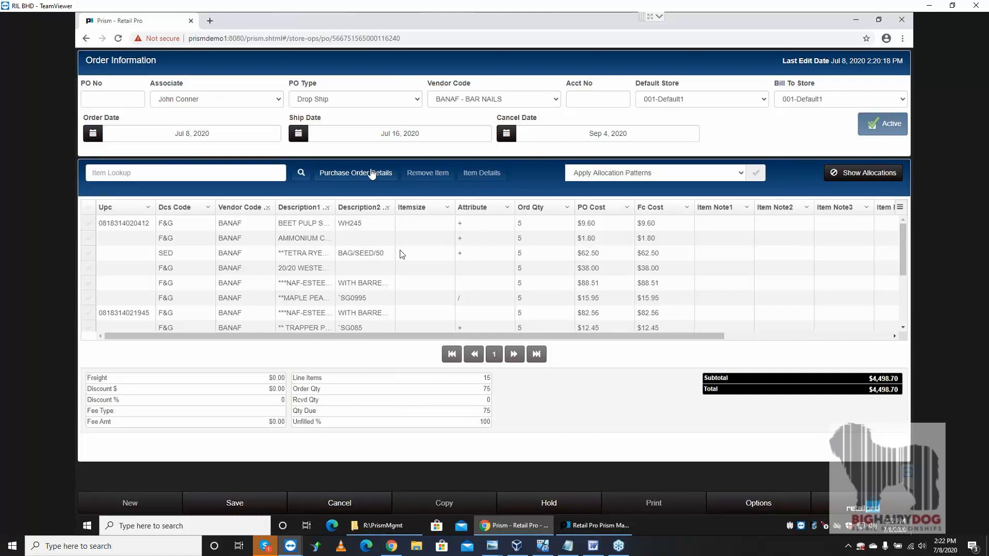
Review the purchase order details for fee, discount and freight, vendor payment terms, instructions and notes, and close them.
left_click(355, 174)
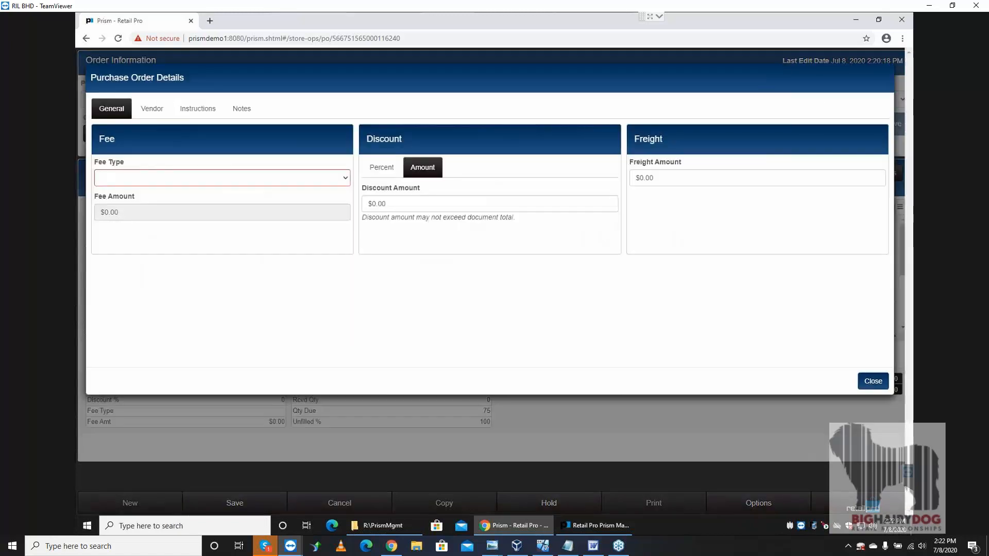
left_click(159, 113)
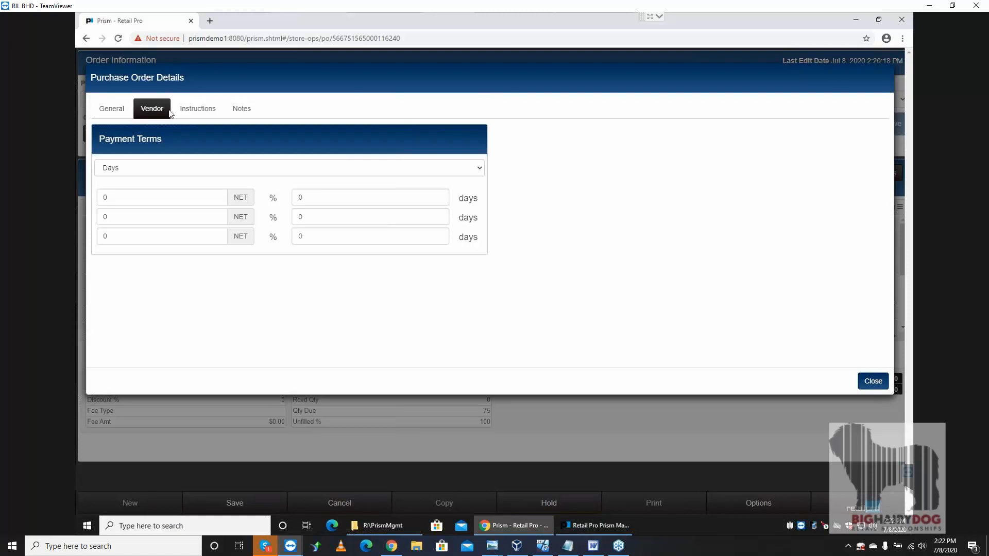
left_click(193, 117)
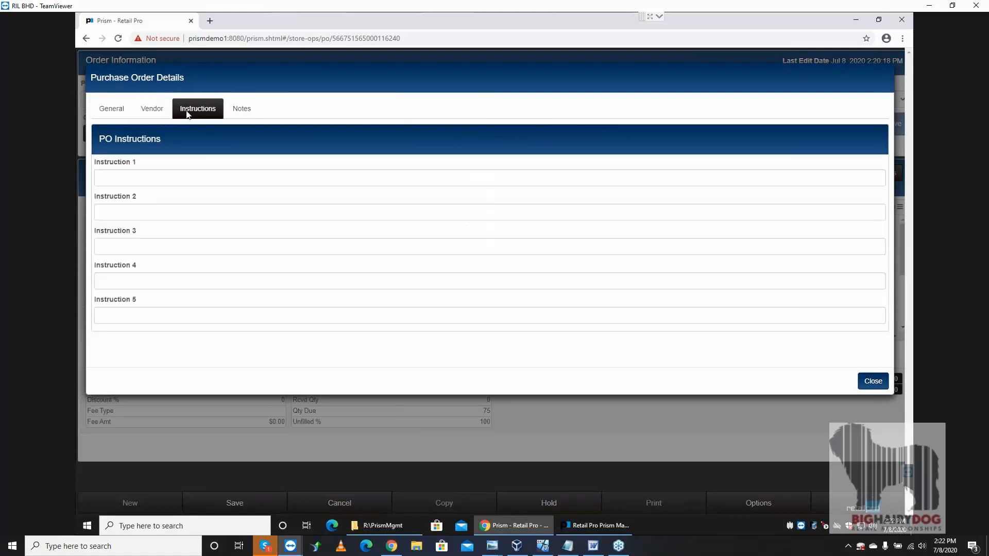
left_click(123, 114)
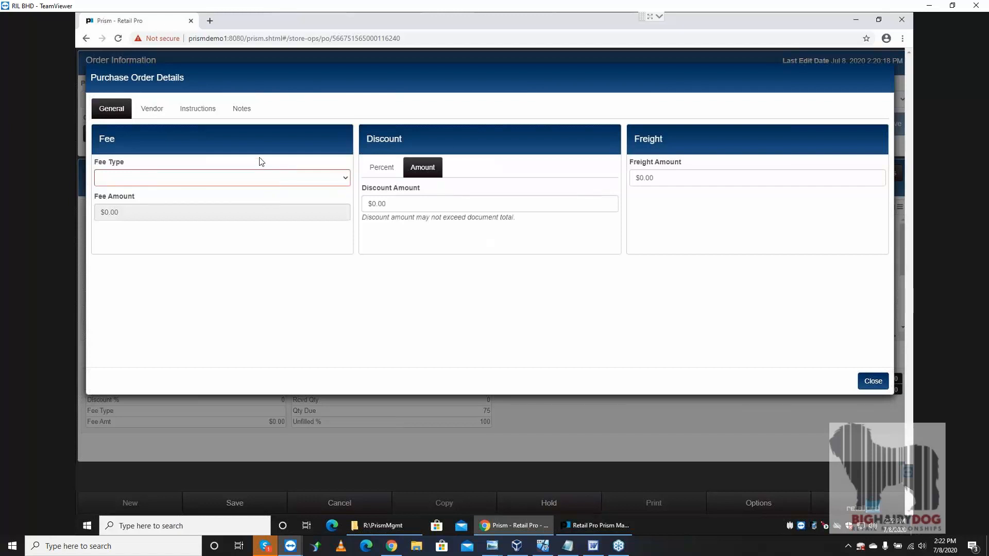
left_click(152, 115)
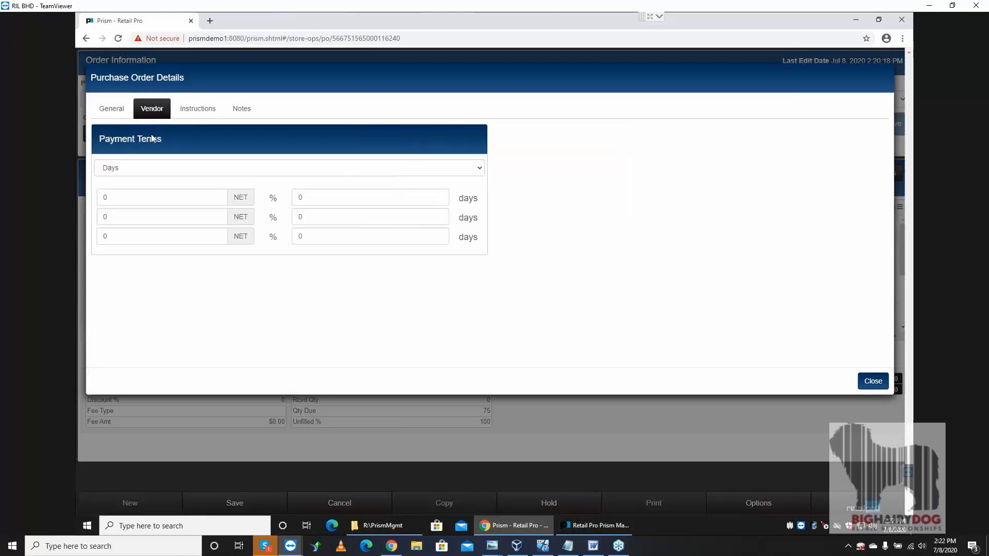
left_click(198, 108)
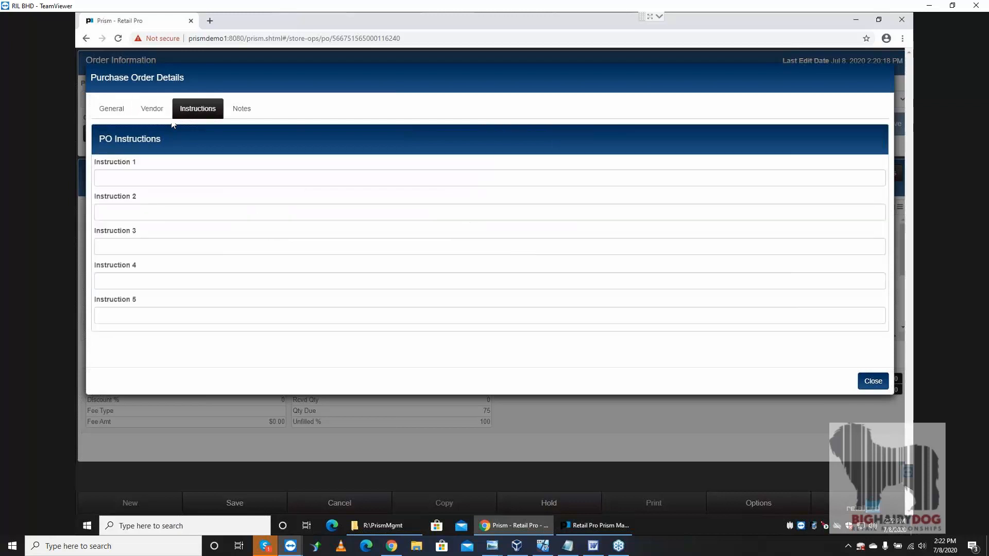
left_click(250, 107)
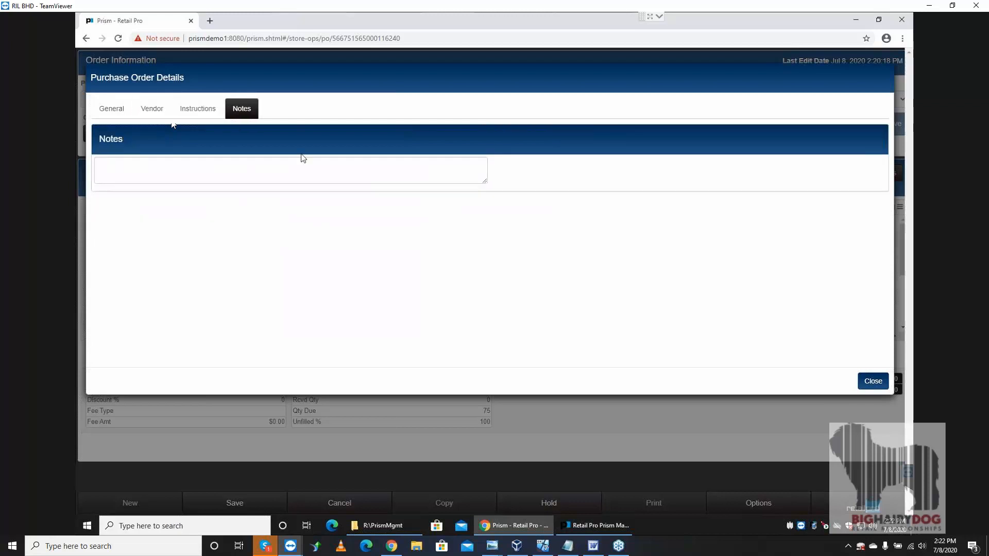
left_click(874, 381)
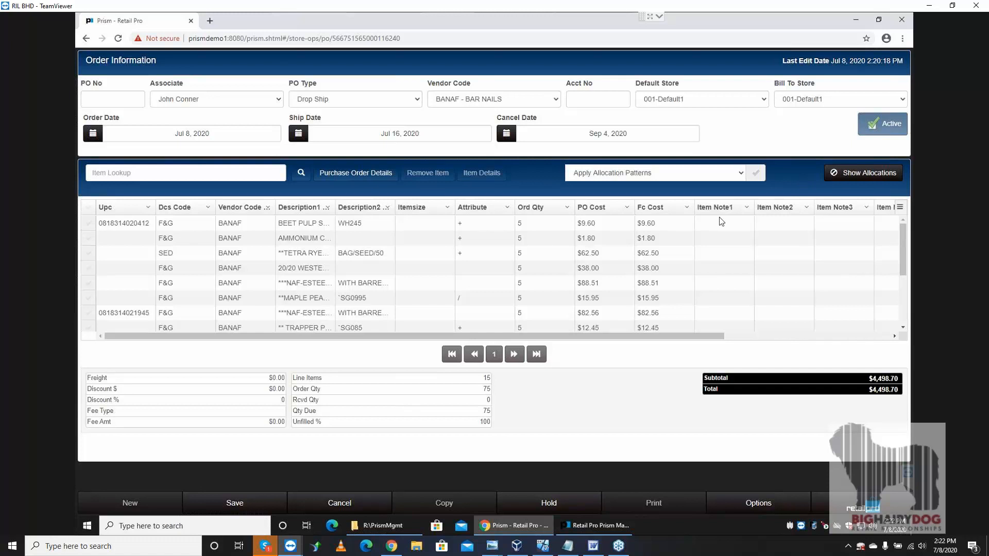
Save the purchase order and display its item allocations by store.
left_click(235, 503)
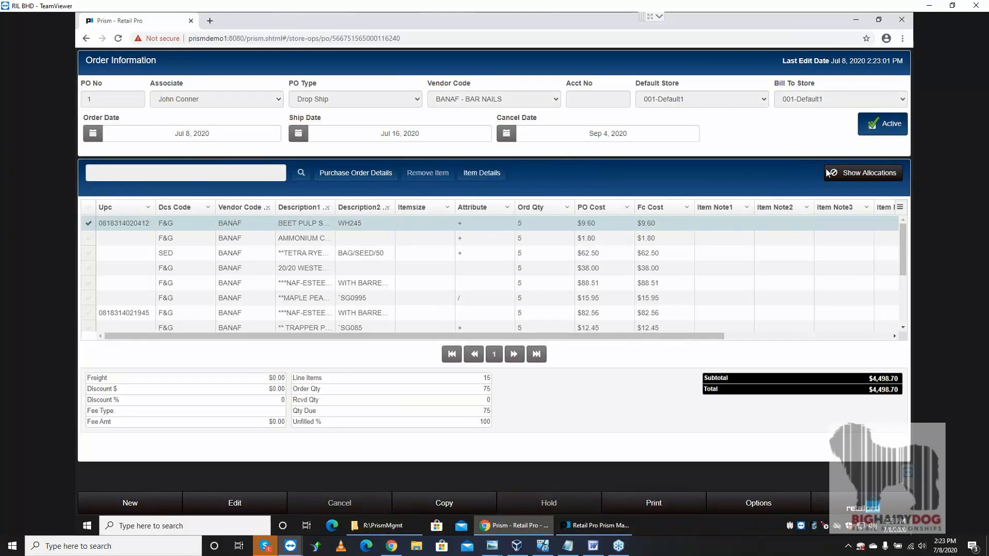
left_click(866, 175)
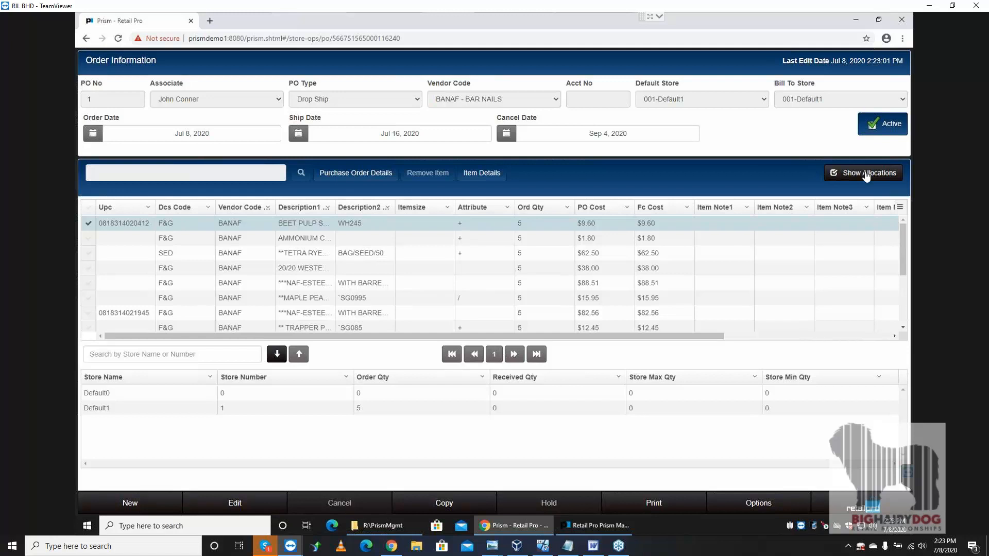
left_click(867, 176)
left_click(867, 176)
left_click(872, 176)
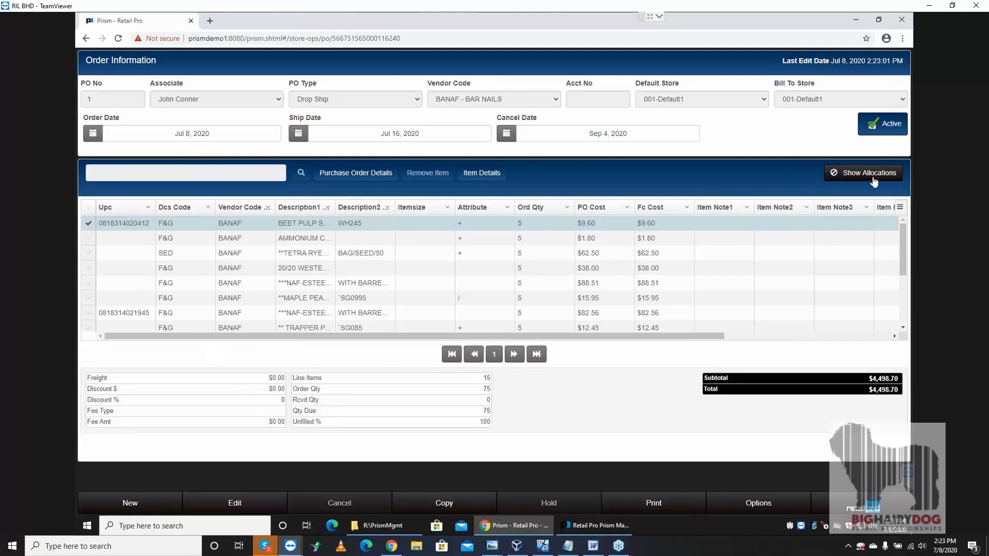
left_click(874, 179)
Reopen the purchase order for editing, check the store order quantities of the SG0995 item, and save the order again.
left_click(234, 505)
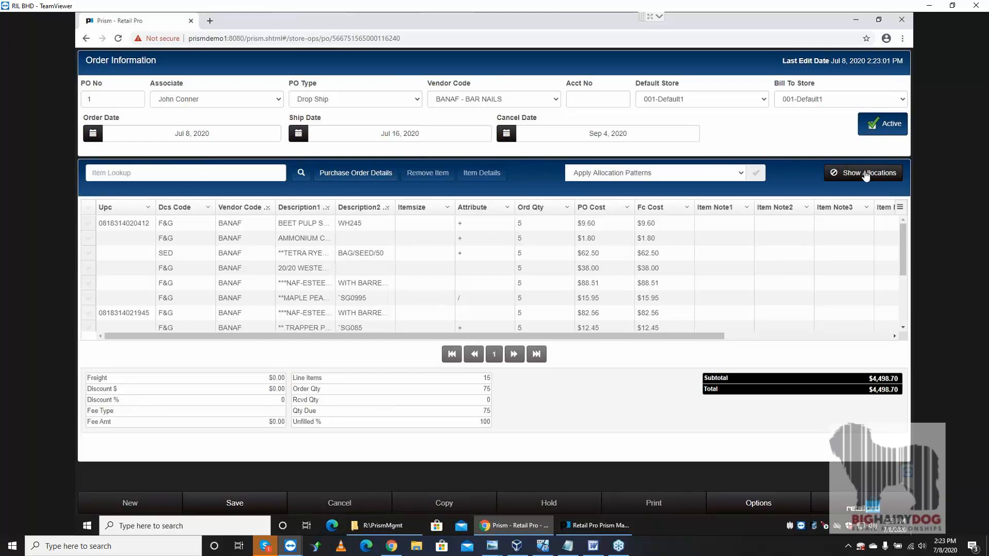
left_click(429, 301)
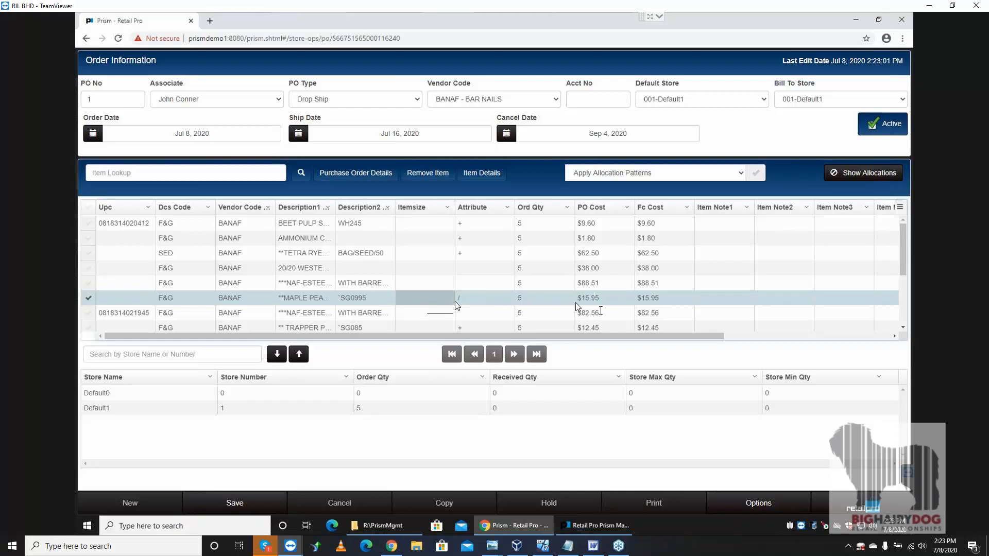
left_click(378, 394)
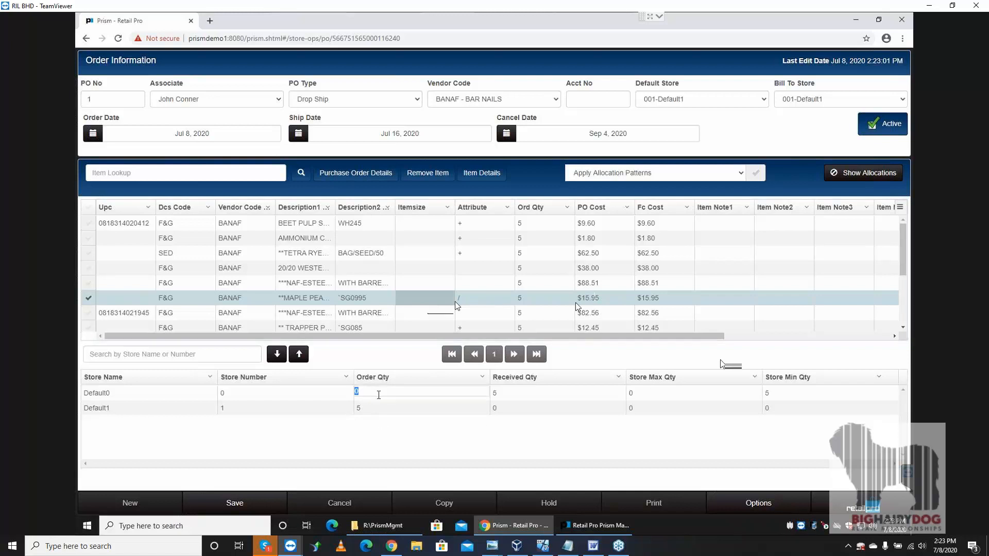
left_click(378, 408)
left_click(378, 394)
left_click(861, 176)
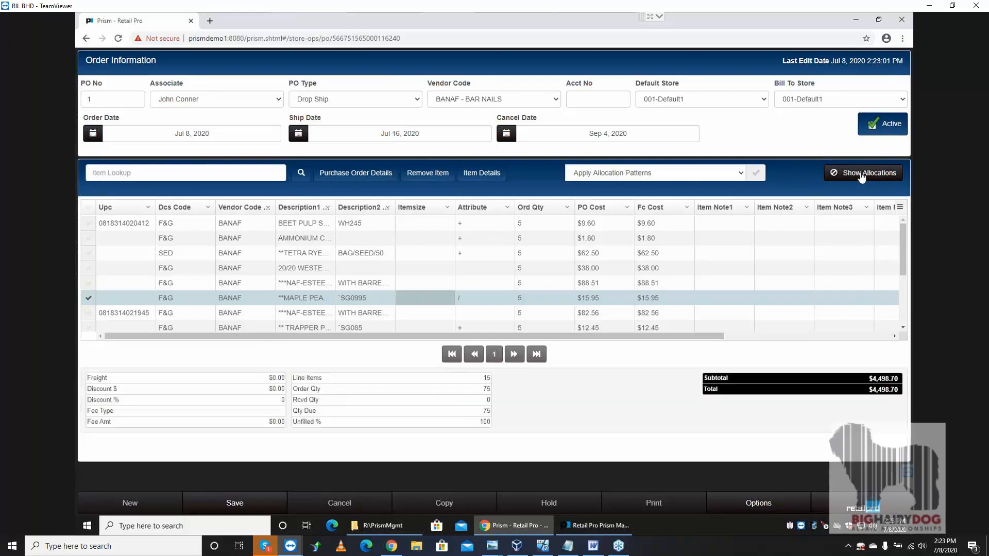
left_click(861, 177)
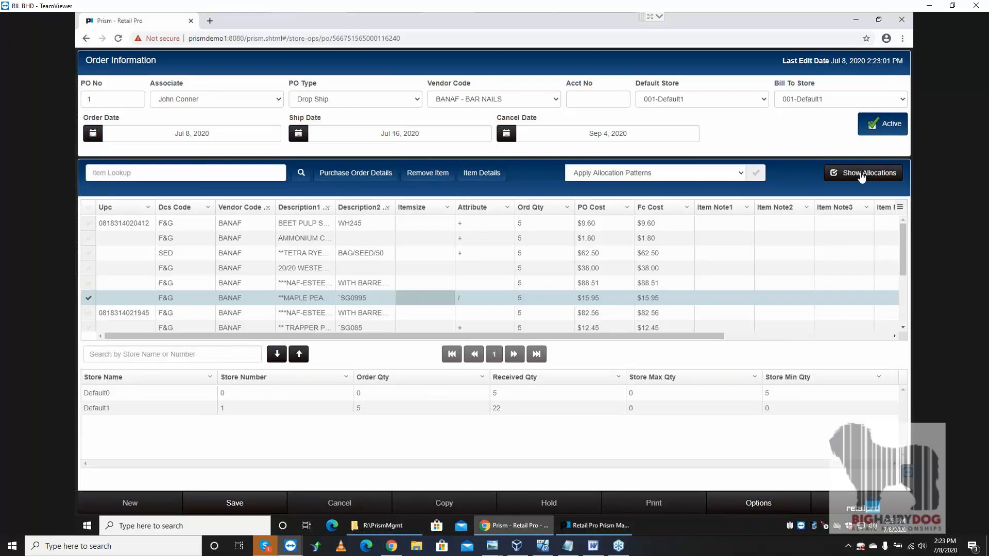
left_click(861, 177)
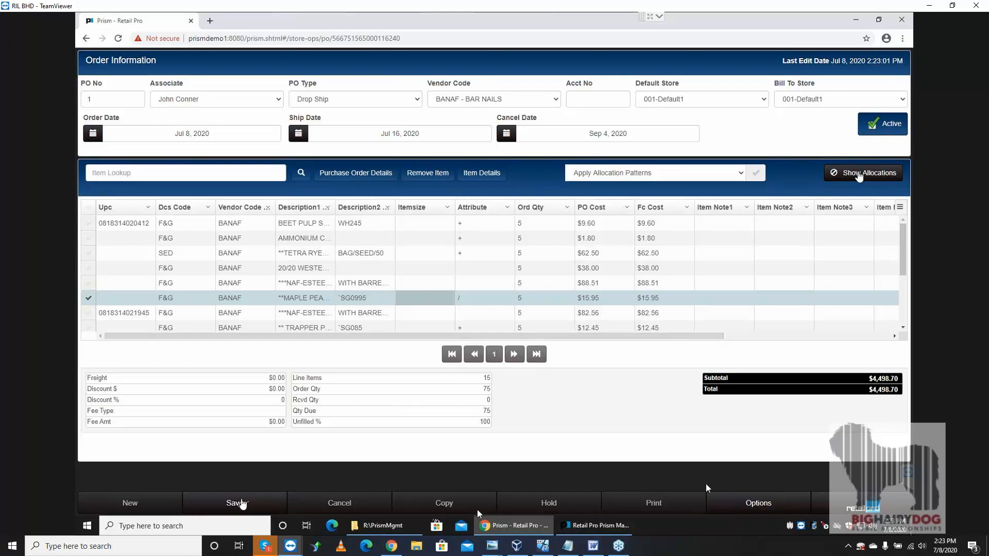
left_click(240, 503)
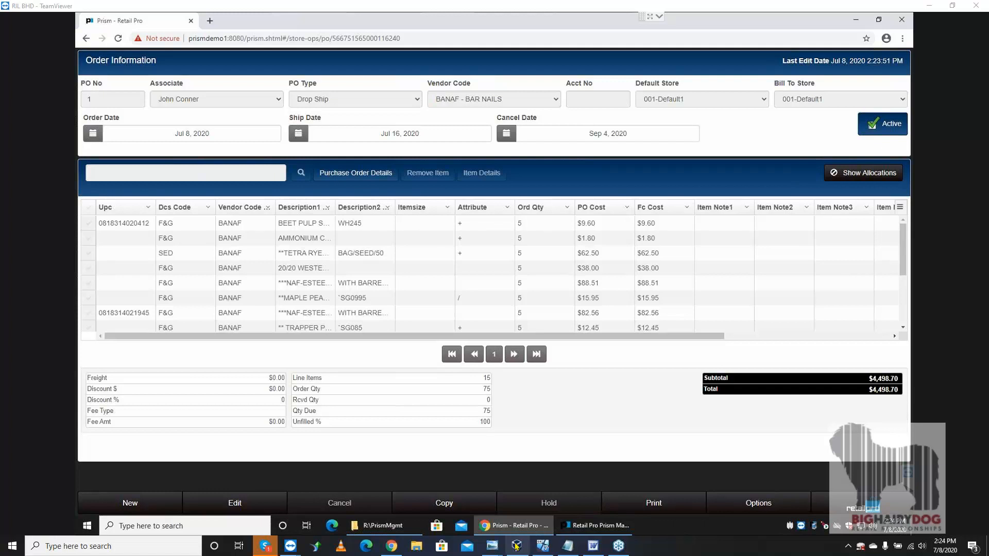
Switch to the Word outline and highlight the With Existing Inventory and With New Inventory topics, and return to the purchase order.
left_click(593, 546)
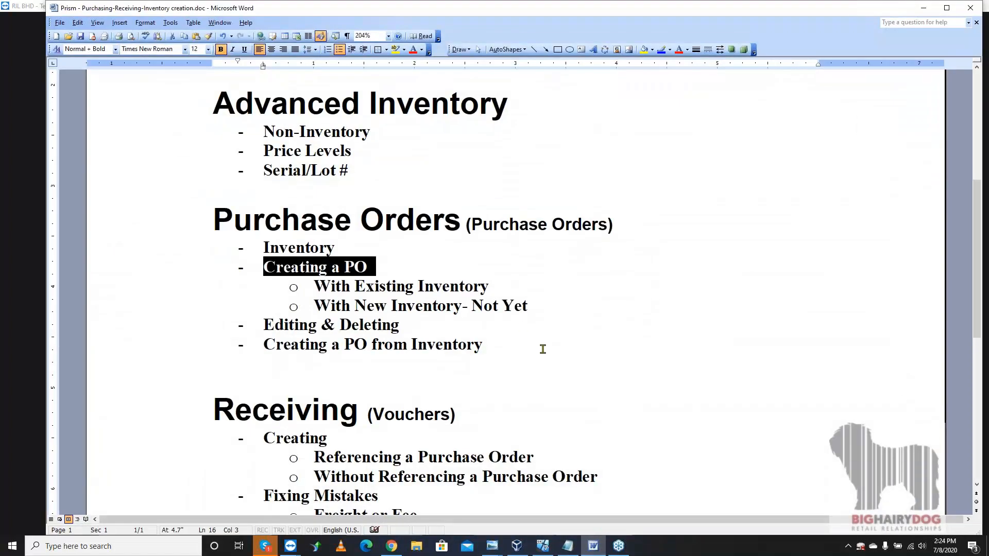
left_click(393, 269)
left_click_drag(425, 282, 467, 281)
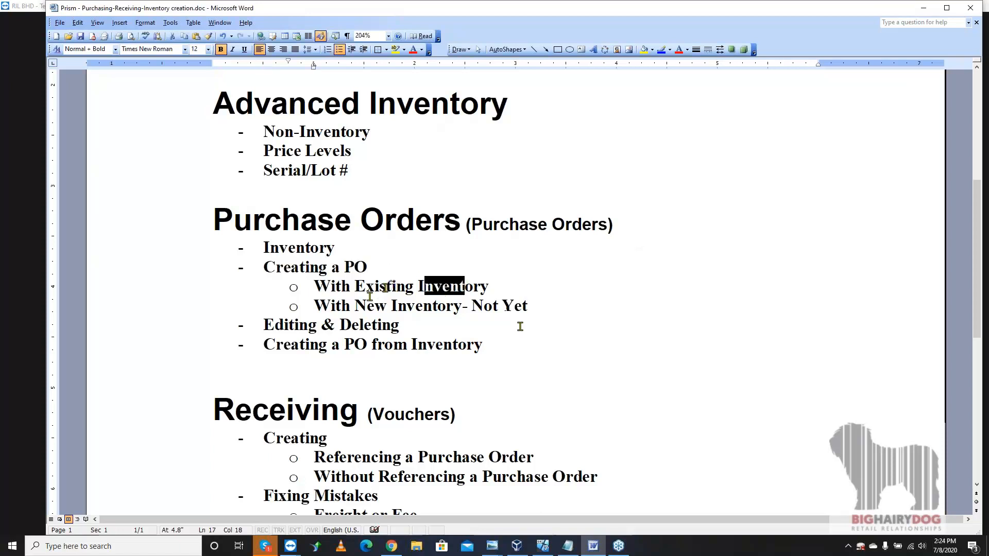
left_click_drag(354, 306, 449, 305)
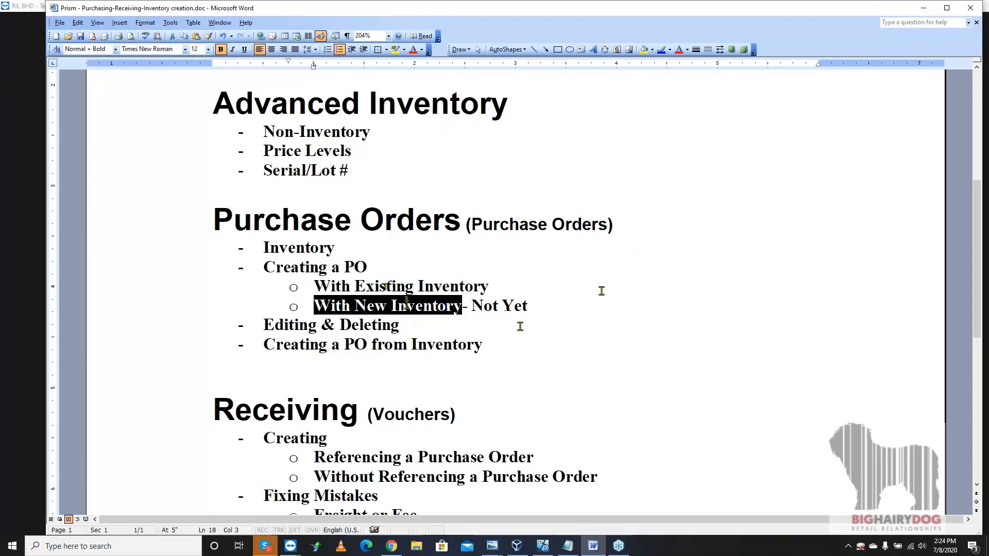
left_click(923, 8)
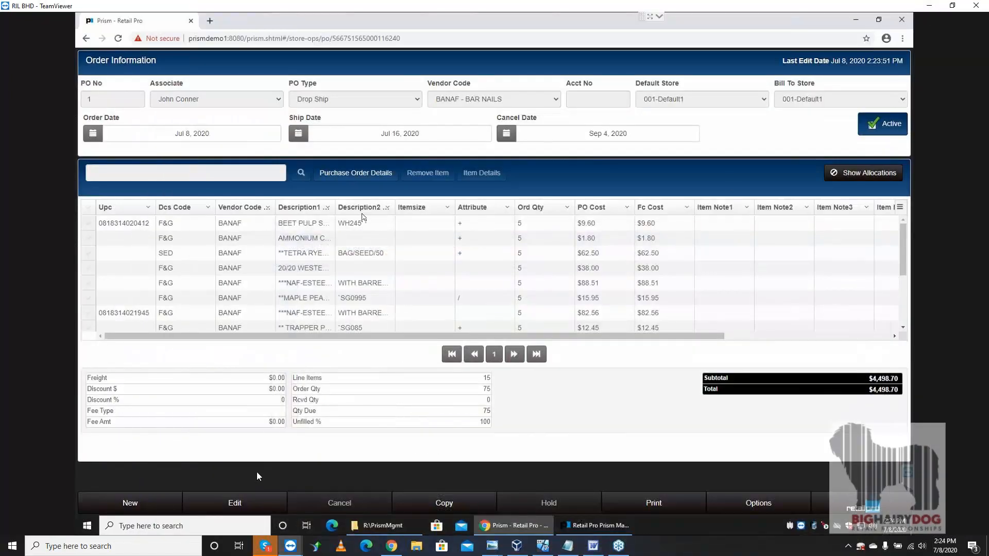
Reopen the purchase order for editing and run an inventory search for active items with all filters left empty.
left_click(281, 498)
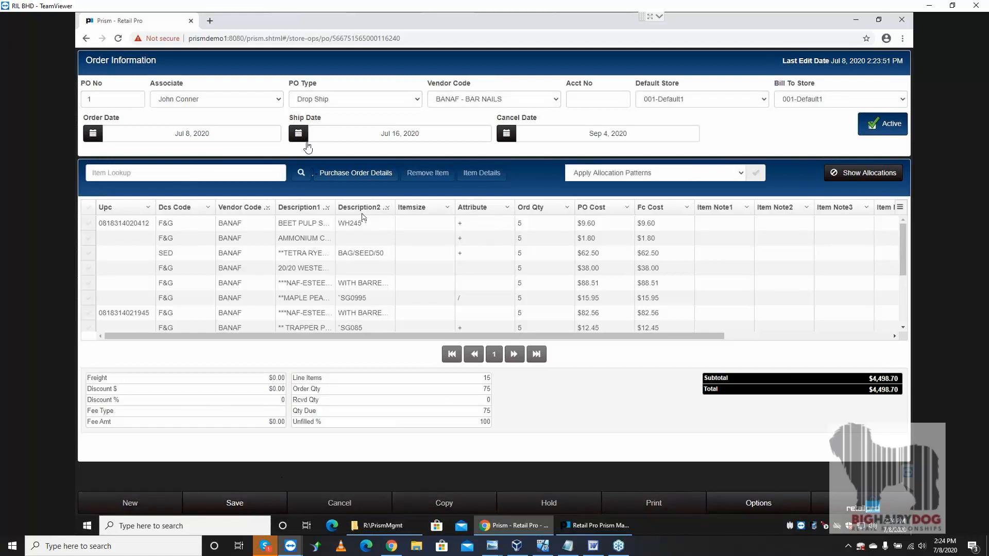
left_click(301, 174)
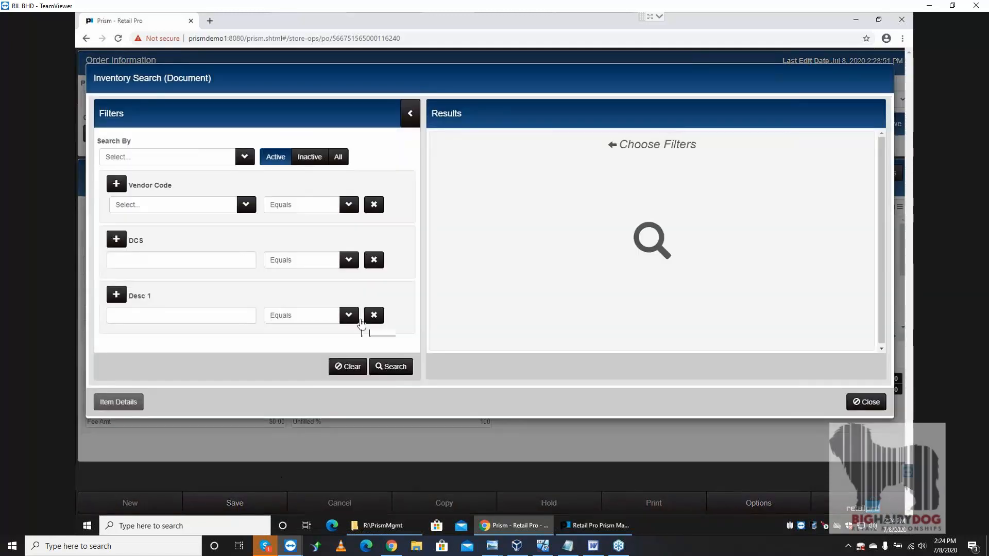
left_click(392, 367)
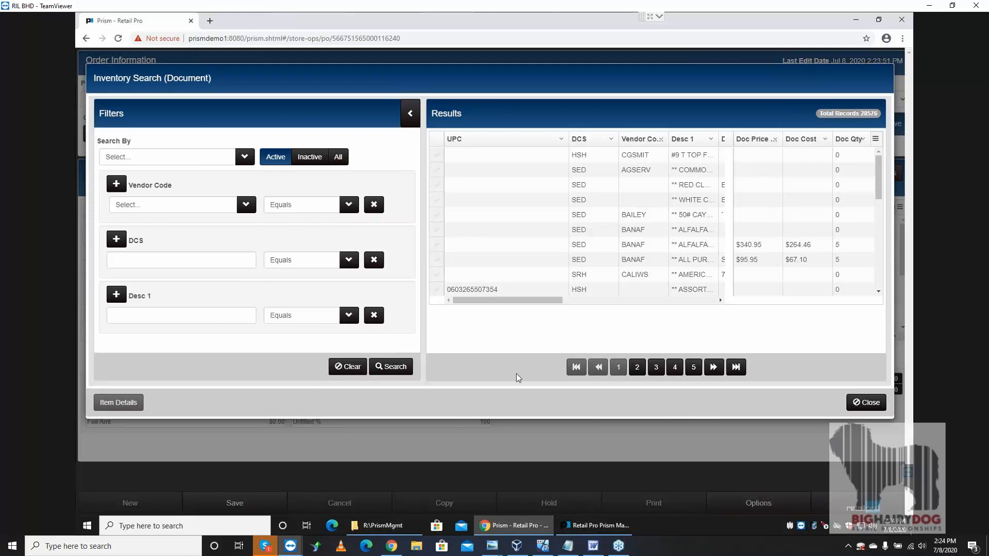
View the item details of the White Clover 5# seed item, close the inventory search without adding it, and save the purchase order.
left_click(438, 202)
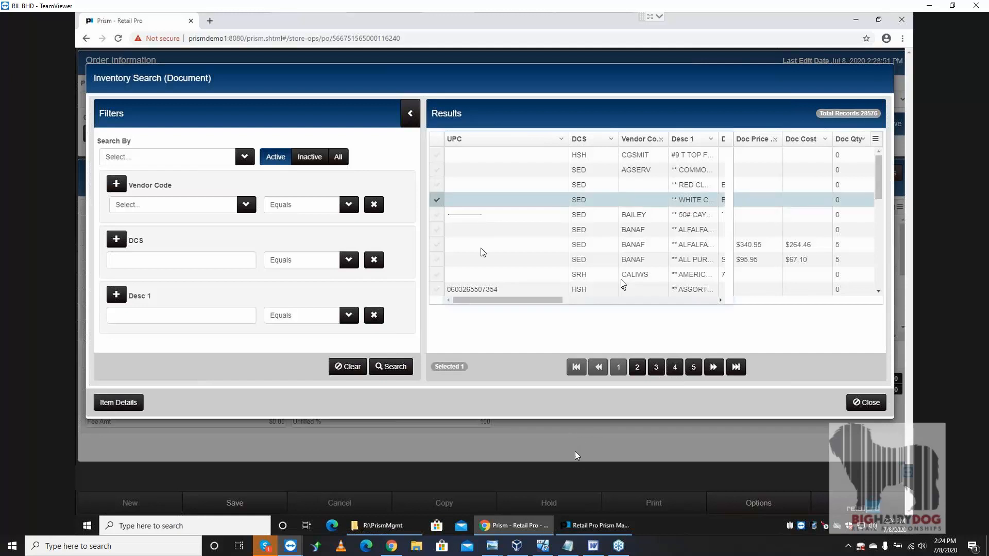
left_click(118, 403)
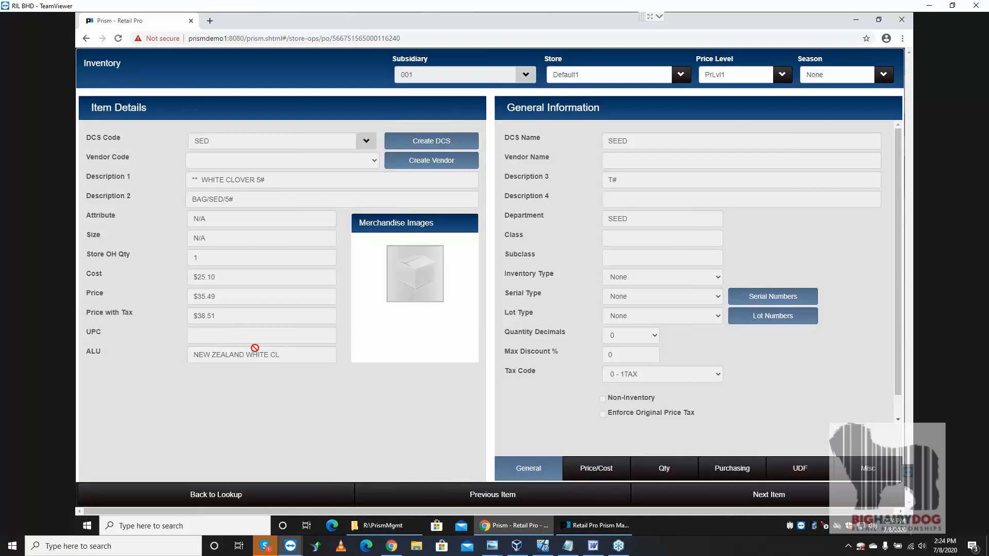
left_click(227, 502)
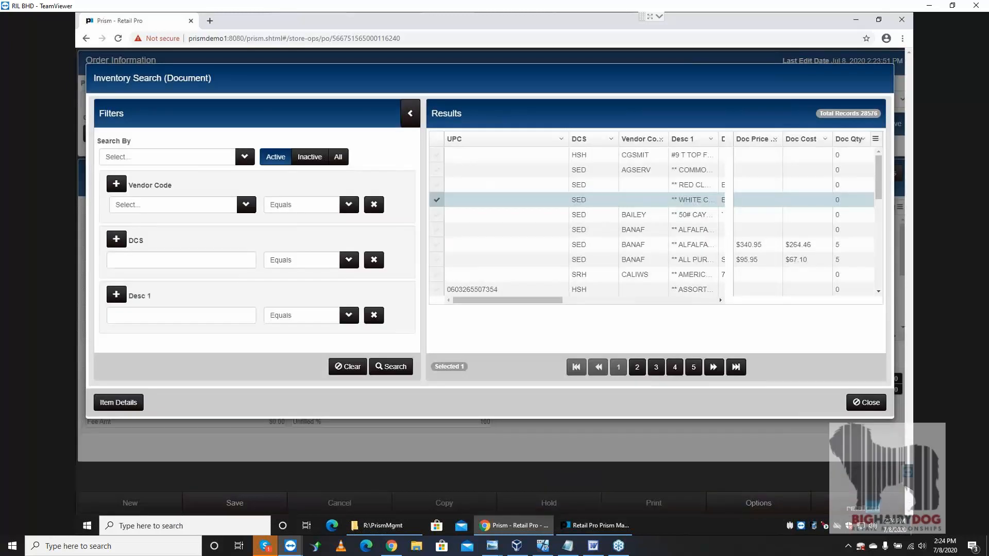
left_click(868, 403)
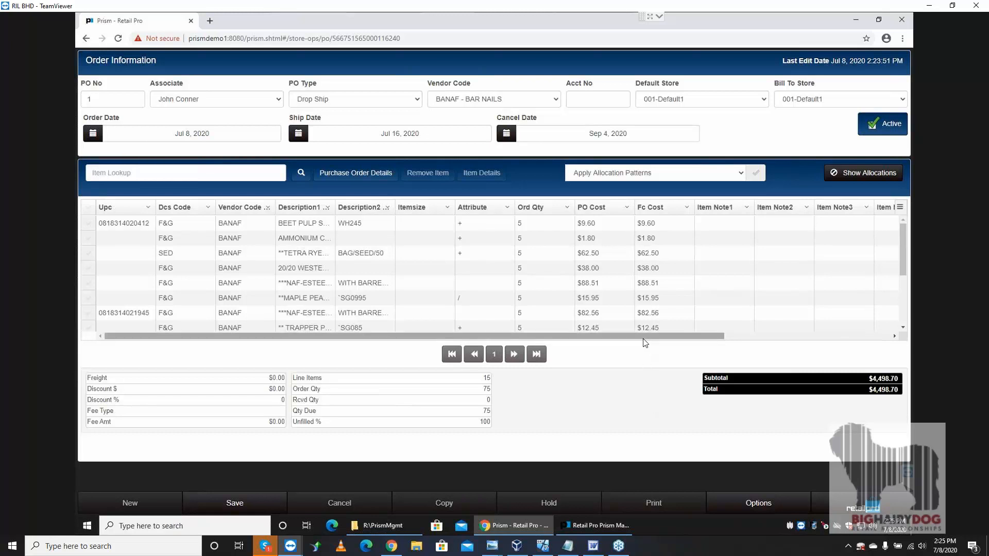
left_click(236, 505)
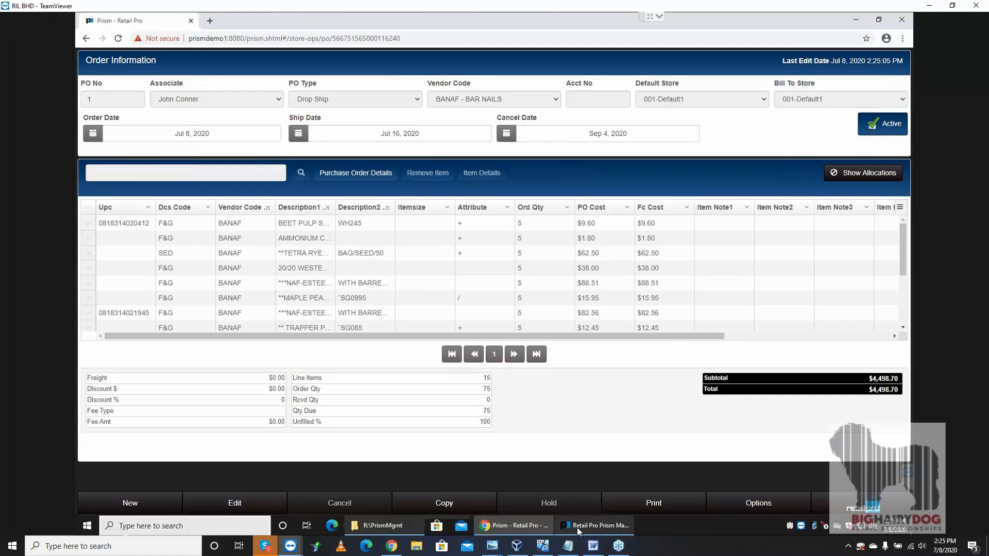
Switch to the Word outline, review the Editing & Deleting and Creating a PO from Inventory topics, and return to the purchase order.
left_click(593, 546)
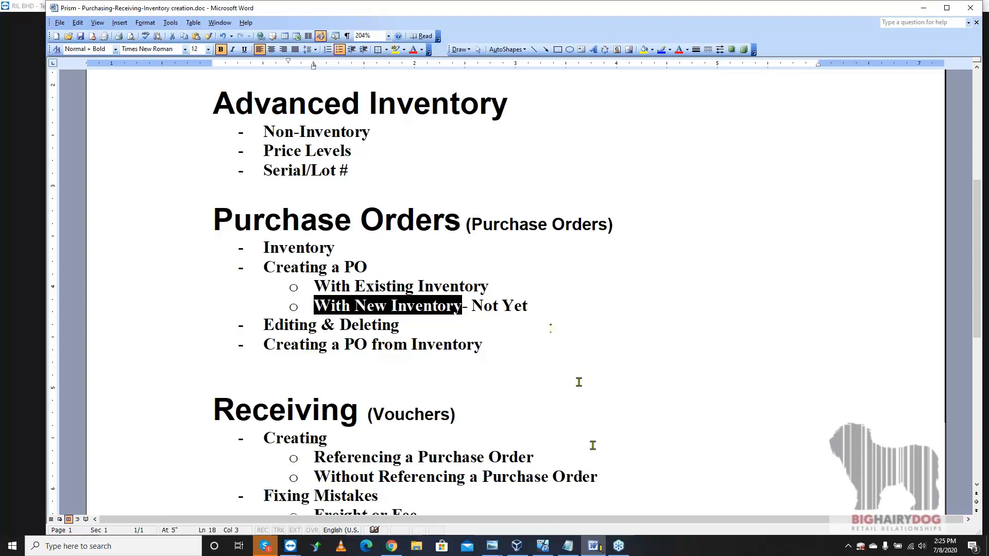
left_click_drag(510, 343, 311, 351)
left_click(433, 328)
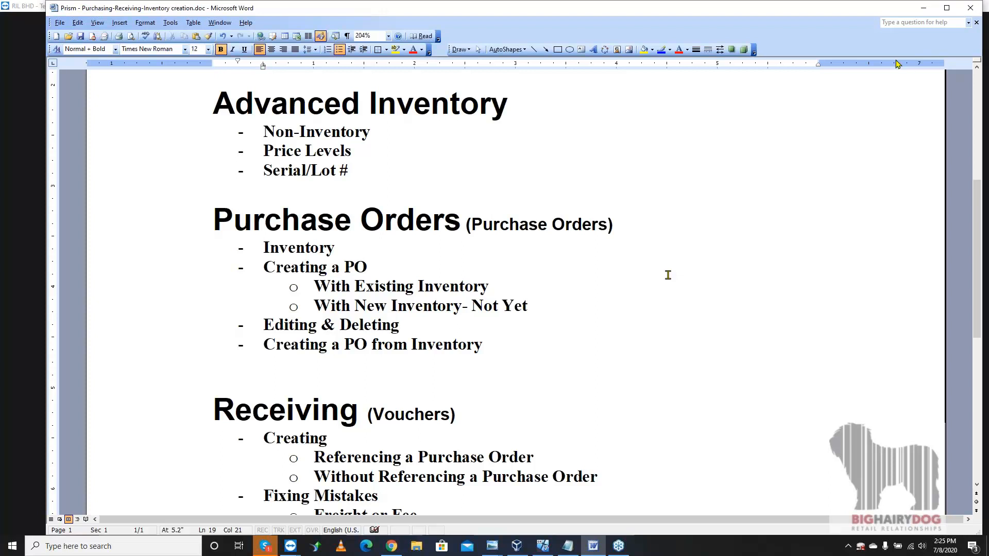
left_click(925, 8)
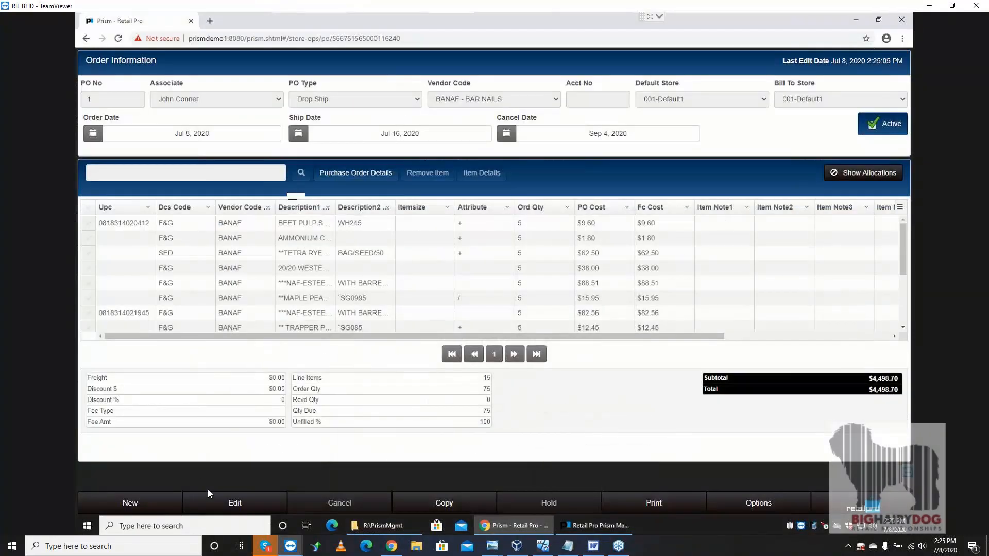
Reopen the purchase order for editing, save it without changes, and review the available purchase order options.
left_click(241, 504)
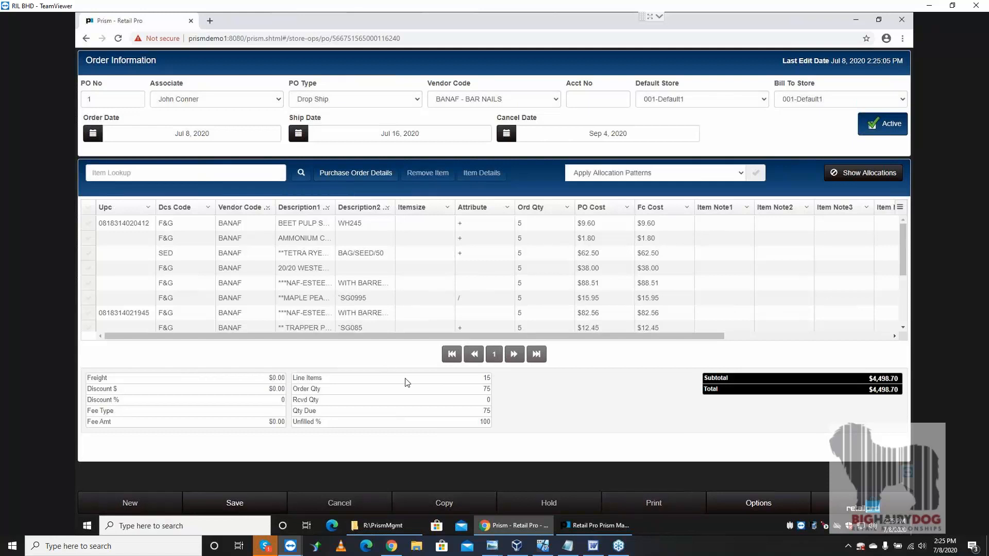
left_click(243, 504)
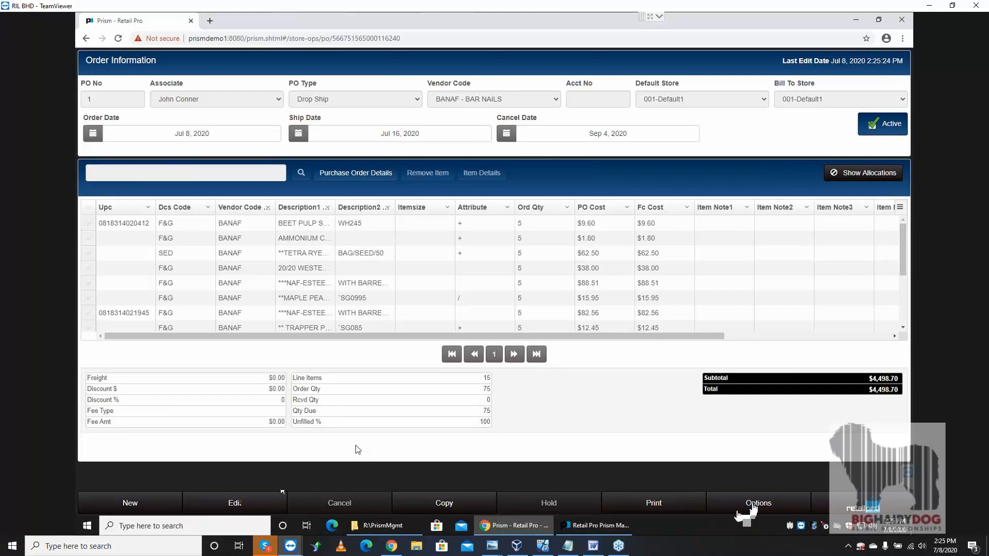
left_click(754, 507)
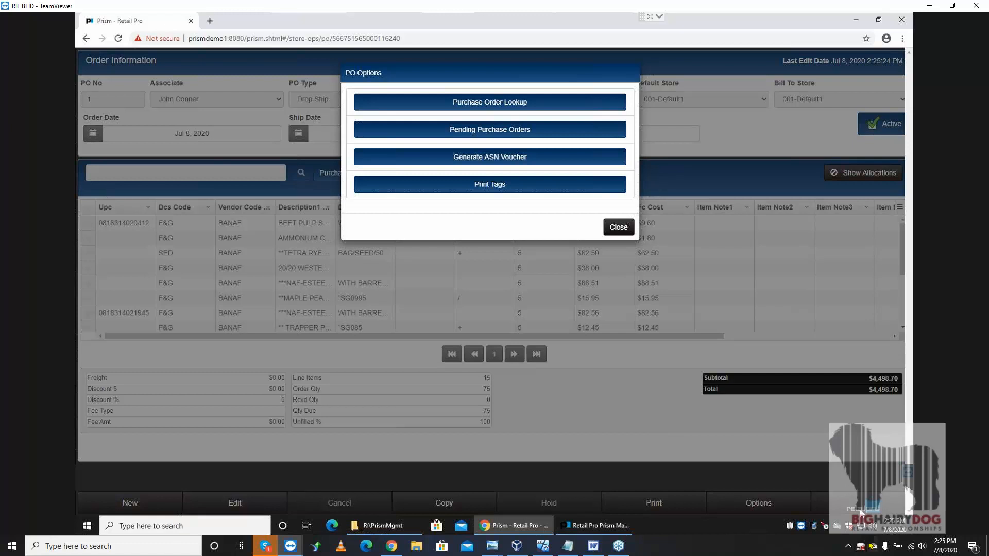
left_click(618, 228)
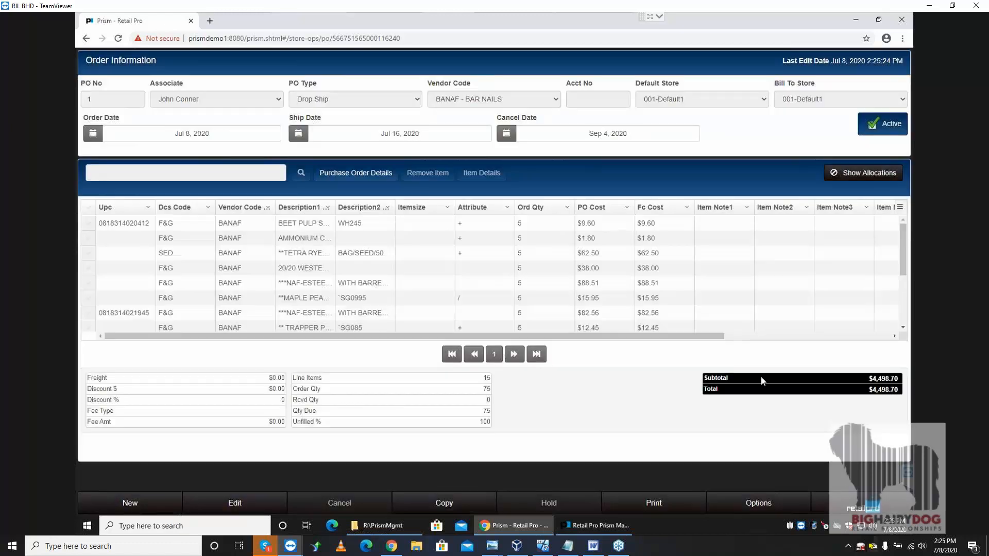
Look up the active purchase orders through Store Operations purchasing and deactivate purchase order 1 for vendor BANAF.
left_click(851, 509)
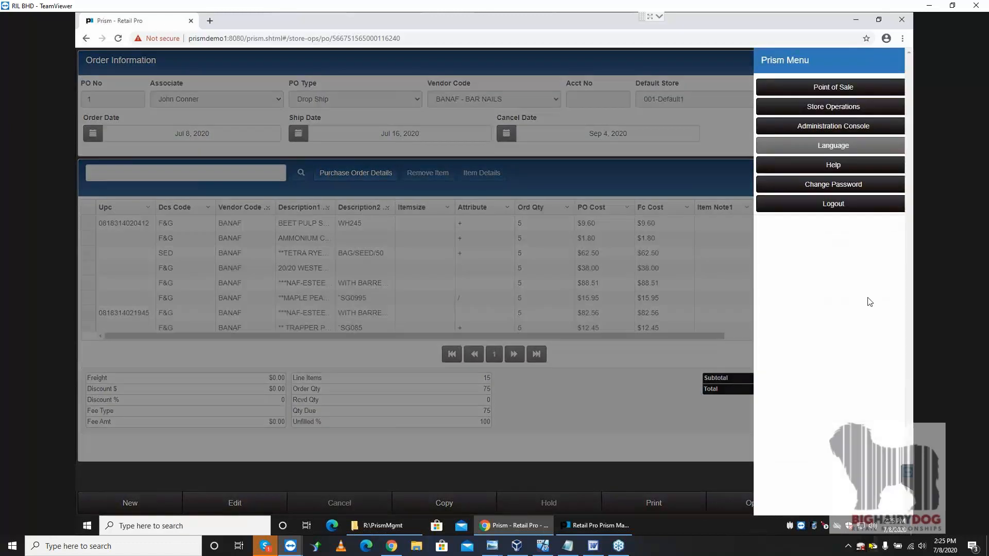
left_click(850, 107)
left_click(323, 86)
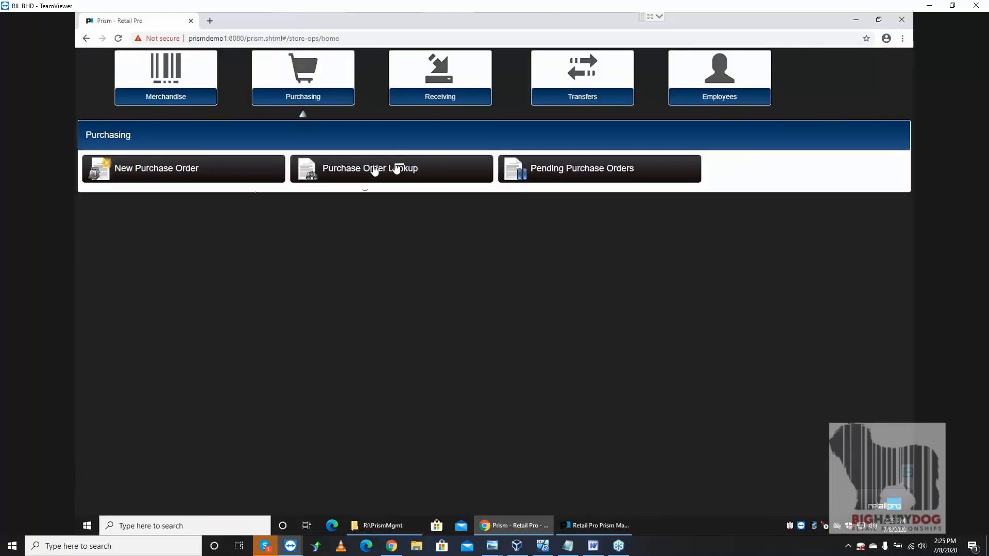
left_click(395, 169)
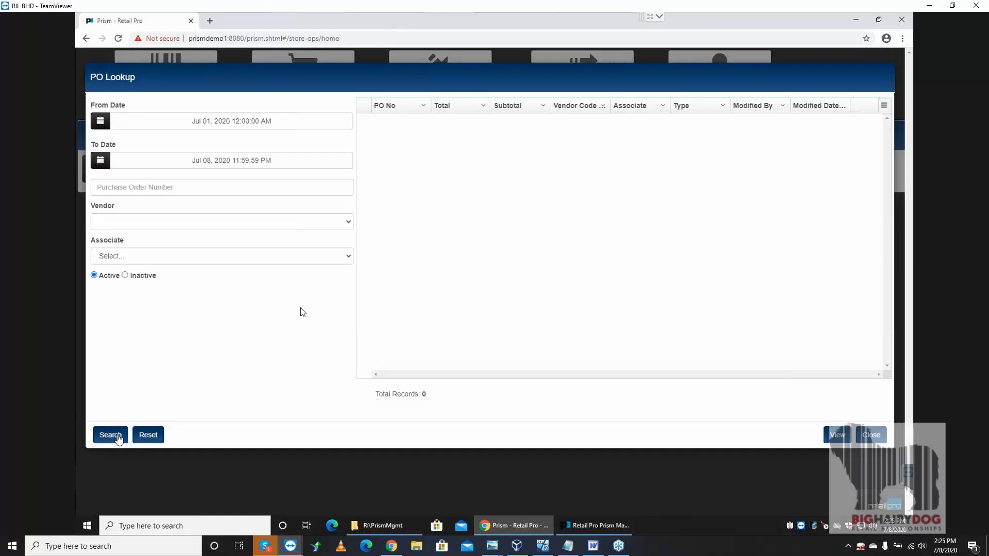
left_click(121, 436)
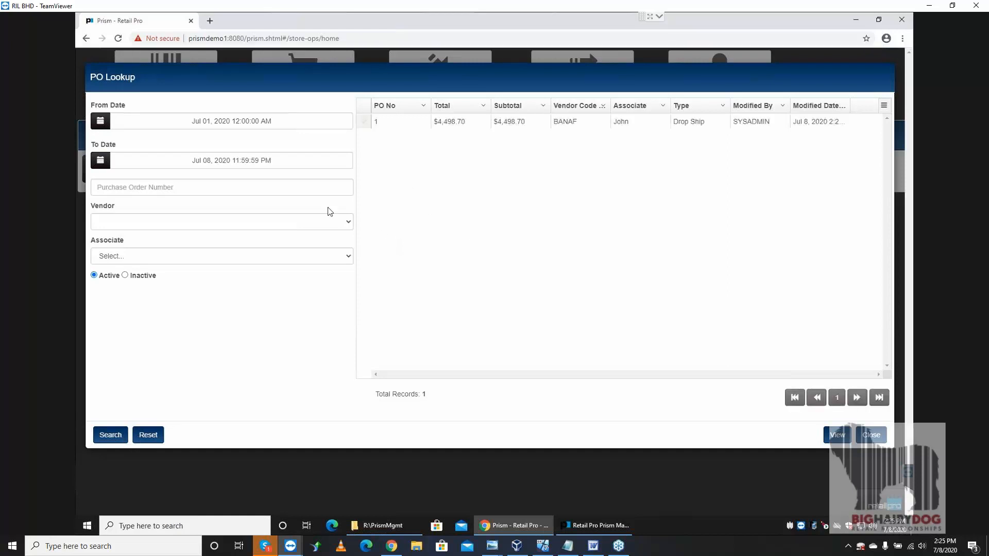
left_click(374, 127)
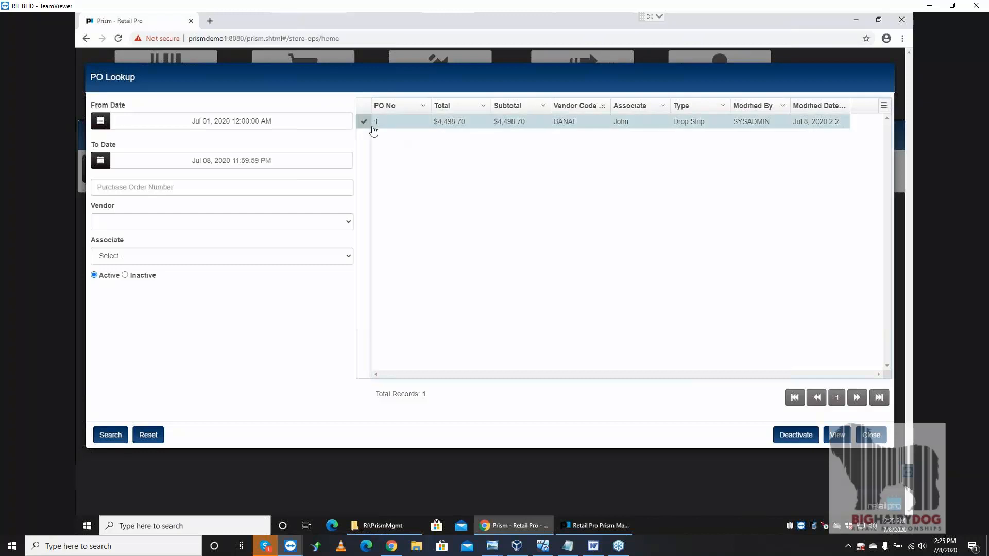
left_click(795, 436)
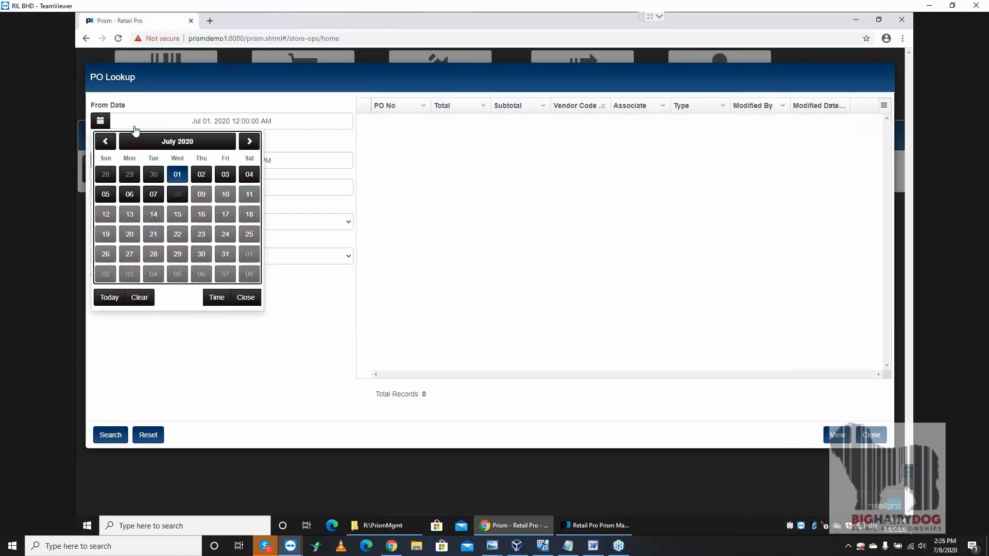
Search for active purchase orders with the From Date set to Jan 09, 2013, 12:00:00 AM, and close the lookup.
left_click(101, 122)
left_click(128, 146)
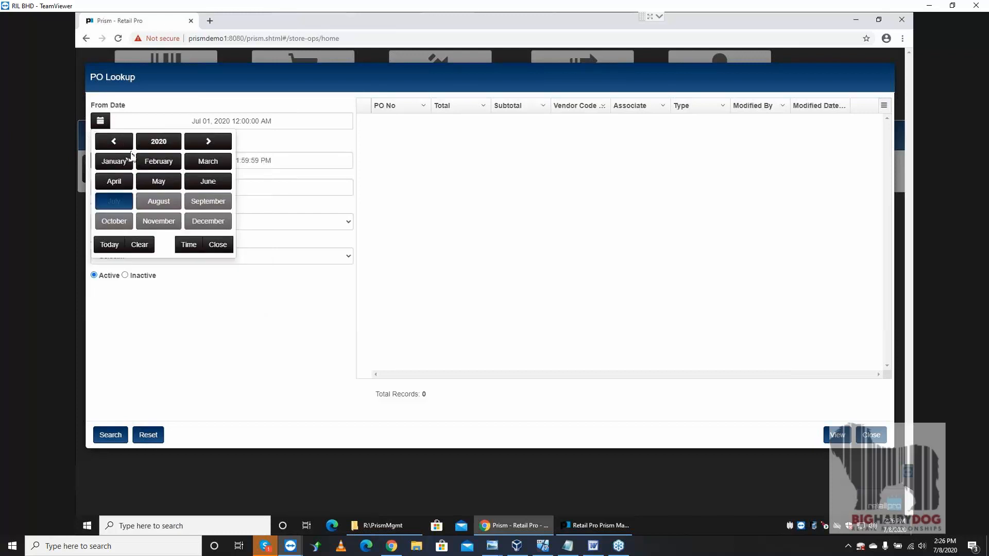
left_click(114, 142)
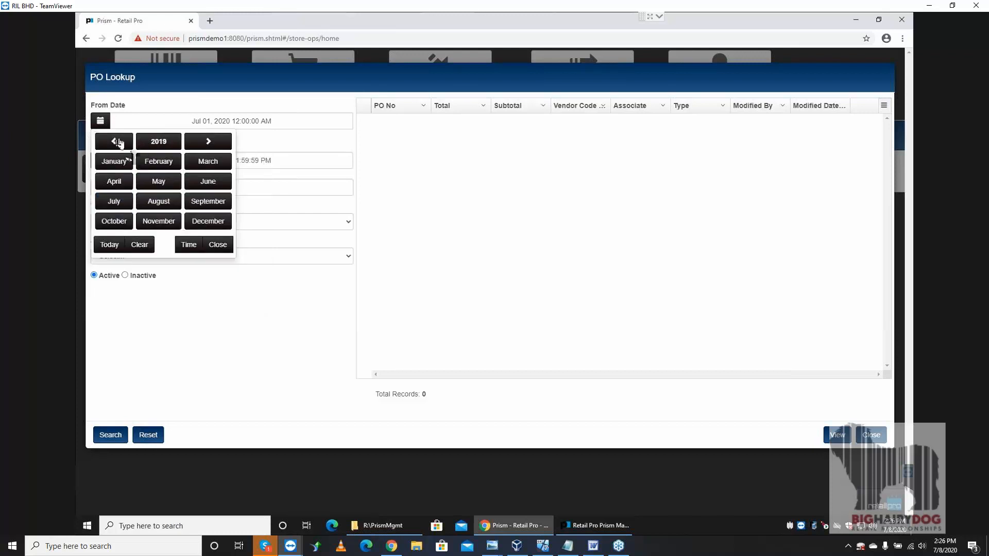
left_click(154, 147)
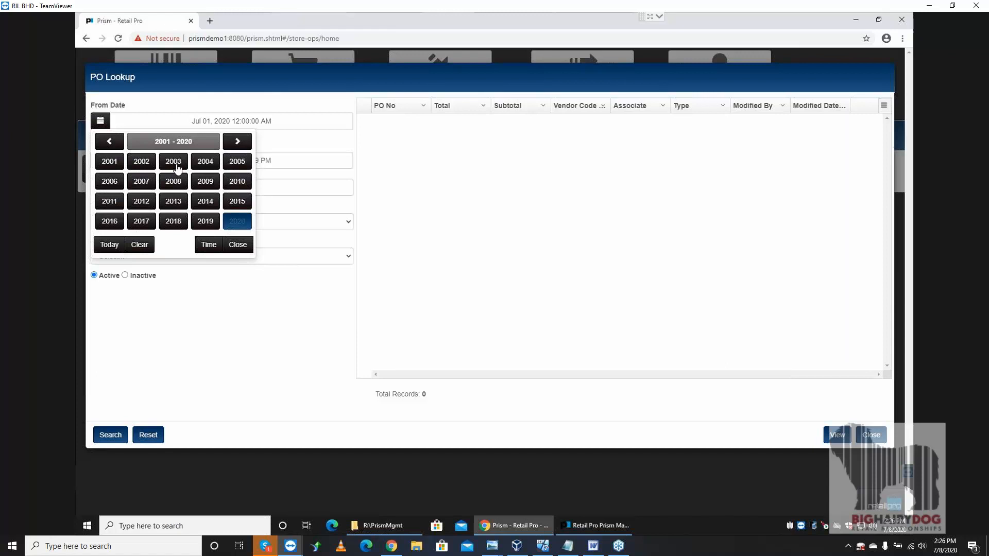
left_click(180, 205)
left_click(125, 164)
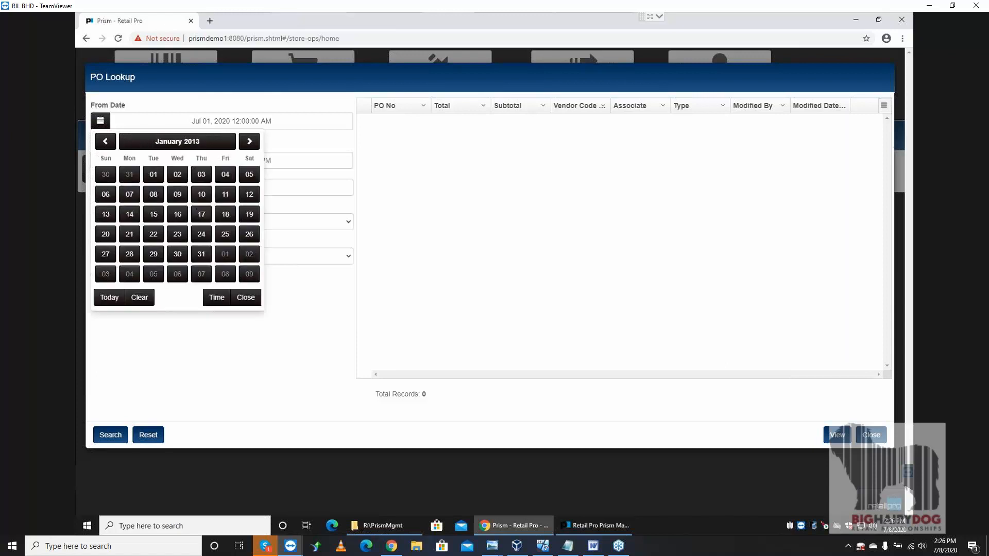
left_click(174, 196)
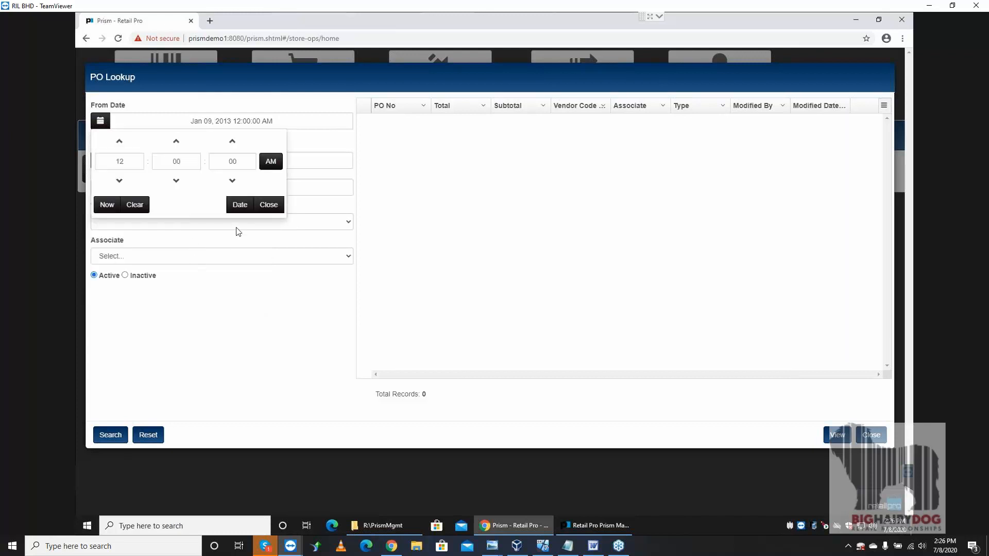
left_click(268, 205)
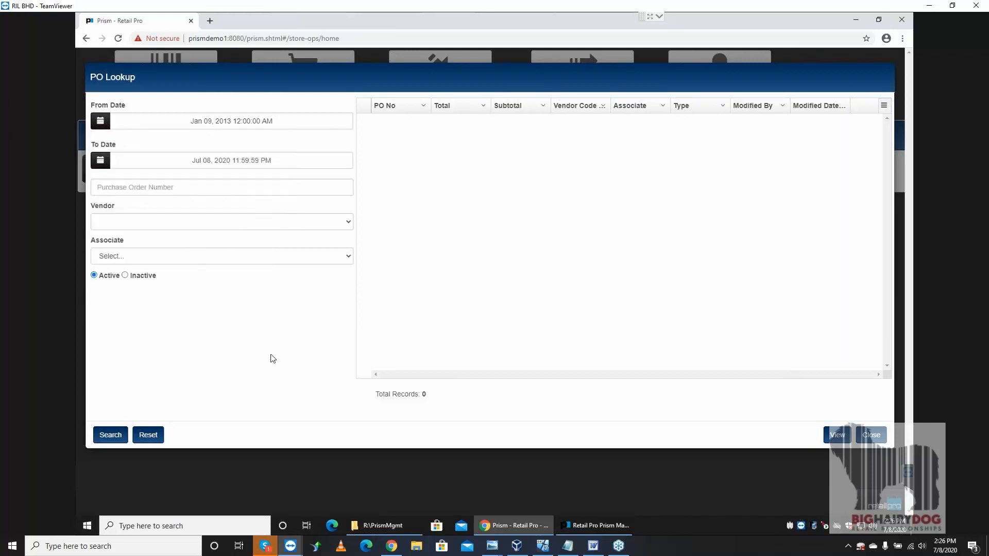
left_click(119, 437)
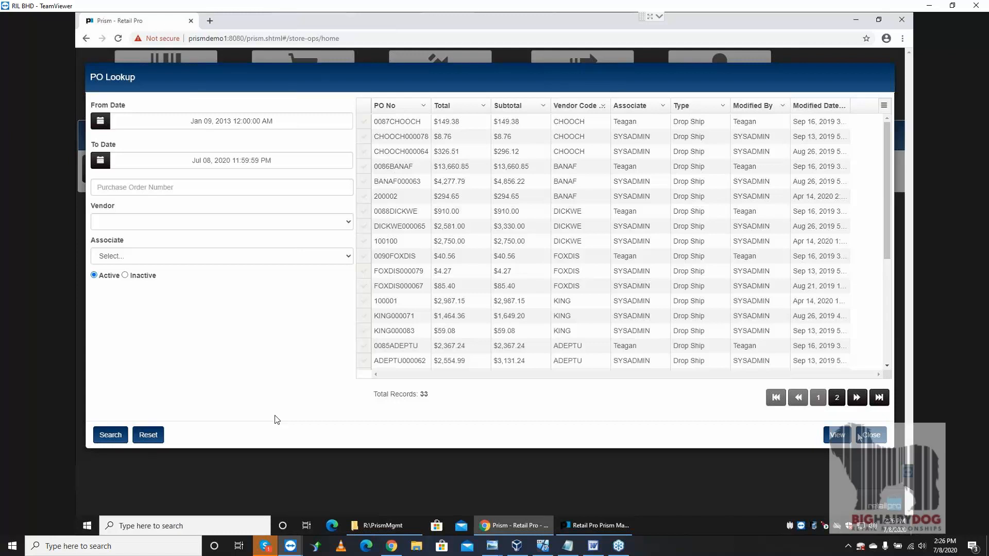
left_click(869, 436)
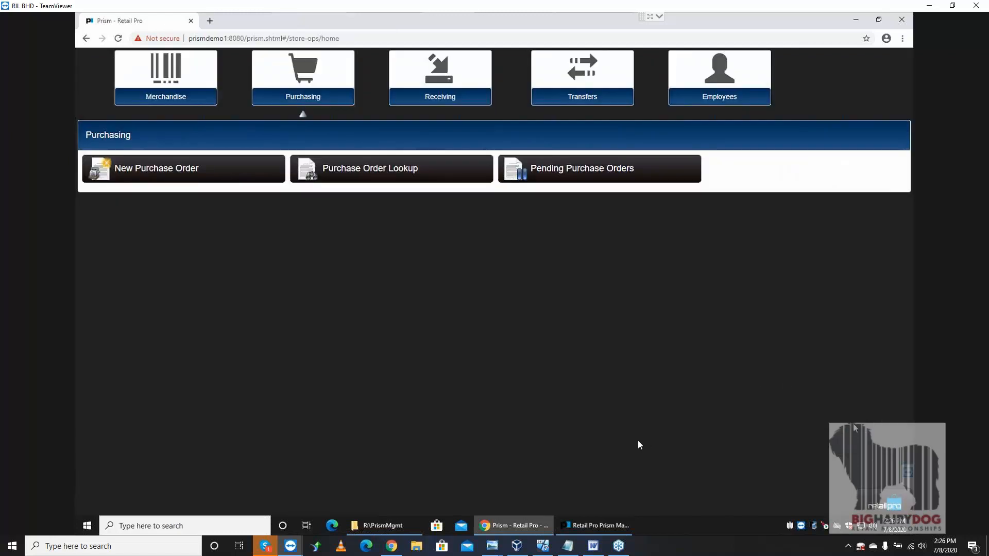
Open the details of the inventory item with ALU 000090 and create a new purchase order from it.
left_click(178, 85)
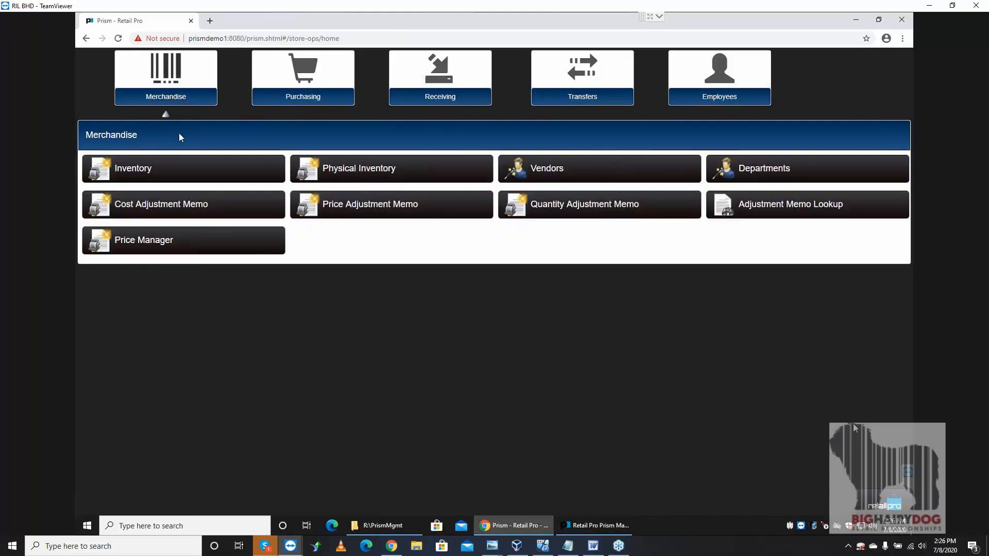
left_click(175, 176)
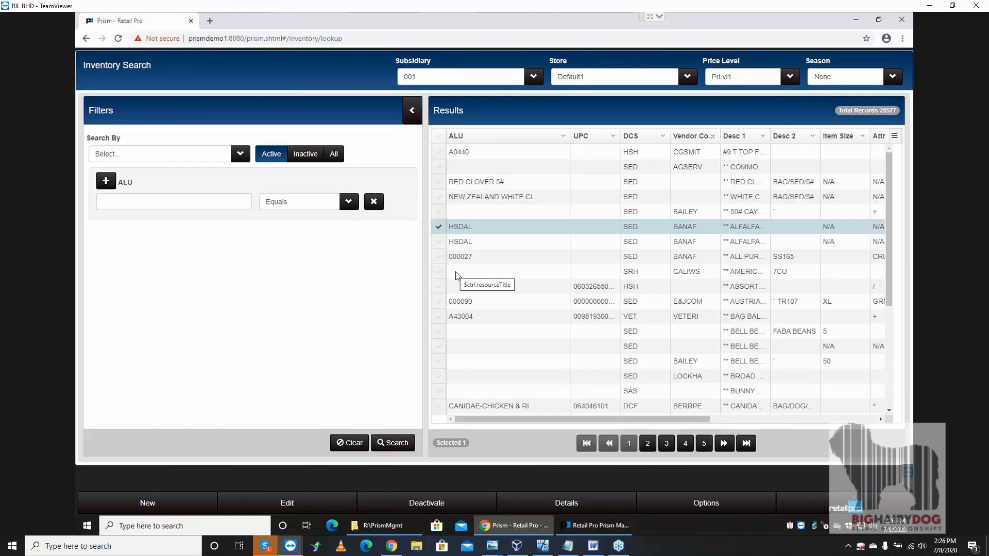
left_click(439, 302)
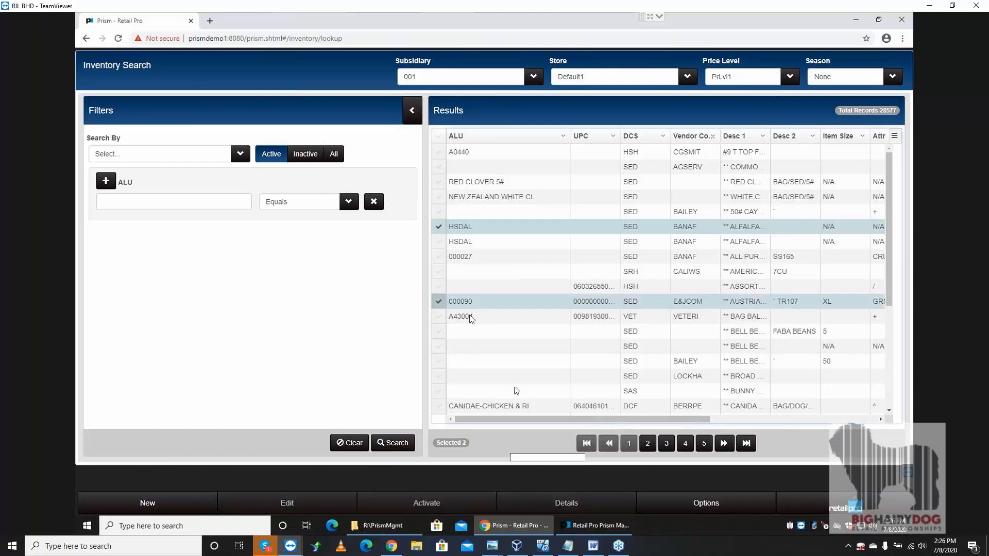
left_click(439, 227)
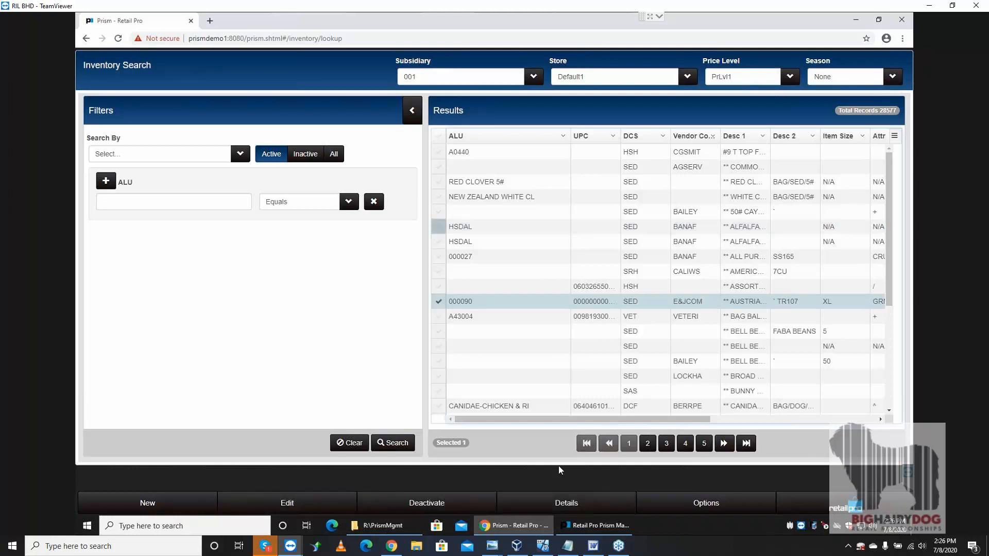
left_click(563, 501)
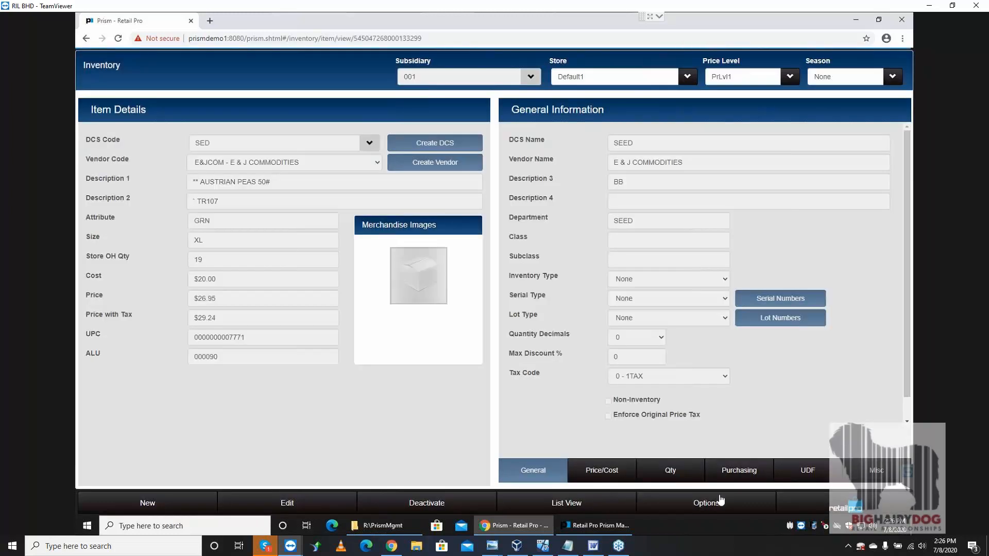
left_click(720, 501)
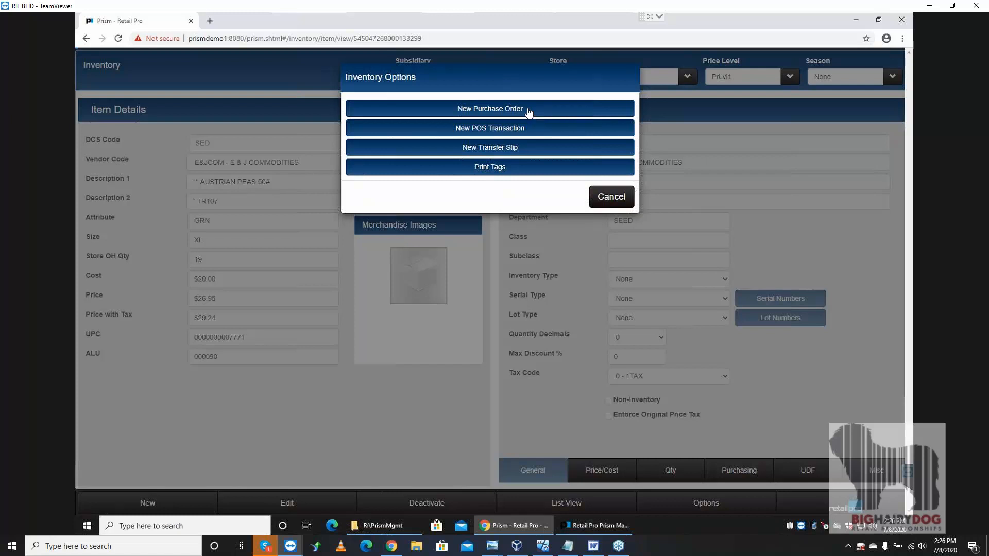
left_click(529, 110)
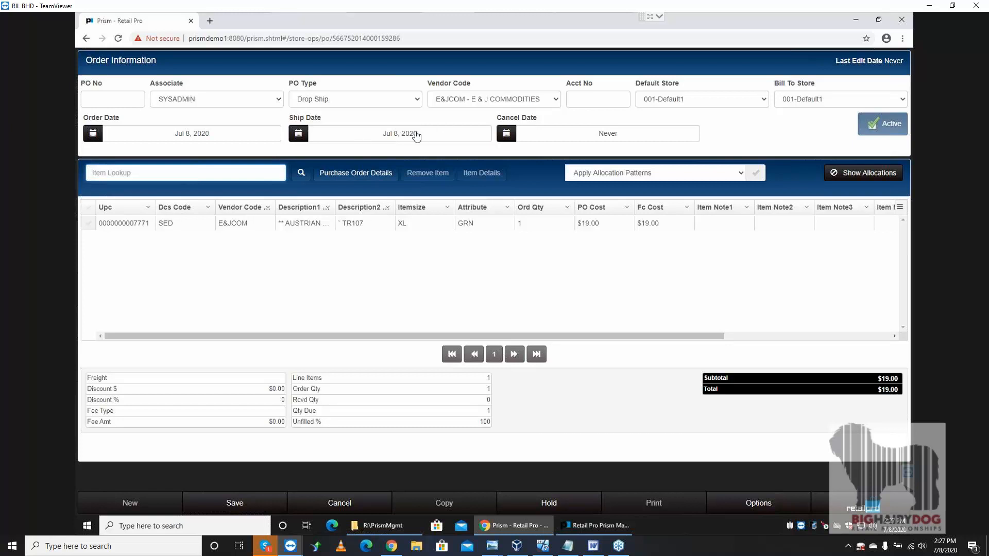
Set the purchase order's Ship Date to Jul 22, 2020 and its Cancel Date to Aug 26, 2020.
left_click(384, 141)
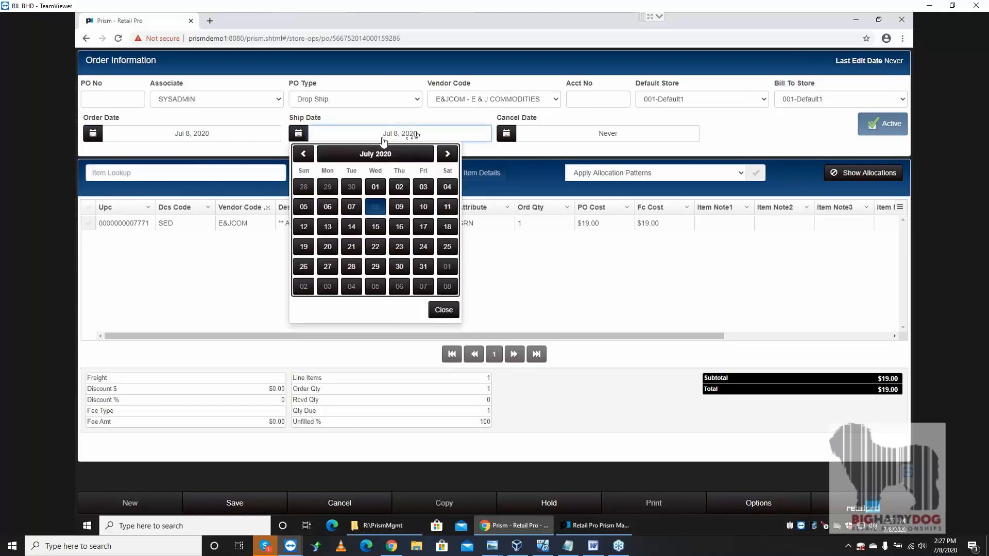
left_click(376, 246)
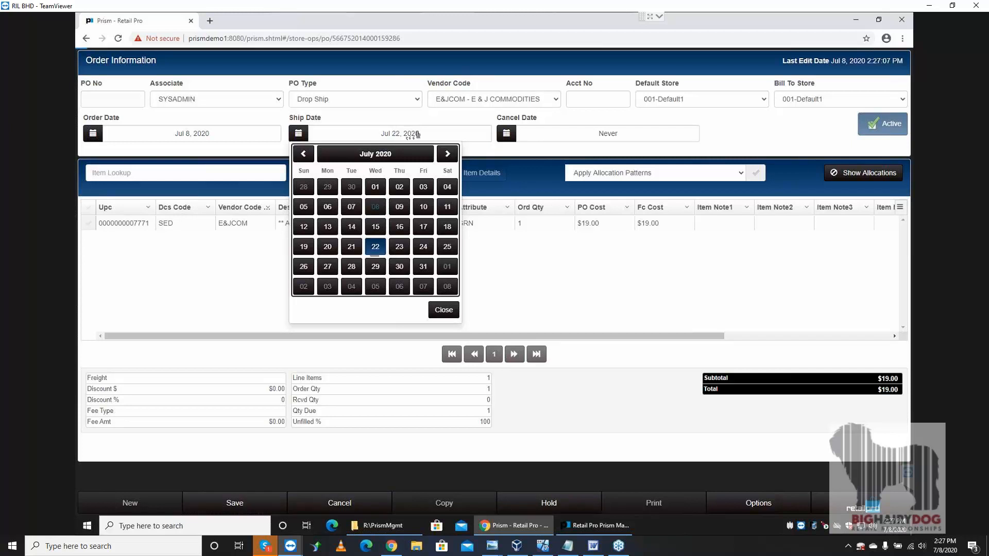
left_click(444, 310)
left_click(562, 137)
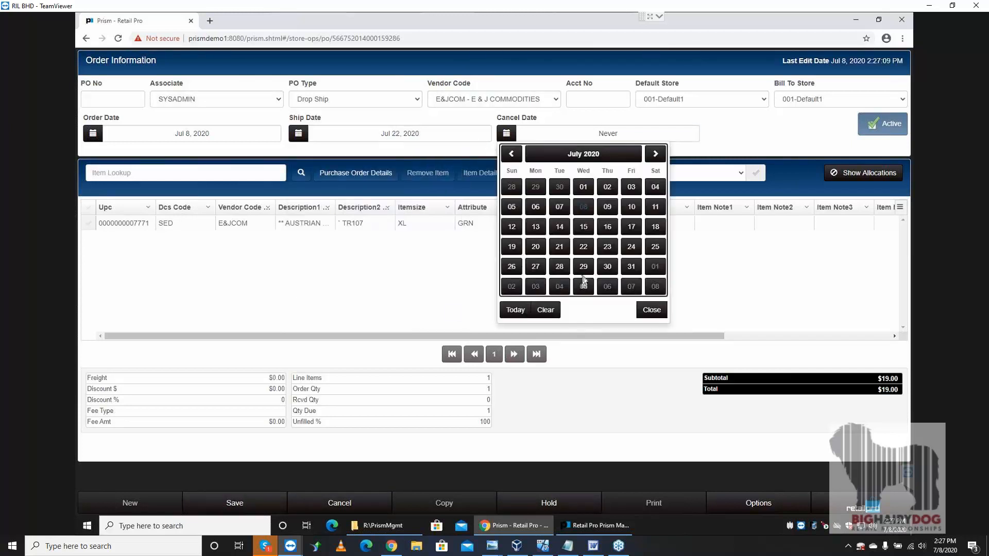
left_click(655, 153)
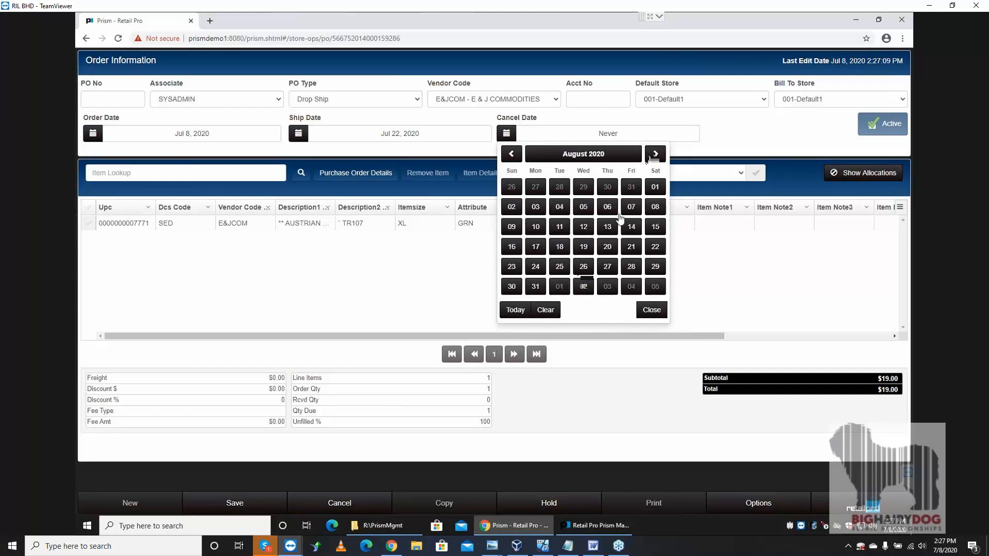
left_click(587, 267)
left_click(652, 310)
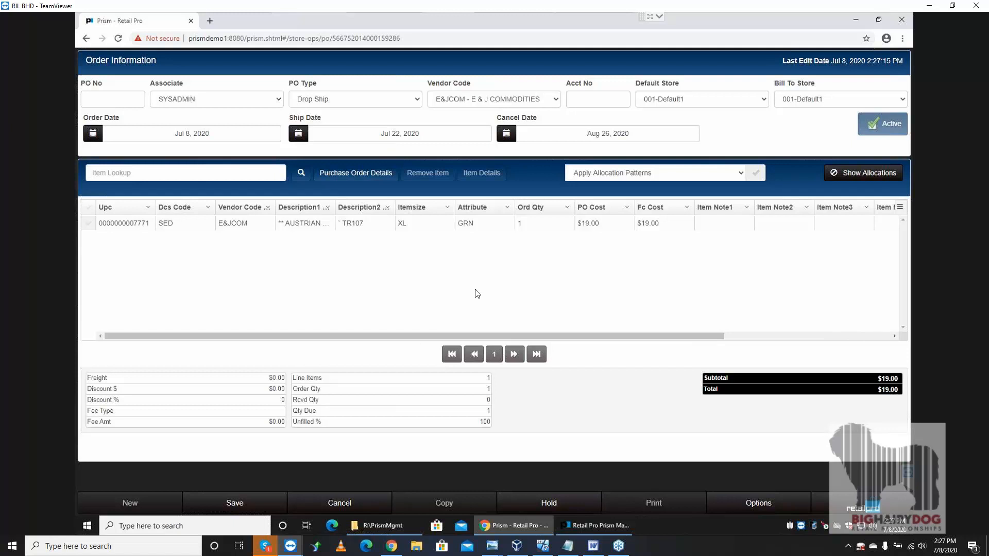
Open the item search for the order, remove the DCS and Desc 1 filters, and search active inventory by vendor code E&JCOM.
left_click(301, 172)
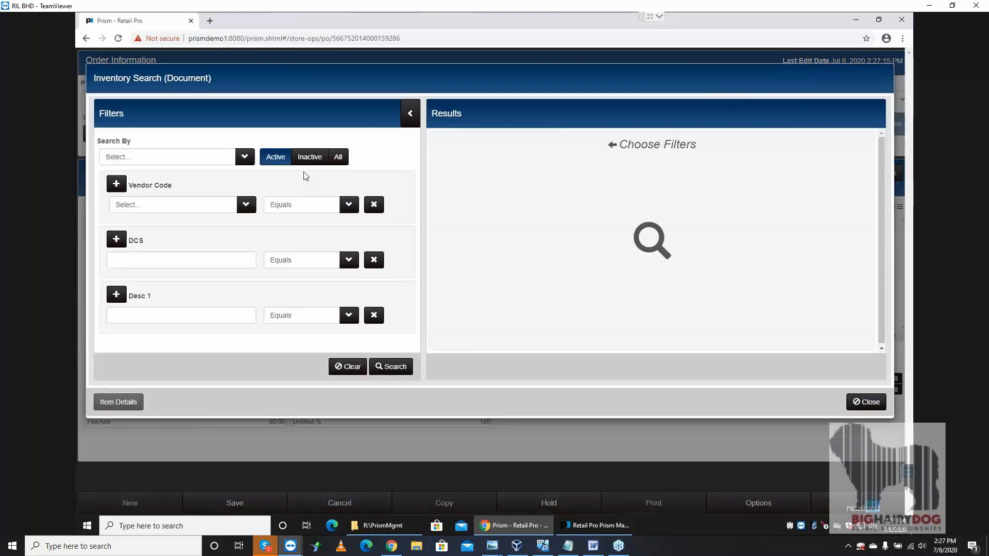
left_click(196, 206)
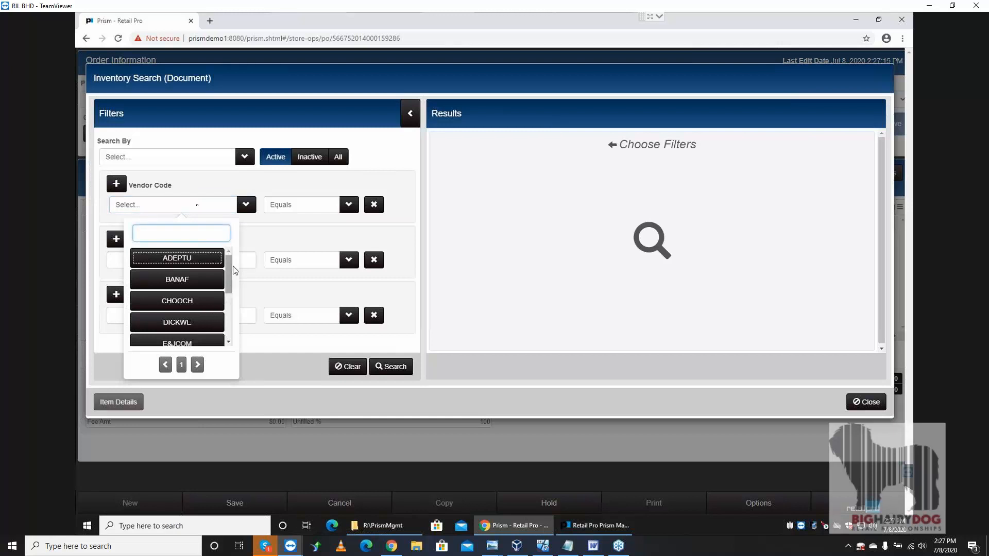
left_click(231, 307)
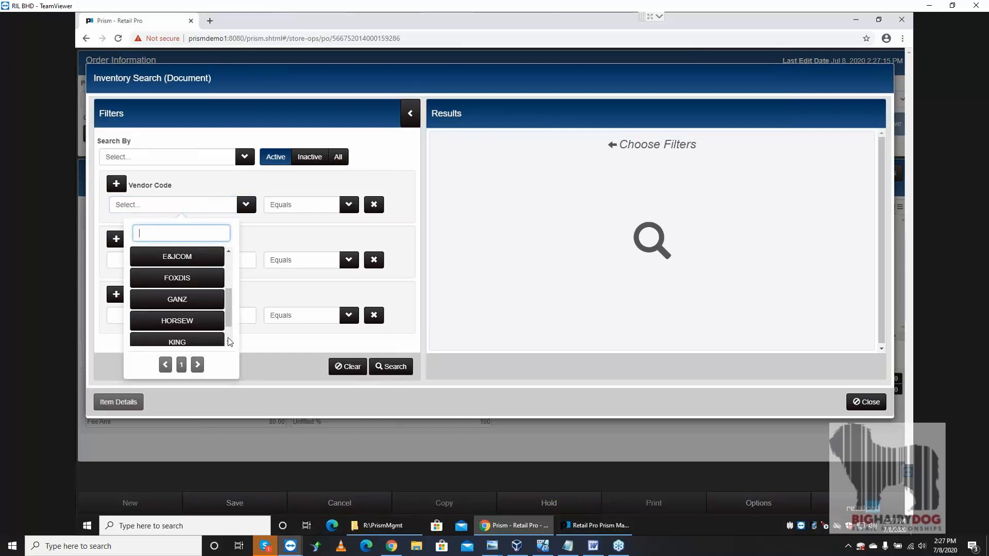
left_click(199, 257)
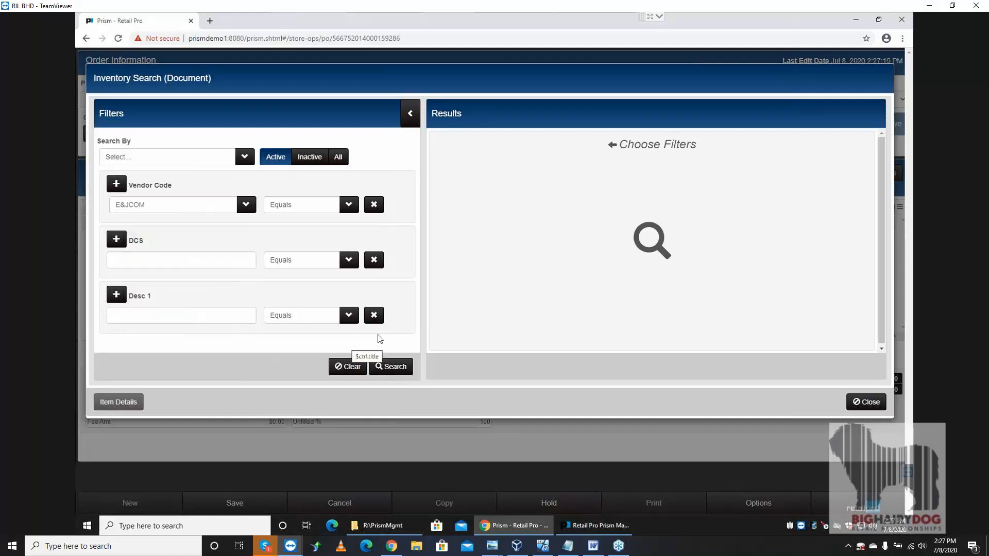
left_click(384, 366)
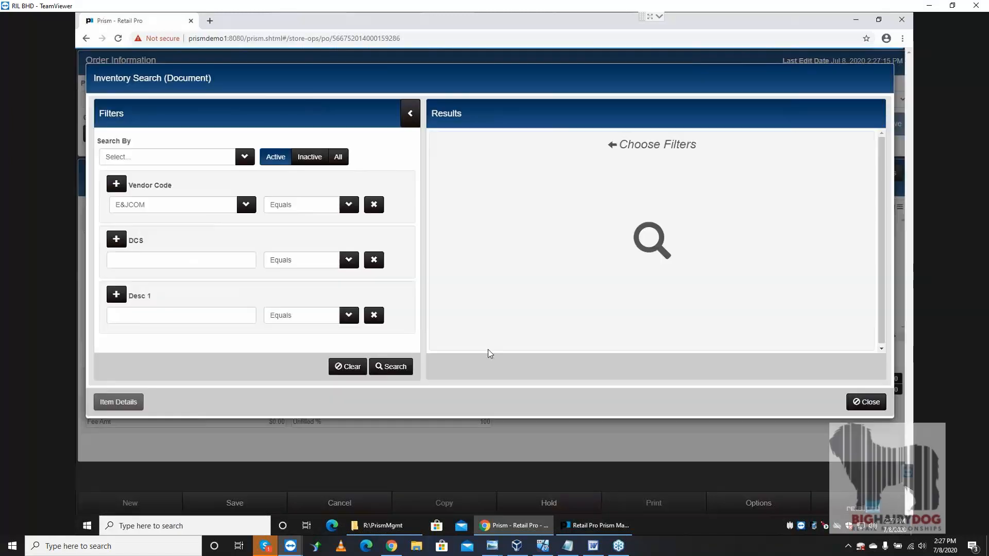
left_click(393, 368)
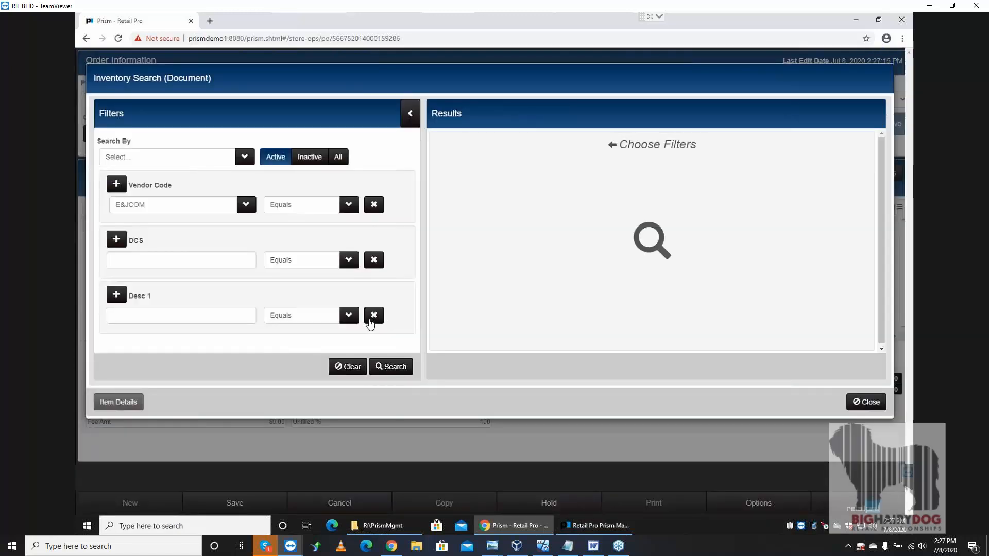
left_click(373, 317)
left_click(373, 261)
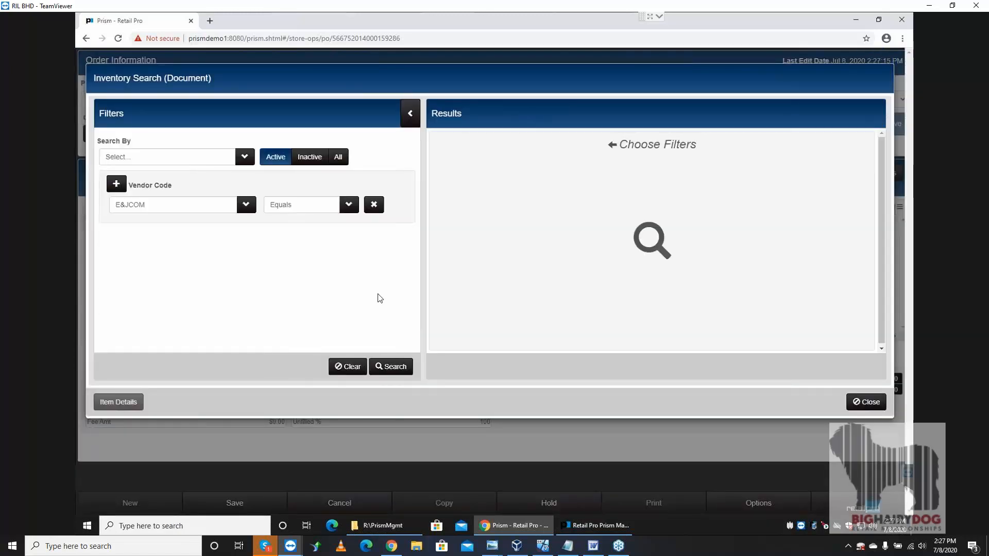
left_click(393, 366)
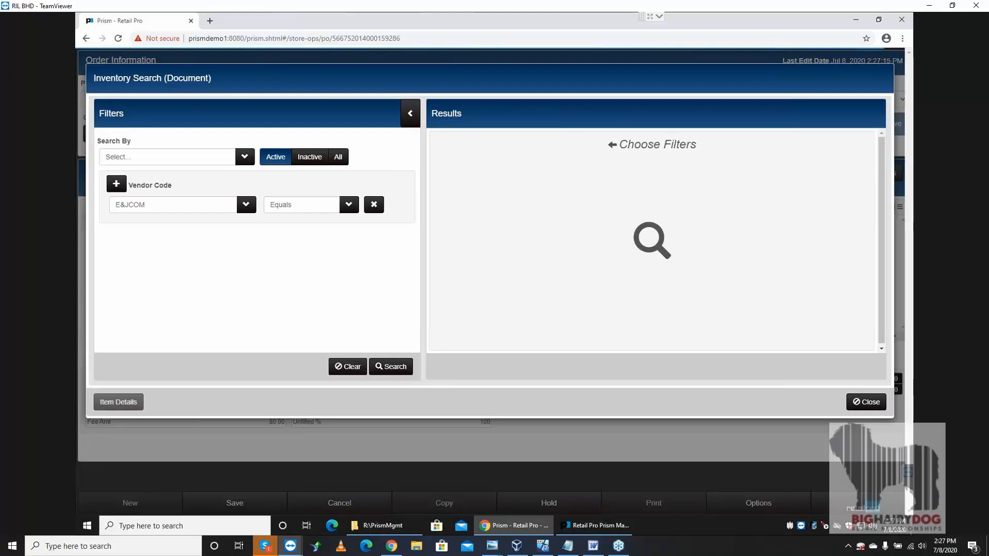
Remove the Vendor Code filter, search all active inventory, and check the vendor codes in the results.
left_click(374, 206)
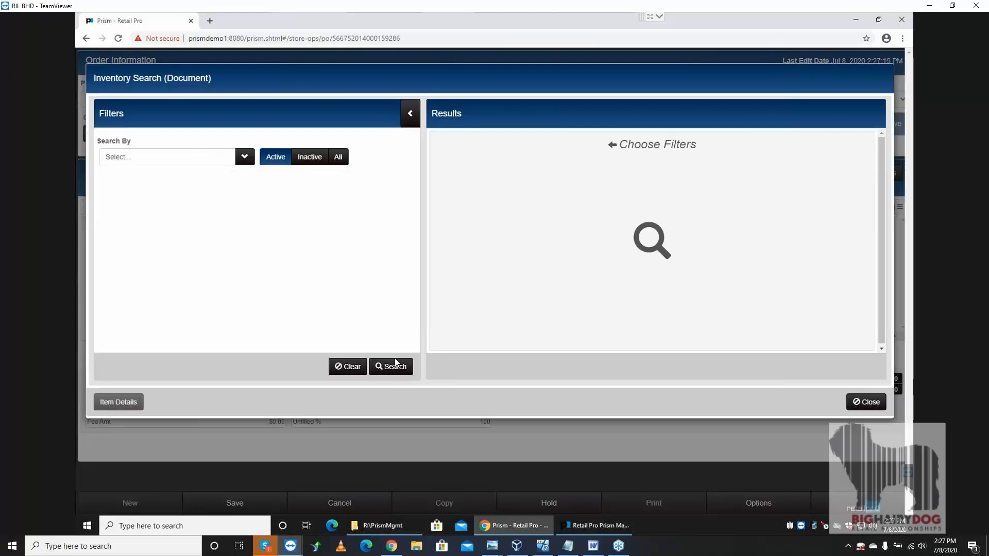
left_click(399, 373)
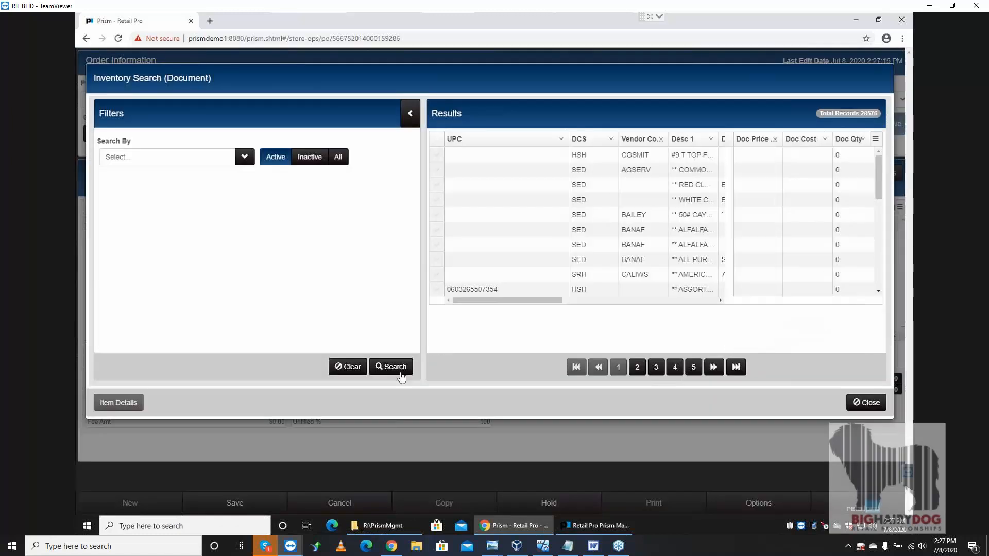
left_click(649, 145)
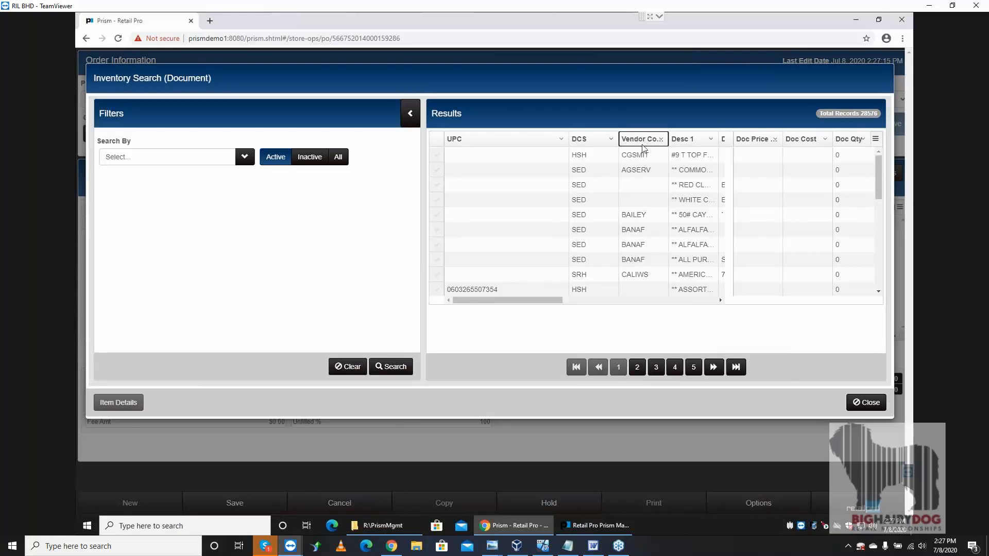
left_click(628, 218)
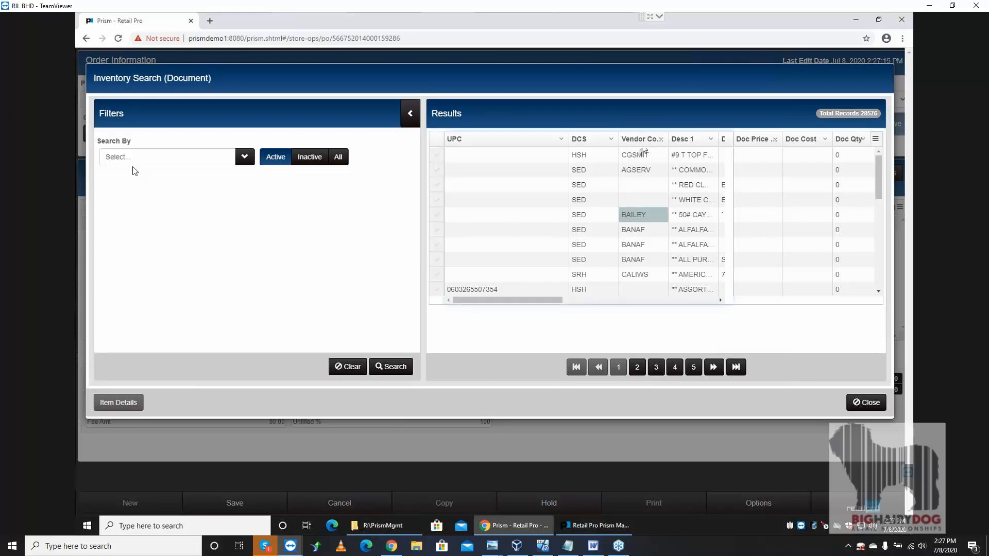
Add a Vendor Code filter equal to E&JCOM again and rerun the inventory search.
left_click(145, 160)
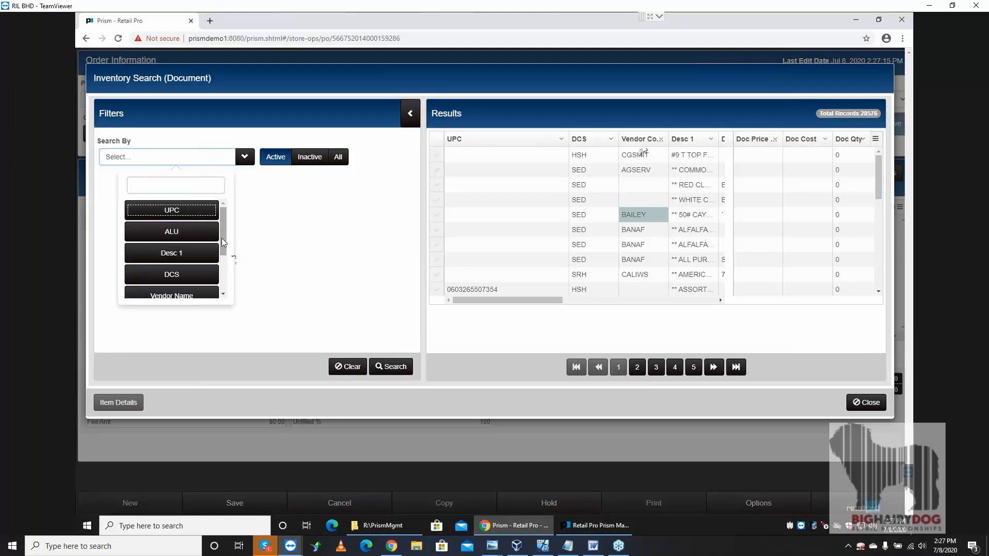
scroll(220, 246, "down", 2)
left_click(195, 290)
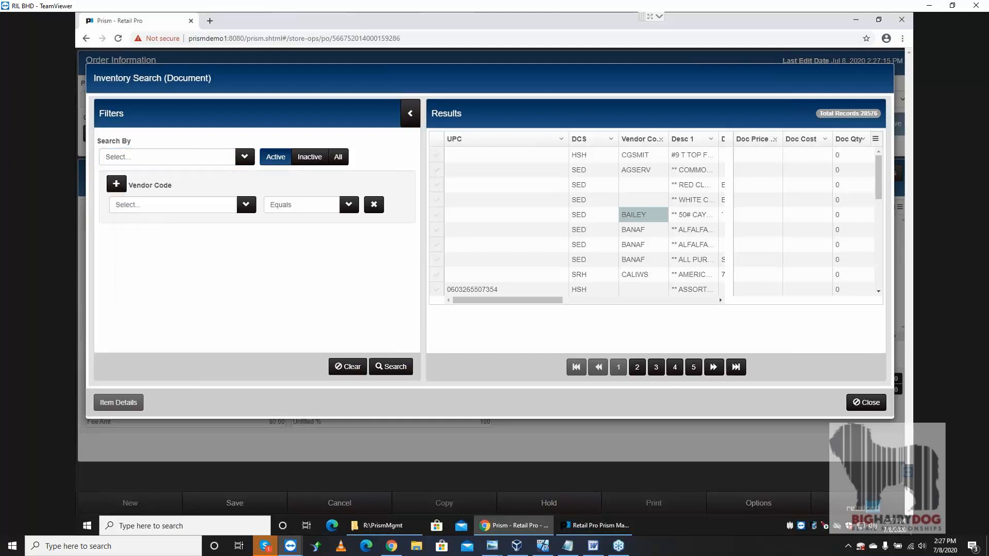
left_click(191, 206)
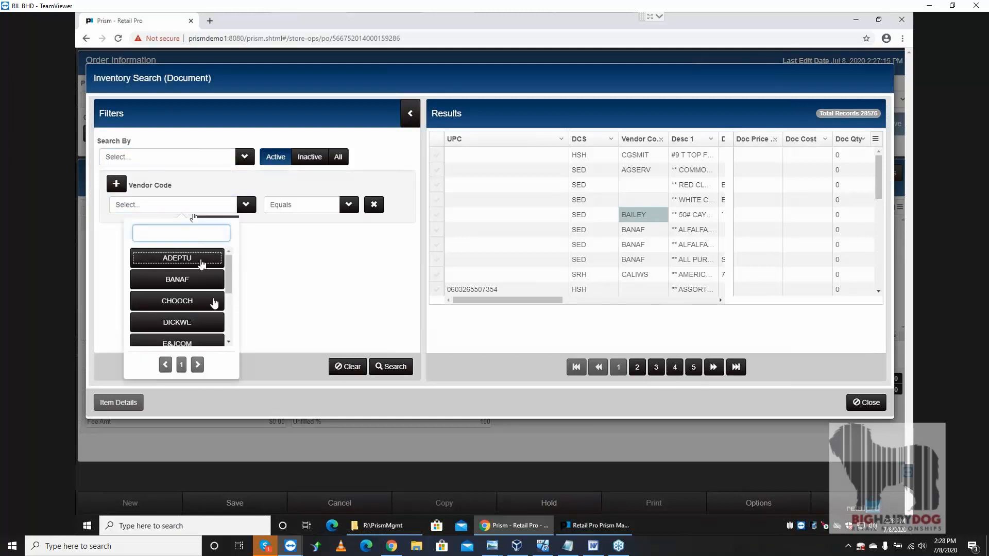
left_click(229, 343)
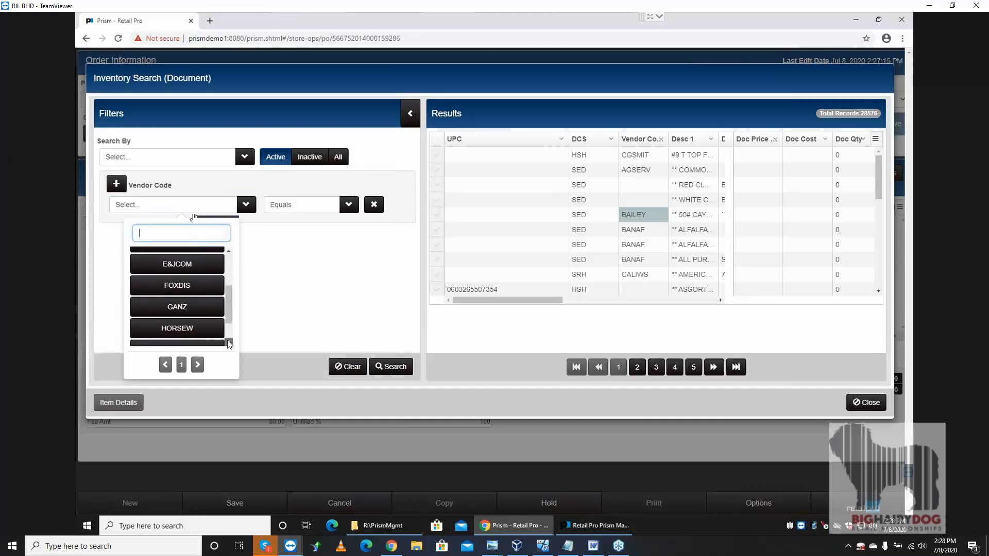
mouse_move(230, 302)
left_mouse_down()
mouse_move(238, 272)
mouse_move(241, 296)
left_mouse_up()
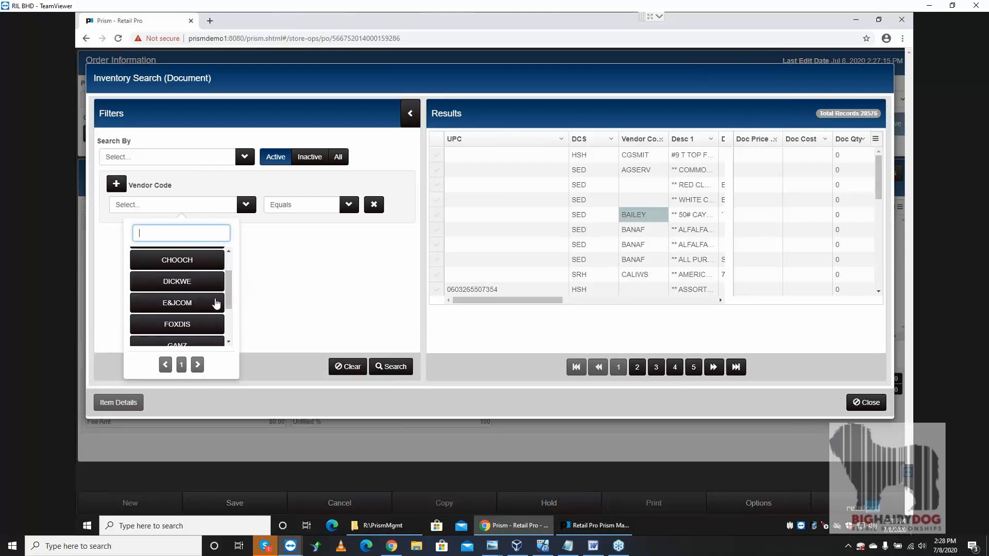
left_click(206, 308)
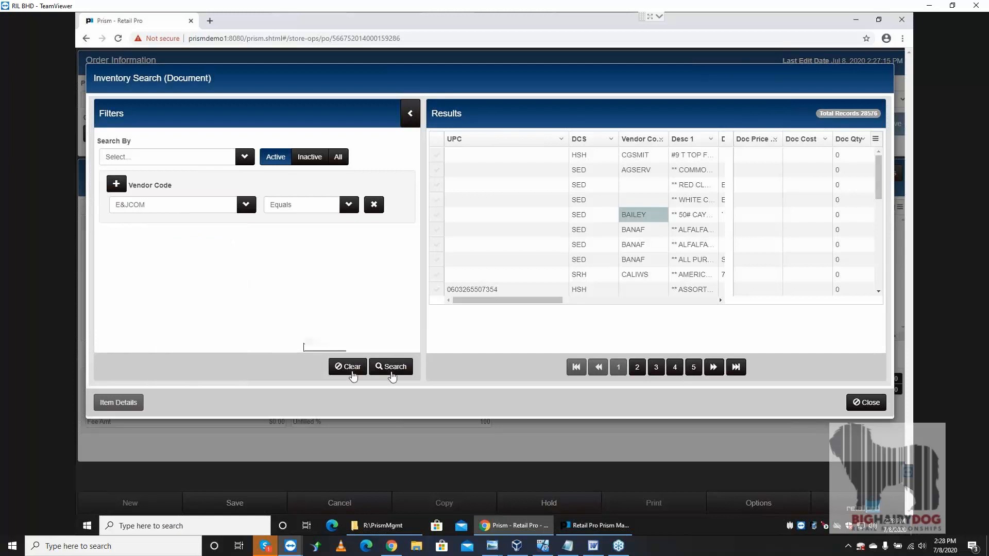
left_click(406, 367)
Set Doc Qty to 5 for eight listed items between the AGSERV and VETERI rows, skipping some, and return to the purchase order.
left_click(847, 174)
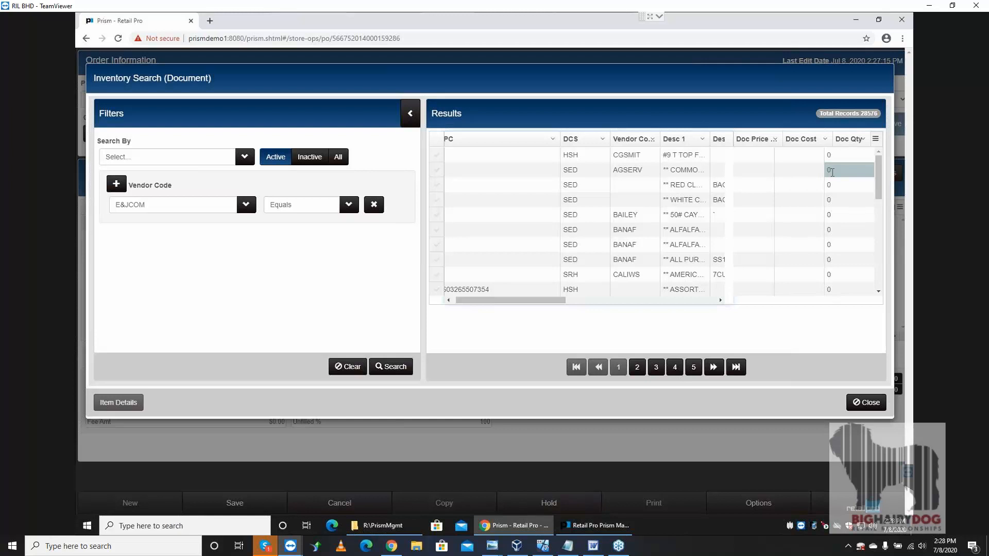
key("Down")
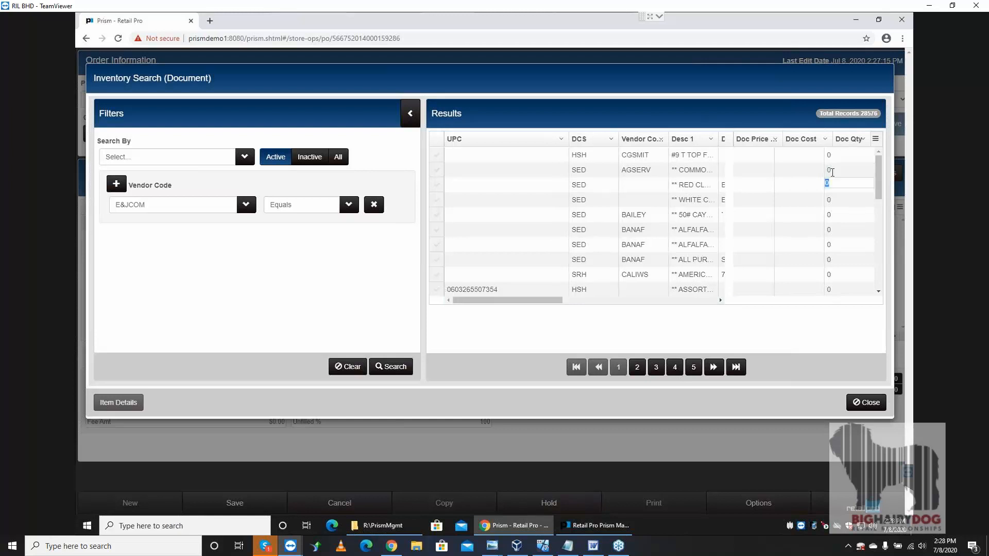
key("Down")
key("Down")
type("5")
key("Down")
type("5")
key("Down")
key("Down")
key("Down")
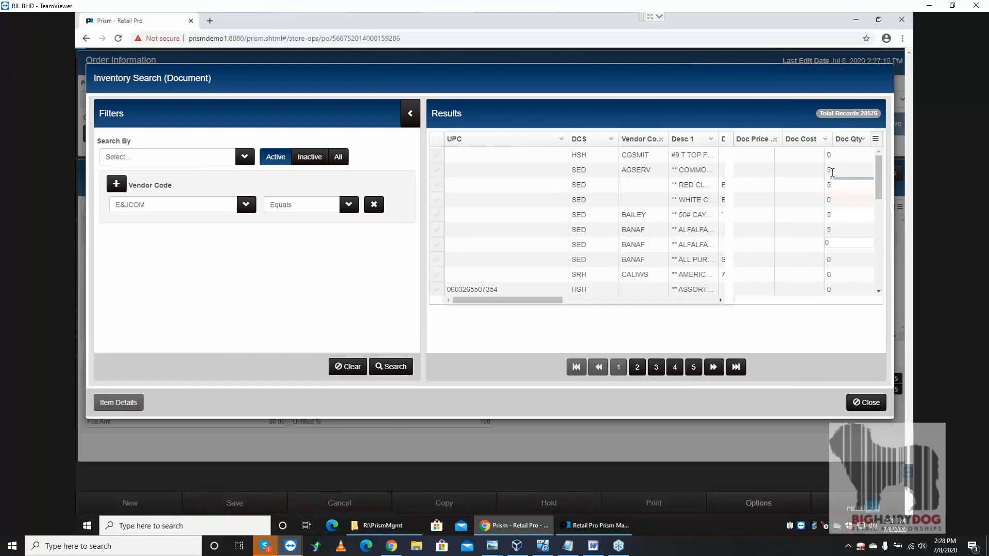
type("5")
key("Down")
type("5")
key("Down")
type("5")
key("Down")
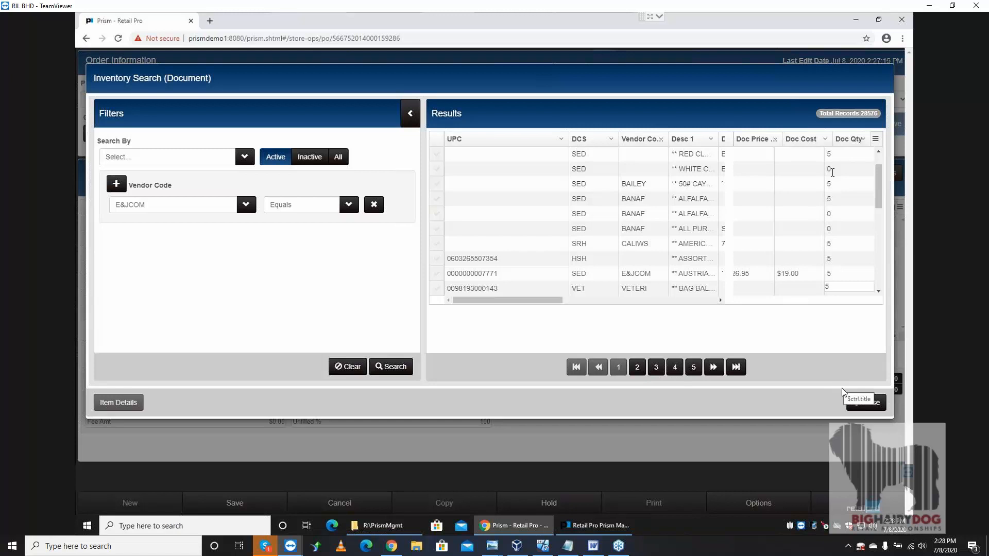
left_click(865, 403)
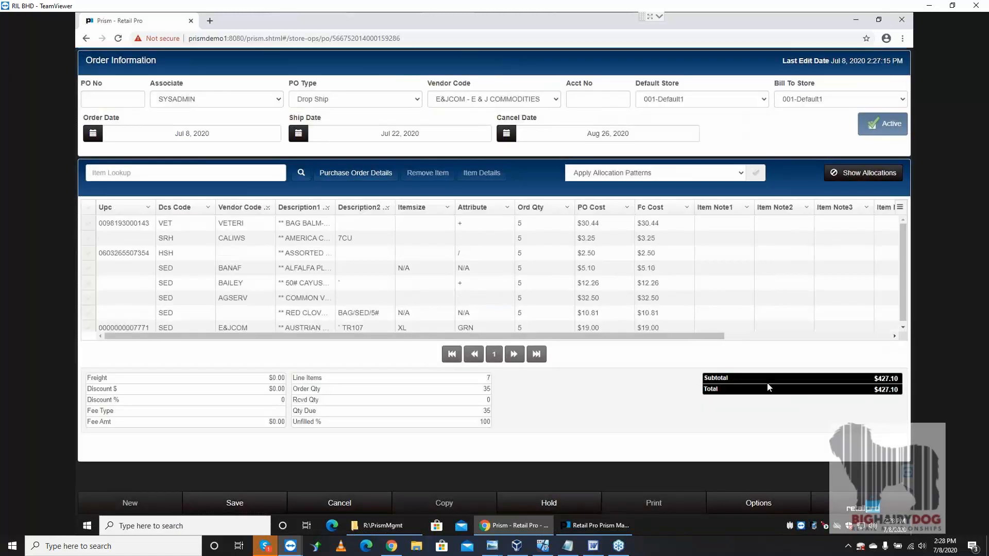
Save the purchase order and go to Store Operations.
left_click(260, 503)
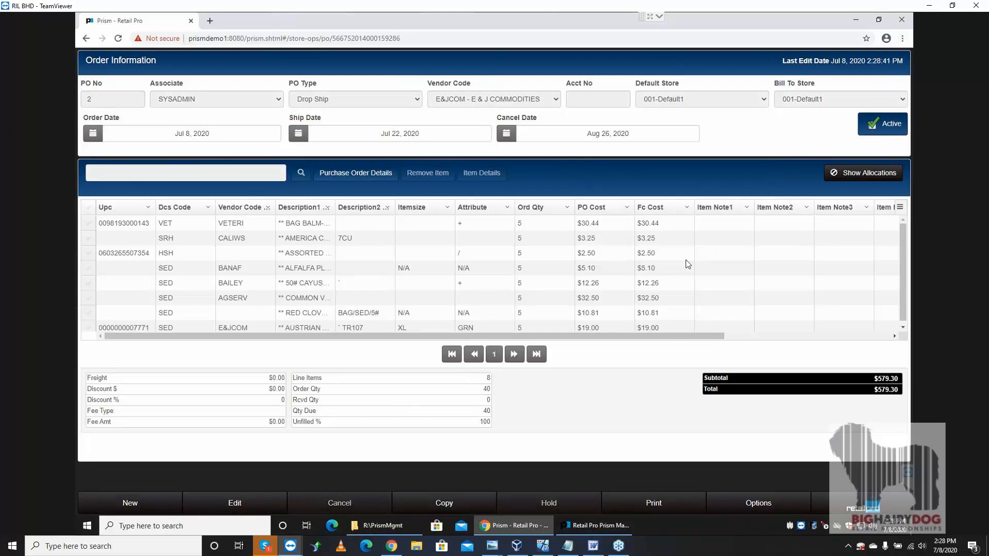
left_click(878, 507)
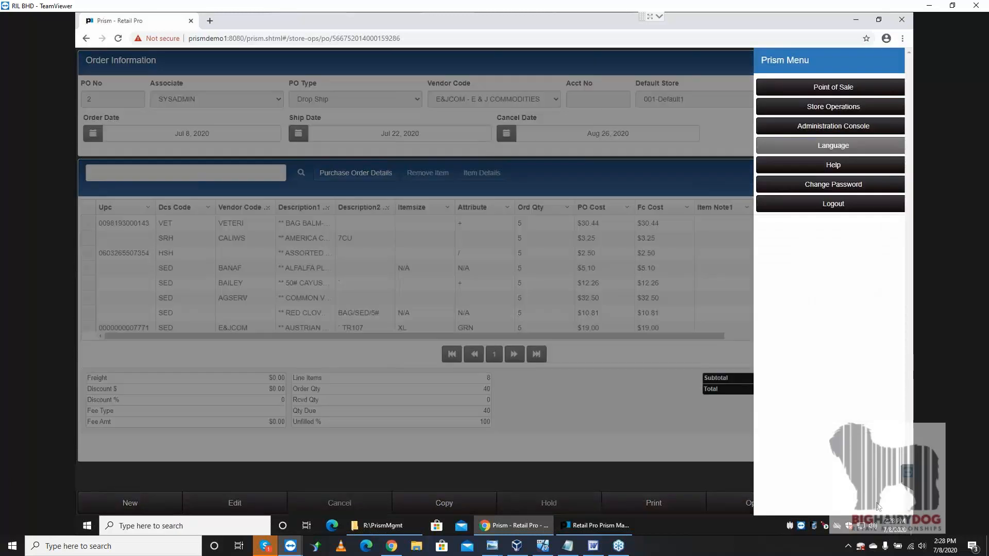
left_click(818, 109)
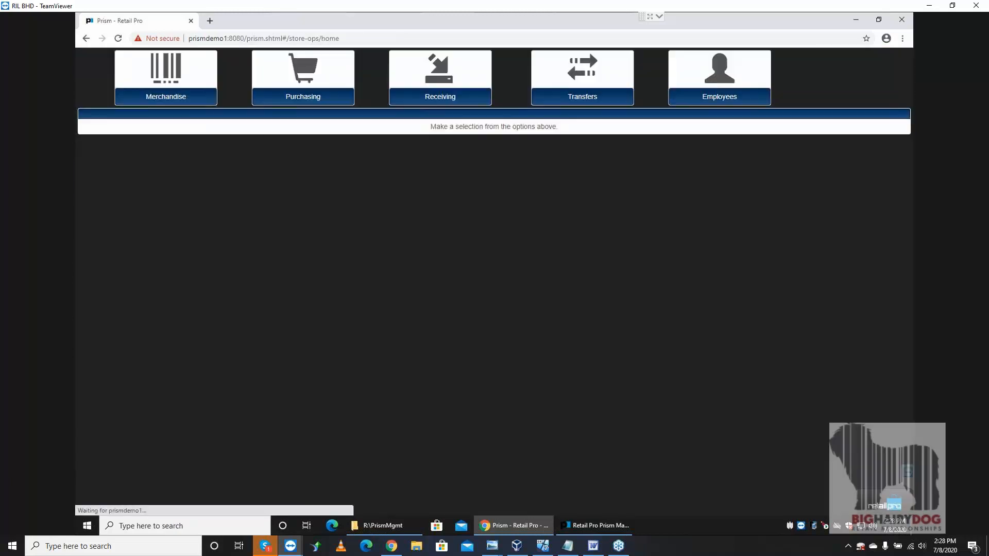
Review the Purchase Orders, Receiving and PO Maintenance topics in the Word training outline and return to Prism.
left_click(593, 547)
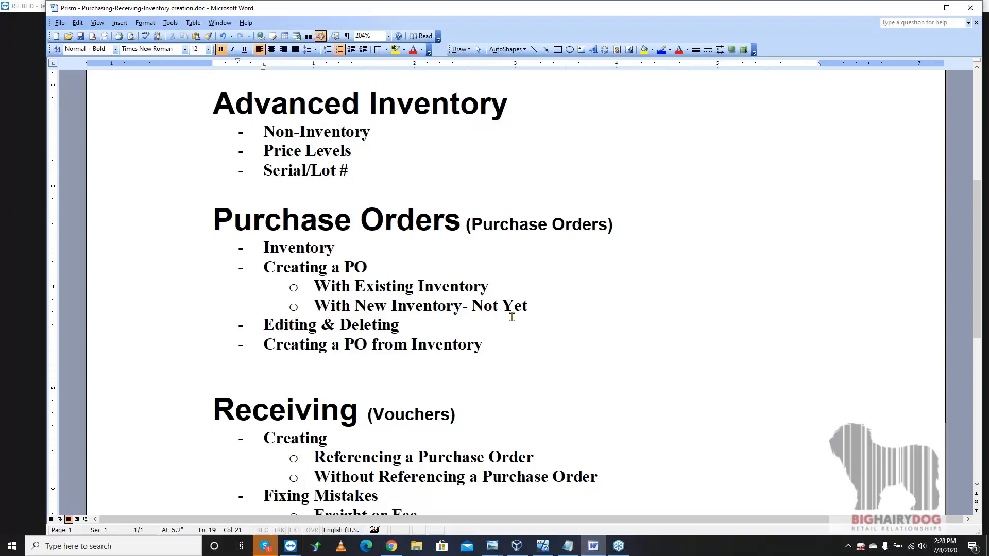
scroll(418, 422, "down", 2)
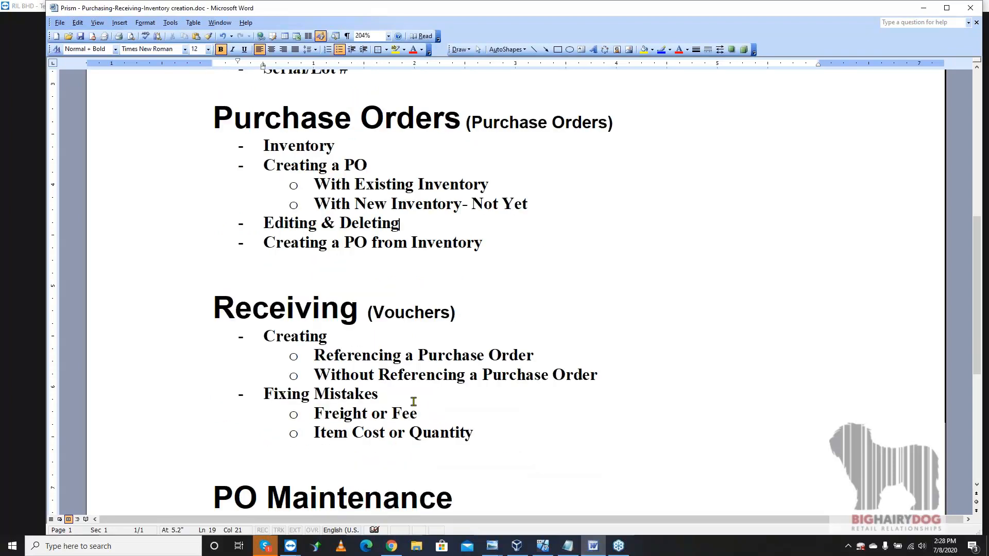
scroll(414, 401, "down", 3)
scroll(415, 397, "up", 1)
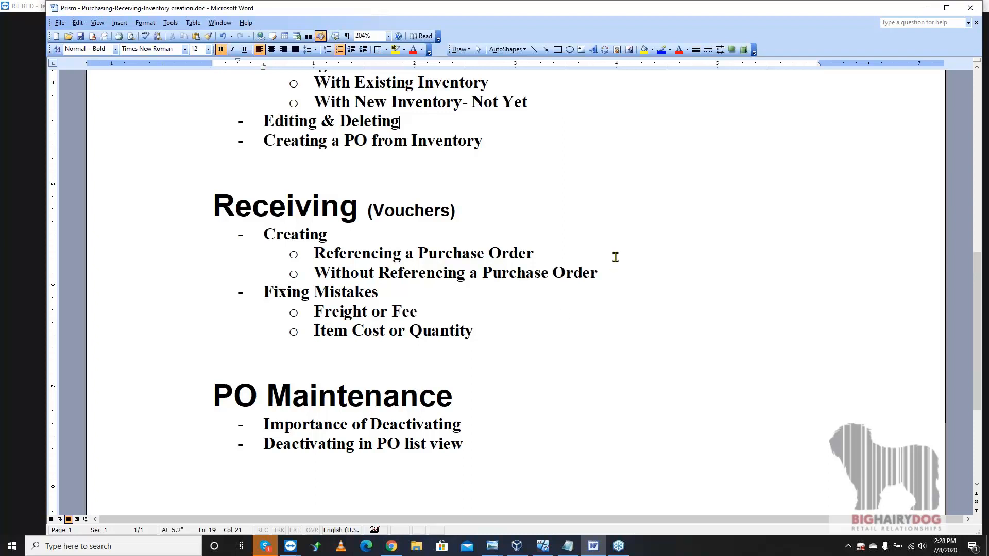
left_click(924, 10)
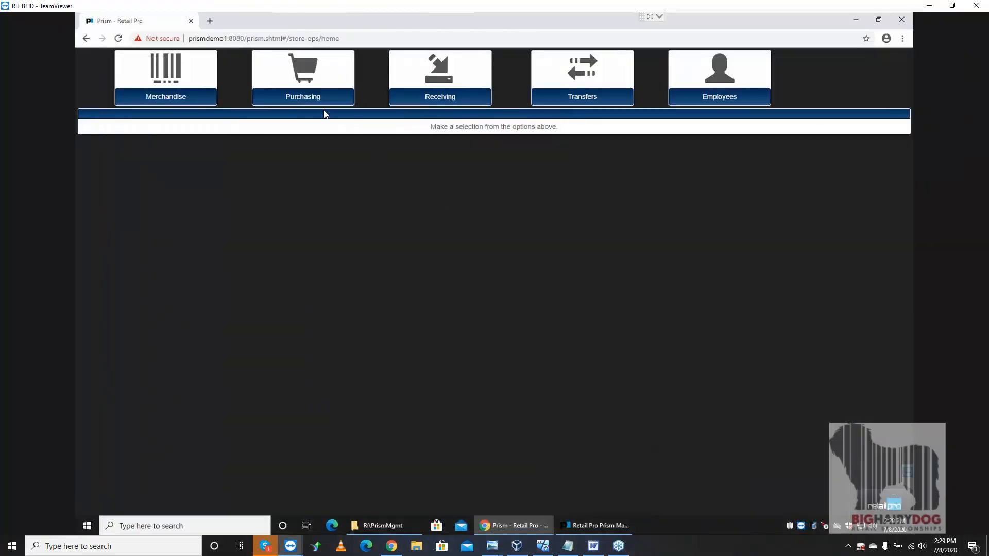
Create a new receiving voucher and select purchase order 2 as its reference through the PO lookup.
left_click(417, 93)
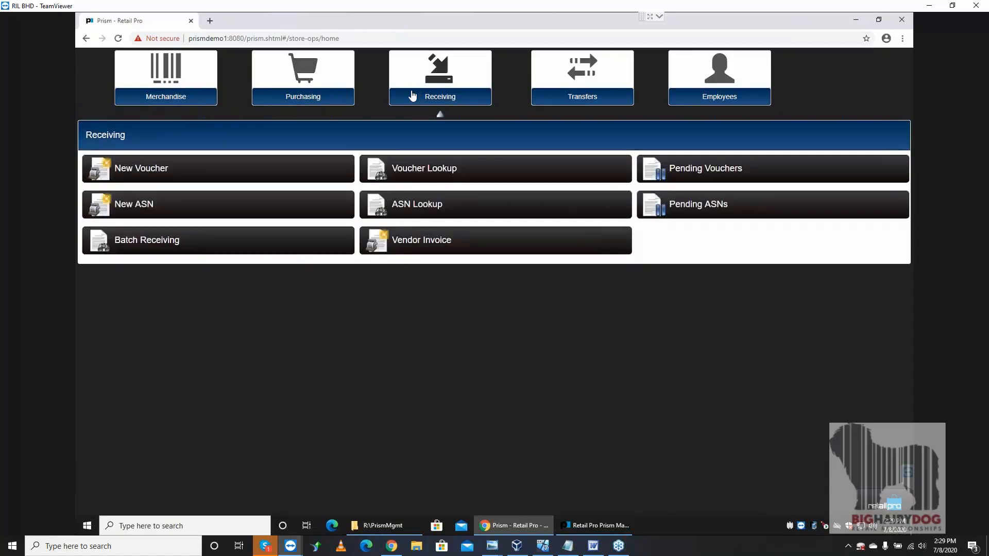
left_click(160, 170)
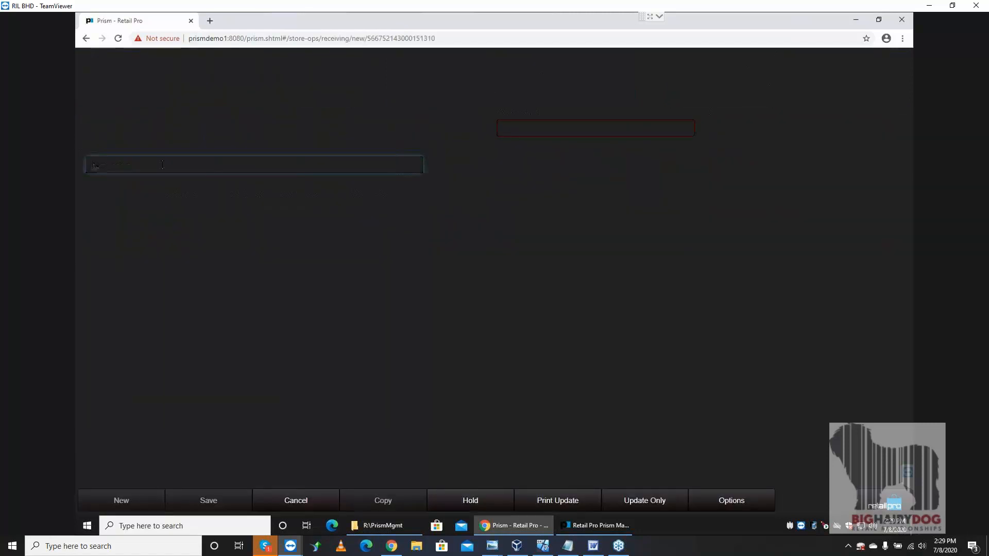
left_click(272, 126)
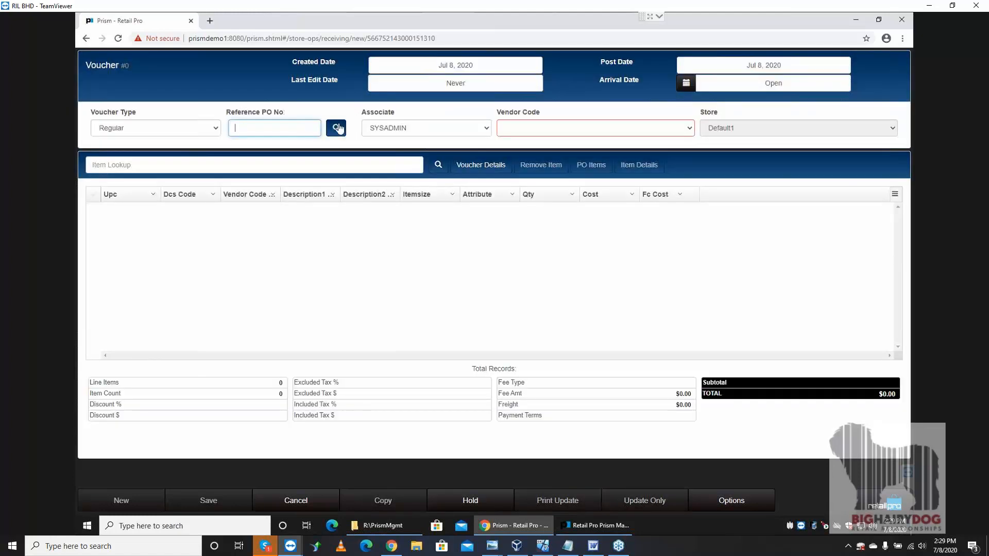
left_click(336, 128)
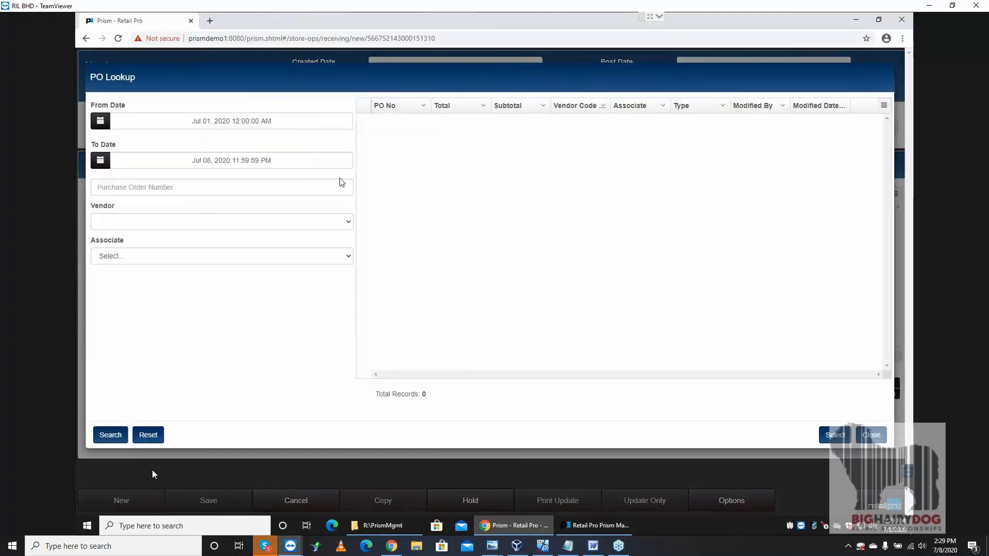
left_click(120, 441)
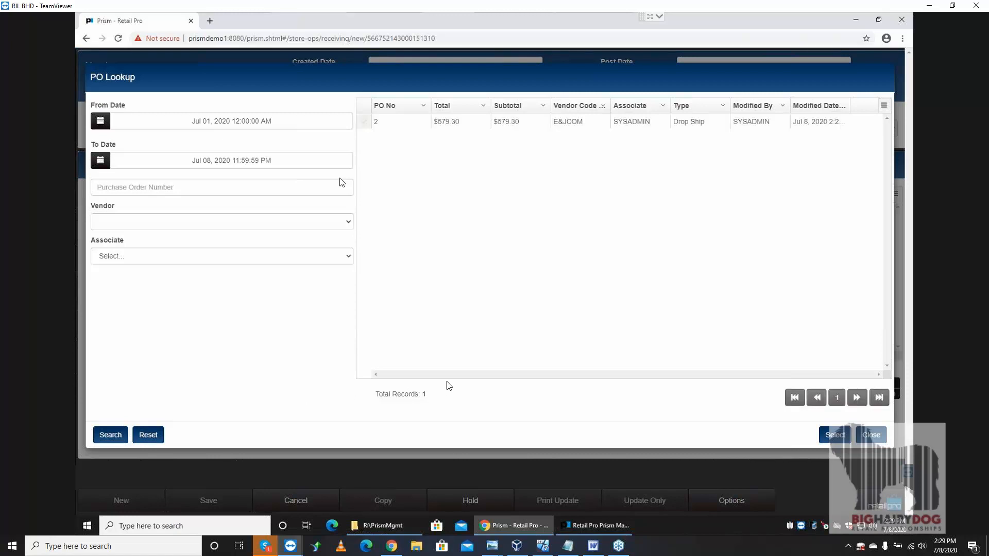
left_click(364, 123)
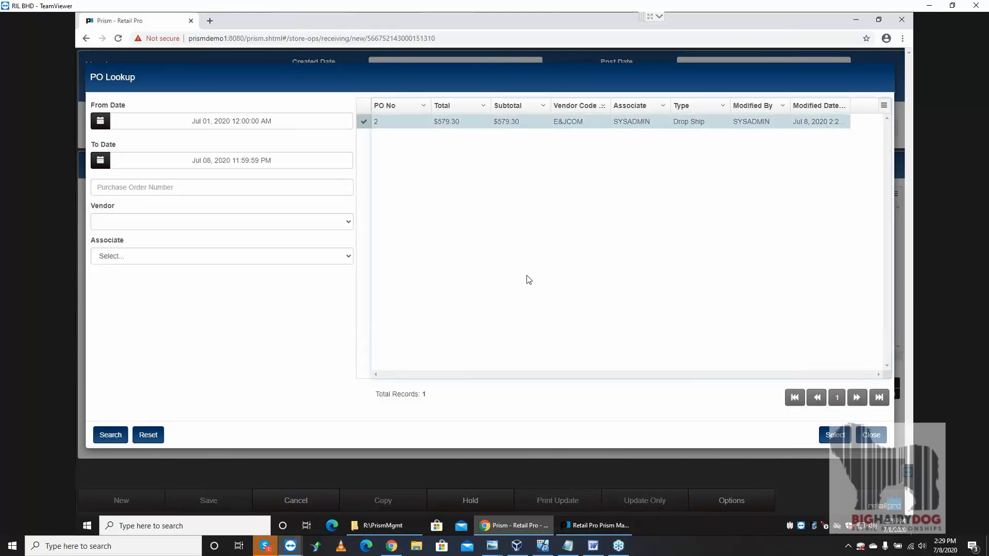
left_click(831, 436)
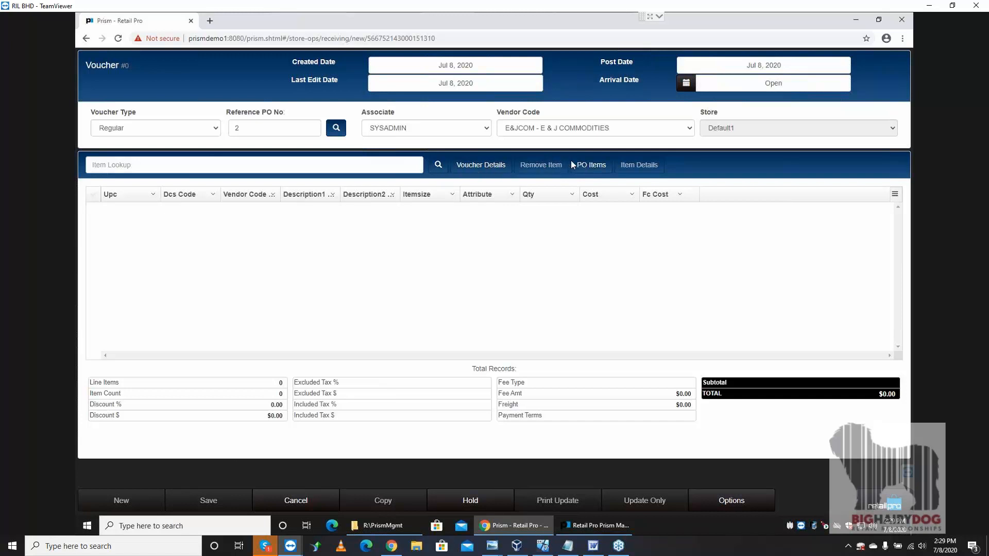
Add all due items of the referenced purchase order to the voucher and update it without printing.
left_click(584, 166)
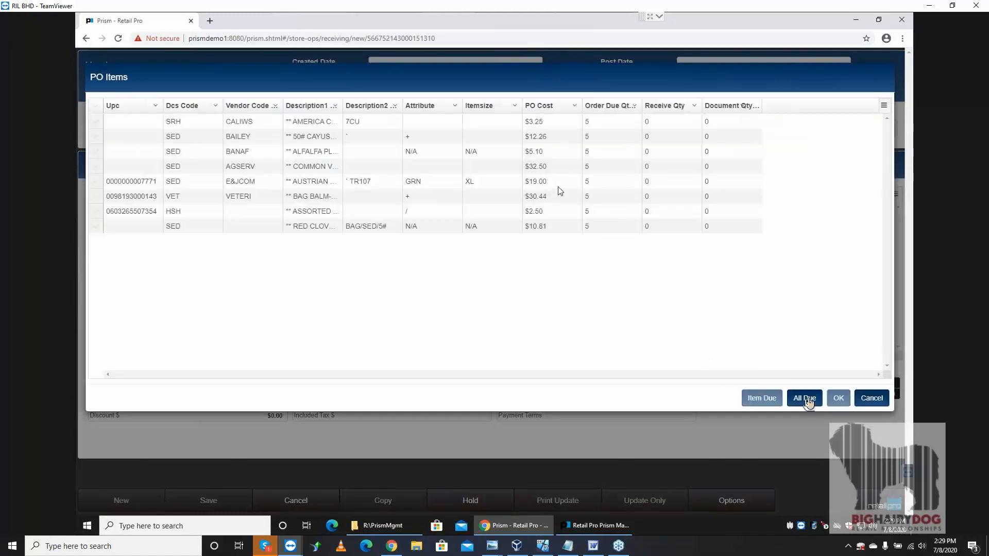
left_click(807, 401)
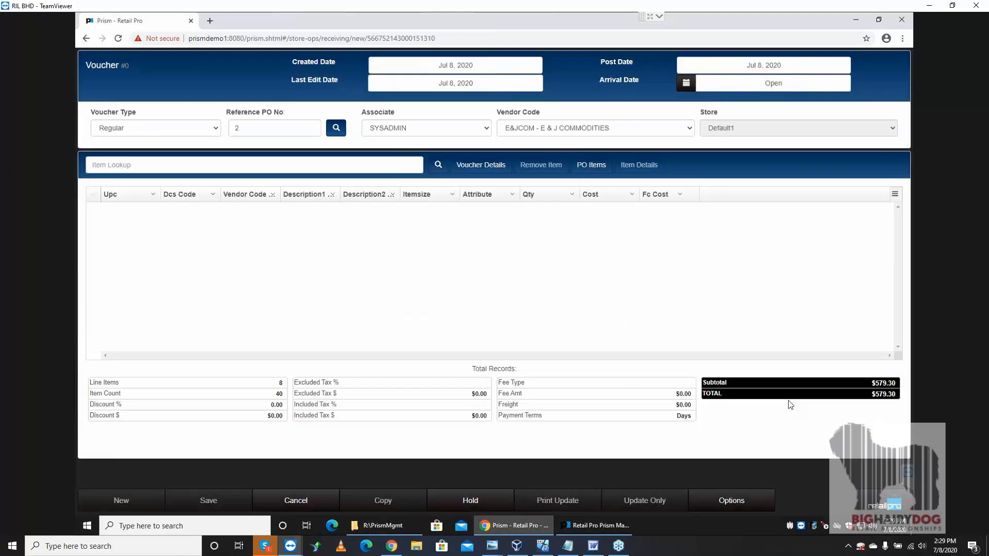
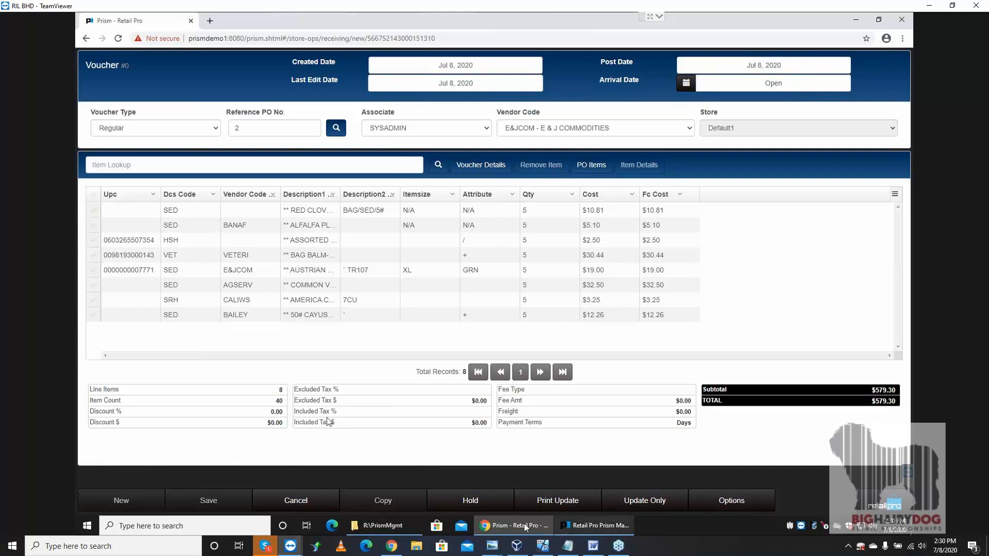
mouse_move(567, 532)
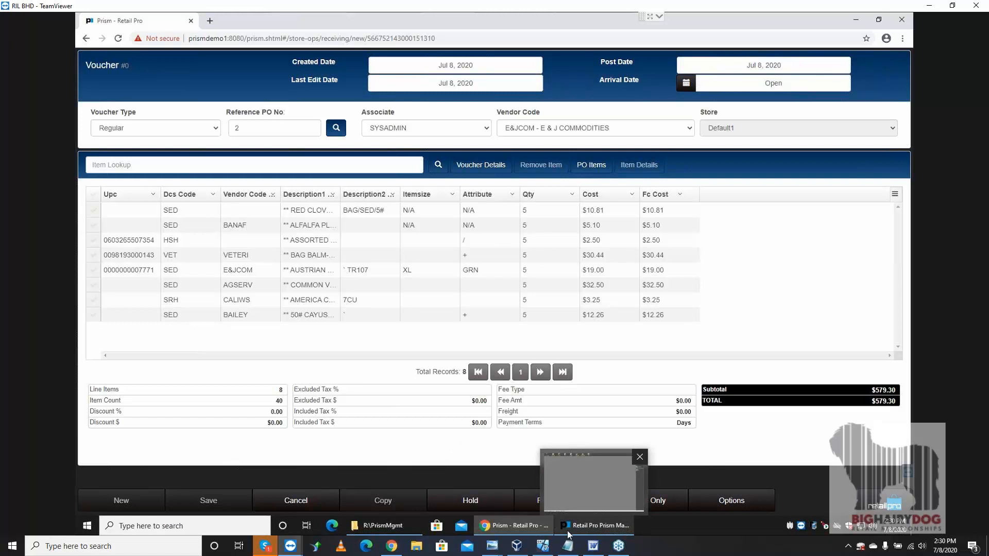
left_click(593, 546)
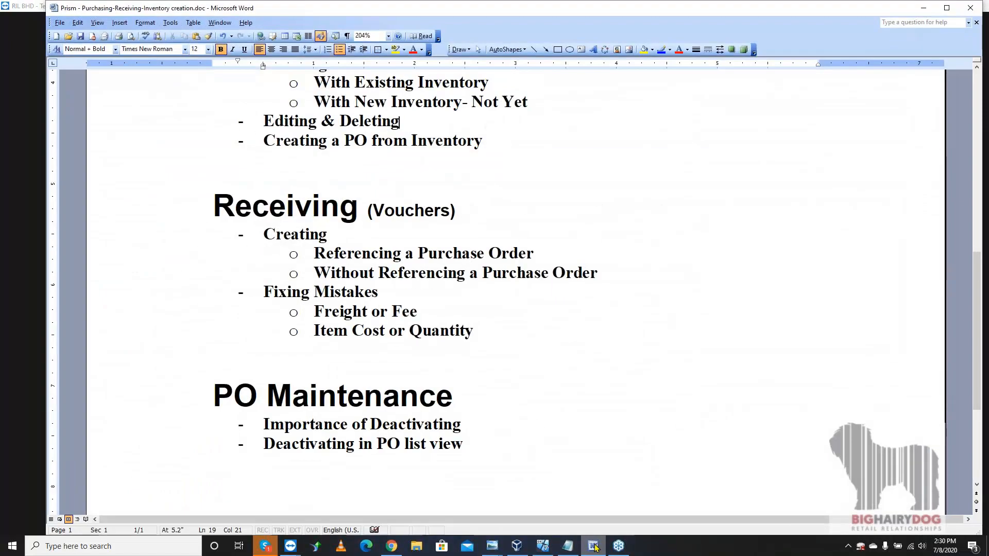
left_click(595, 546)
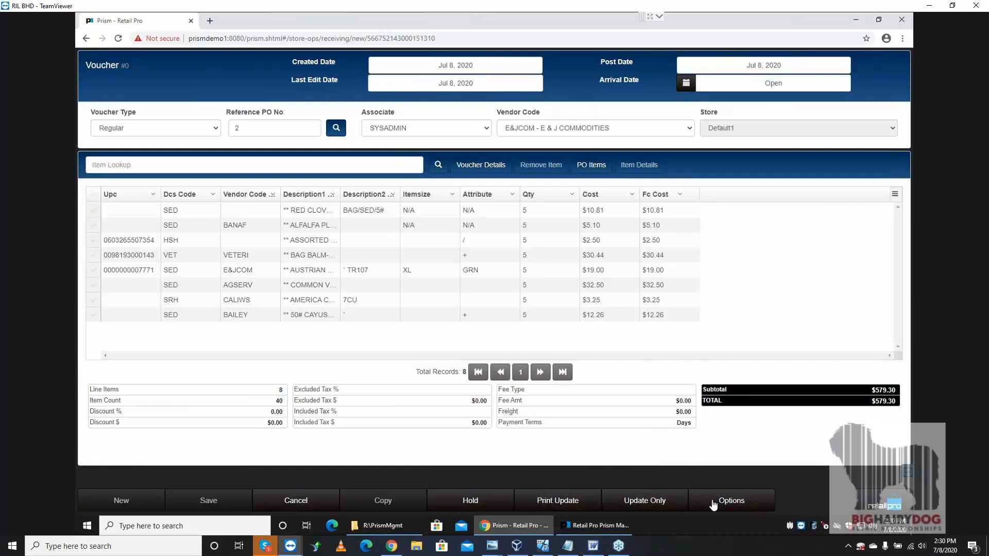
left_click(647, 502)
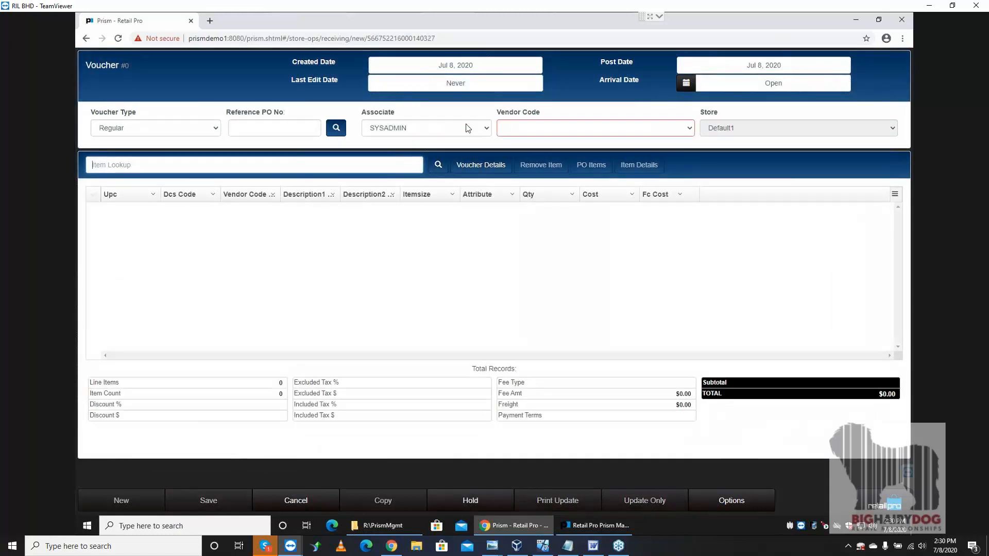
Set the new voucher's vendor to BANAF - BAR NAILS and search active inventory for vendor code BANAF.
left_click(569, 125)
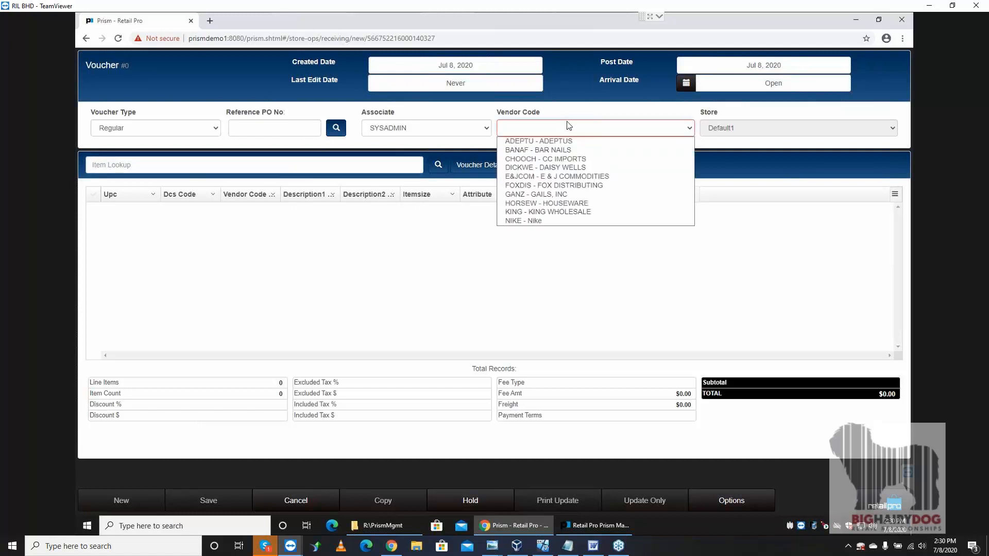
left_click(554, 151)
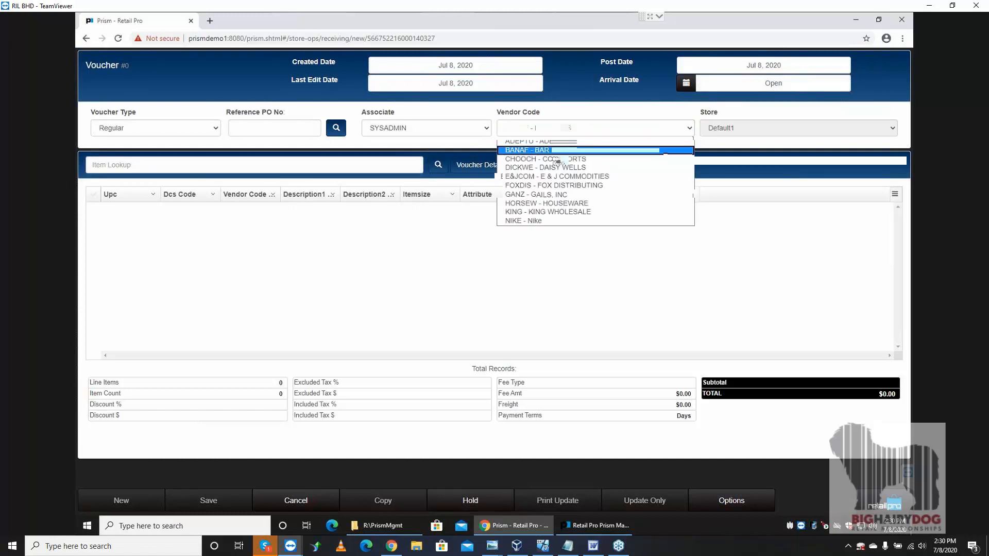
left_click(440, 169)
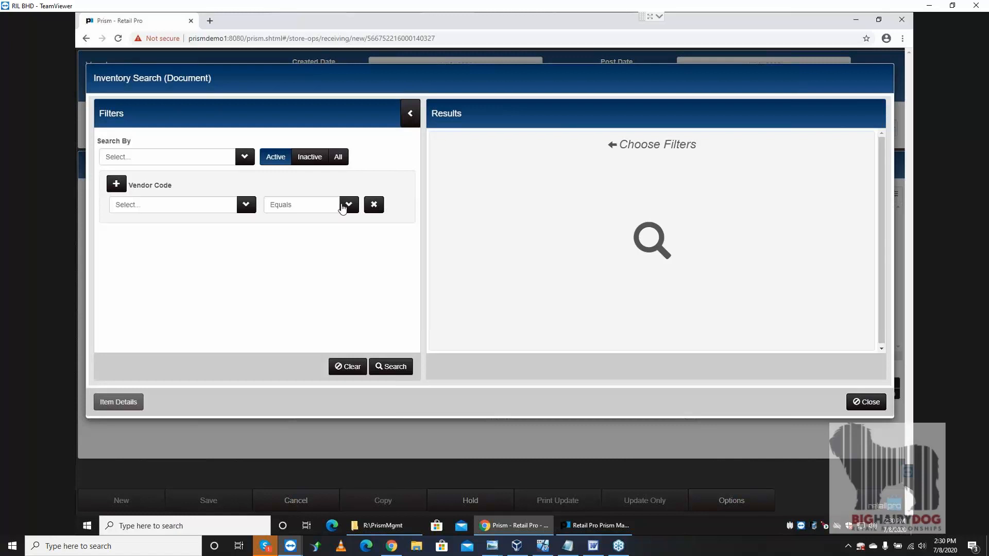
left_click(245, 207)
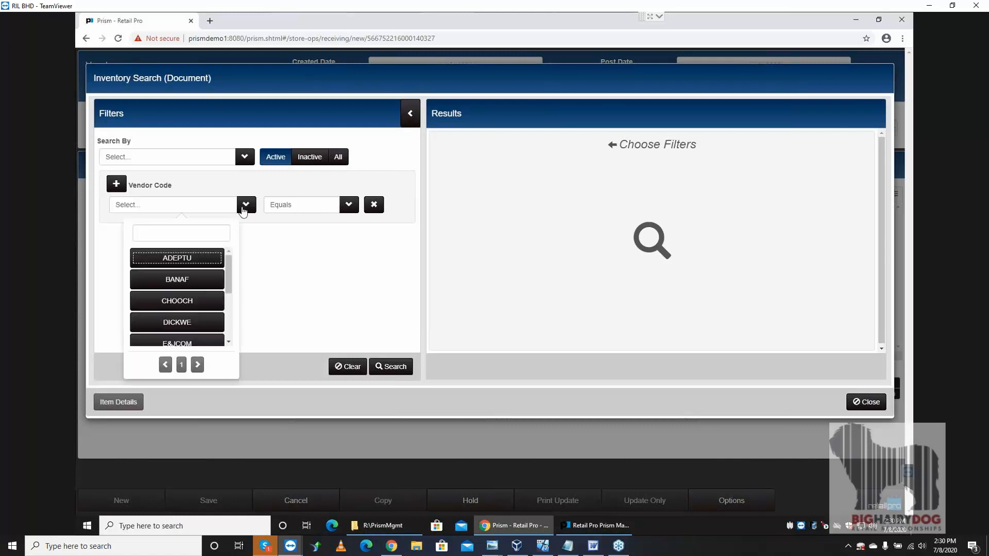
left_click(229, 337)
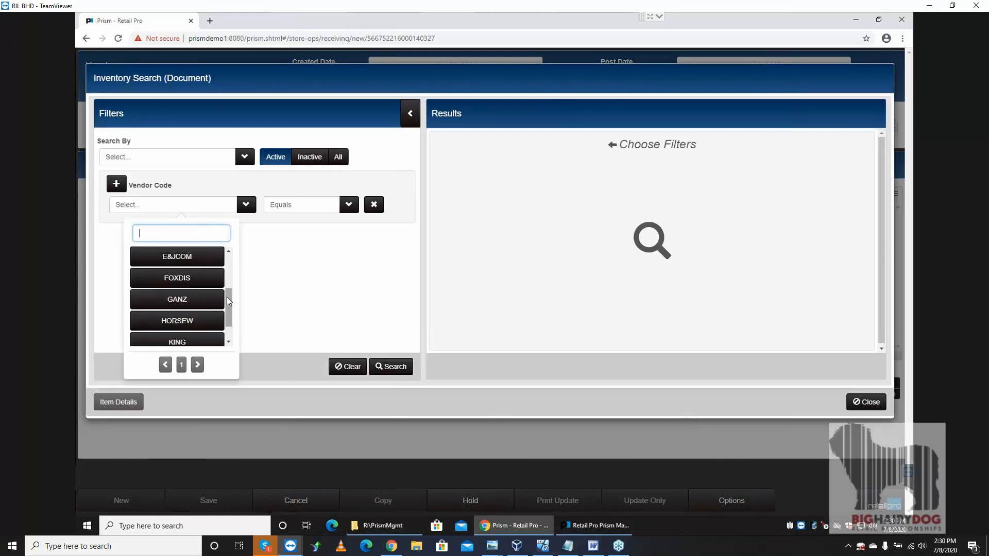
left_click(229, 270)
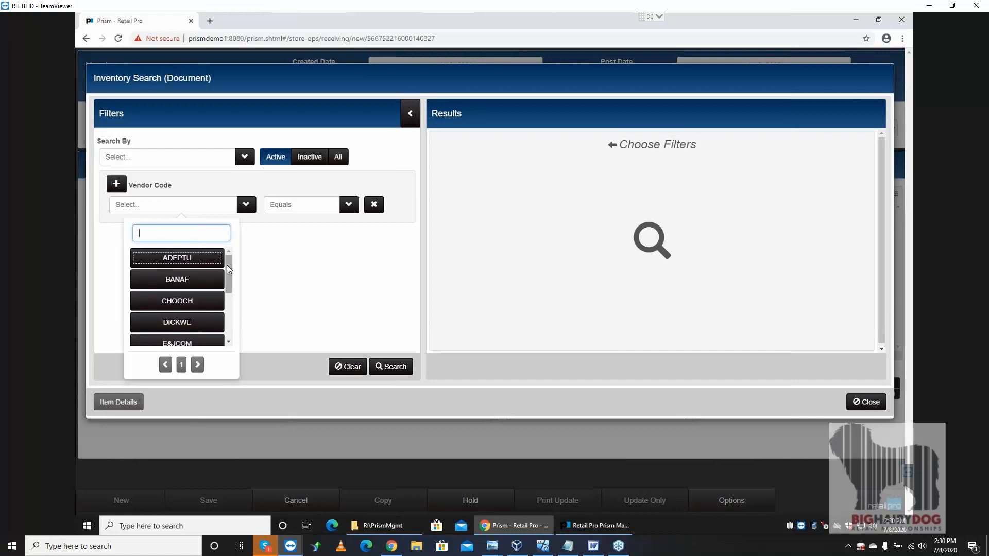
left_click(199, 280)
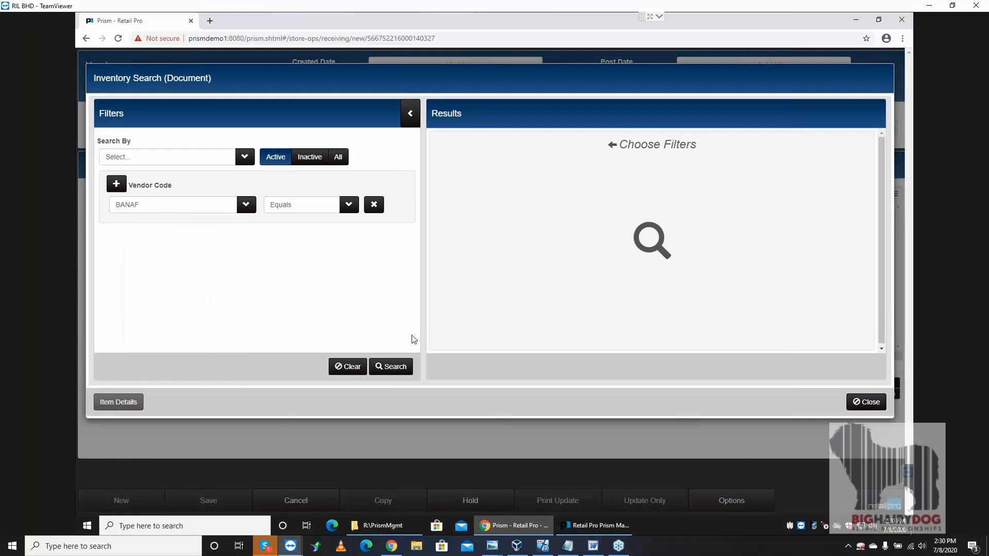
left_click(379, 371)
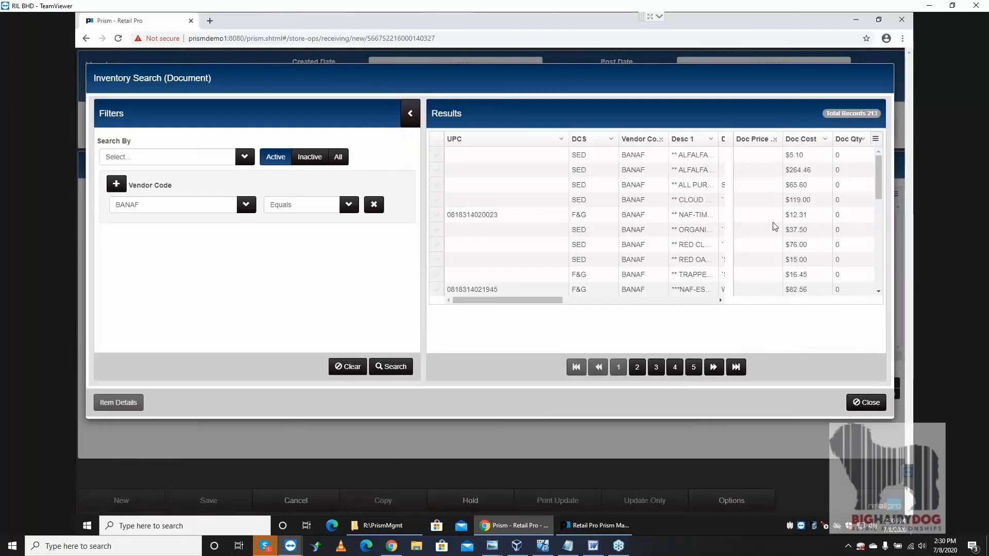
Enter document quantities 2, 3, 4, 5, 6, 7, 5, 4, 3 and 2 for the first ten BANAF items and close the inventory search.
left_click(845, 170)
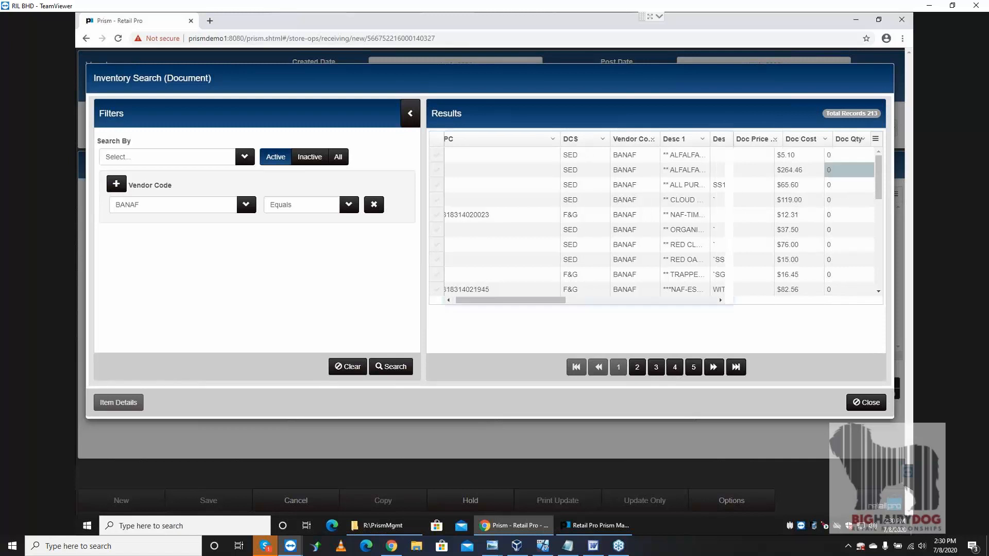
left_click(845, 155)
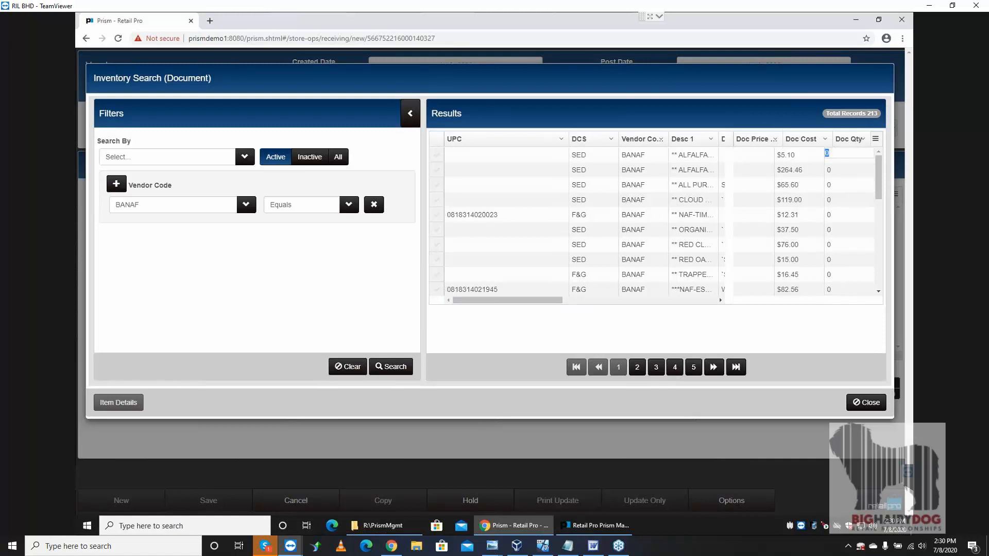
type("2")
key("Return")
type("3")
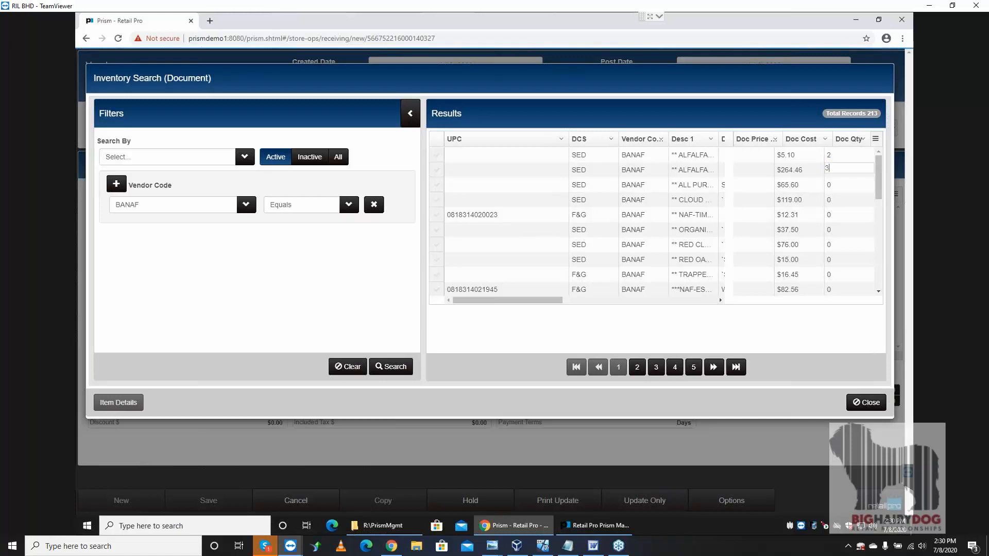
key("Return")
type("4")
key("Return")
type("5")
key("Return")
type("6")
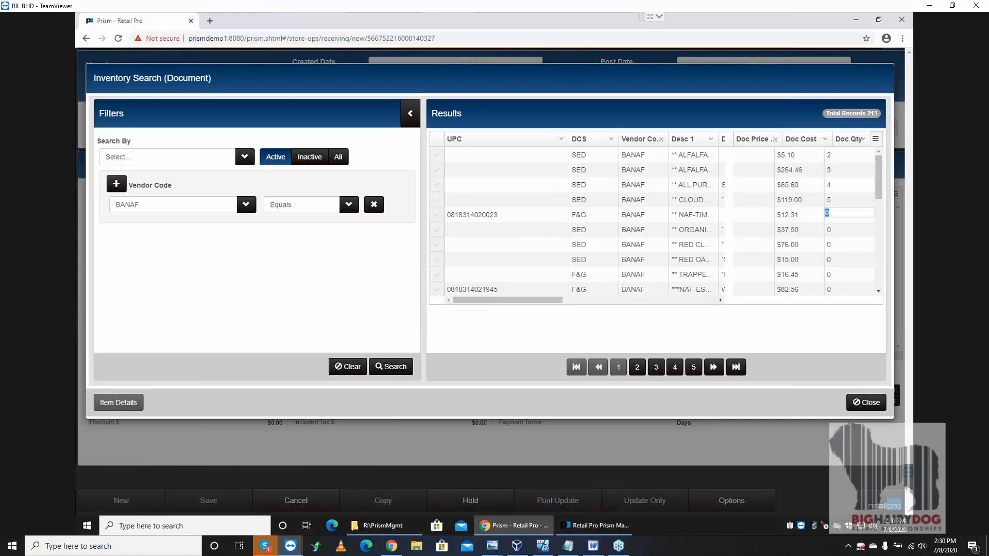
key("Return")
type("7")
key("Return")
type("5")
key("Return")
type("4")
key("Return")
type("3")
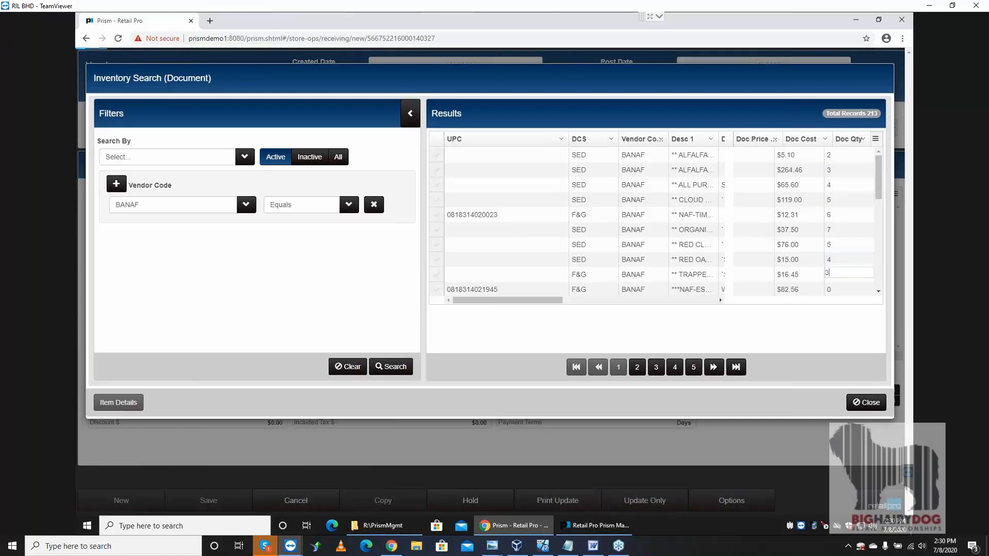
key("Return")
type("2")
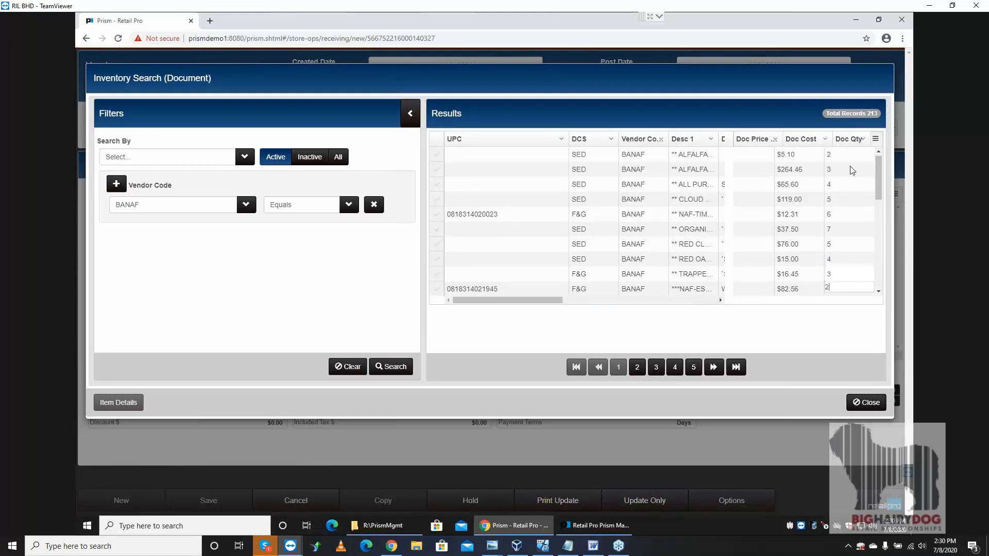
left_click(863, 404)
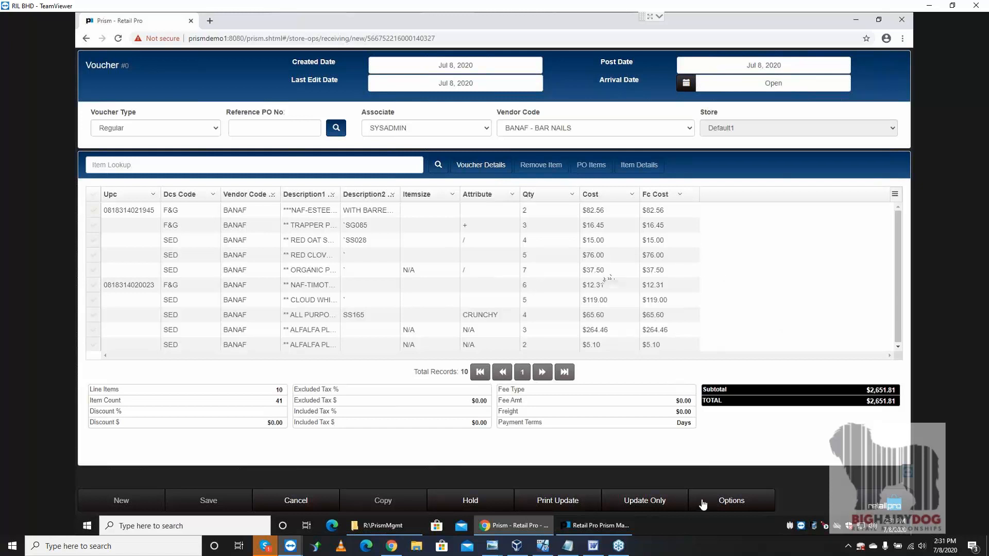
Update the voucher with printing, choosing the VourcherLogo print design and the Microsoft Print to PDF (40 Col Printer) printer.
left_click(556, 500)
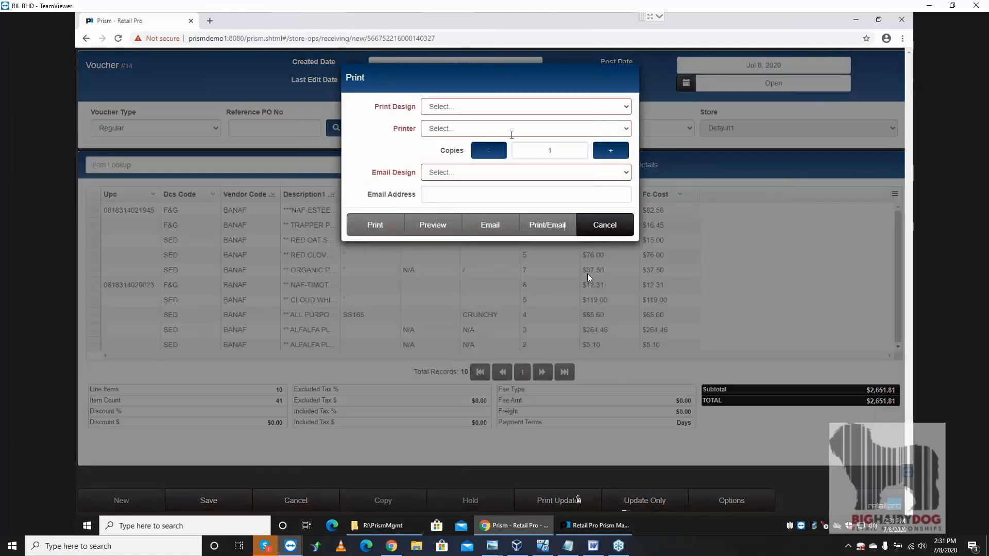
left_click(507, 112)
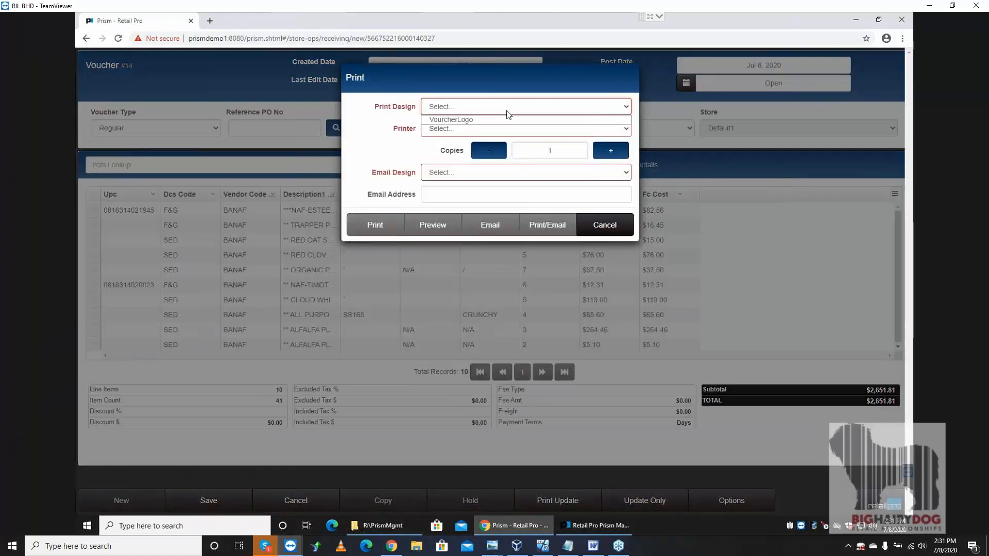
left_click(484, 126)
left_click(483, 132)
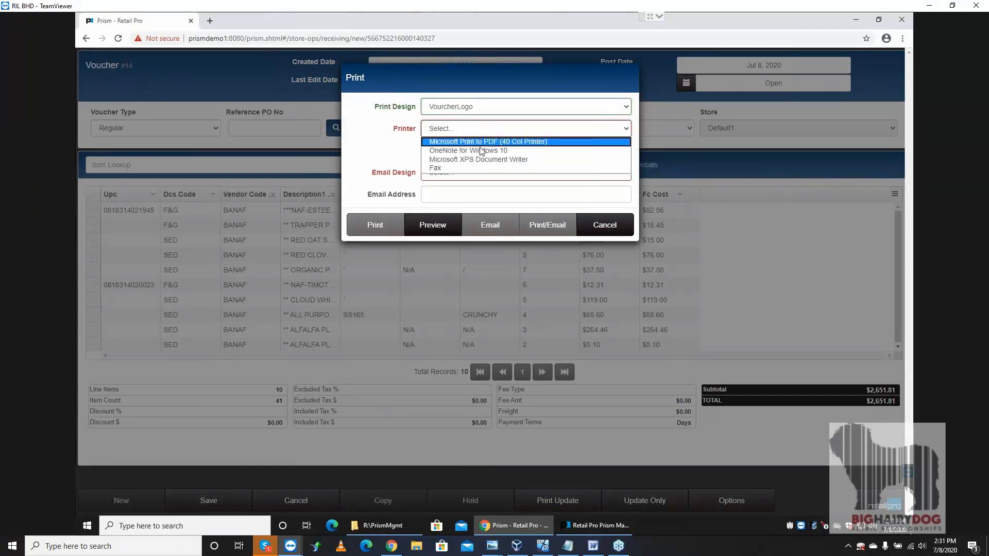
left_click(489, 136)
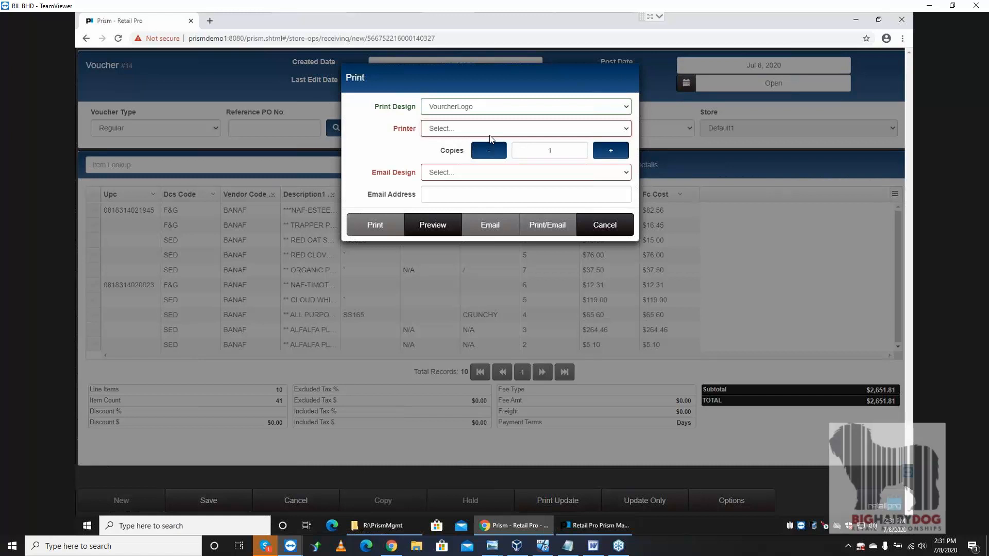
left_click(492, 130)
left_click(484, 141)
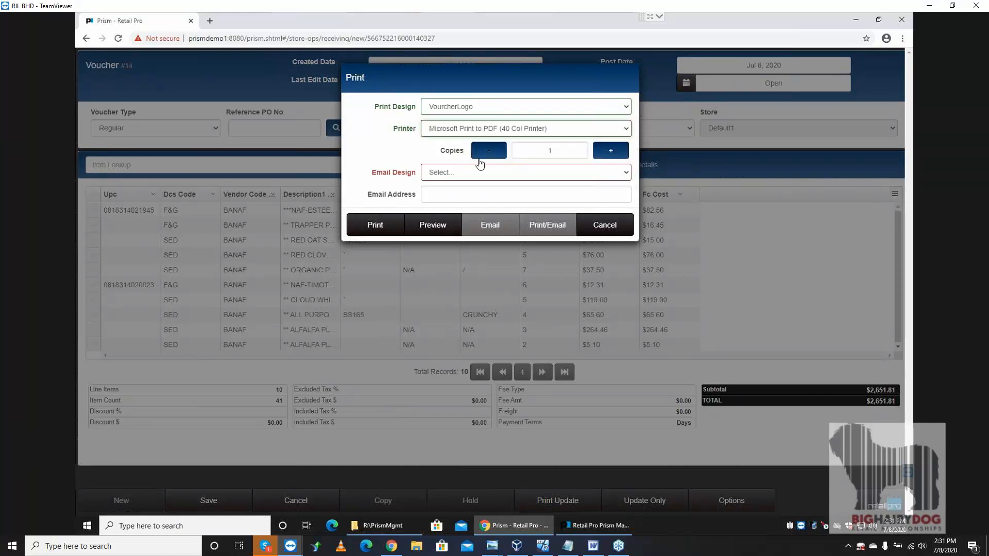
Preview the voucher printout through to its totals, and close the preview without printing.
left_click(459, 225)
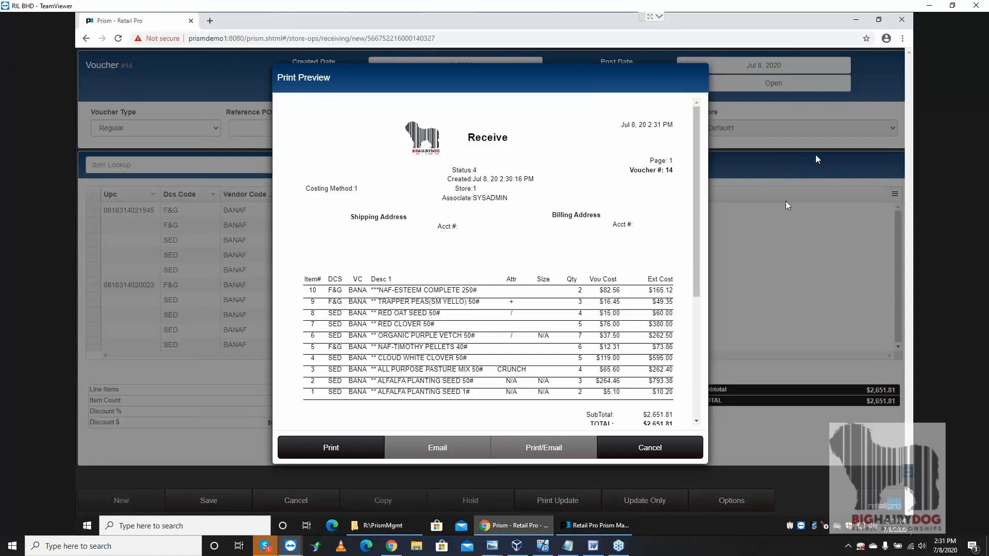
mouse_move(702, 213)
left_mouse_down()
mouse_move(701, 273)
mouse_move(705, 230)
left_mouse_up()
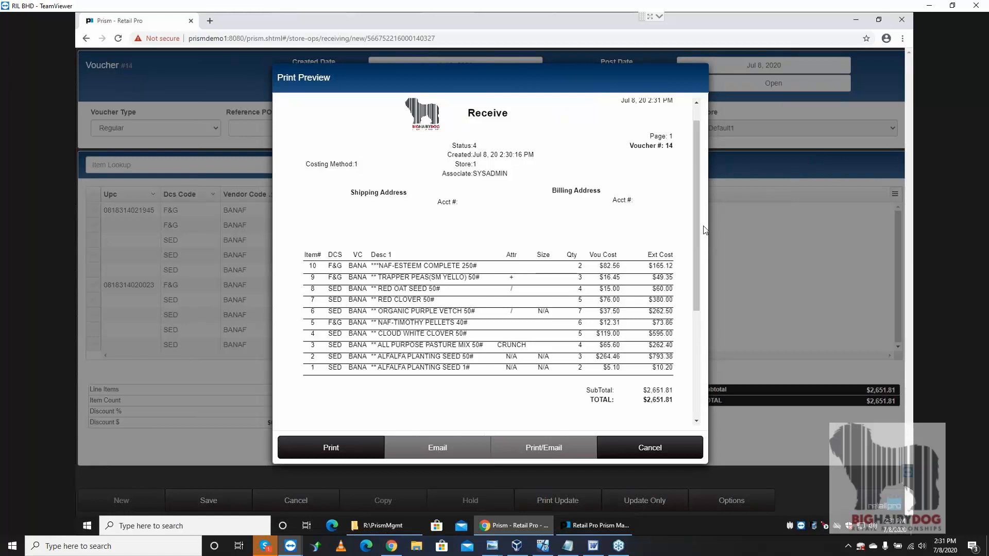
left_click(687, 448)
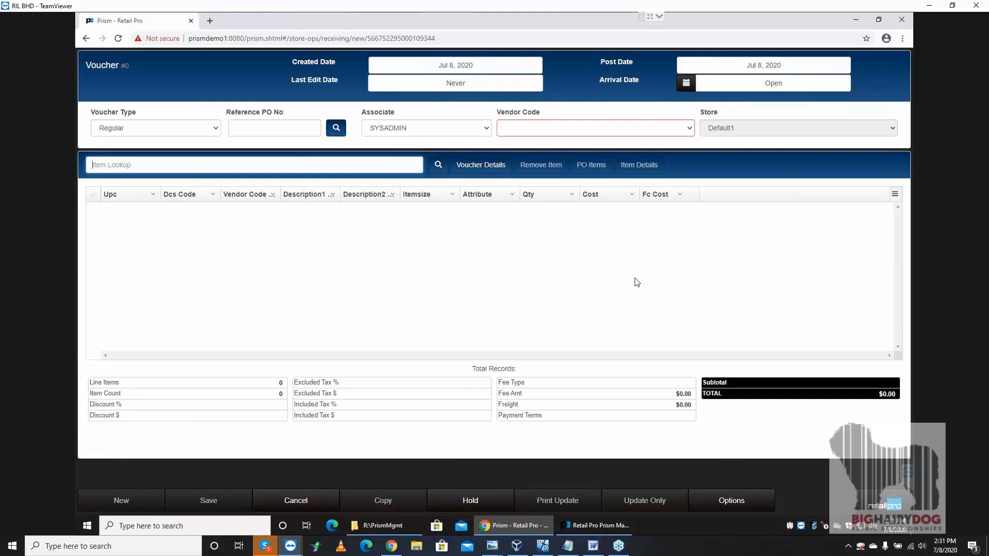
Switch to the Word training outline, review the Freight or Fee and Item Cost or Quantity topics under Fixing Mistakes, and return to Prism.
left_click(592, 548)
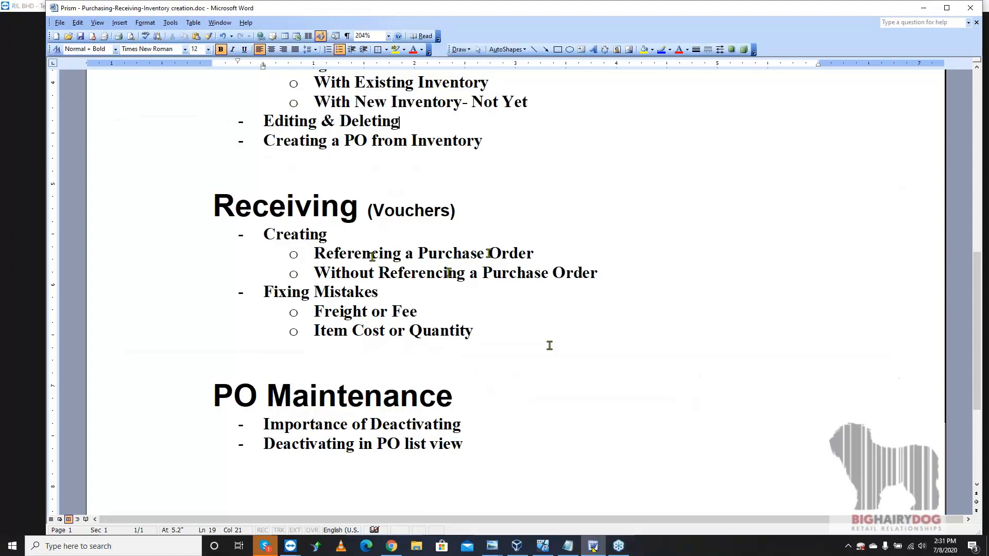
triple_click(342, 311)
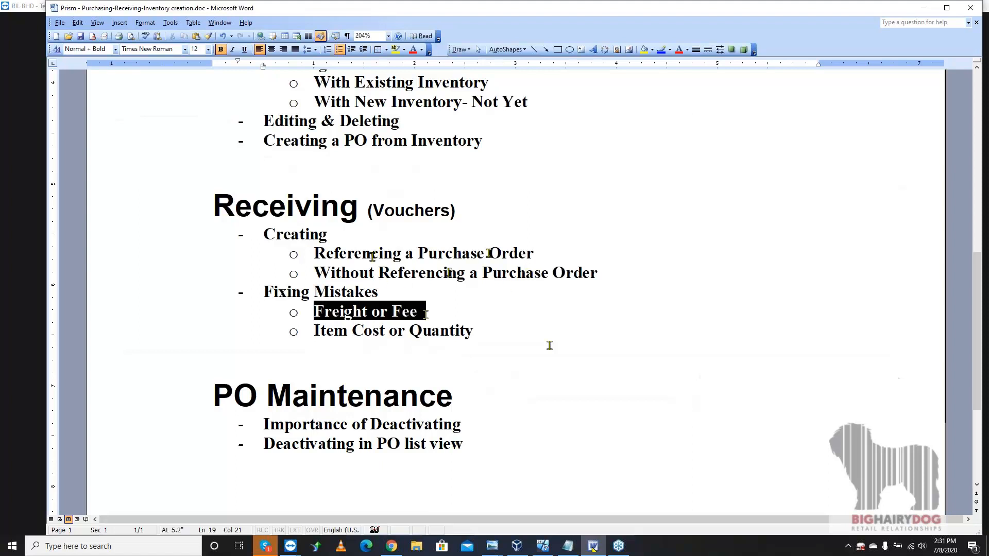
triple_click(339, 330)
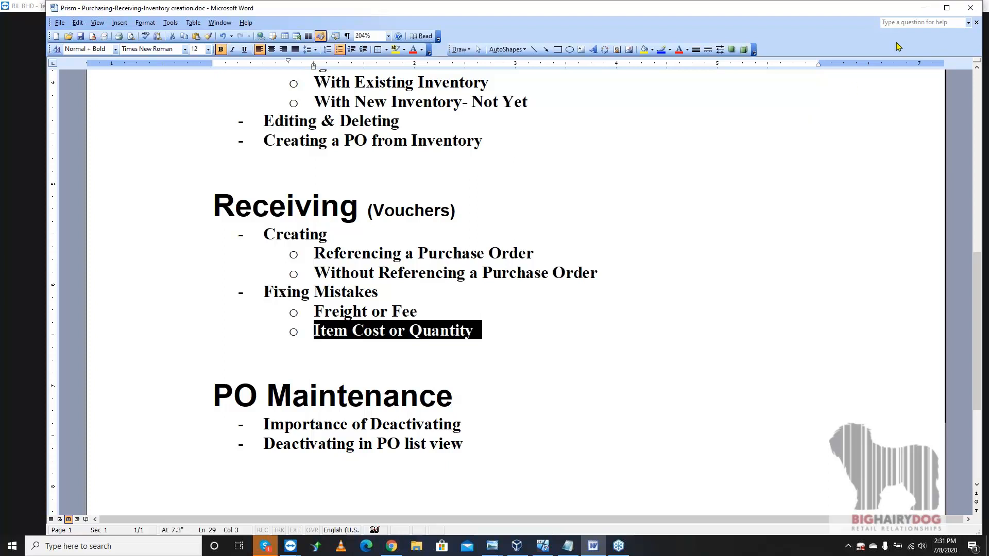
left_click(922, 10)
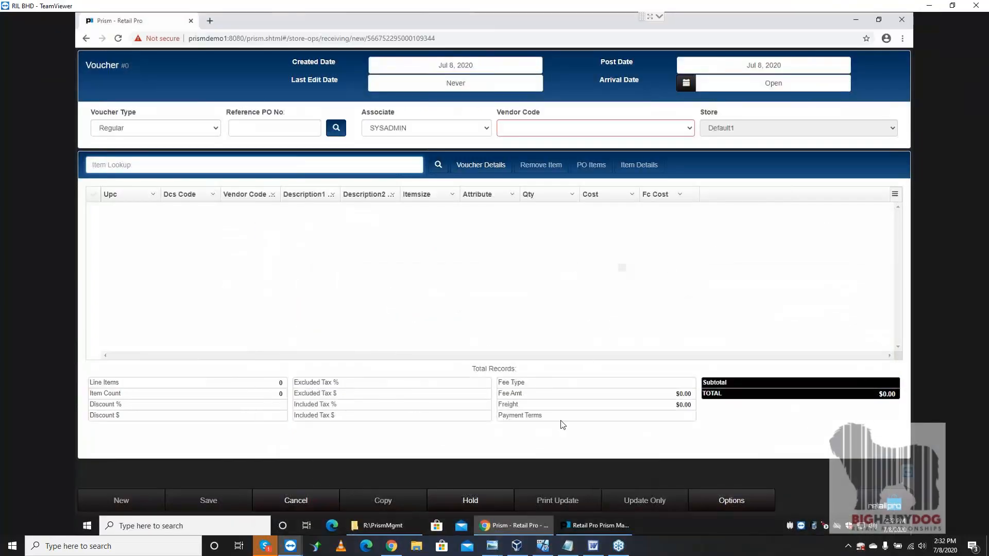
Search the existing receiving vouchers through Voucher Lookup in Store Operations and open voucher 13 for editing.
left_click(875, 505)
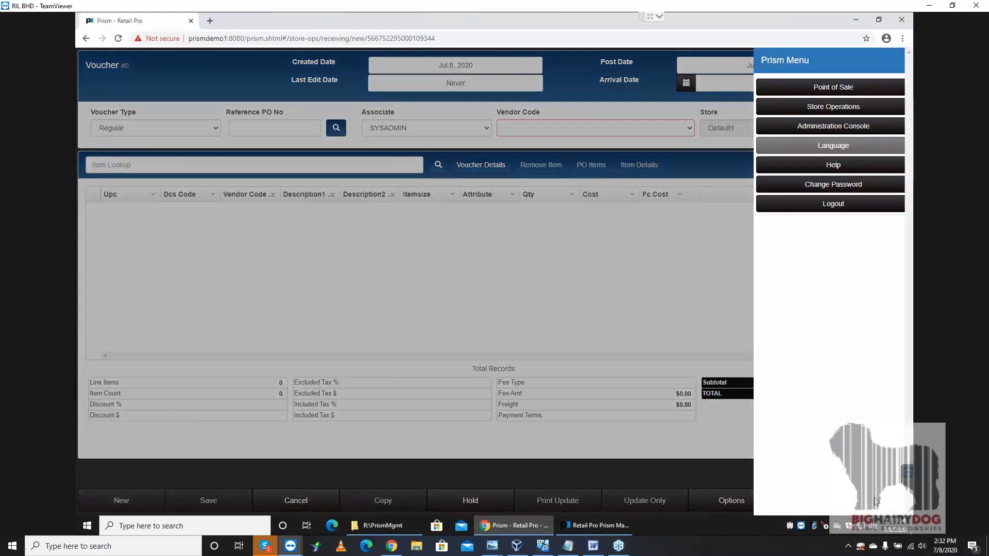
left_click(825, 106)
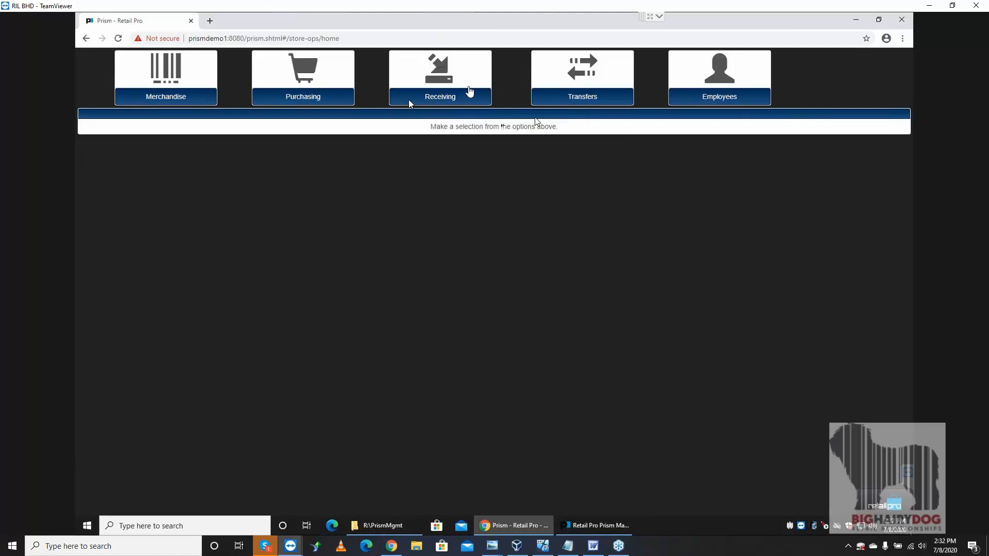
left_click(409, 101)
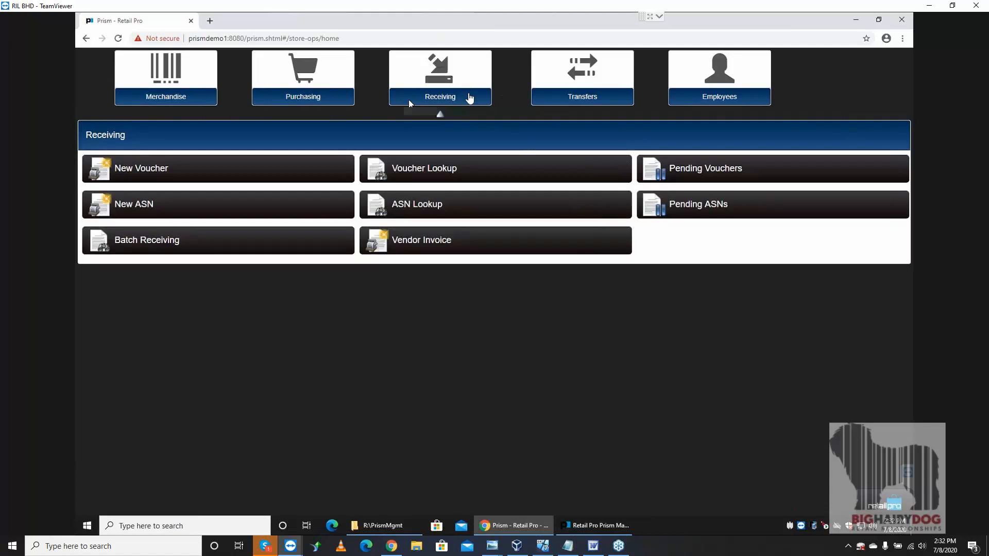
left_click(435, 166)
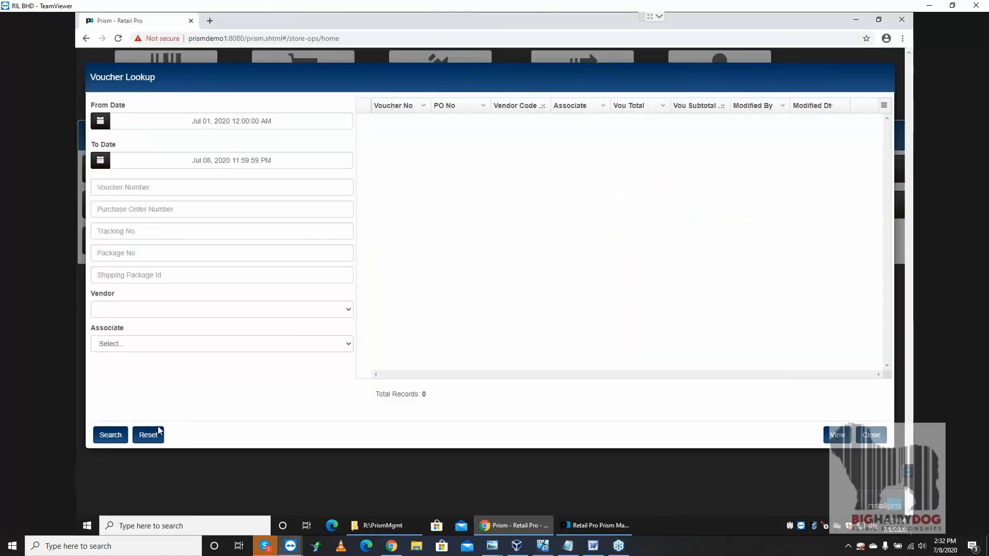
left_click(110, 437)
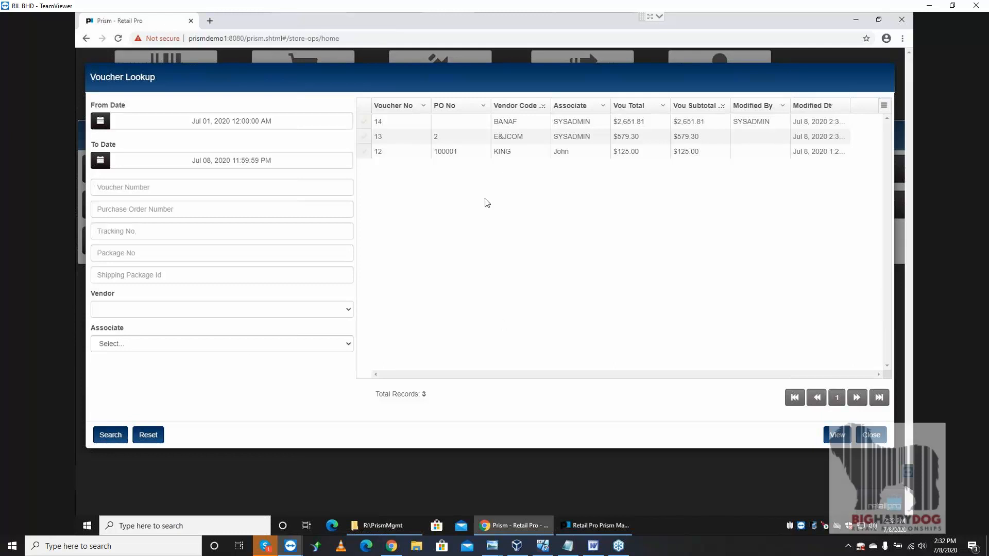
left_click(364, 136)
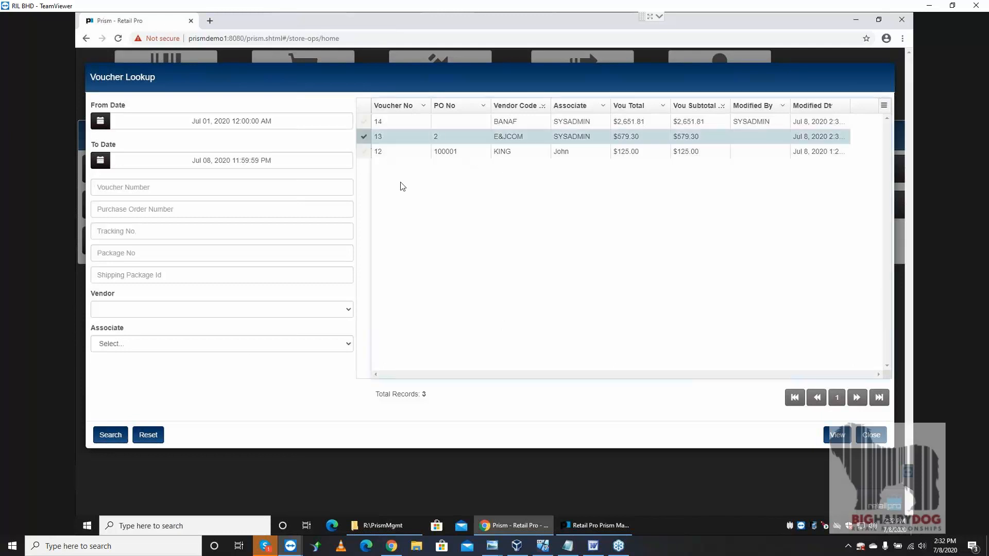
left_click(831, 436)
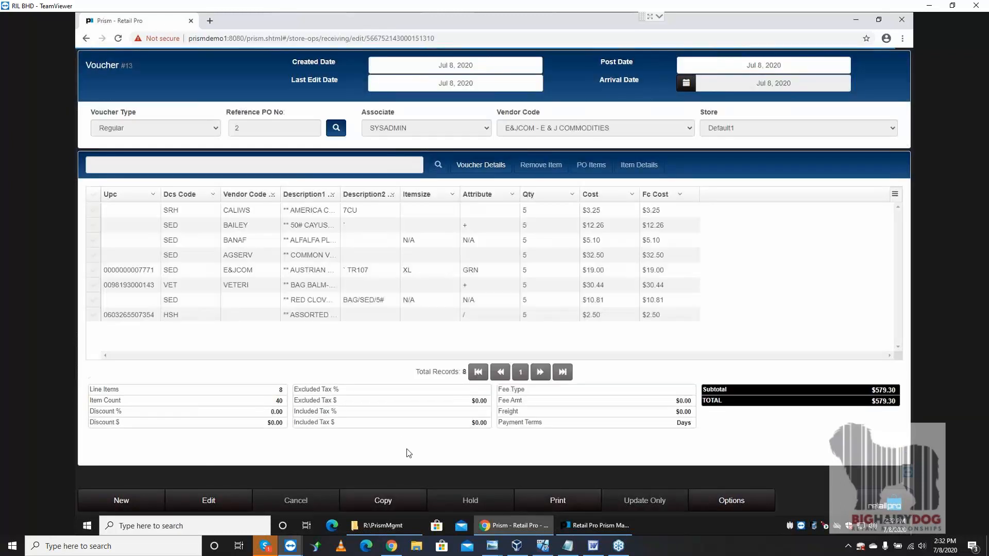
left_click(213, 498)
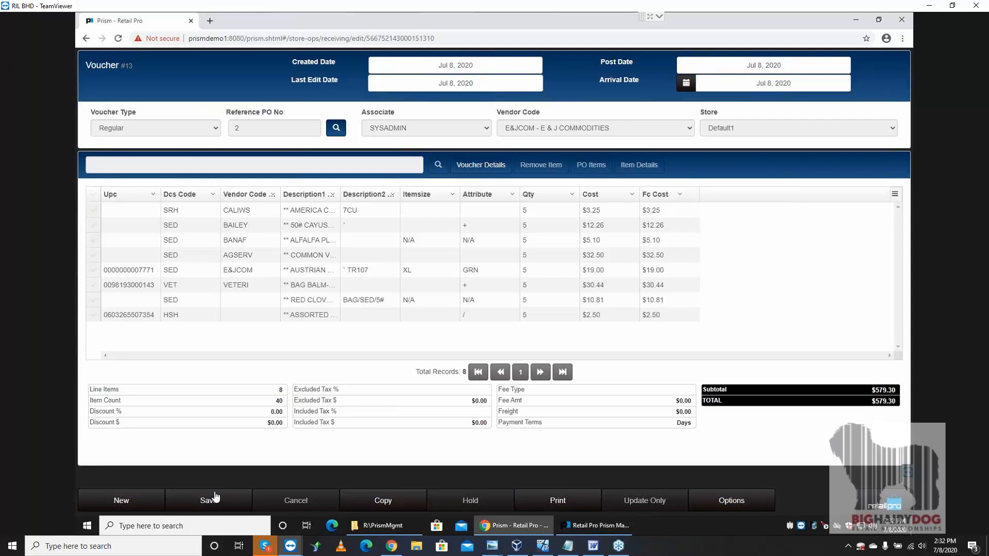
Examine voucher 13's details, covering freight, fee, discount and tax fields and the vendor payment terms, and close them.
left_click(478, 166)
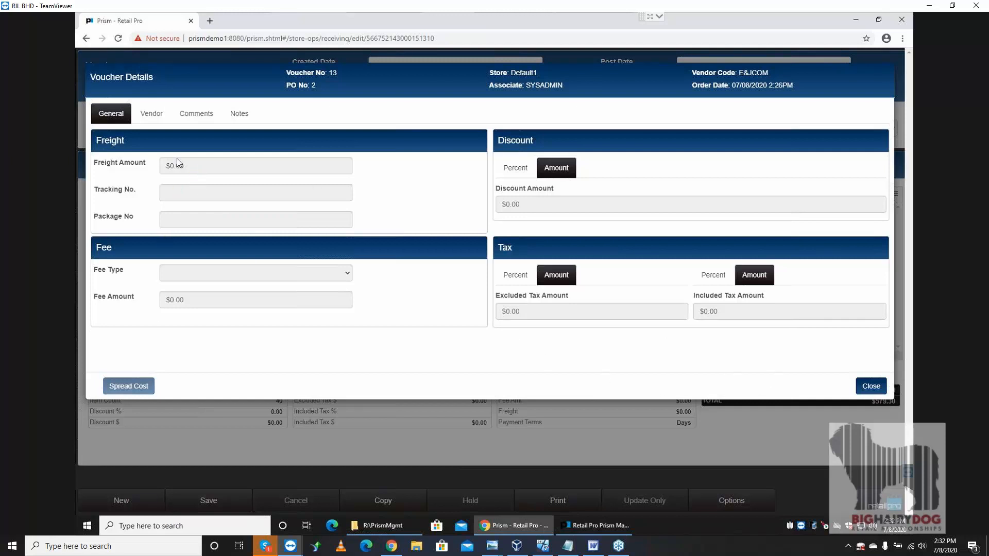
left_click(870, 387)
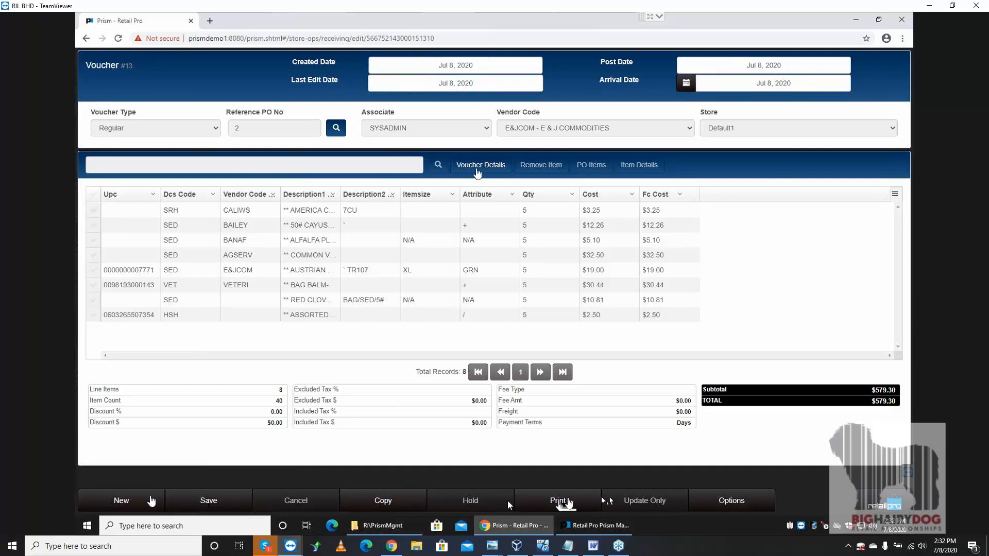
left_click(476, 170)
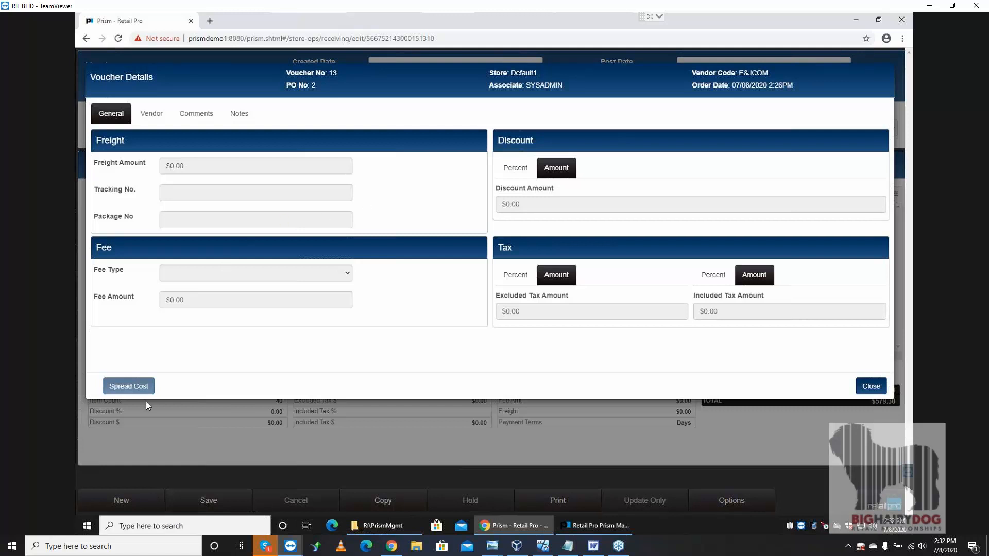
left_click(155, 114)
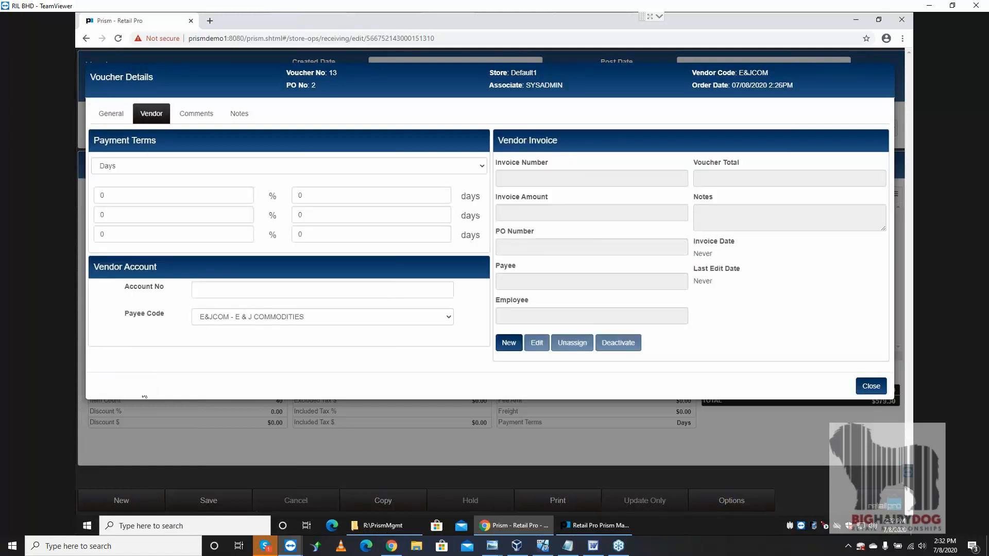
left_click(136, 190)
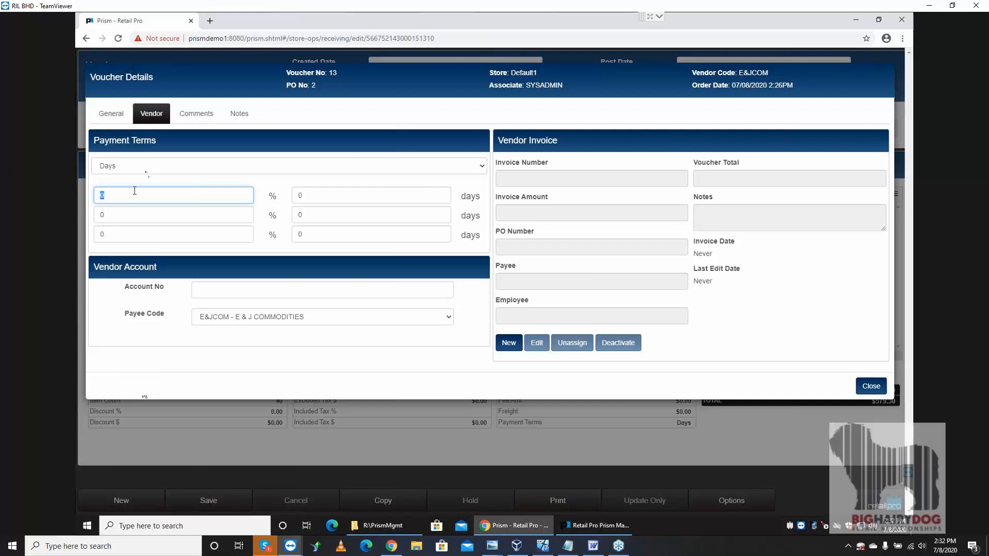
left_click(111, 114)
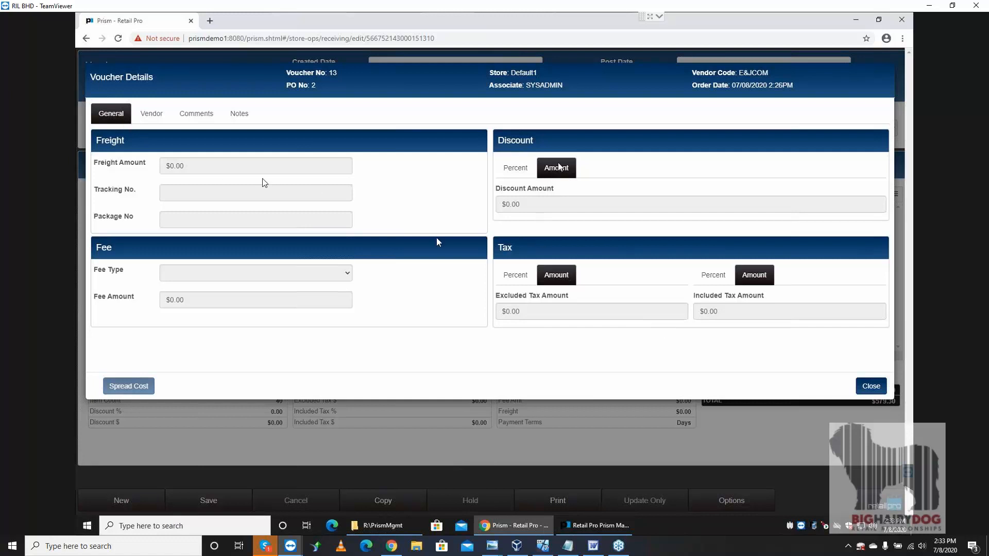
left_click(515, 168)
left_click(556, 168)
left_click(871, 386)
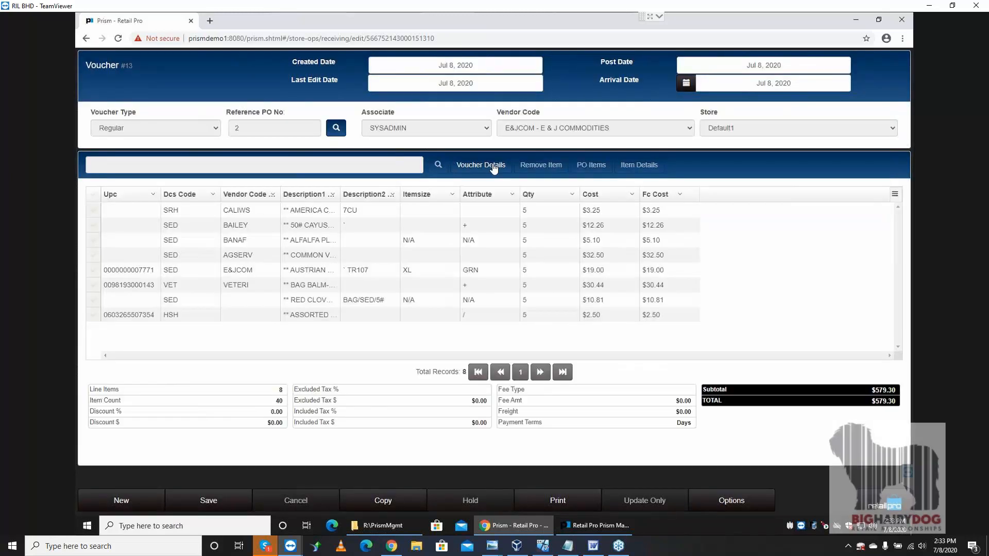
Reopen the voucher details to review the vendor payment days, comments, notes and general sections, and close them.
left_click(493, 167)
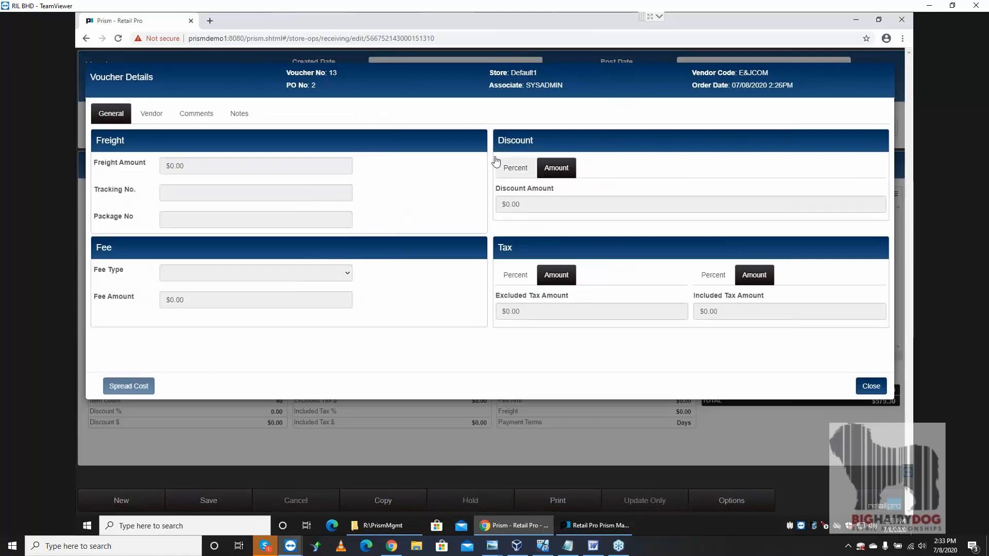
left_click(161, 113)
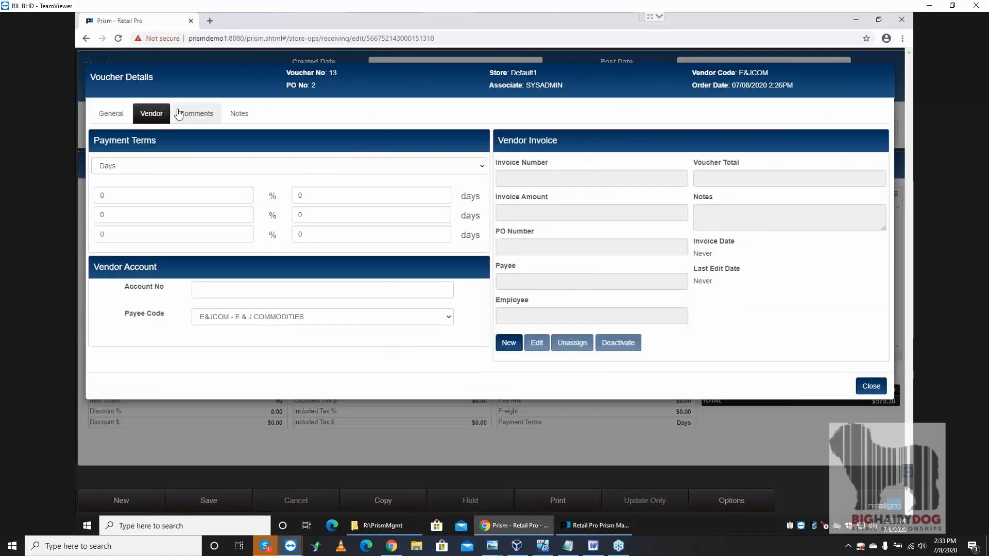
left_click(157, 195)
left_click(315, 194)
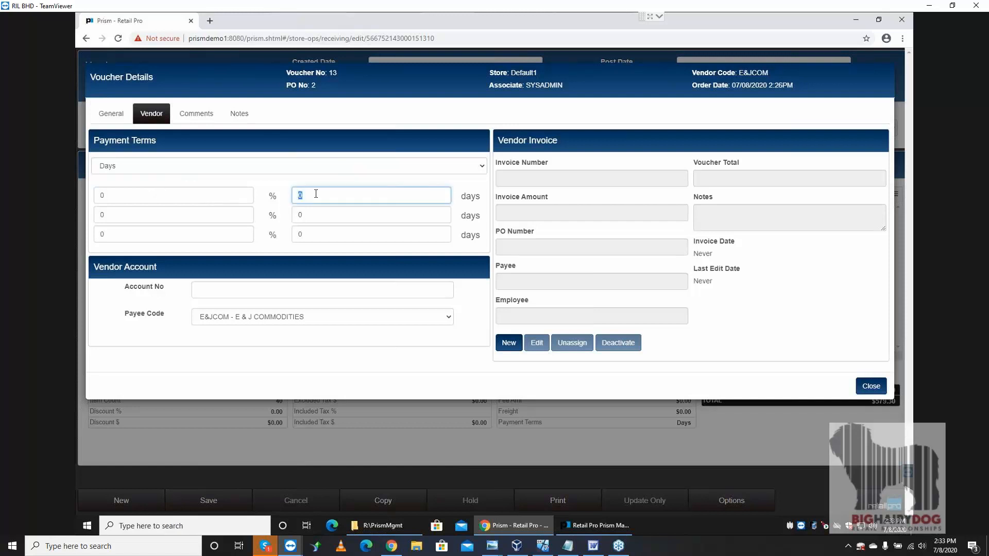
left_click(207, 113)
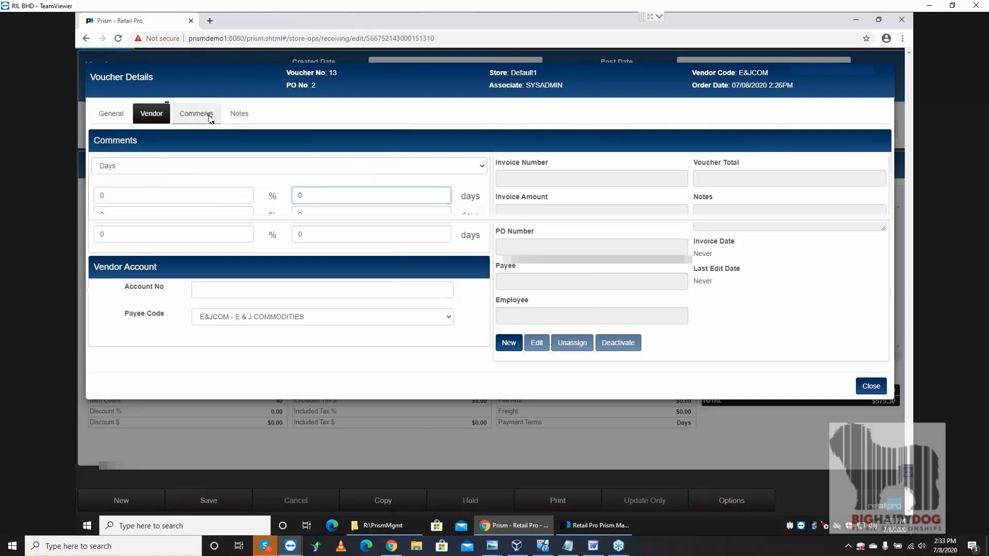
left_click(239, 115)
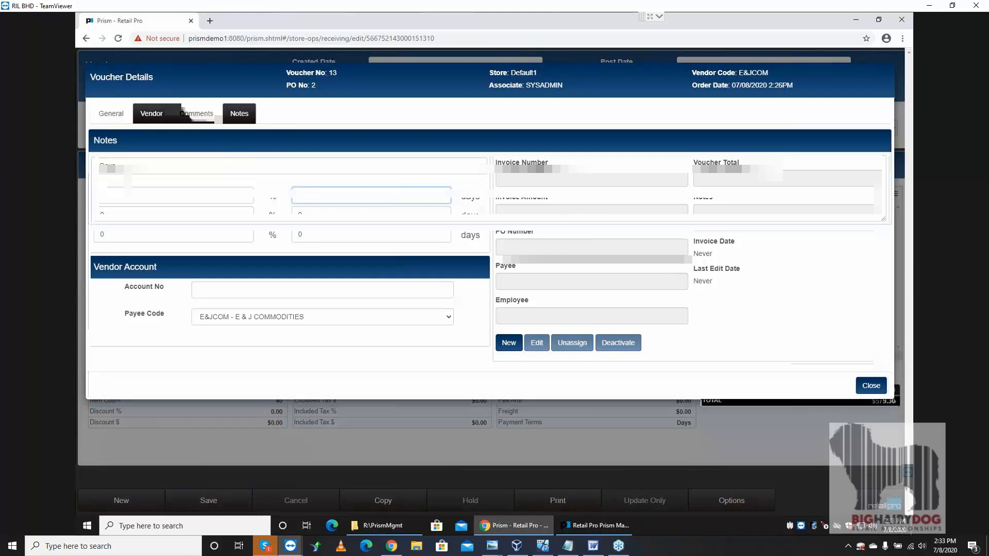
left_click(114, 115)
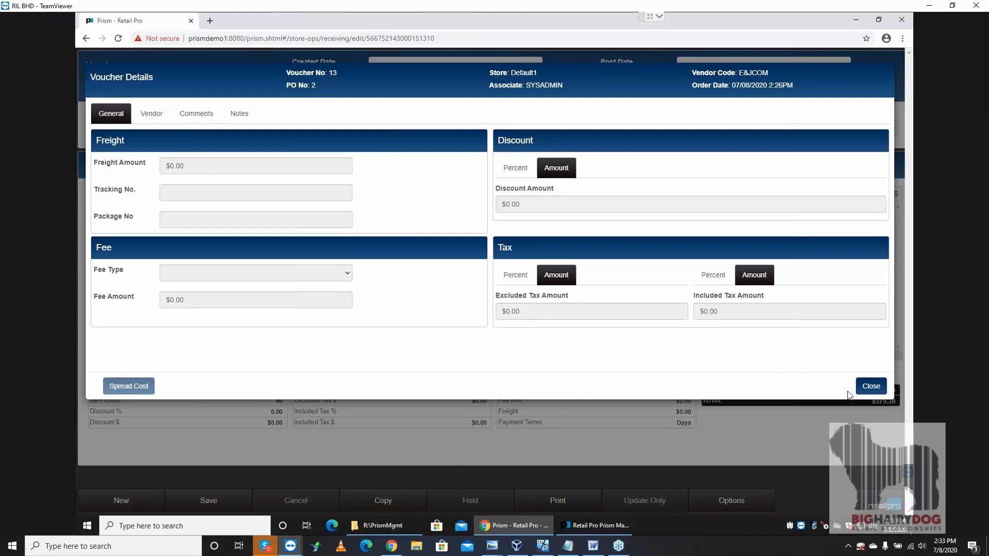
left_click(870, 387)
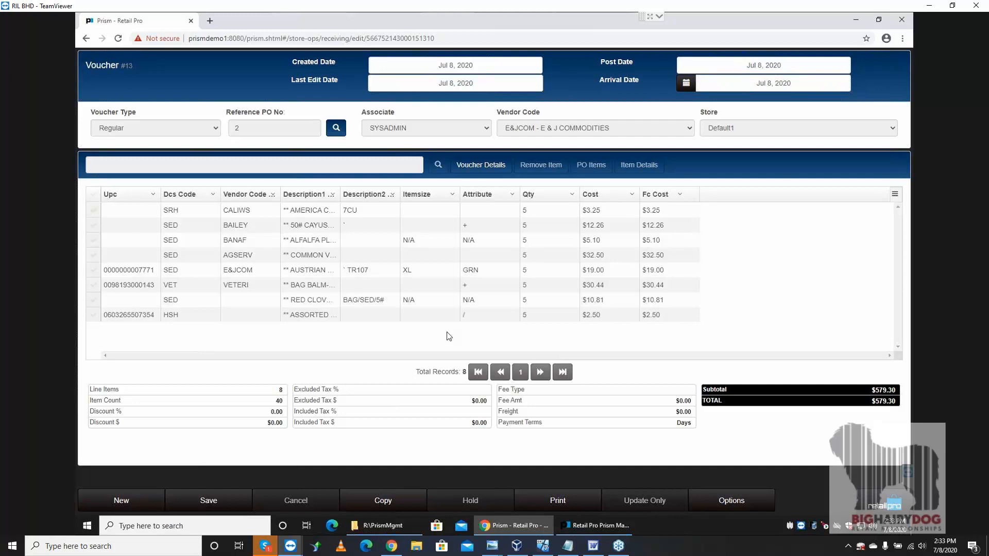
Save voucher 13, copy it to a new voucher, and set the copy's voucher type to Return.
left_click(208, 502)
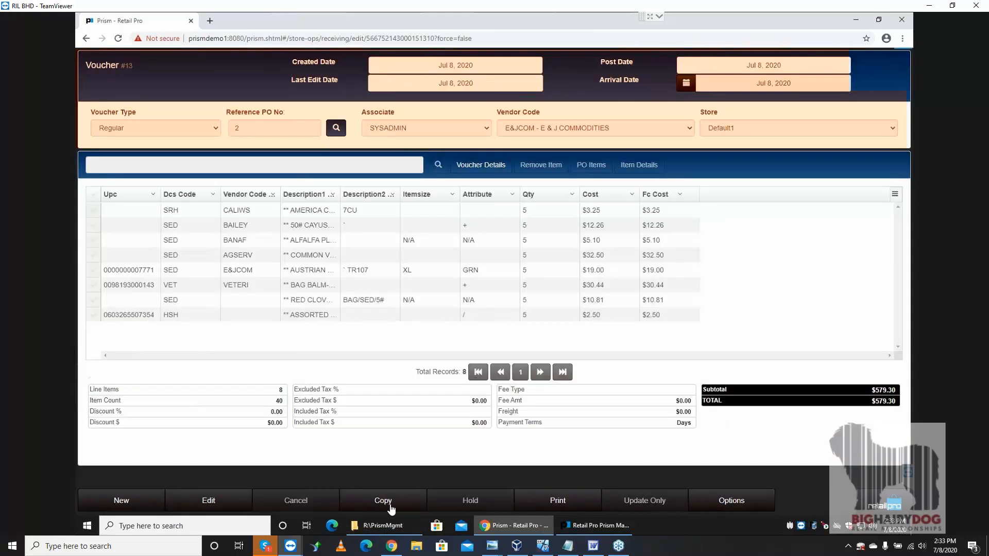
left_click(388, 504)
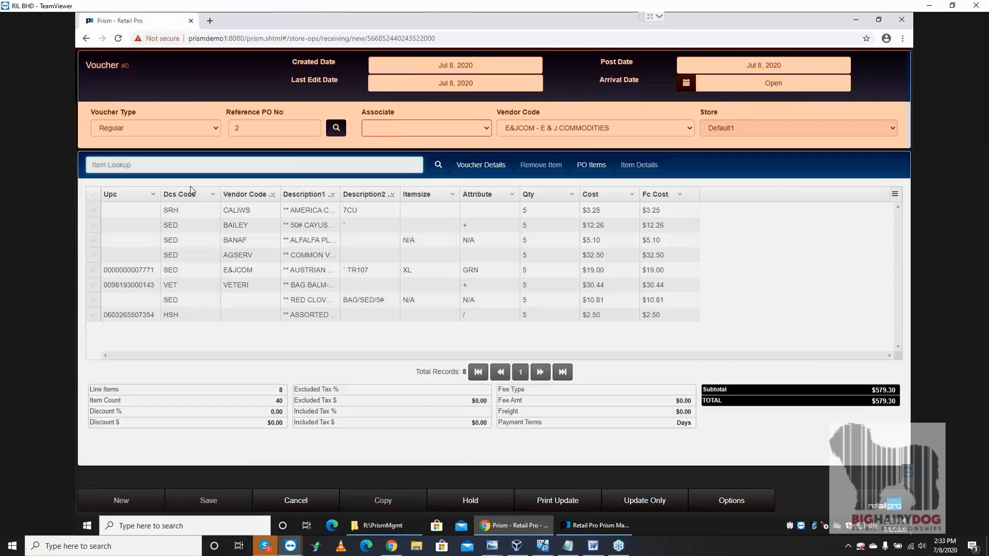
left_click(176, 128)
left_click(138, 150)
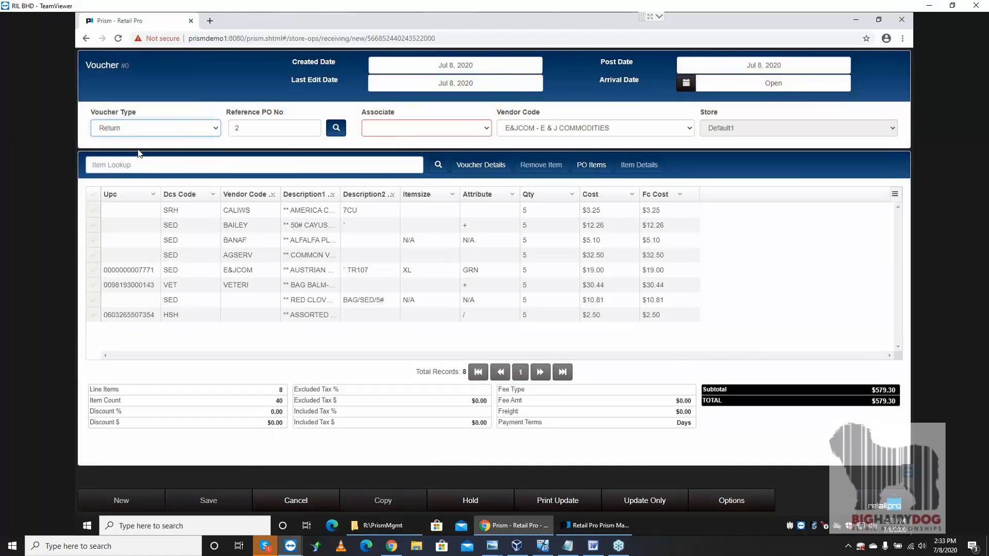
Assign an associate to the return voucher and update it without printing.
left_click(619, 502)
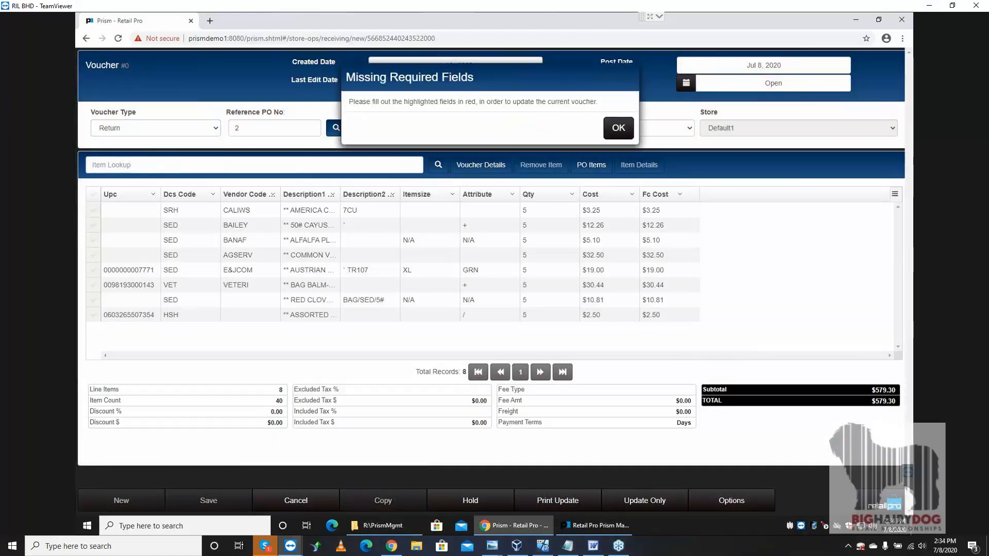
left_click(618, 132)
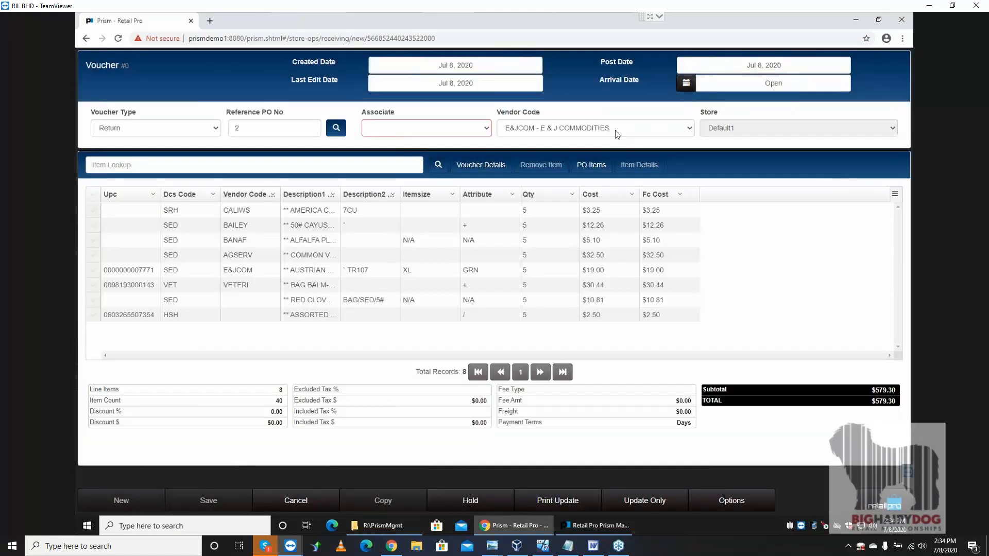
left_click(480, 128)
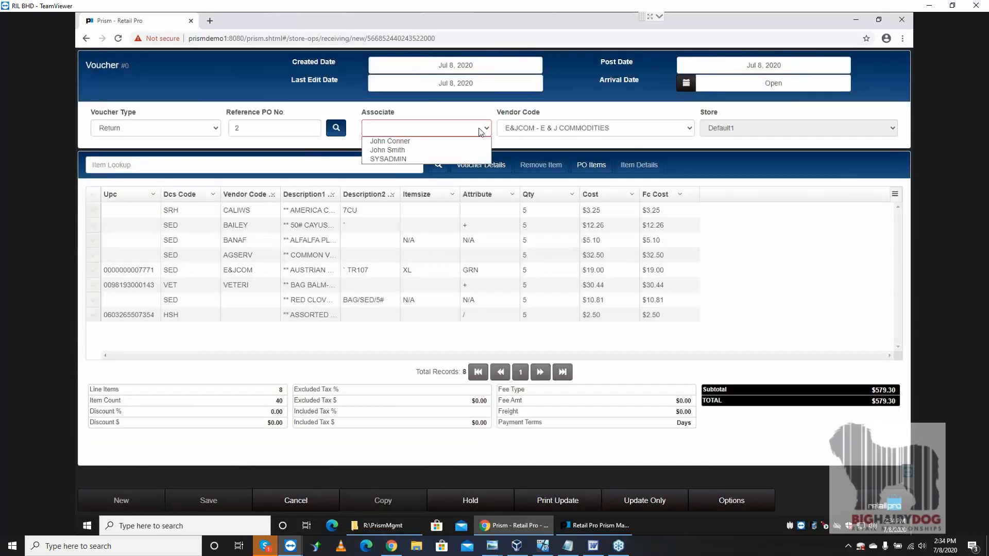
left_click(417, 146)
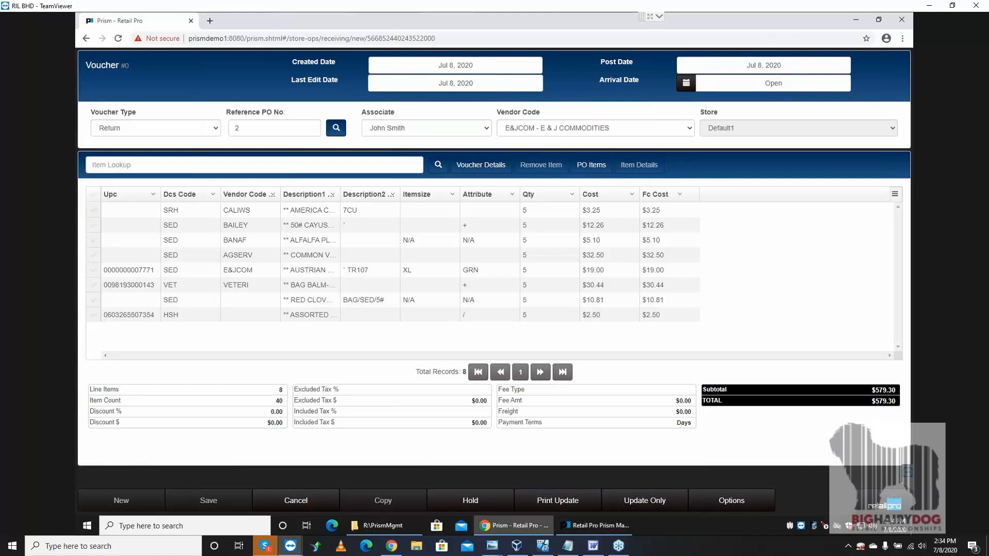
left_click(642, 505)
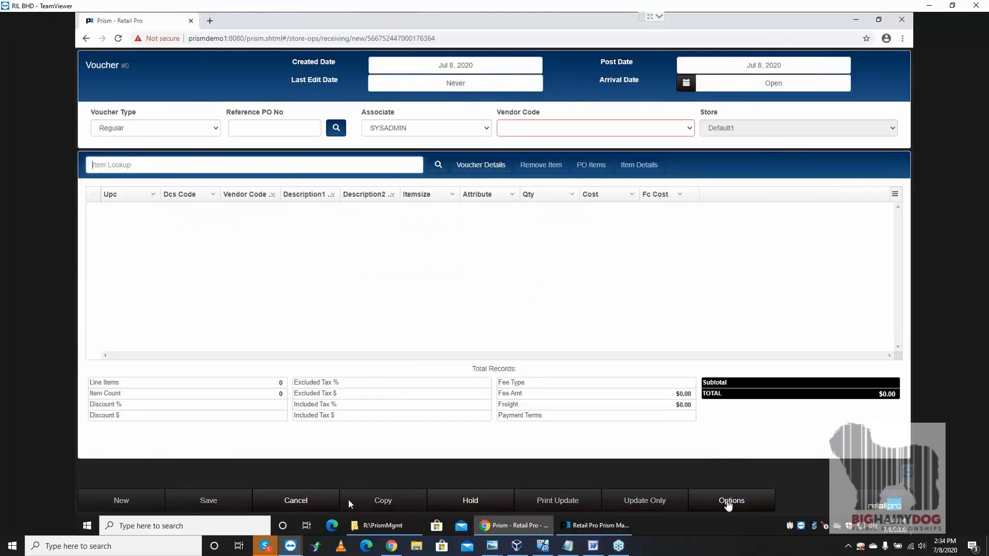
Search the existing receiving vouchers through Voucher Lookup and open return voucher 15.
left_click(727, 504)
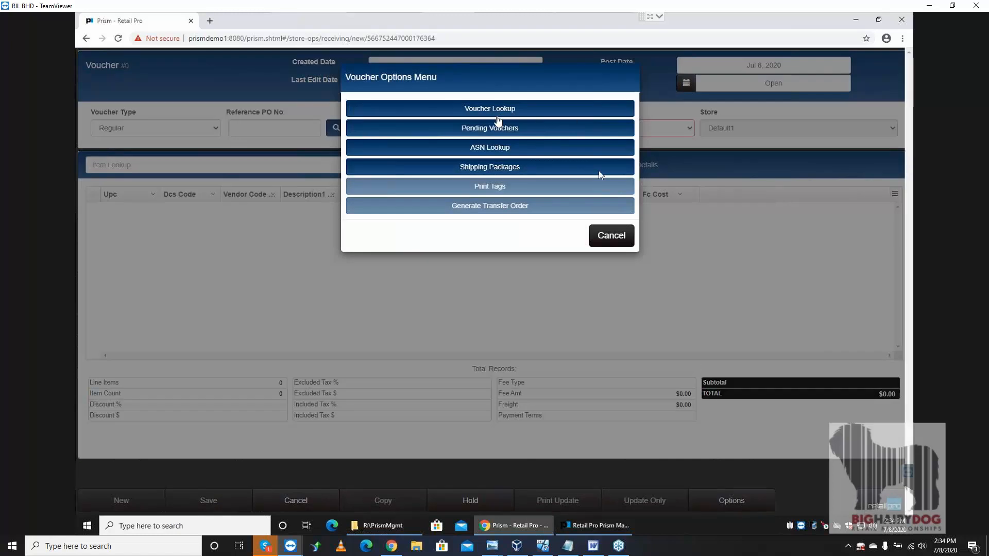
left_click(492, 108)
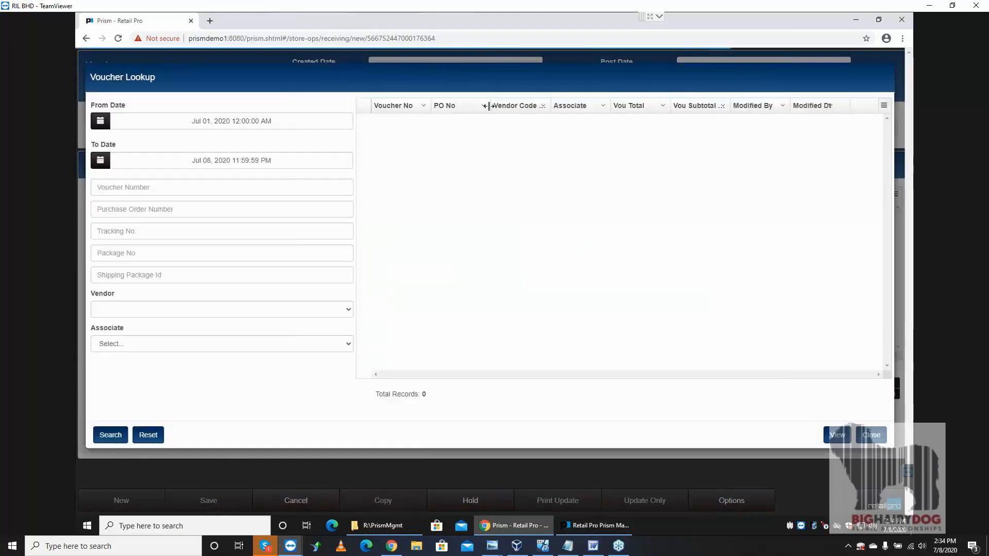
left_click(110, 435)
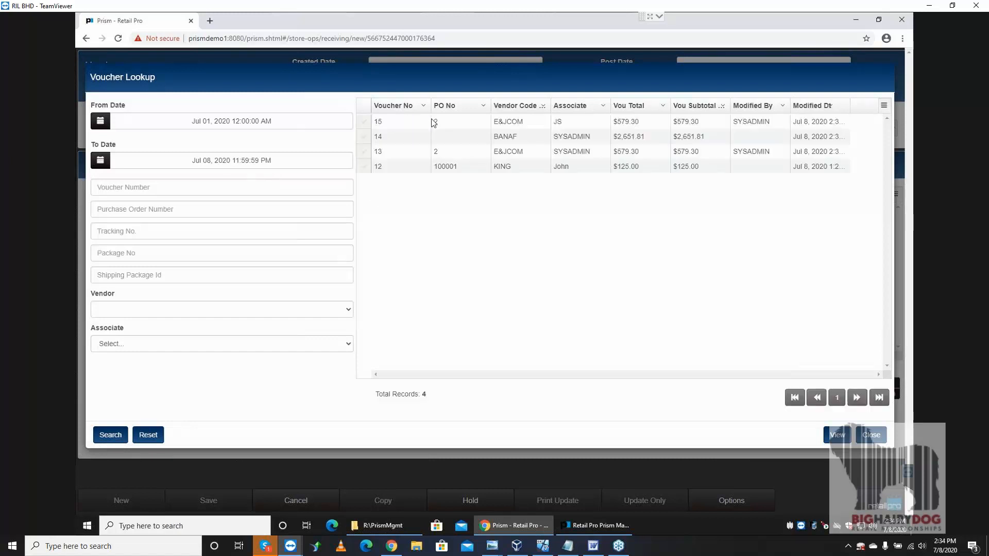
left_click(364, 123)
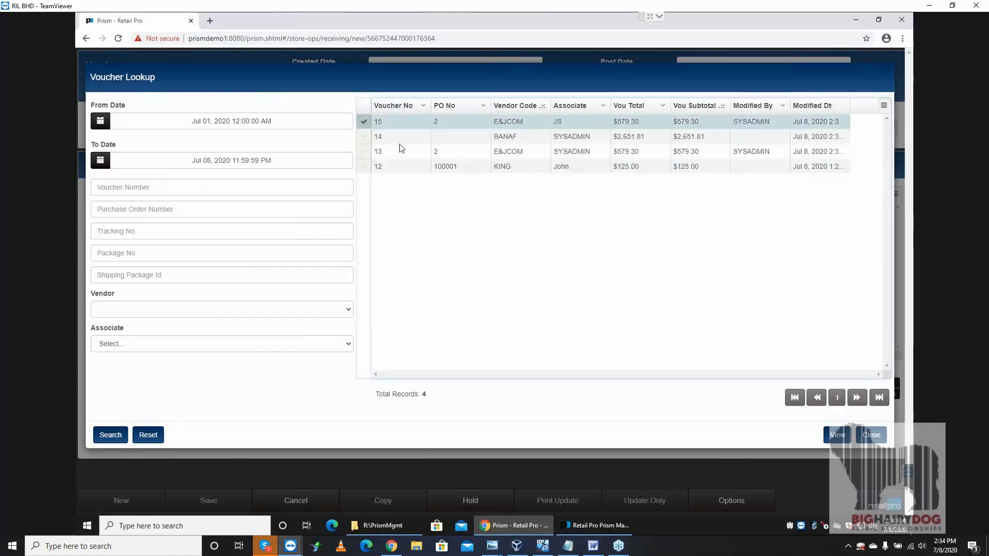
left_click(834, 437)
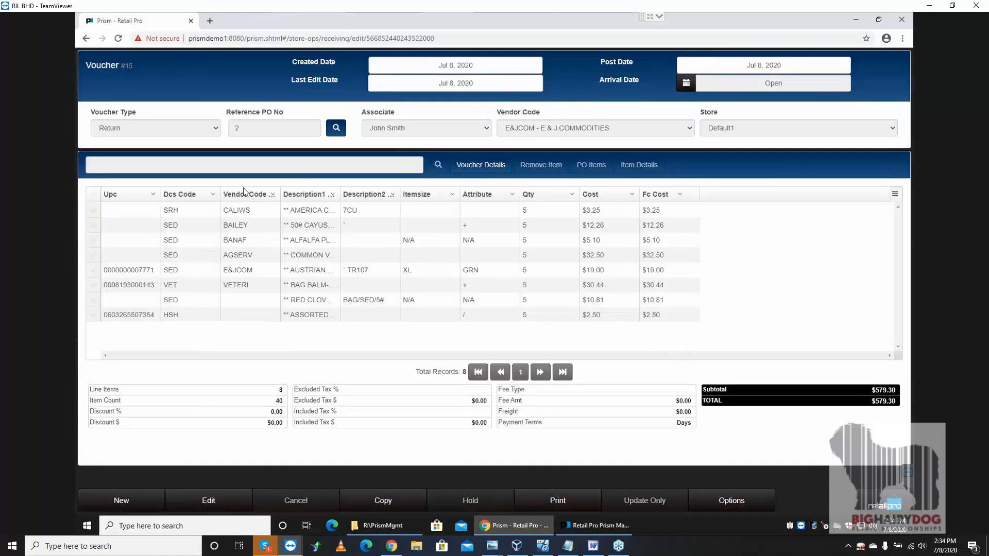
Copy voucher 15 to a new voucher and set the cost of its HSH ASSORTED item to $3.50.
left_click(383, 500)
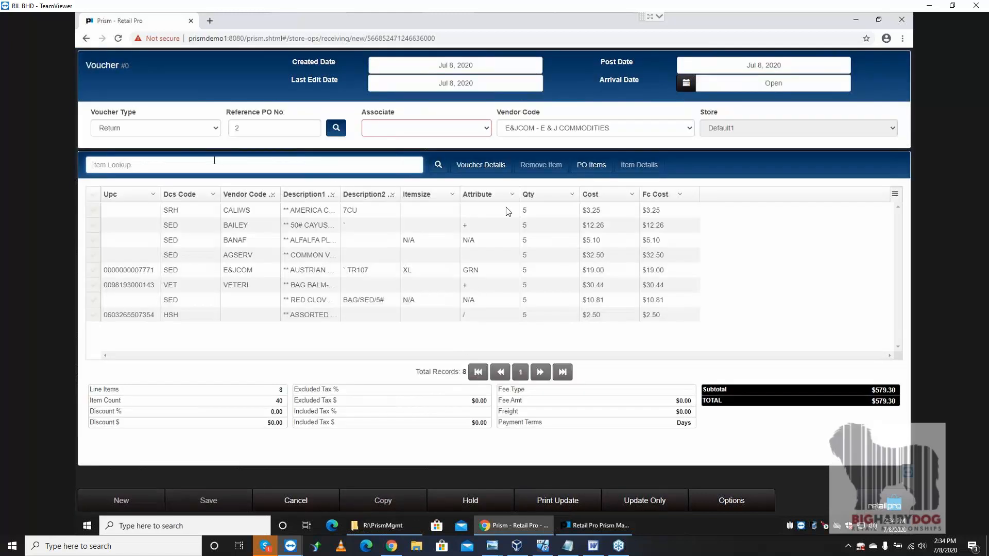
left_click(595, 215)
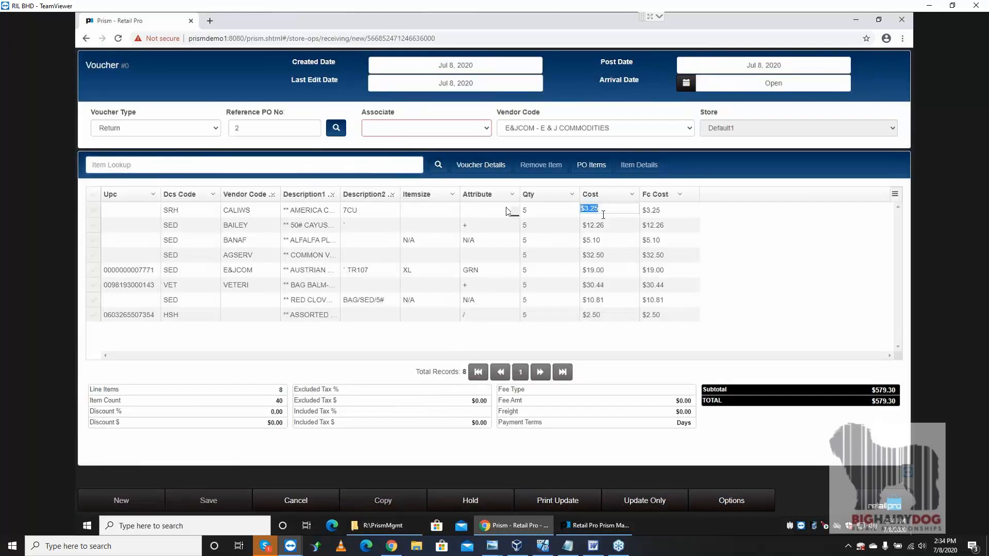
left_click(593, 314)
key("BackSpace")
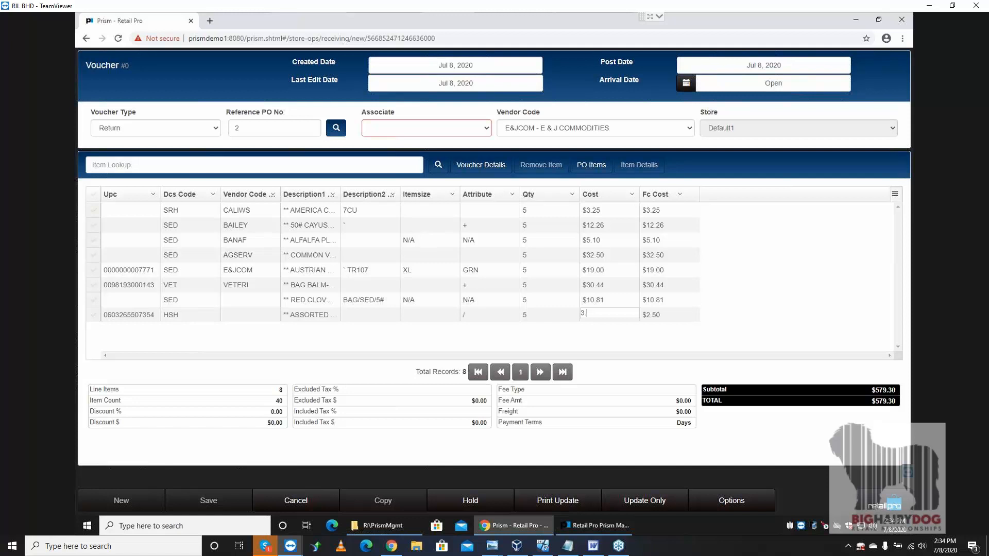
type("3.5")
Set the cost of the SRH item from vendor CALIWS to $3.50.
key("Up")
key("Up")
key("Up")
key("Up")
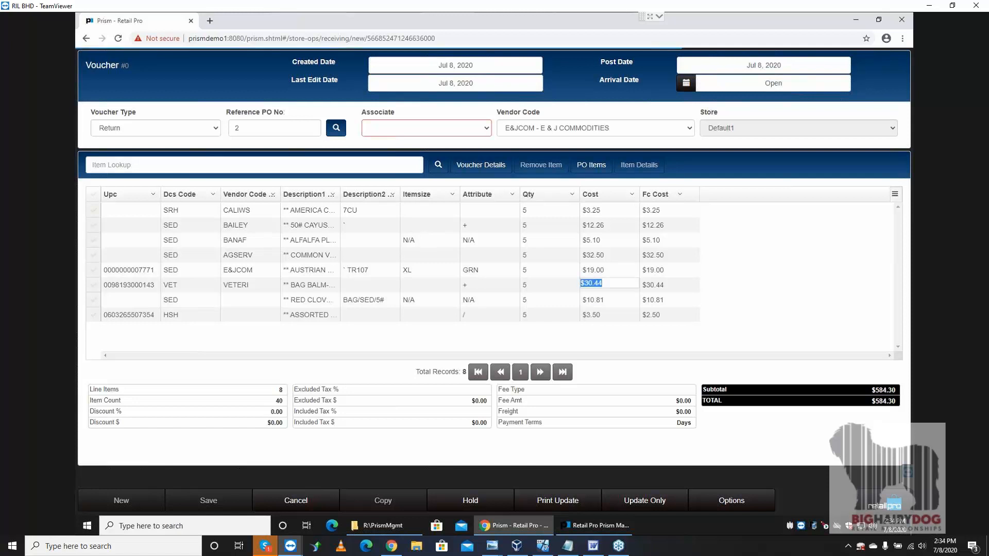
key("Down")
key("Down")
key("Down")
key("Down")
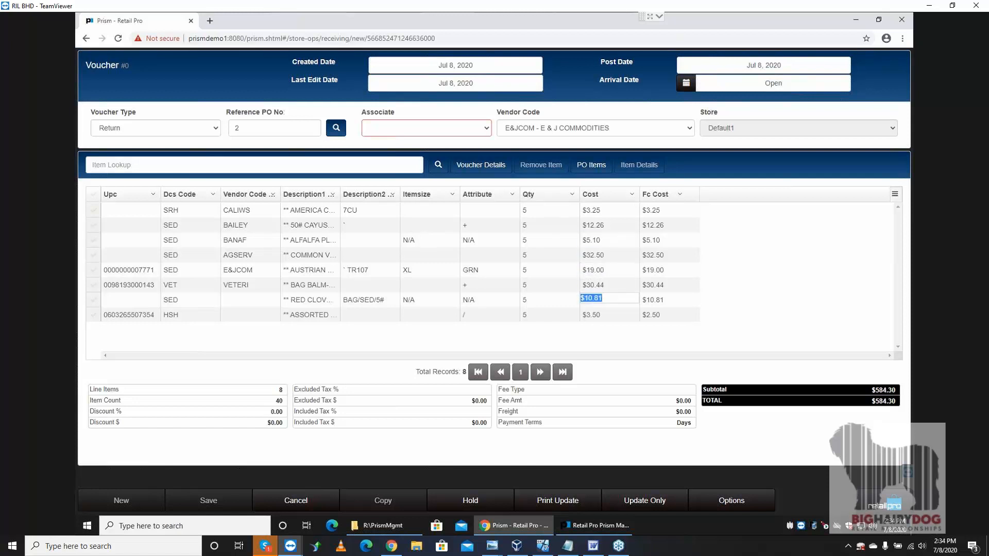
key("Up")
key("Up")
key("Up")
key("Up")
key("Up")
key("Up")
key("Up")
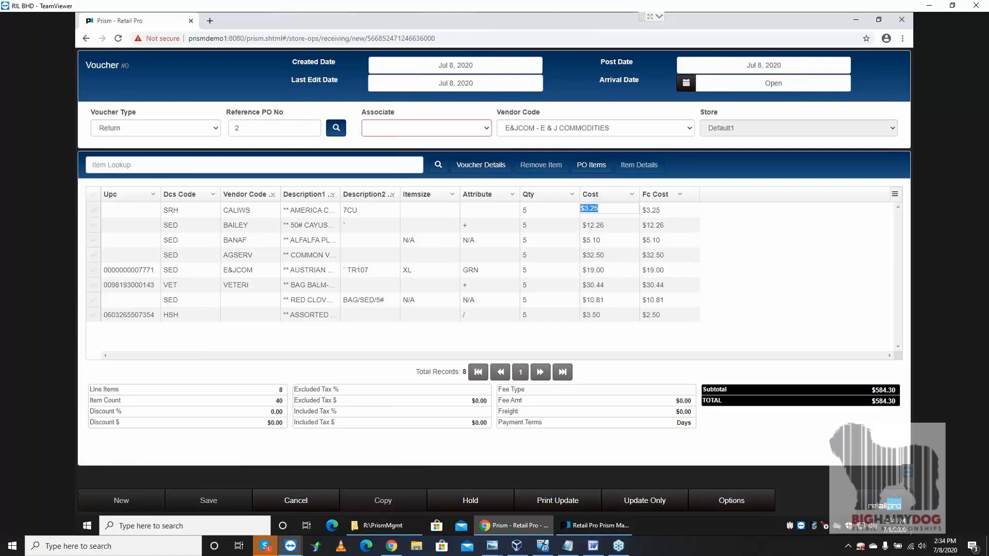
type("3.")
key("Down")
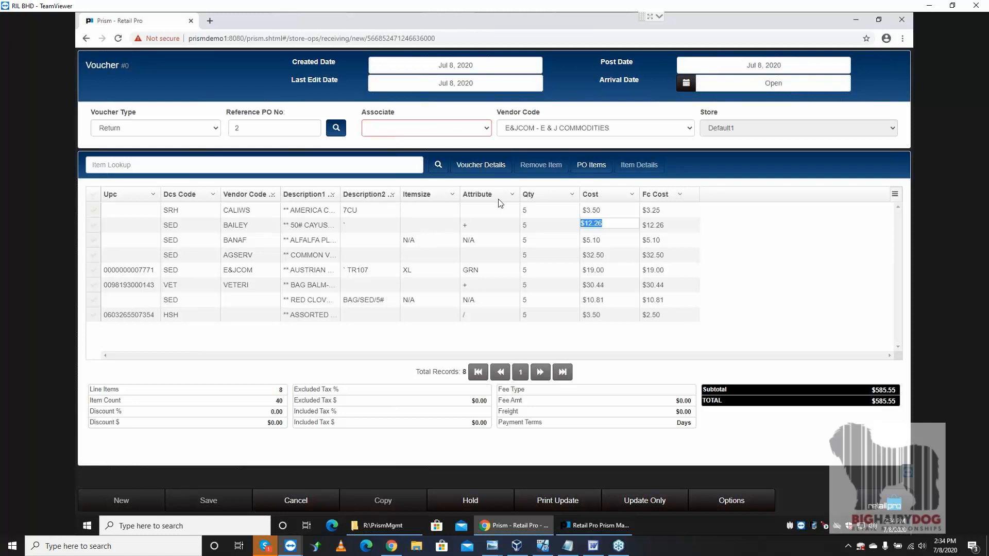
Assign an associate to the copied return voucher.
left_click(549, 214)
left_click(540, 246)
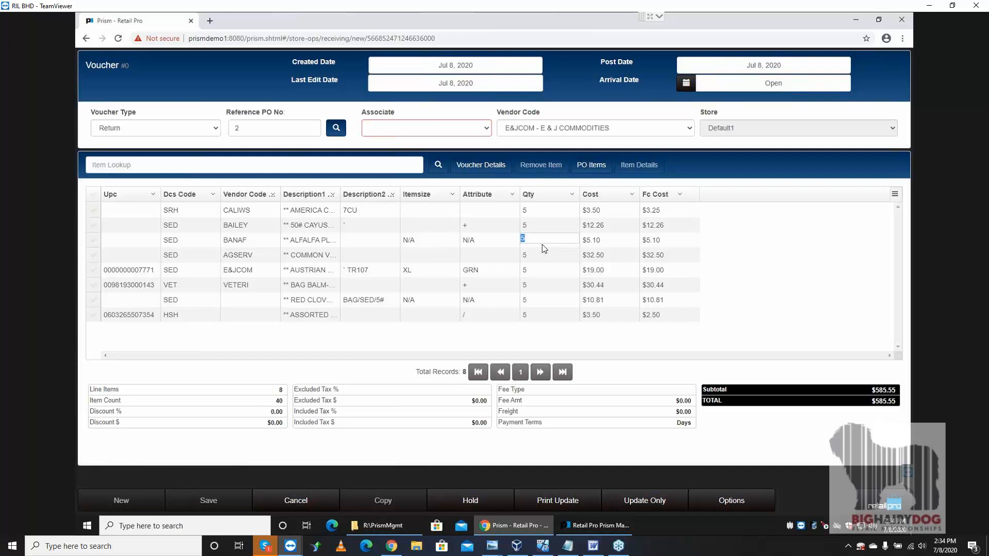
left_click(453, 131)
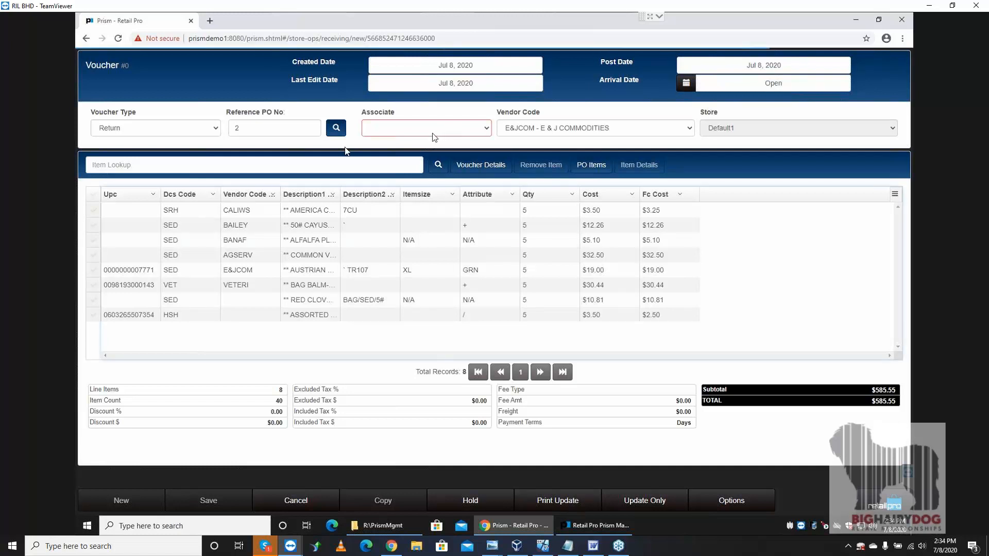
left_click(436, 132)
left_click(394, 142)
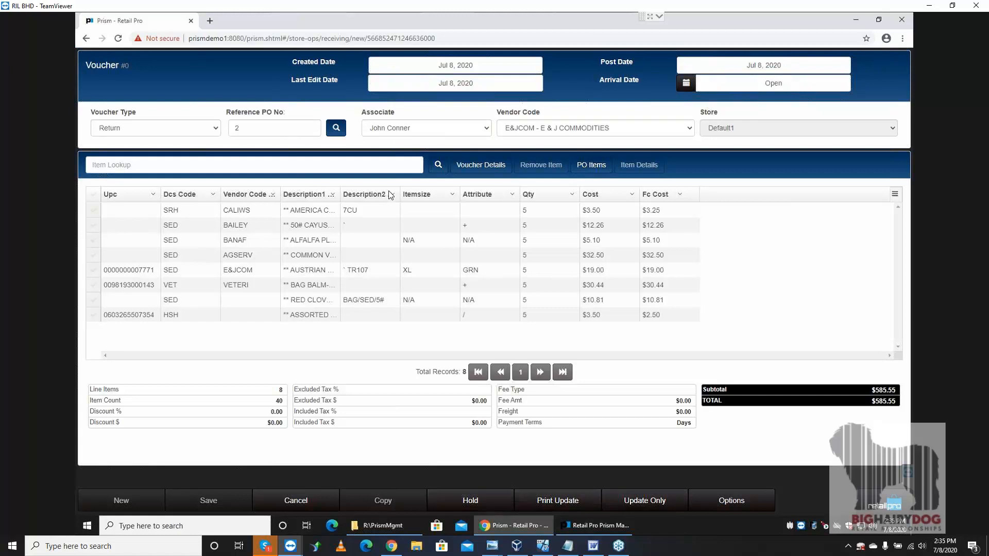
Add a freight amount of $25.00 in the voucher details.
left_click(481, 166)
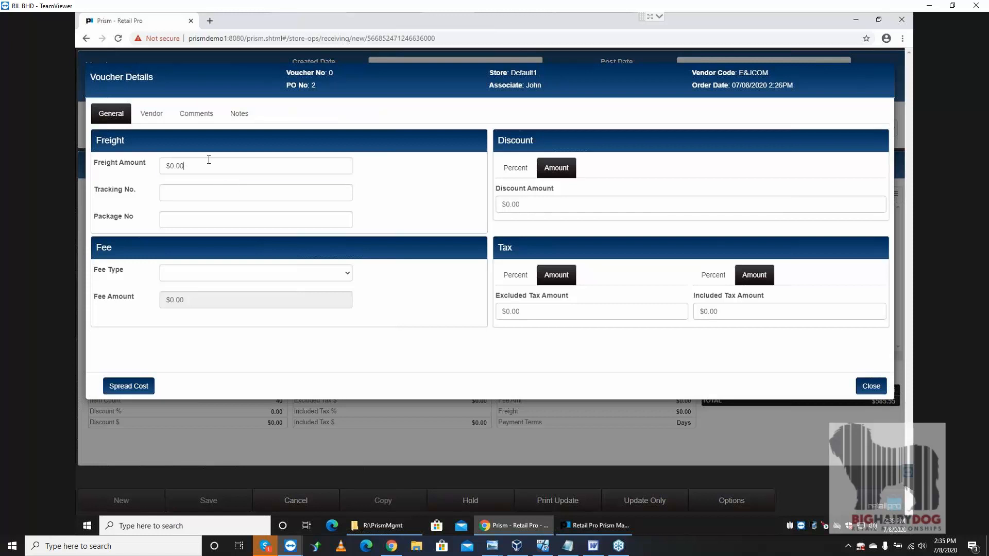
left_click(199, 167)
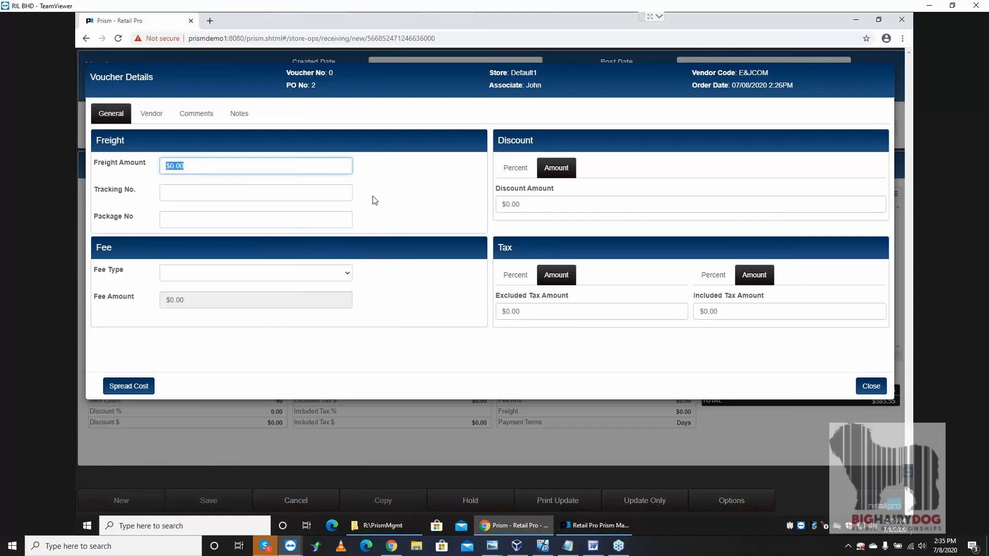
type("25")
left_click(221, 190)
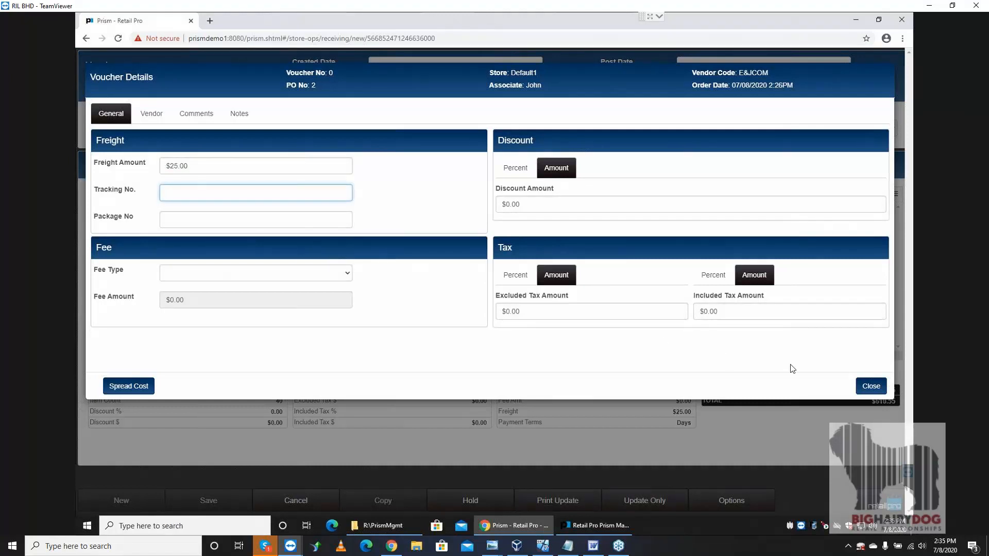
left_click(870, 386)
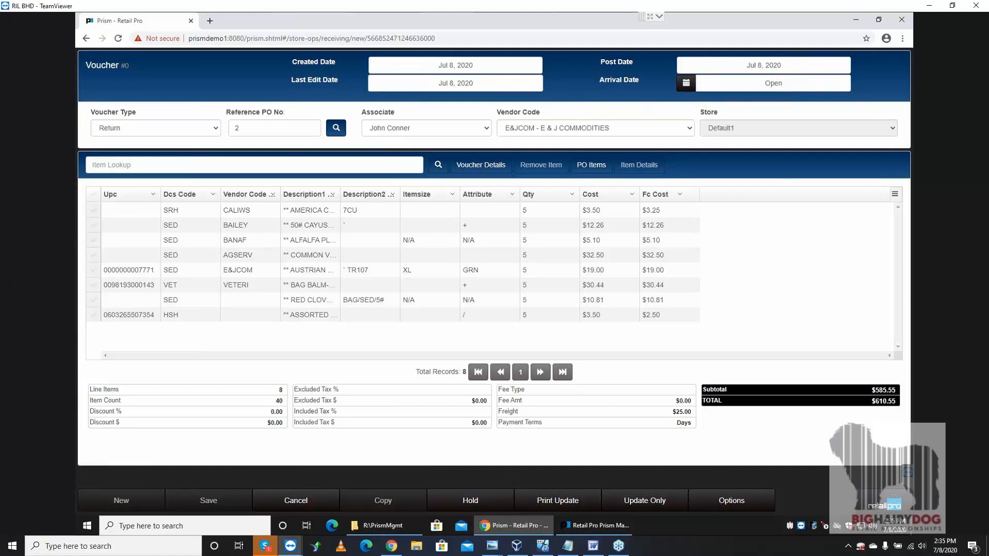
Review the voucher's vendor payment terms and invoice details, viewing the new vendor invoice form without saving one.
left_click(480, 165)
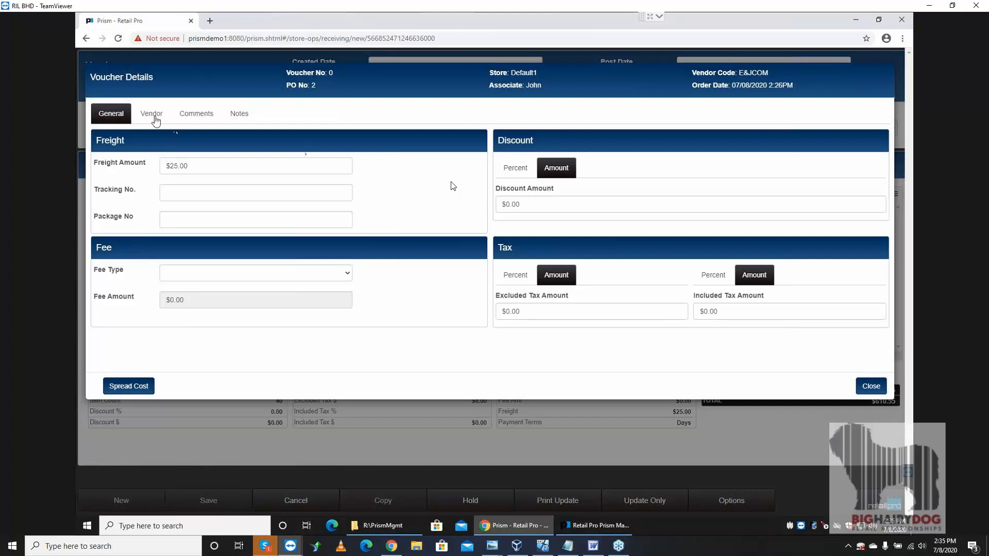
left_click(152, 114)
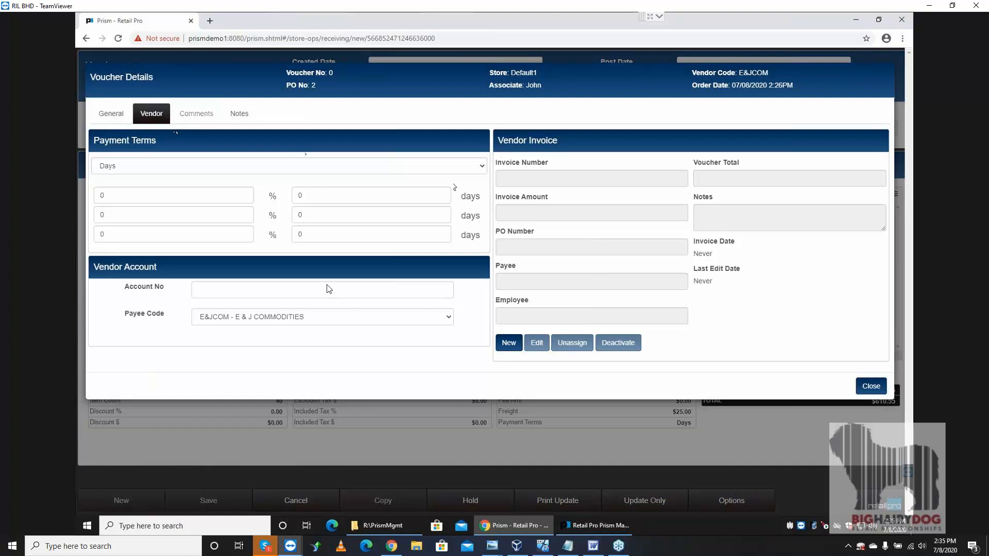
left_click(510, 343)
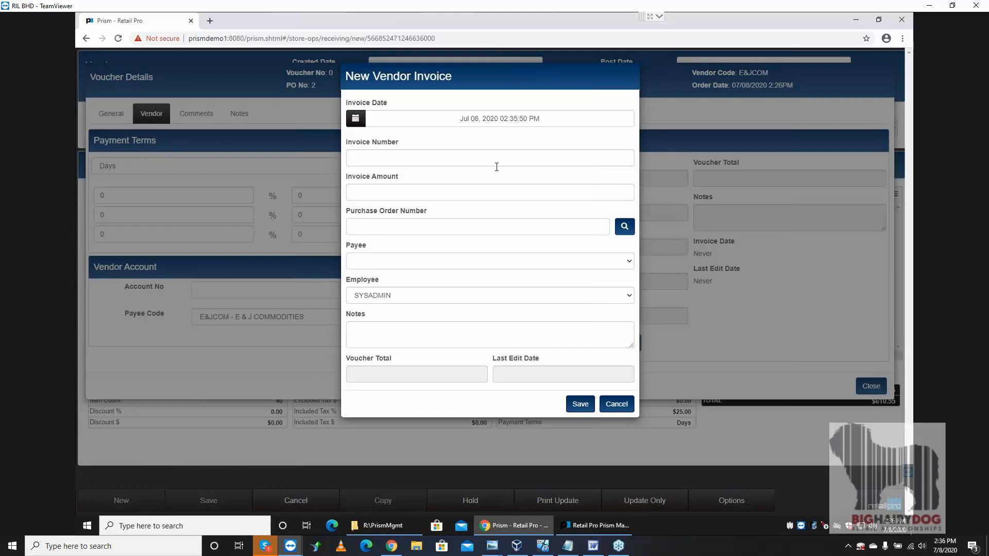
left_click(617, 405)
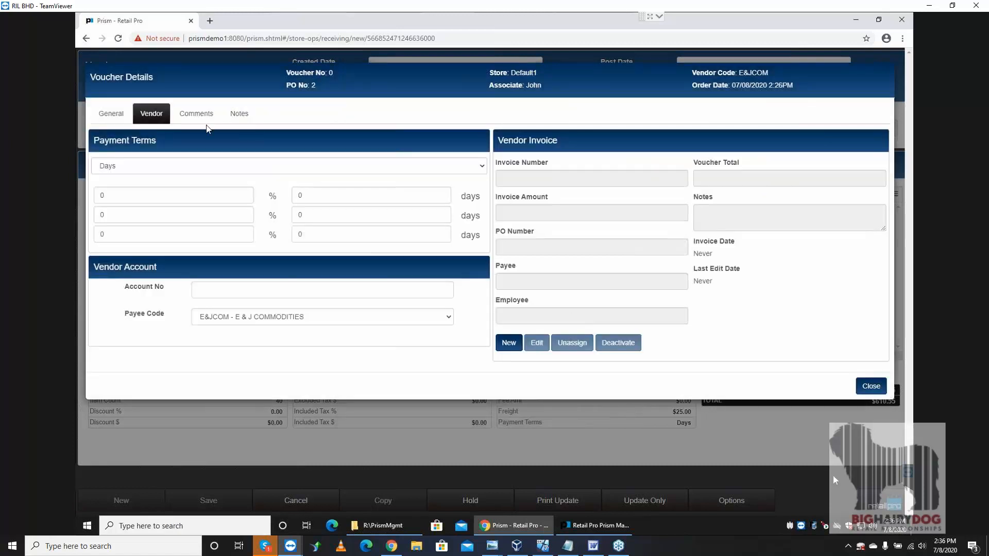
left_click(875, 388)
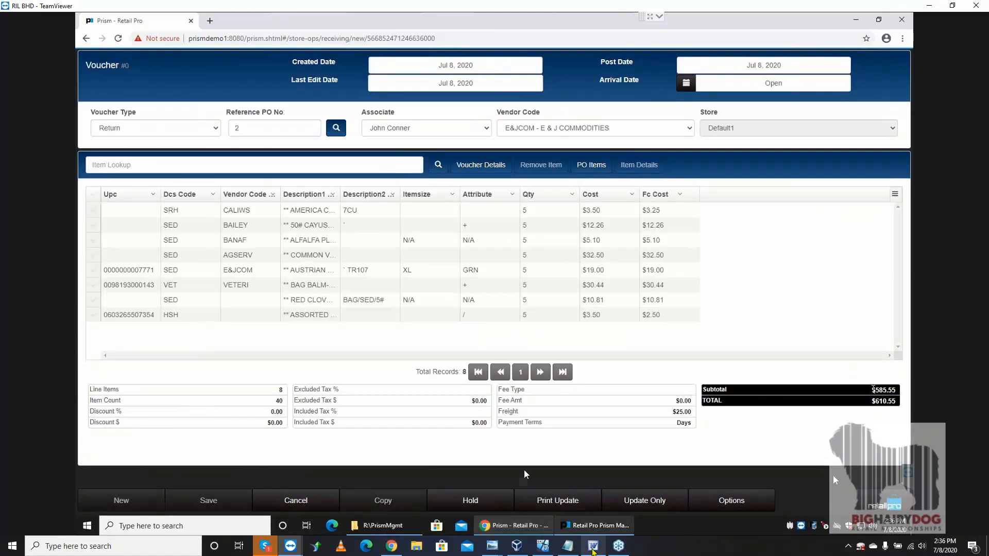
Check the receiving topics in the Word outline, then return to Prism and update the voucher without printing.
left_click(592, 549)
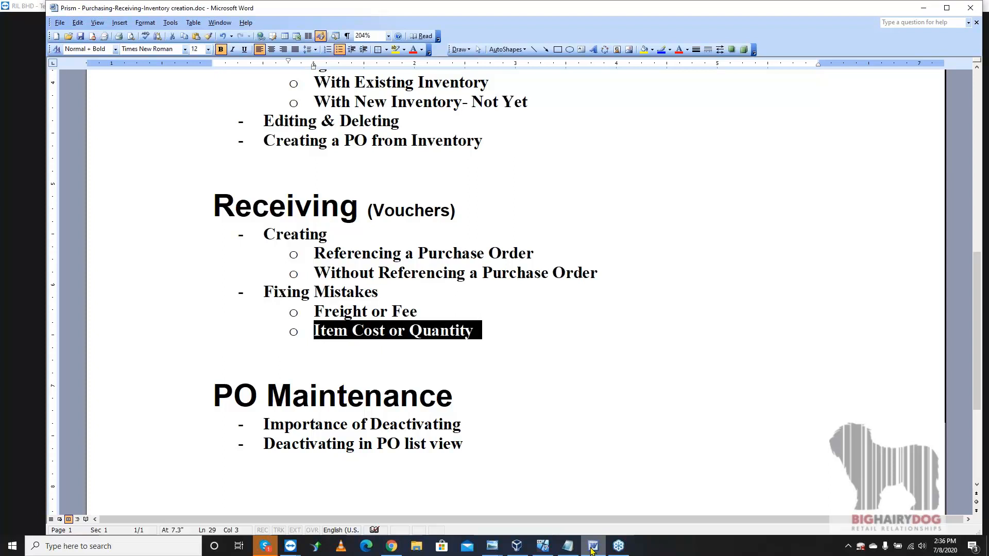
left_click(592, 549)
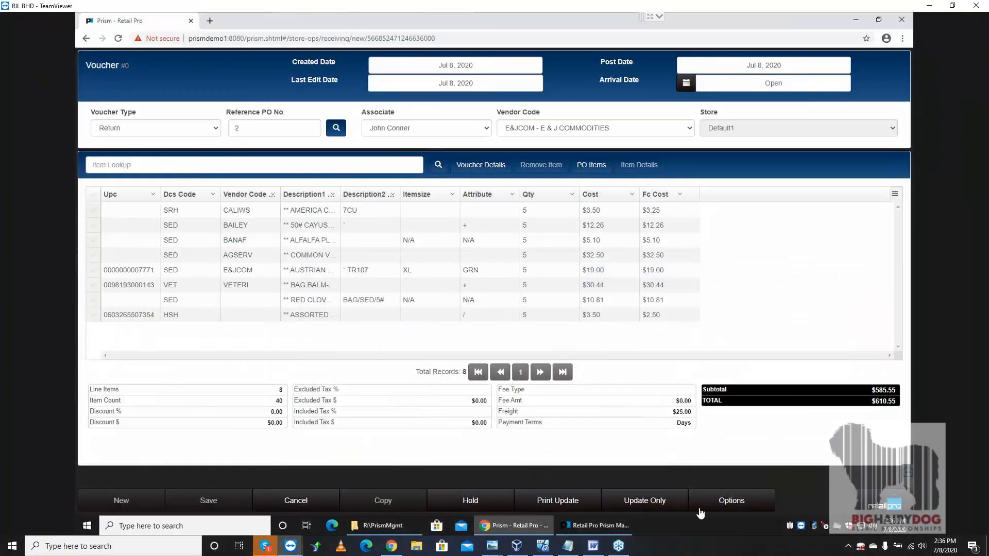
left_click(645, 505)
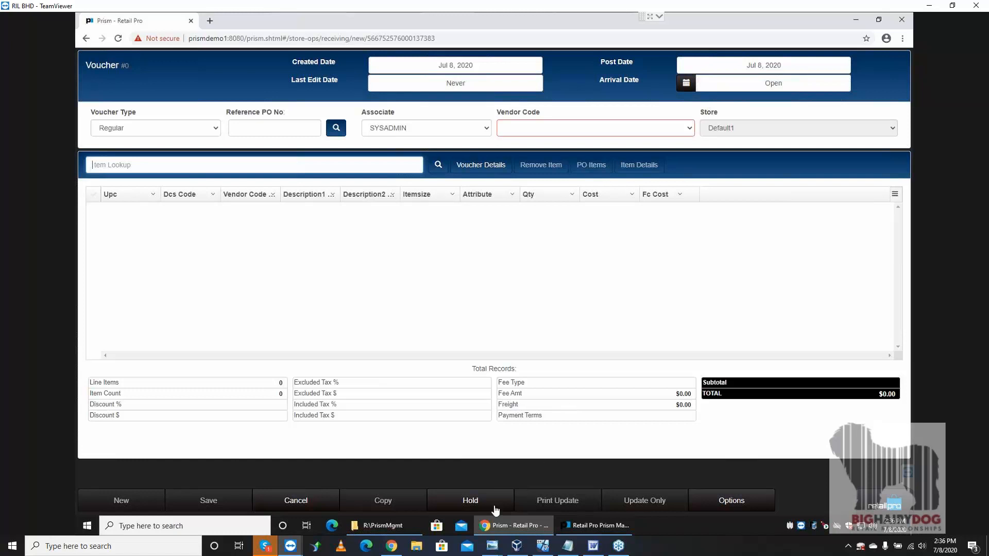
Cancel the blank new voucher and return to the Store Operations home screen.
left_click(285, 500)
left_click(584, 128)
left_click(881, 511)
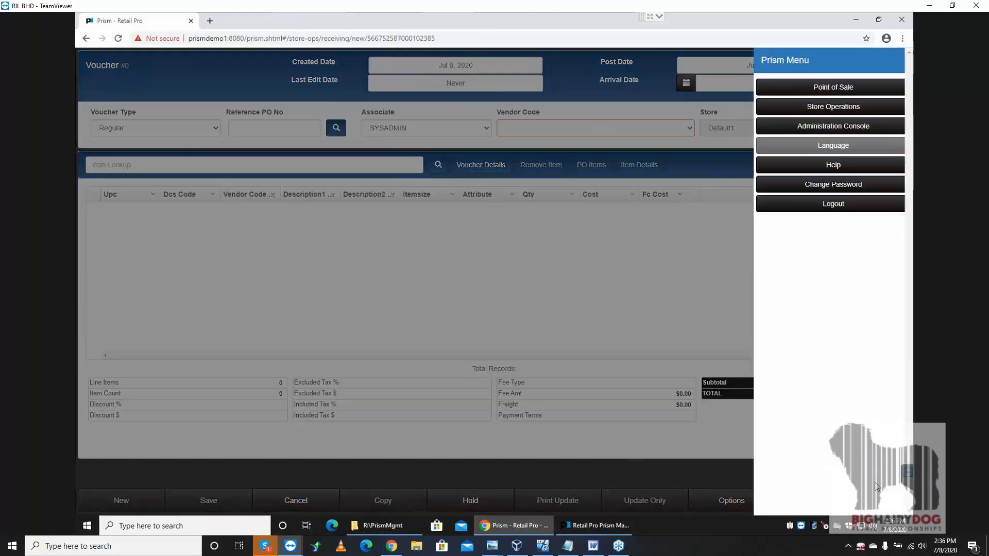
left_click(828, 106)
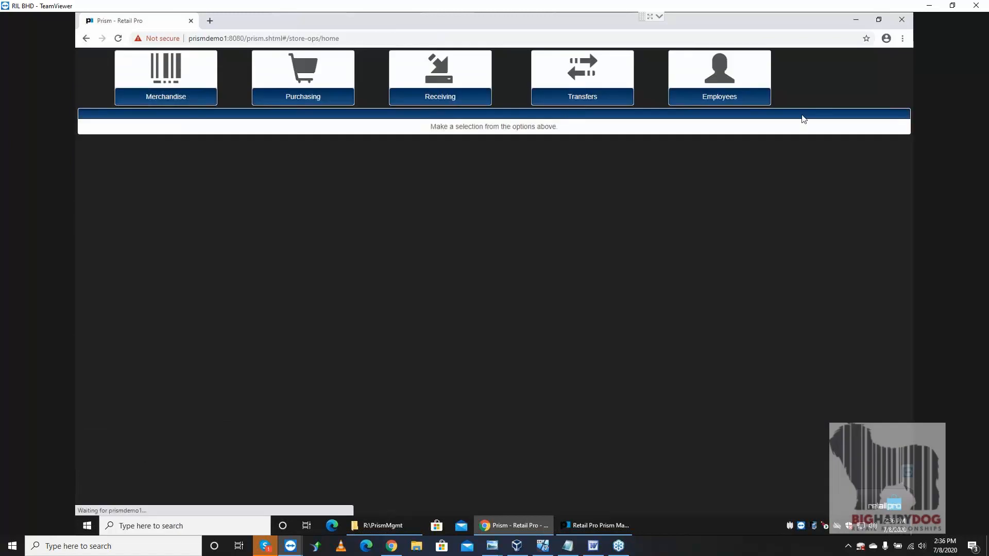
Open Purchase Order Lookup and search the active purchase orders with the preset date range.
left_click(308, 92)
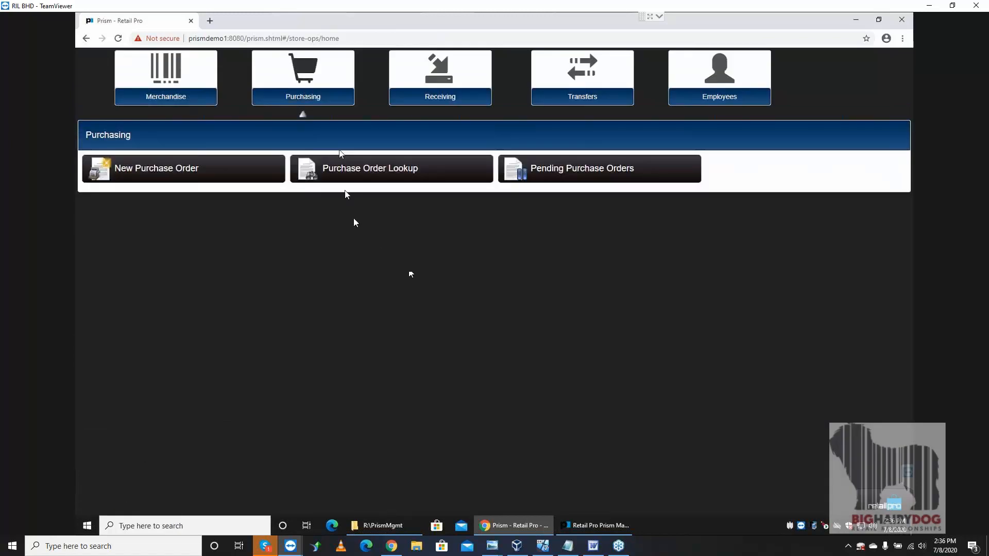
left_click(356, 176)
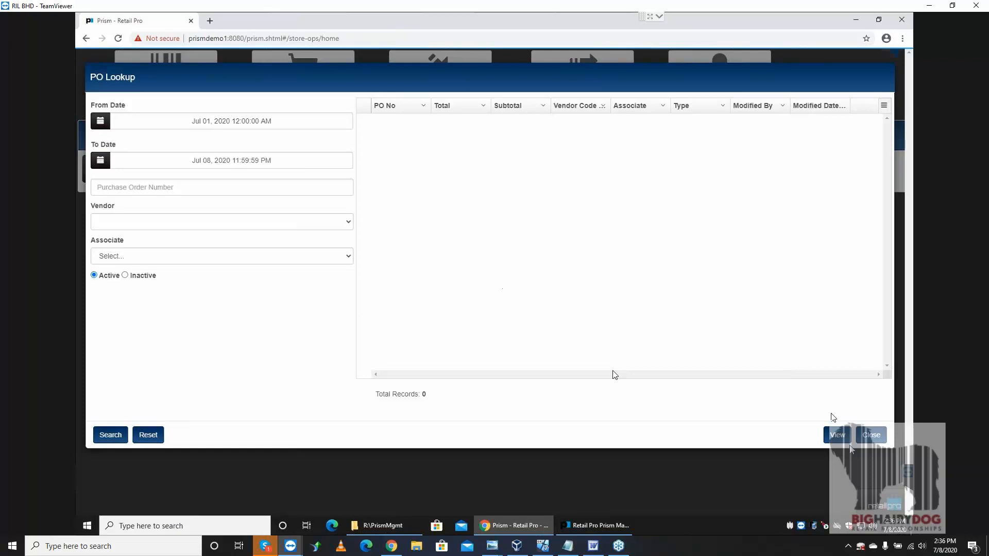
left_click(116, 437)
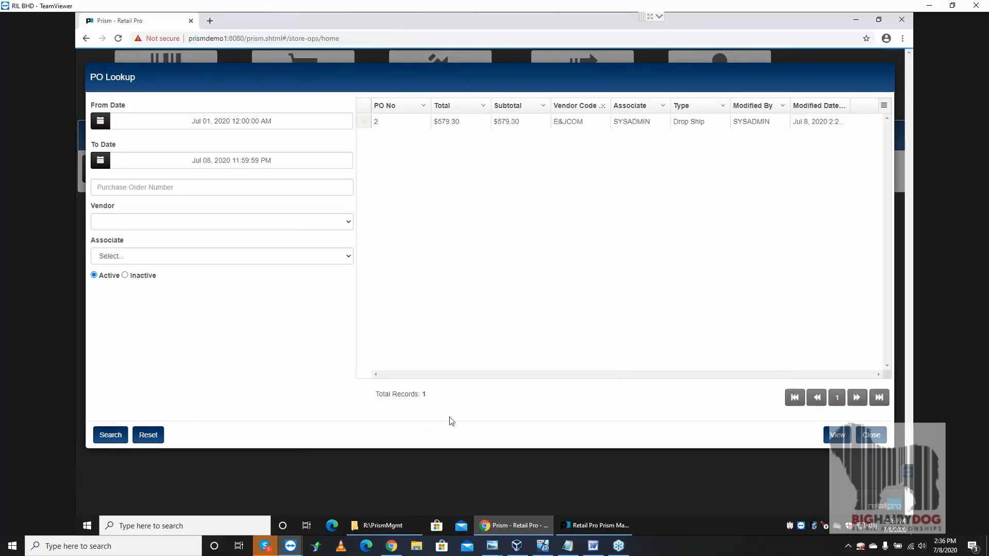
Set the purchase order search's From Date to Jan 27, 2020 and rerun the search.
left_click(297, 126)
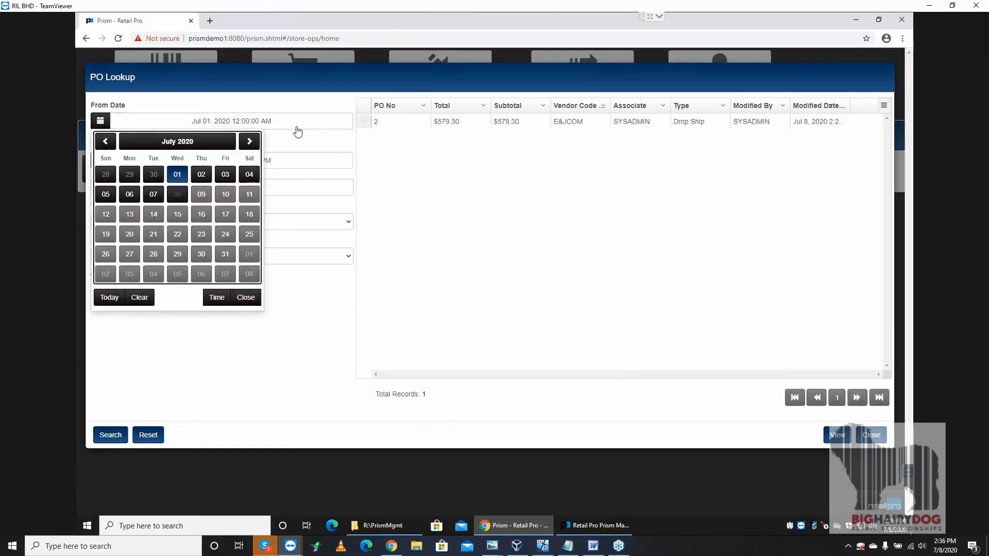
left_click(105, 142)
left_click(105, 142)
left_click(106, 143)
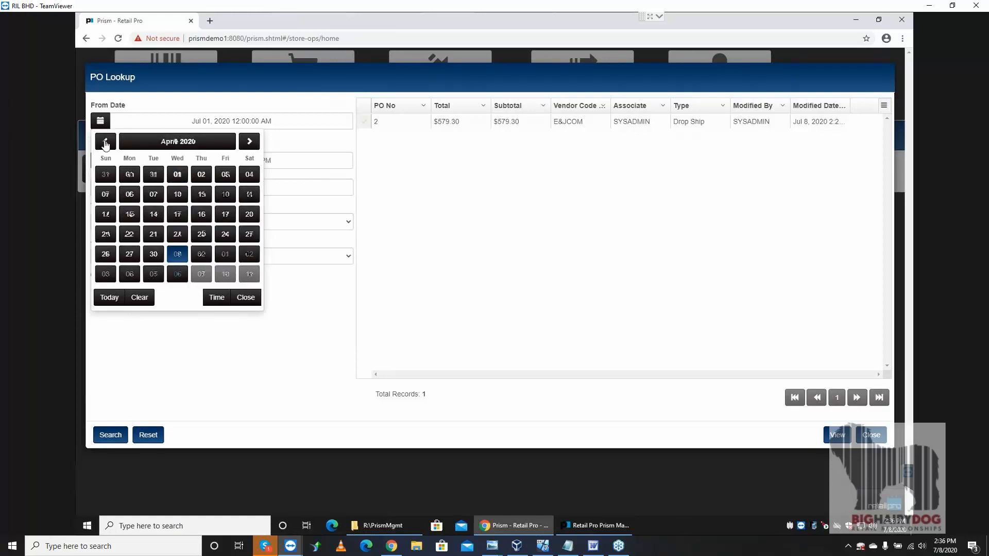
left_click(106, 142)
left_click(106, 142)
left_click(129, 174)
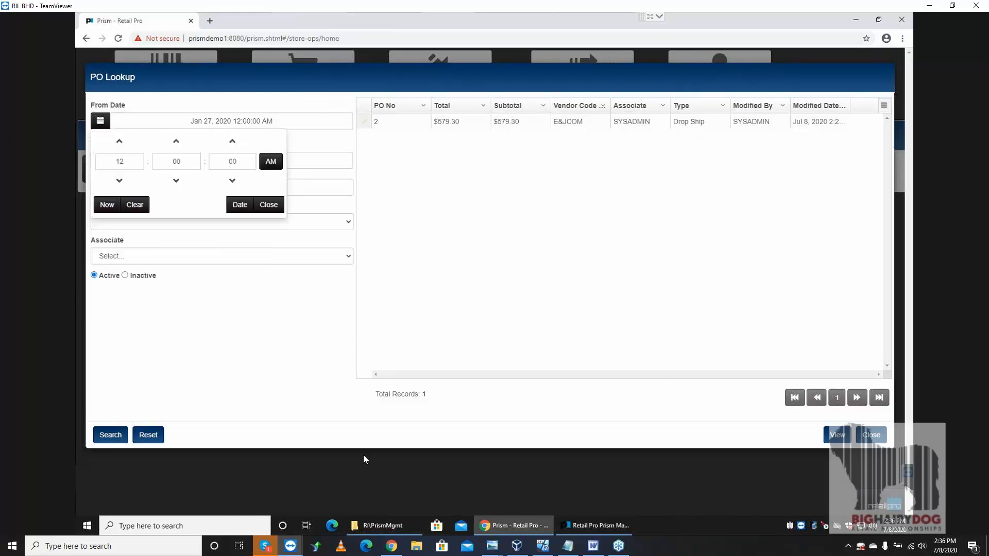
left_click(113, 435)
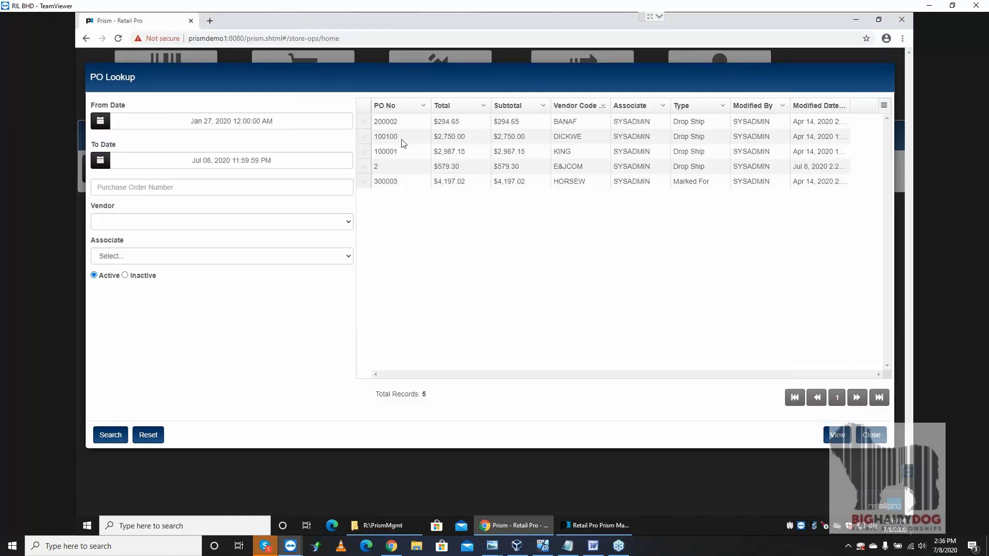
Deactivate the purchase order for vendor DICKWE and close the lookup.
left_click(364, 139)
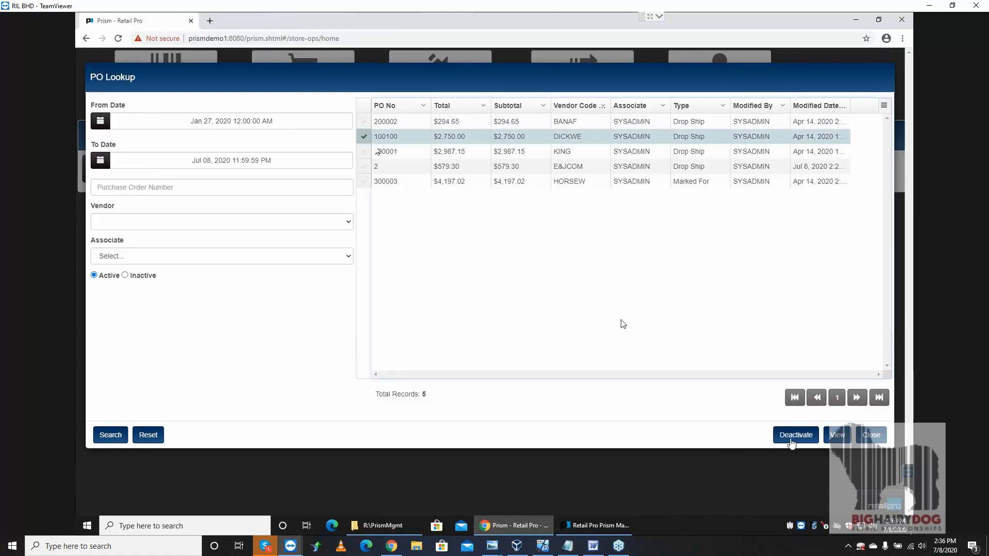
left_click(795, 435)
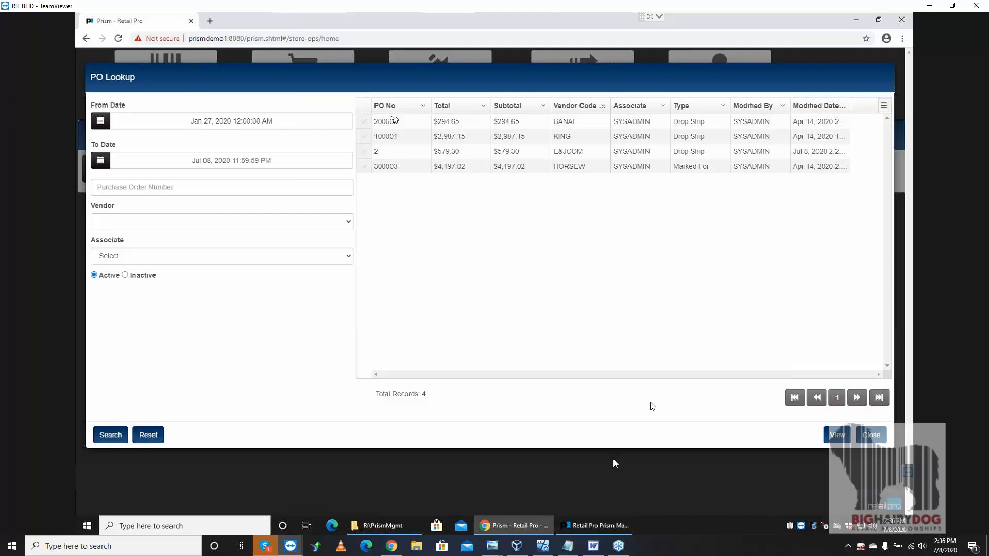
left_click(869, 435)
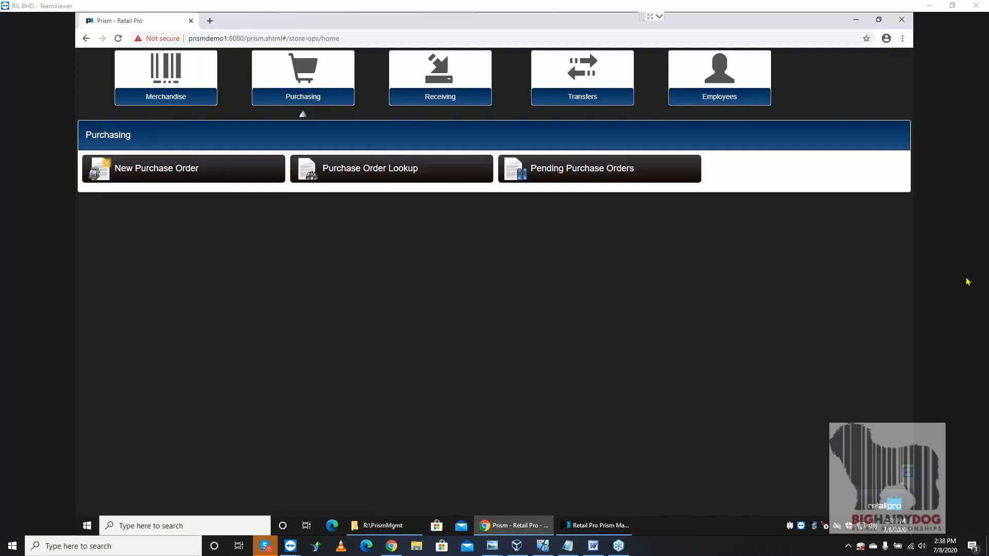
Open voucher 13 through Voucher Lookup and view its document print options without printing.
left_click(447, 103)
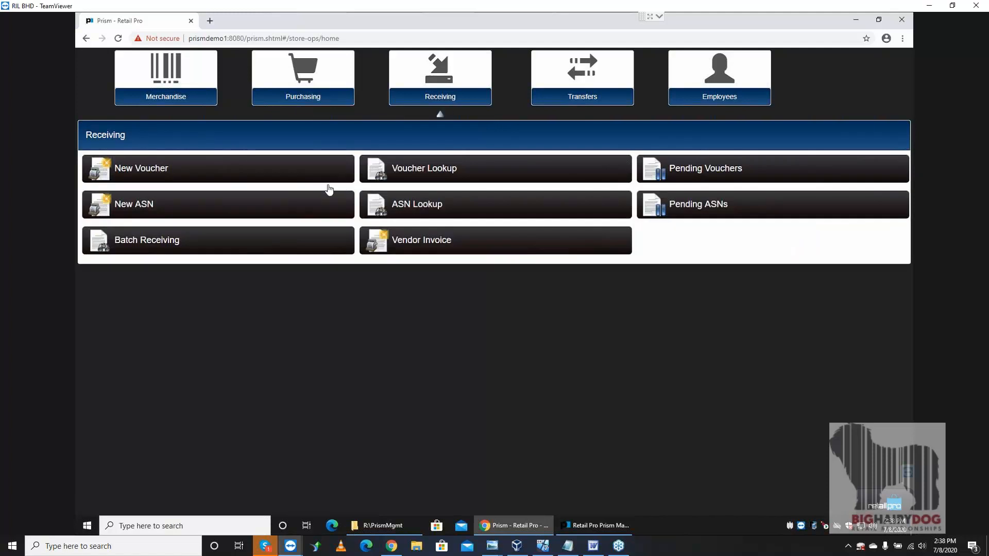
left_click(429, 172)
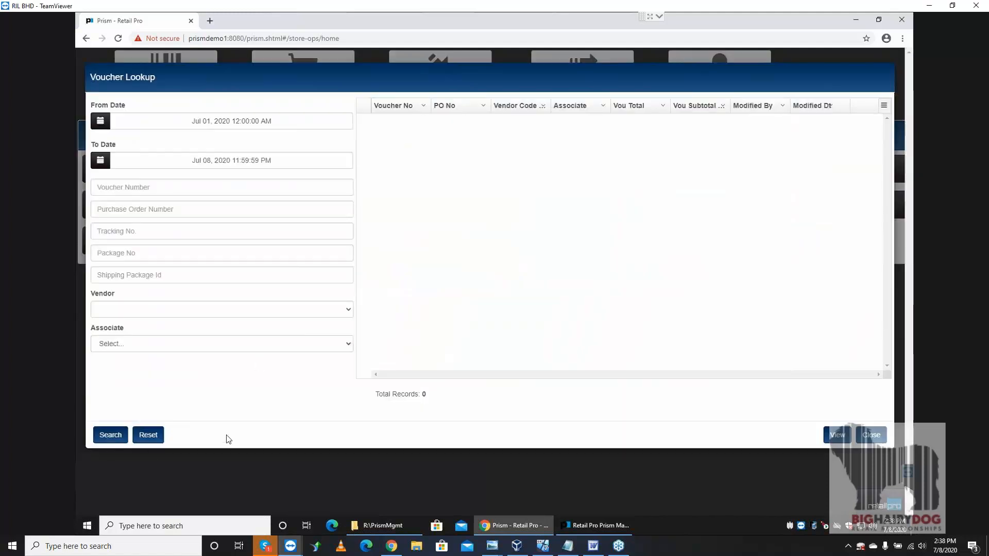
left_click(110, 434)
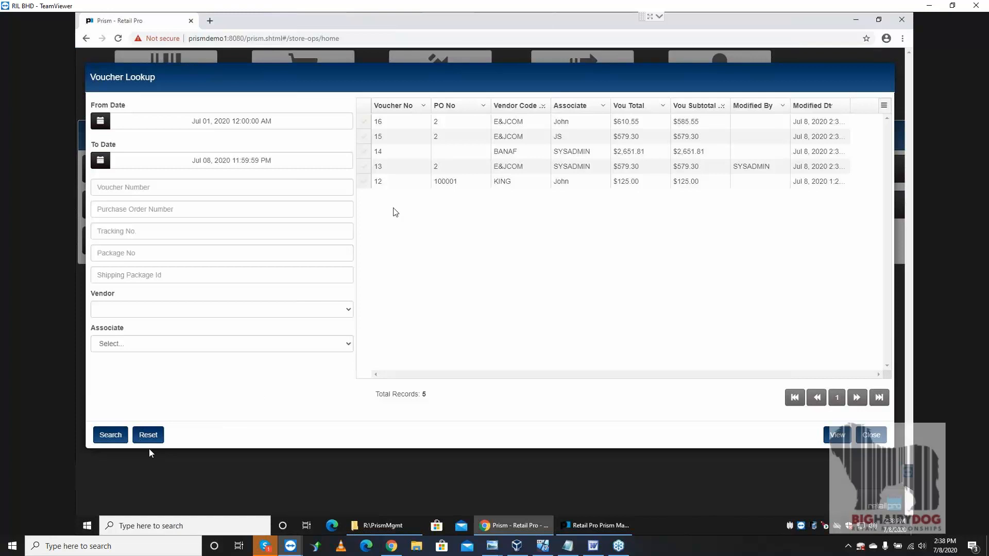
left_click(370, 170)
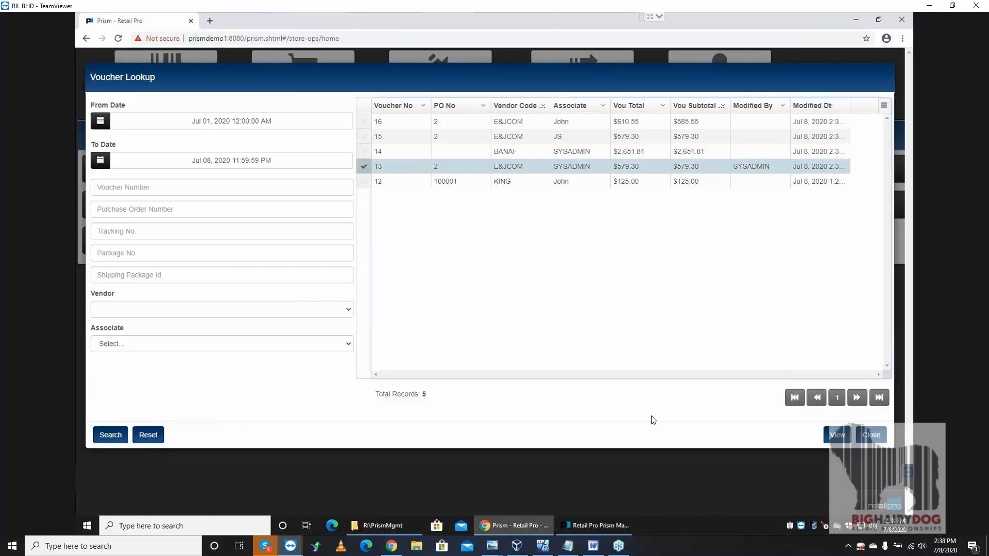
left_click(836, 435)
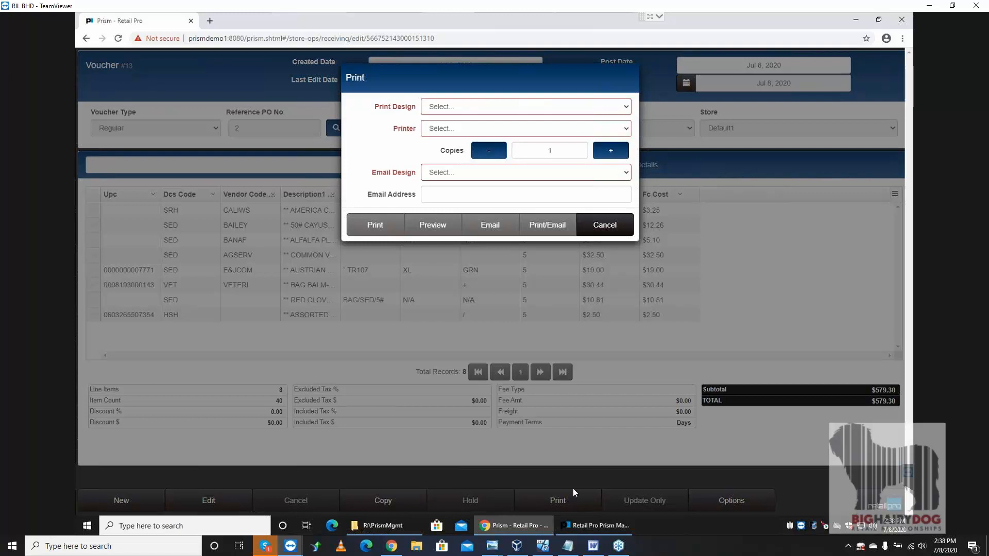
left_click(611, 230)
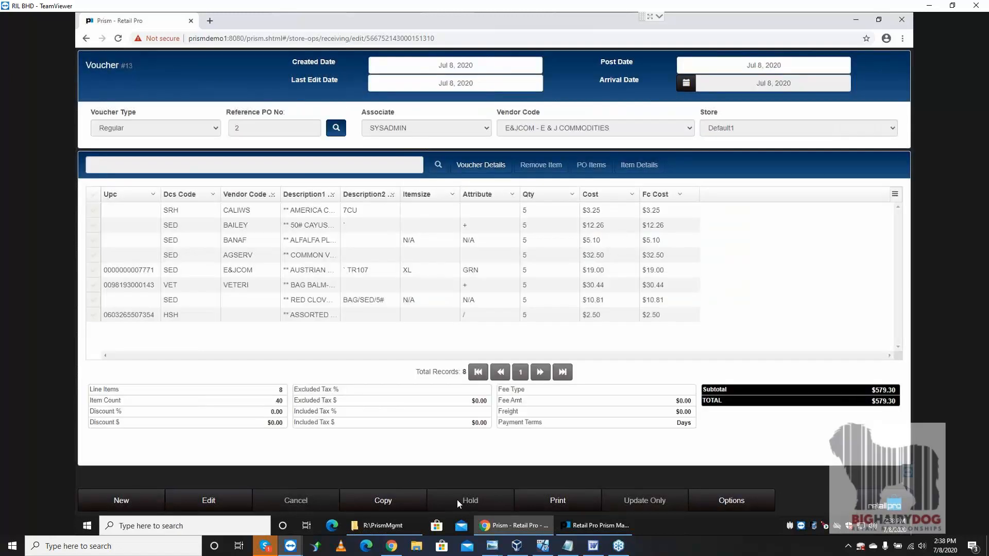
Preview voucher 13's tags using the fulll tag logo design, Microsoft XPS Document Writer and On Hand Quantity, and close the preview without printing.
left_click(729, 506)
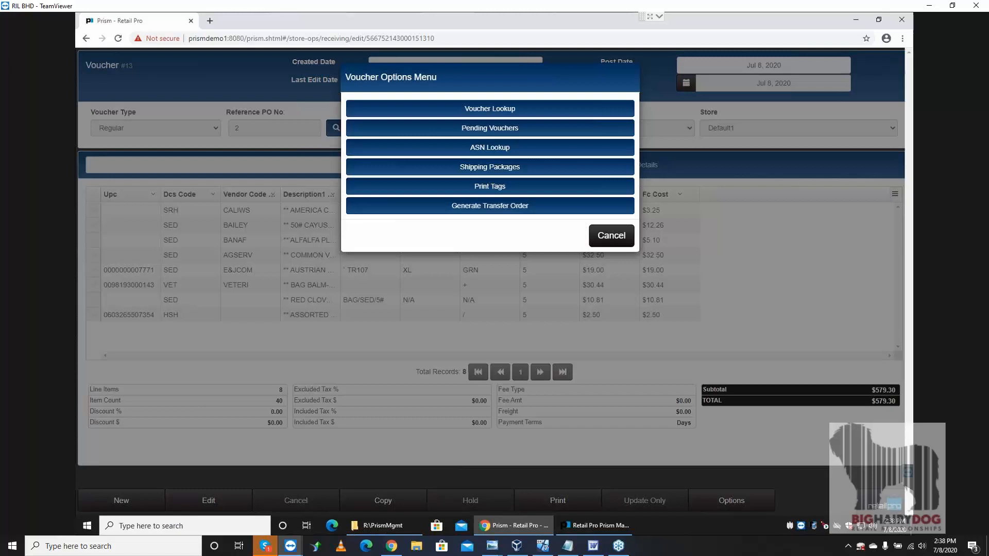
left_click(499, 188)
left_click(466, 104)
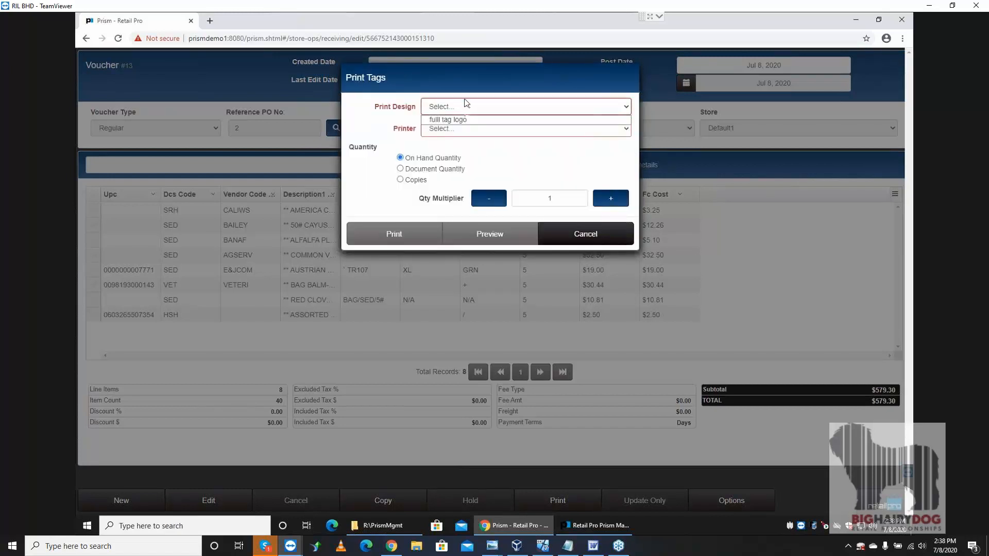
left_click(468, 128)
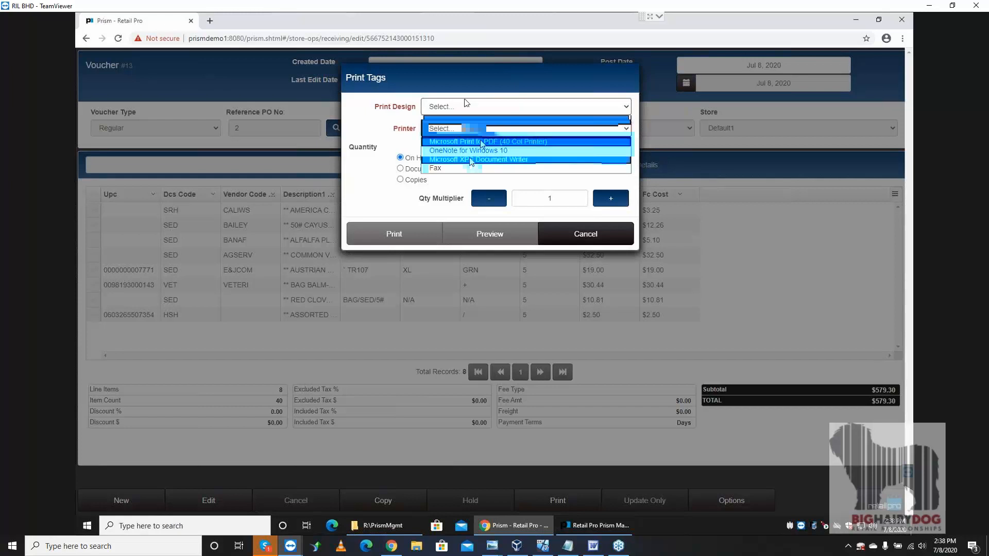
left_click(480, 141)
left_click(484, 129)
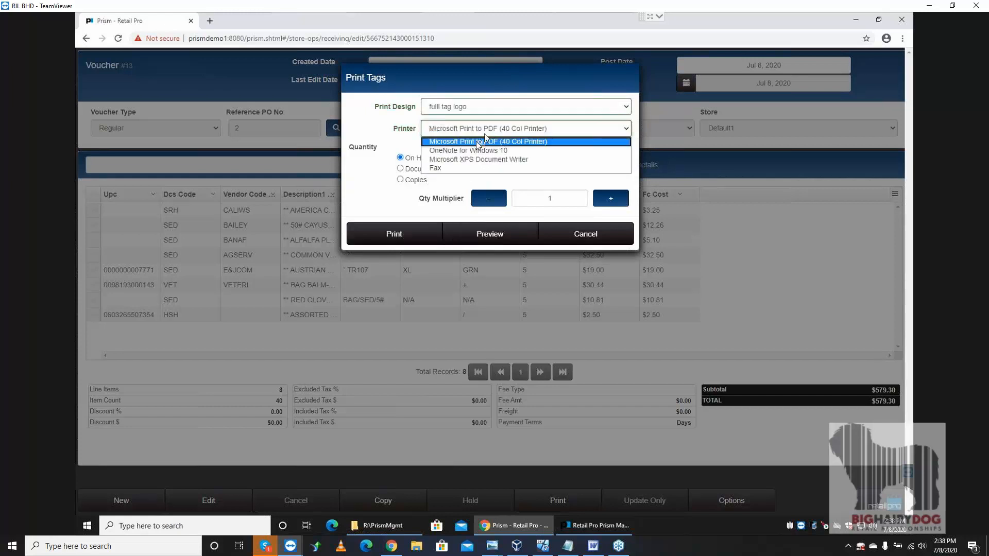
left_click(469, 160)
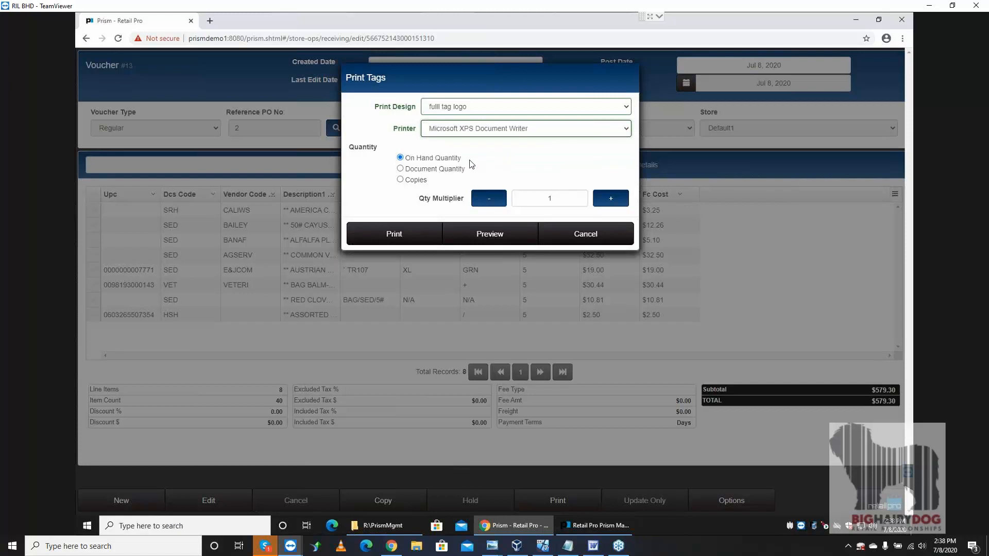
left_click(490, 235)
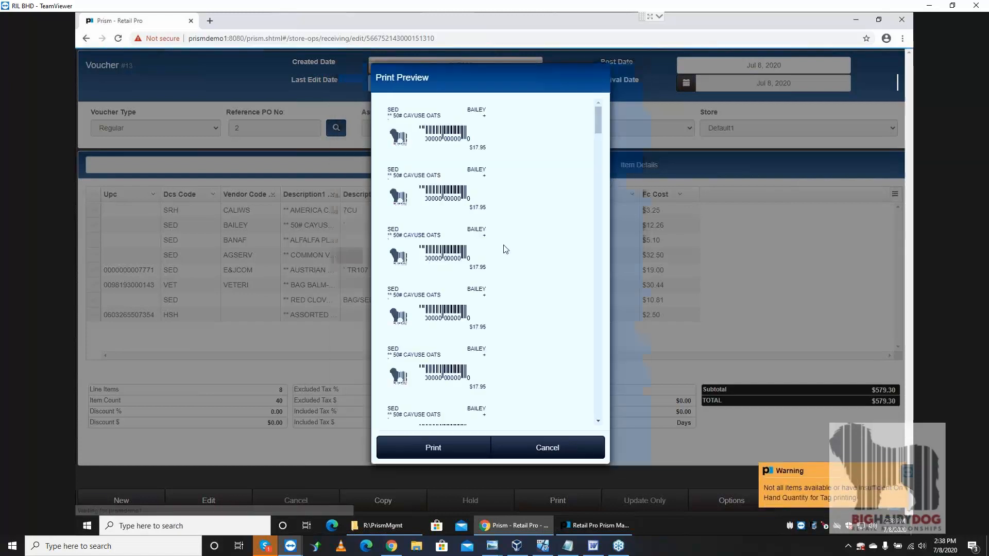
left_click_drag(597, 120, 597, 264)
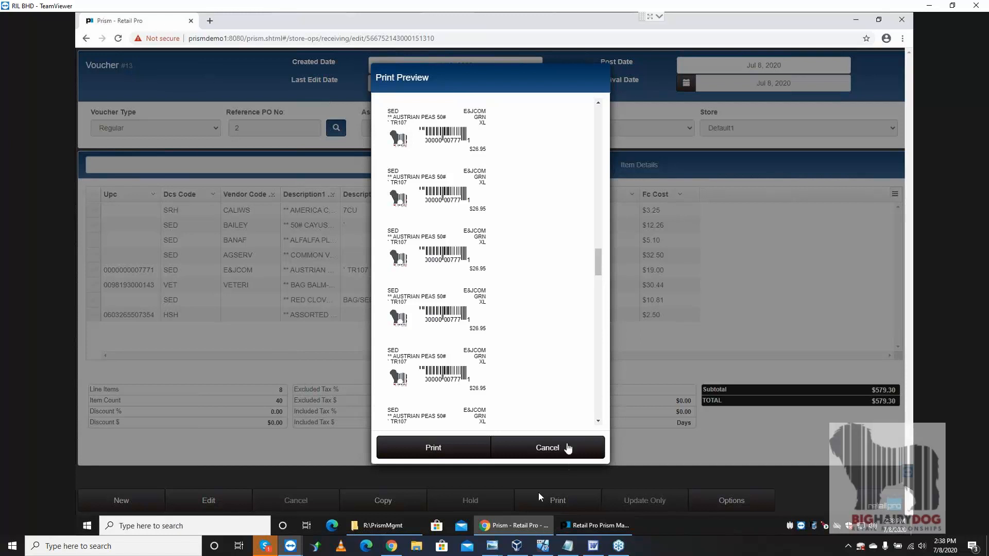
left_click(567, 448)
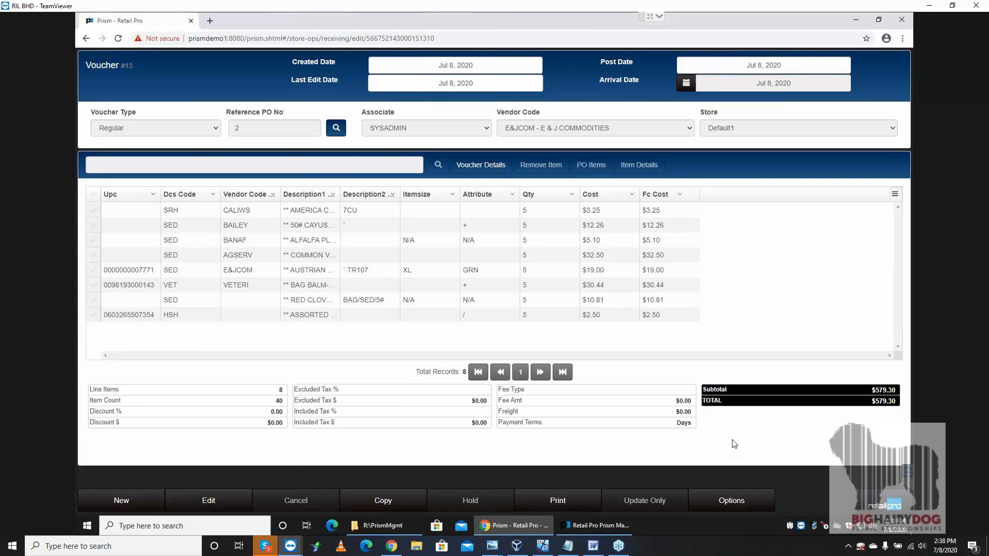
Open Prism's Point of Sale area, and briefly view the Retail Pro Prism Management window before returning to Prism.
left_click(890, 512)
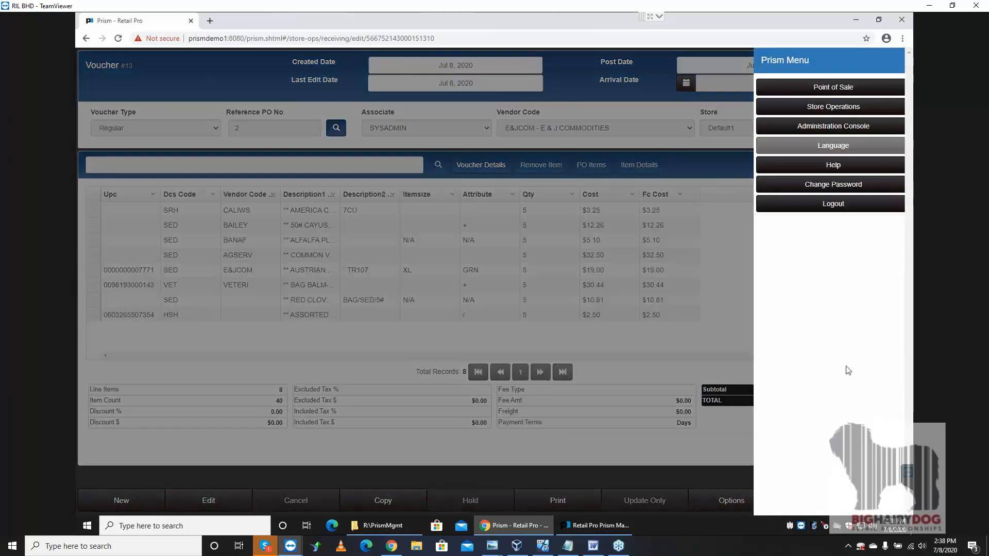
left_click(833, 87)
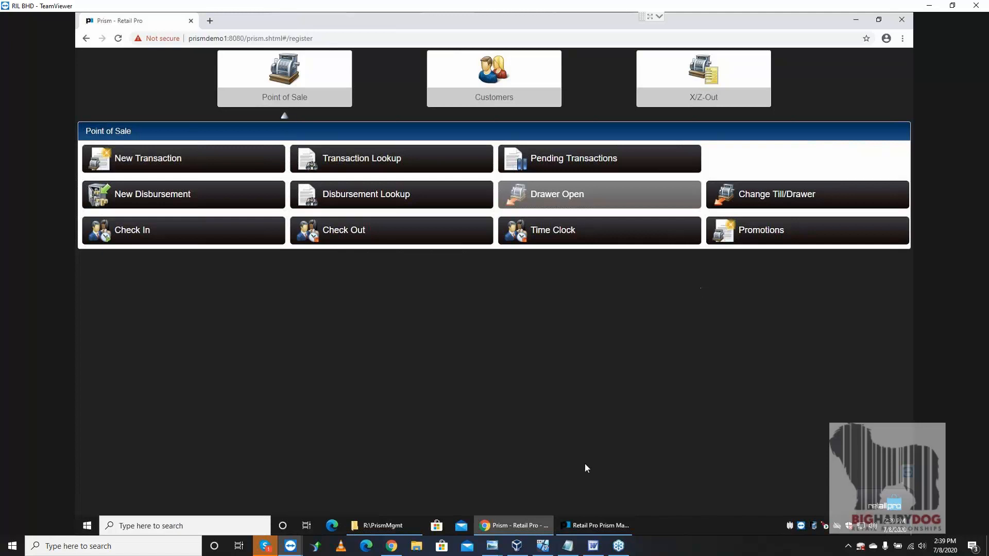
left_click(517, 524)
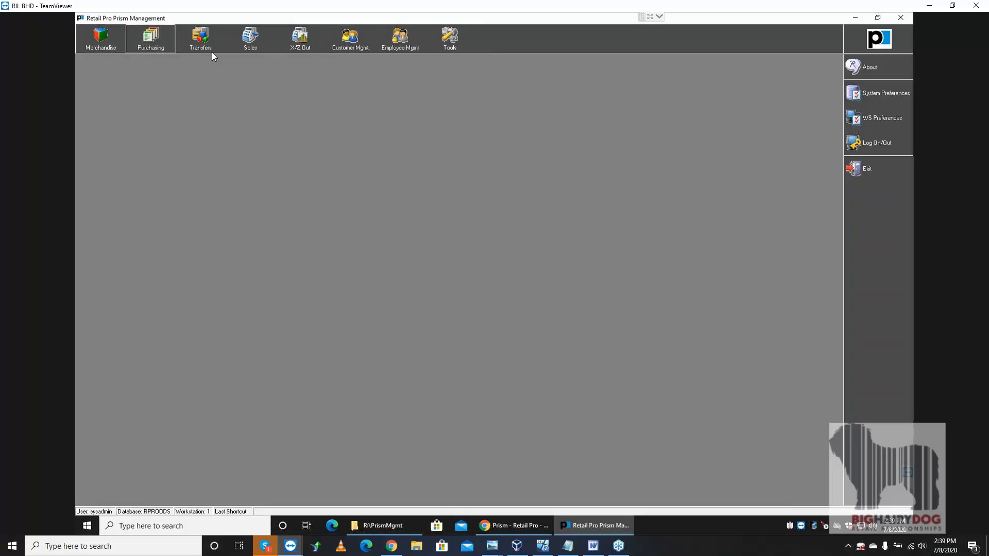
left_click(607, 524)
left_click(579, 526)
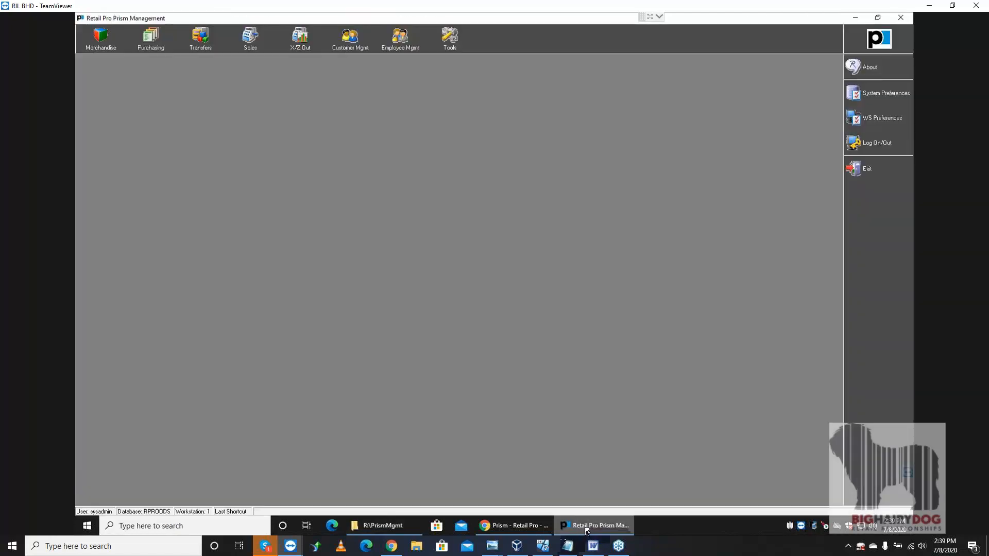
left_click(517, 525)
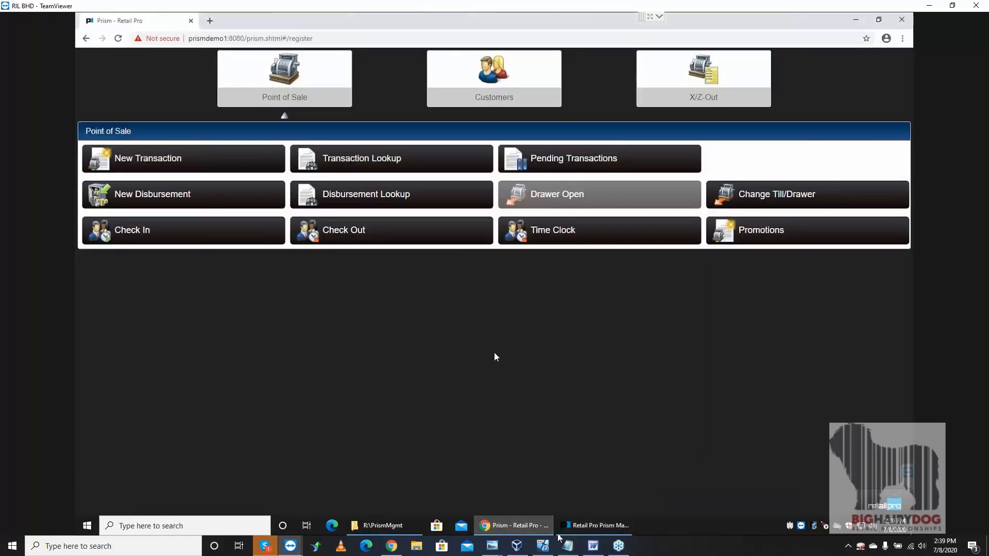